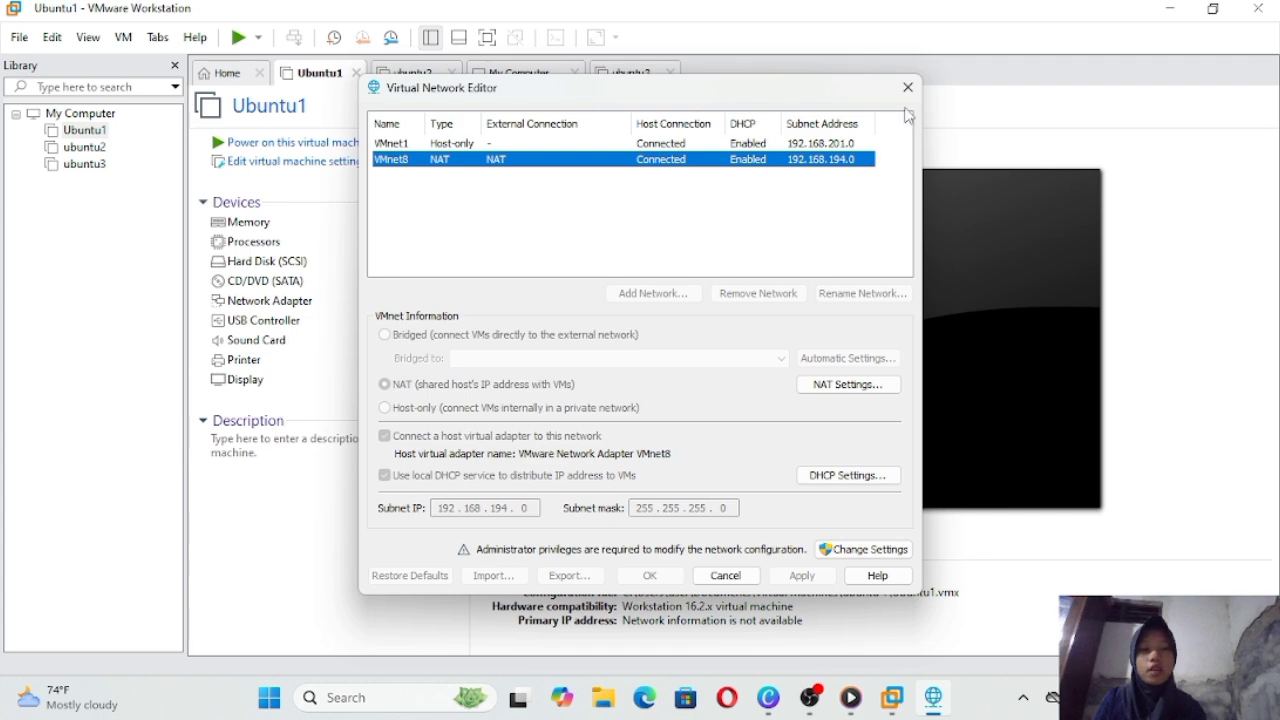
Step: Close the Virtual Network Editor after confirming VMnet8 is NAT on 192.168.194.0 with DHCP
left_click(907, 87)
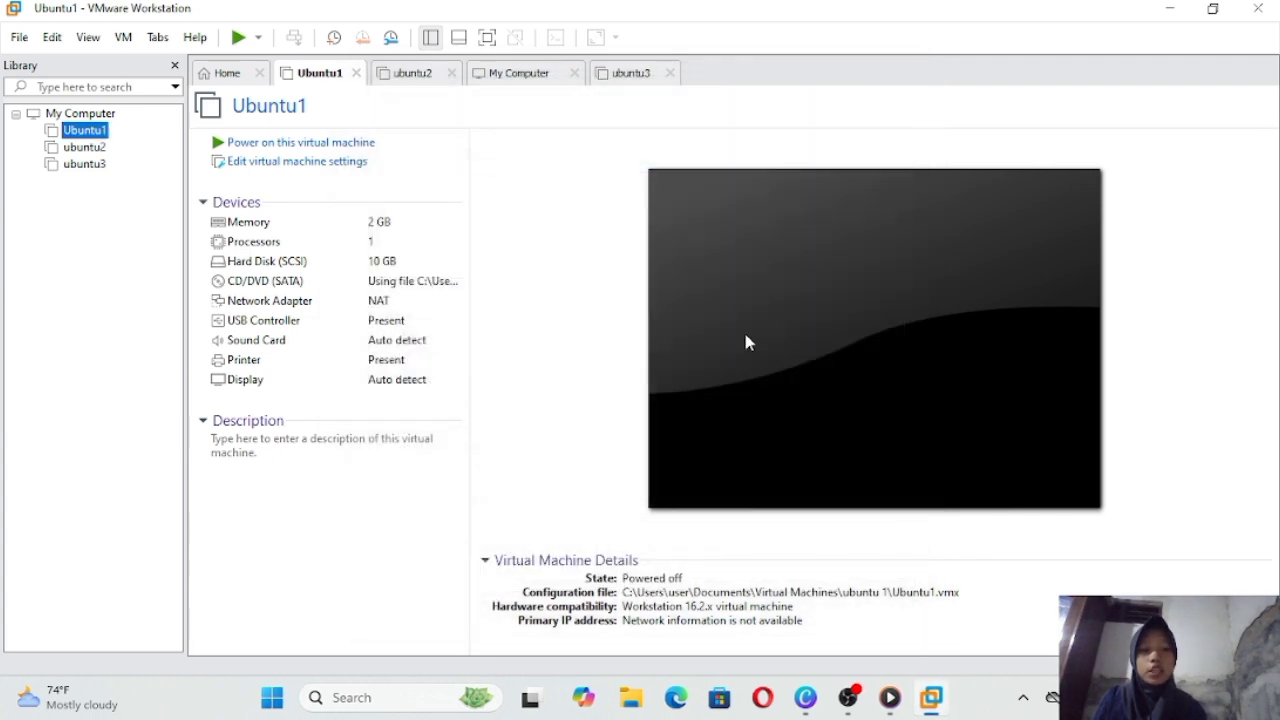
Step: Open the host's adapter list from Control Panel's Network and Sharing Center
left_click(443, 696)
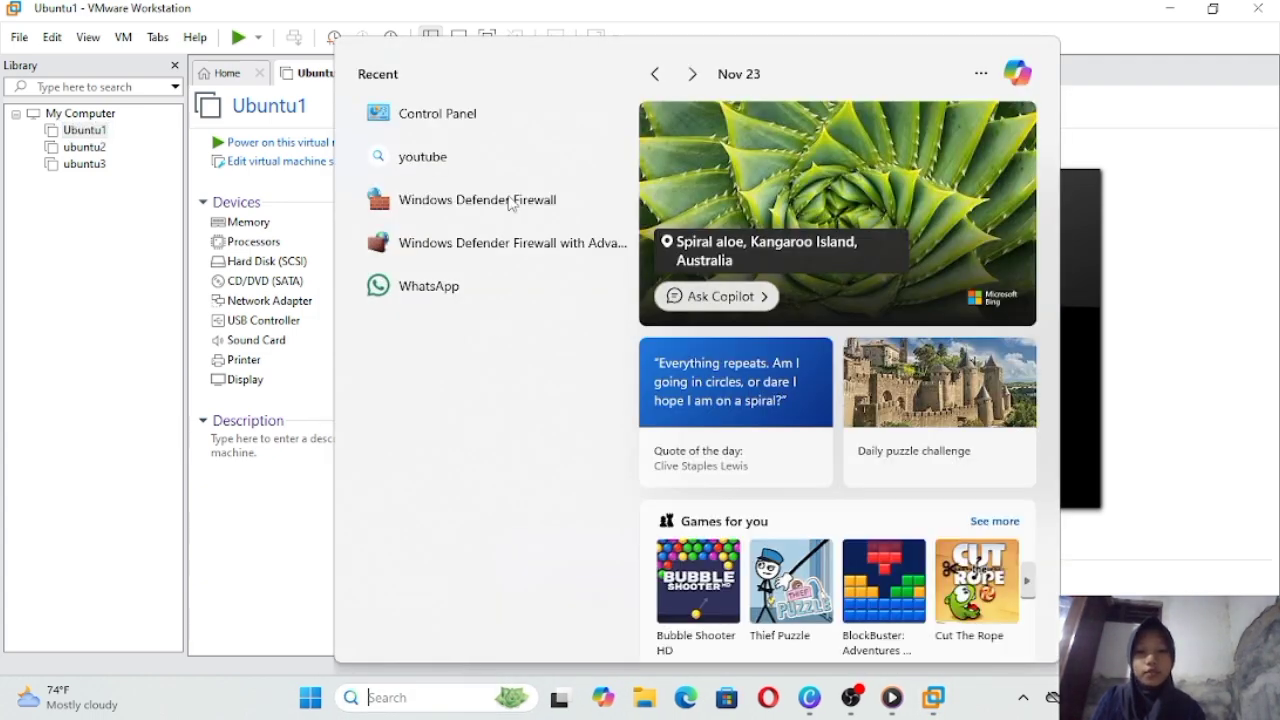
left_click(522, 116)
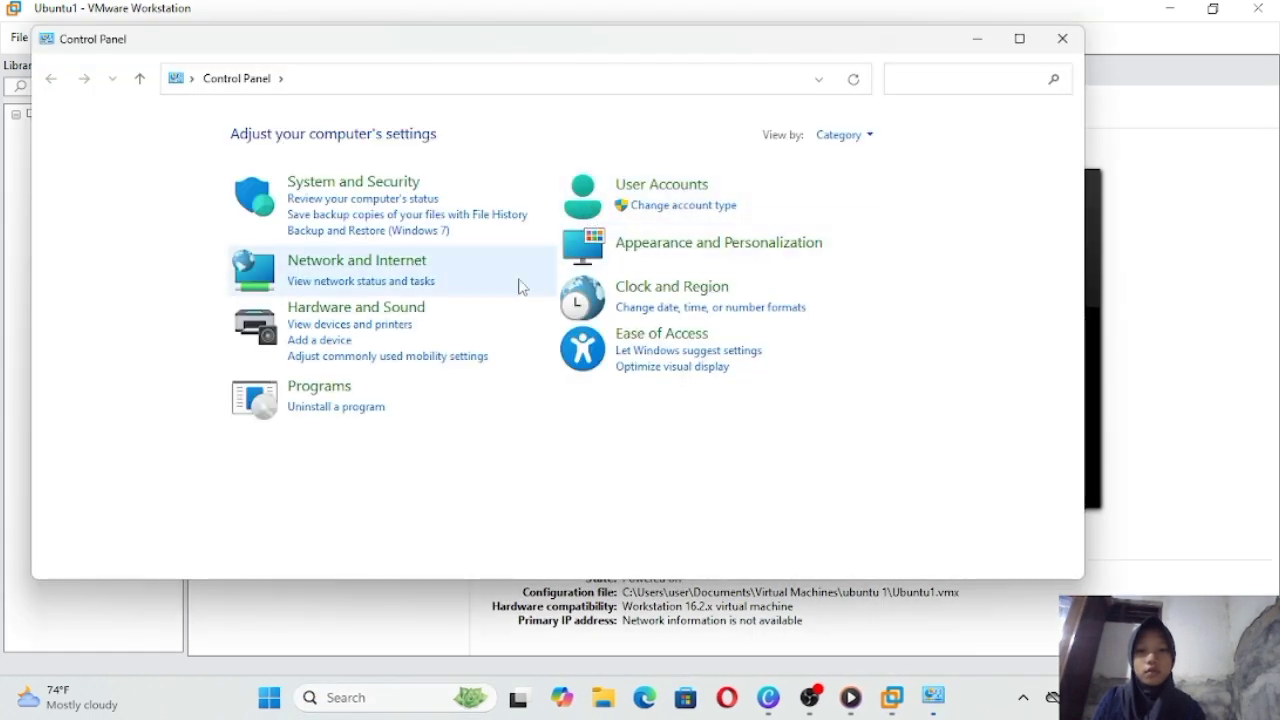
left_click(347, 262)
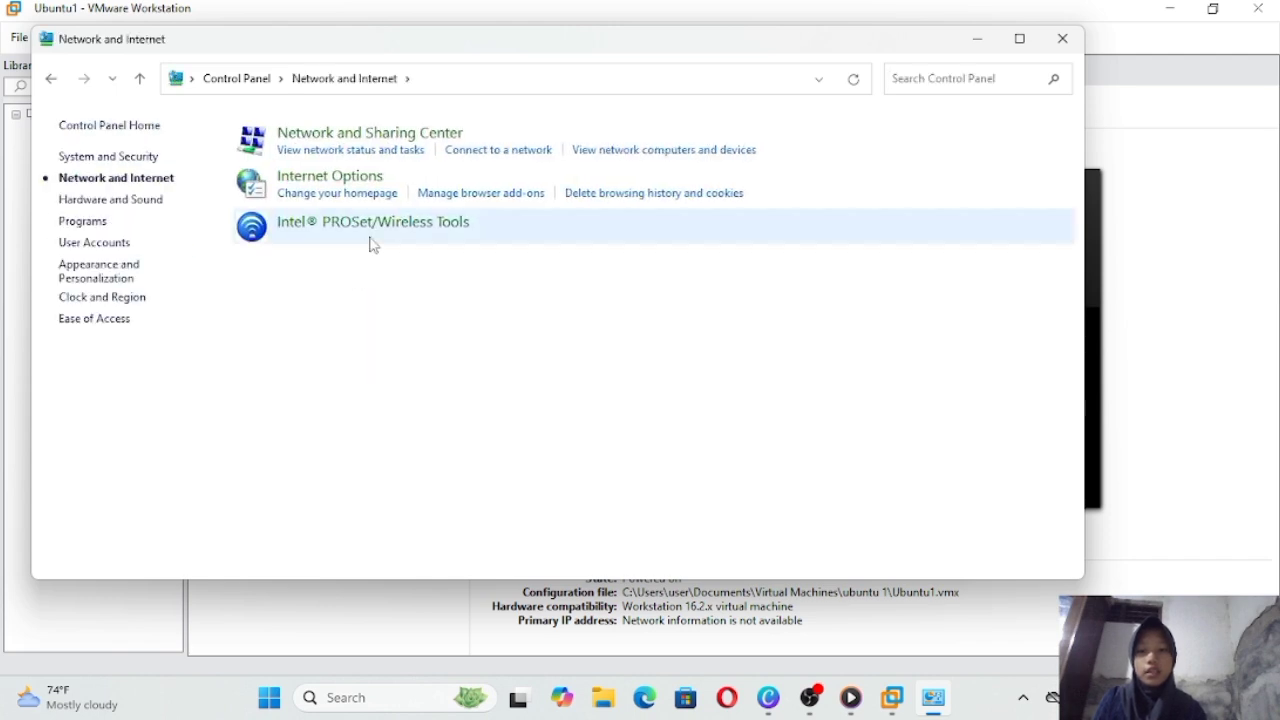
left_click(340, 148)
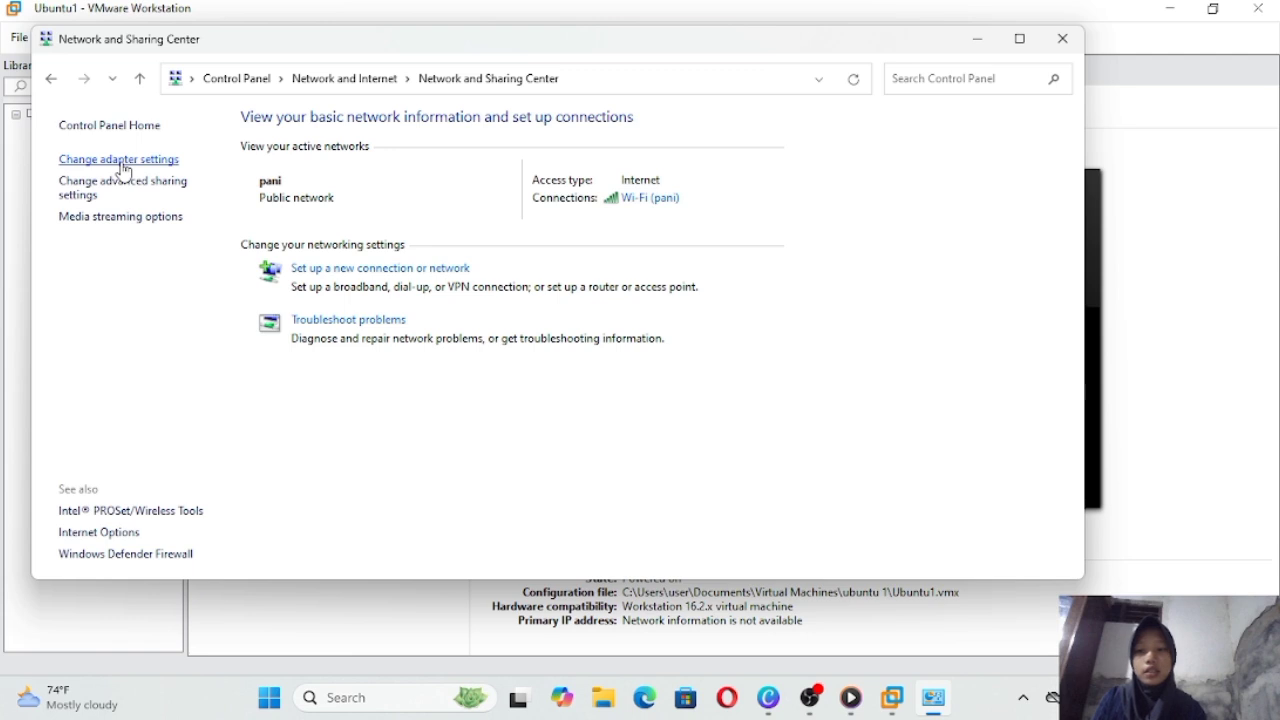
left_click(120, 162)
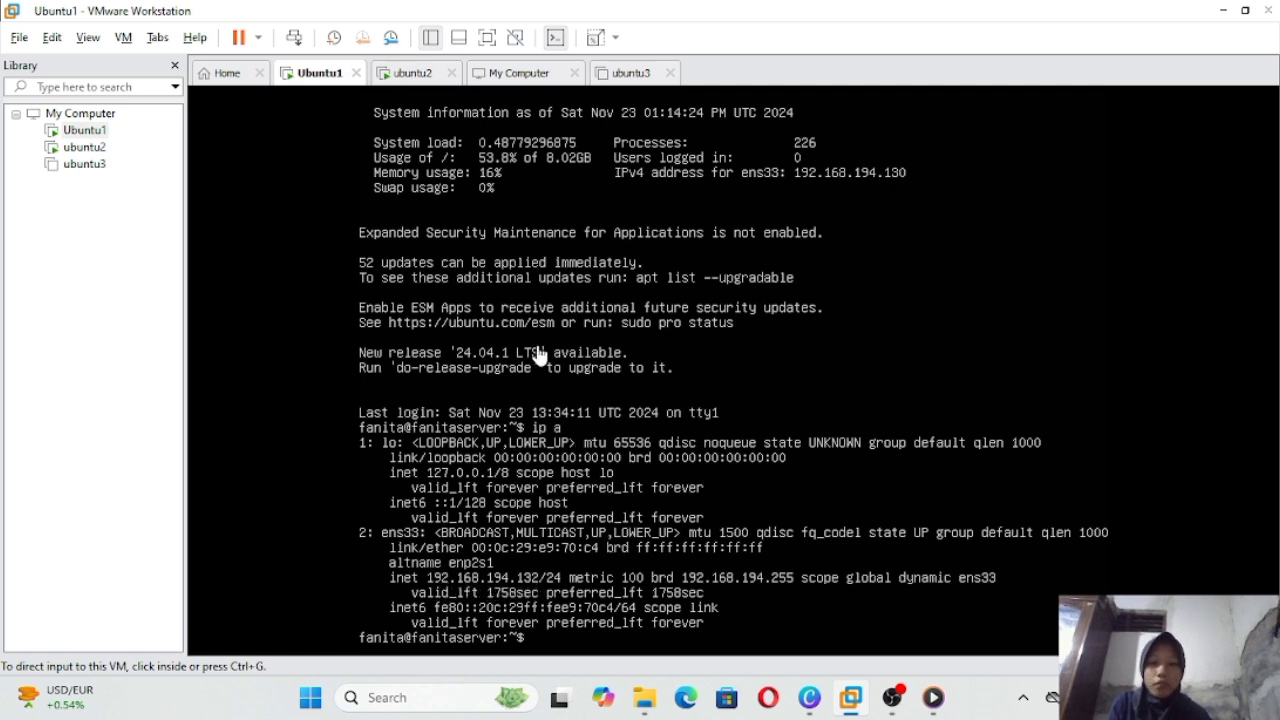
Step: Check ubuntu2's ip a output, then enter 'clear' at Ubuntu1's console prompt
left_click(412, 76)
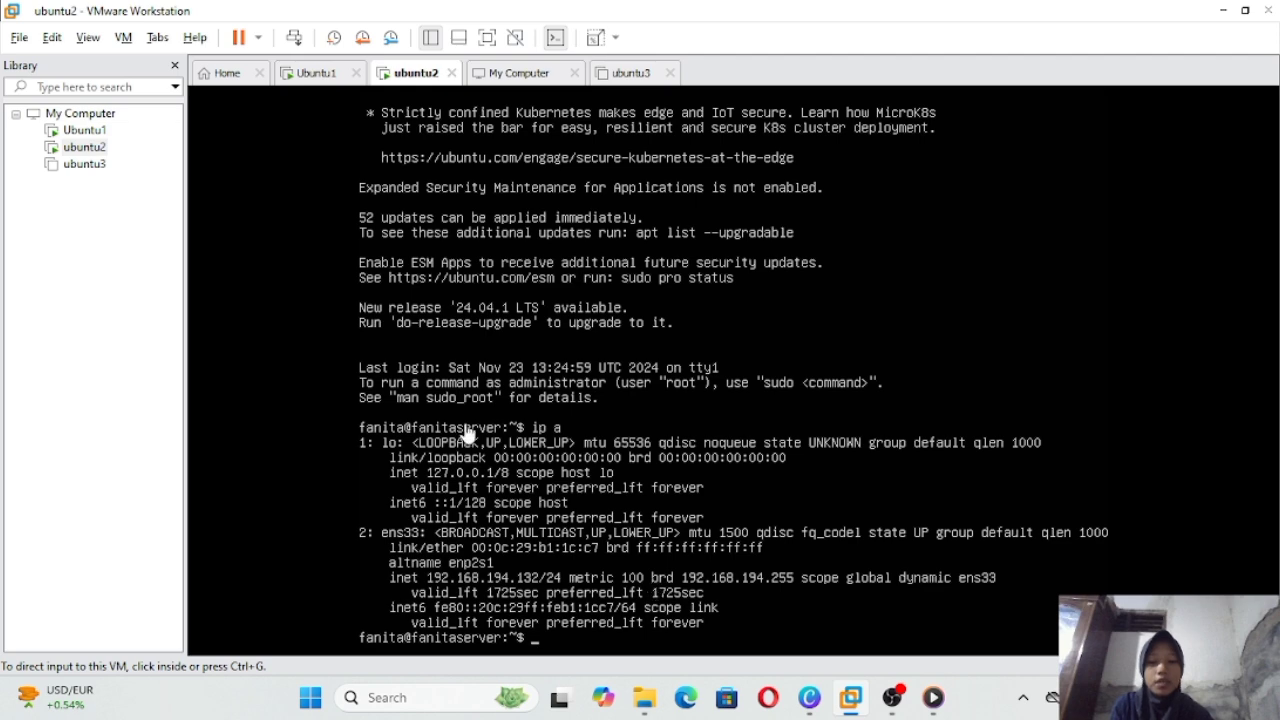
left_click(318, 72)
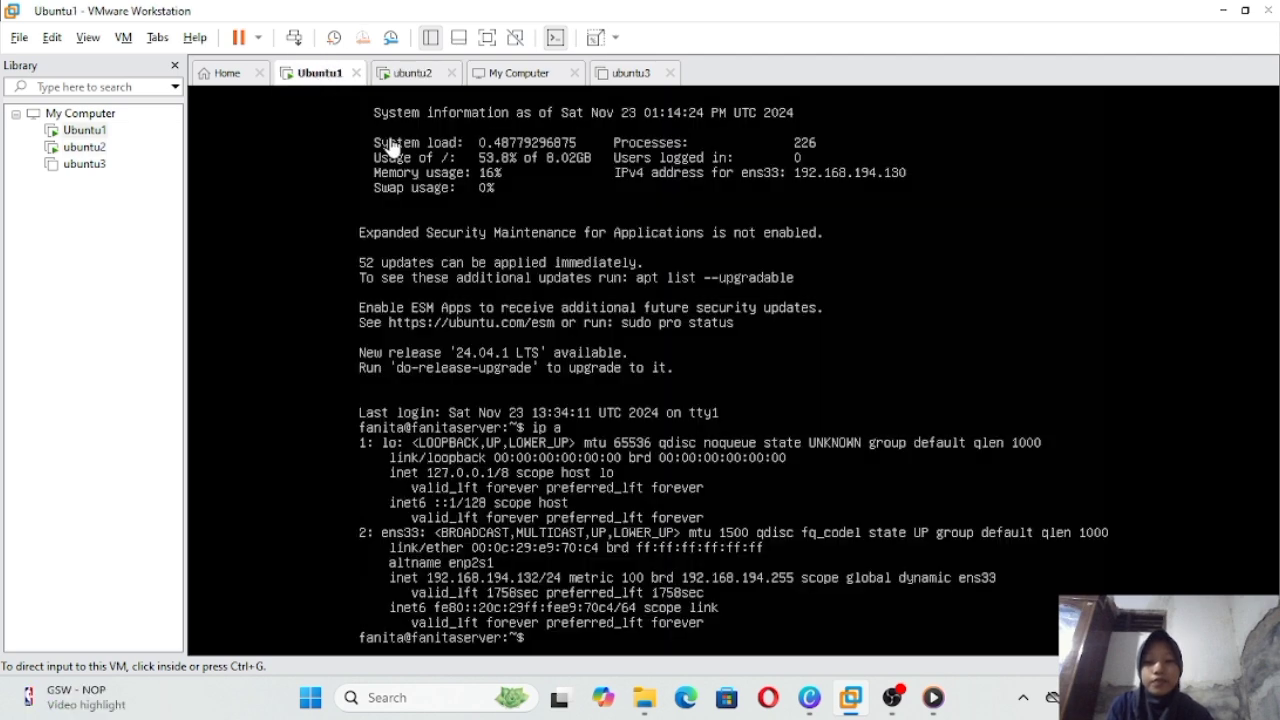
left_click(630, 637)
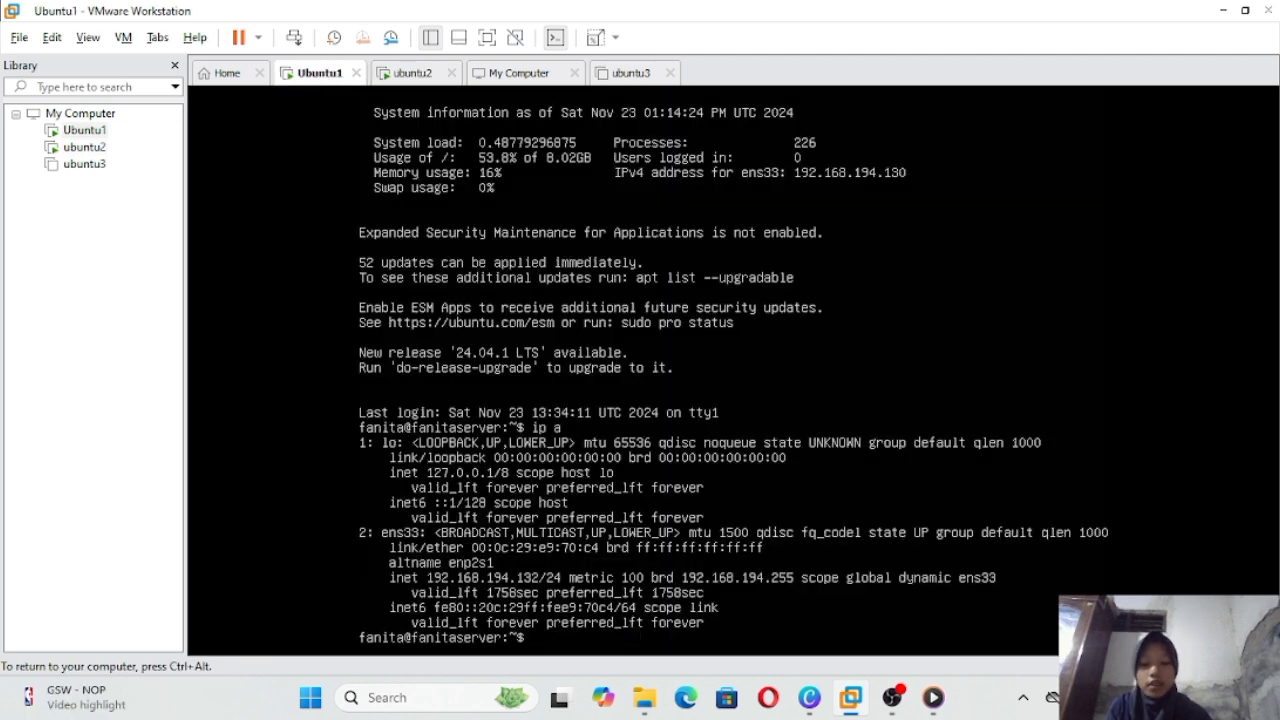
type("clear")
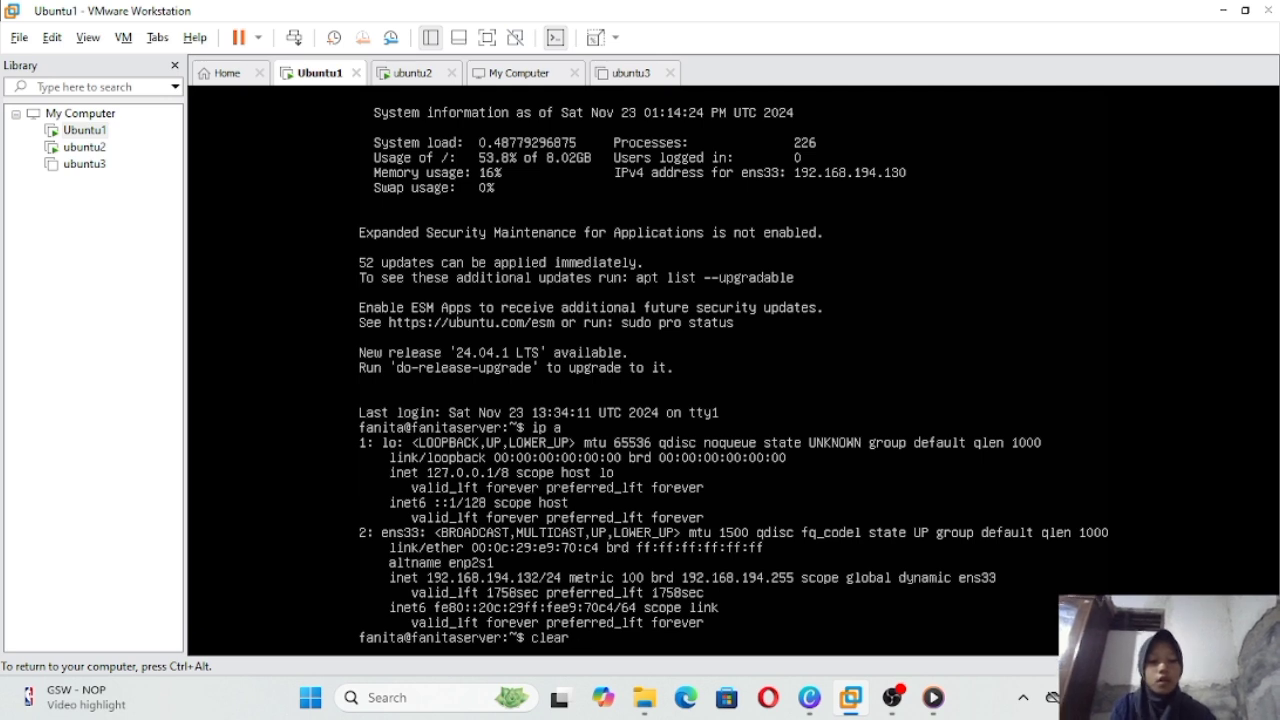
Step: Clear Ubuntu1's console and release the ens33 lease with 'sudo dhclient -r ens33'
key("Return")
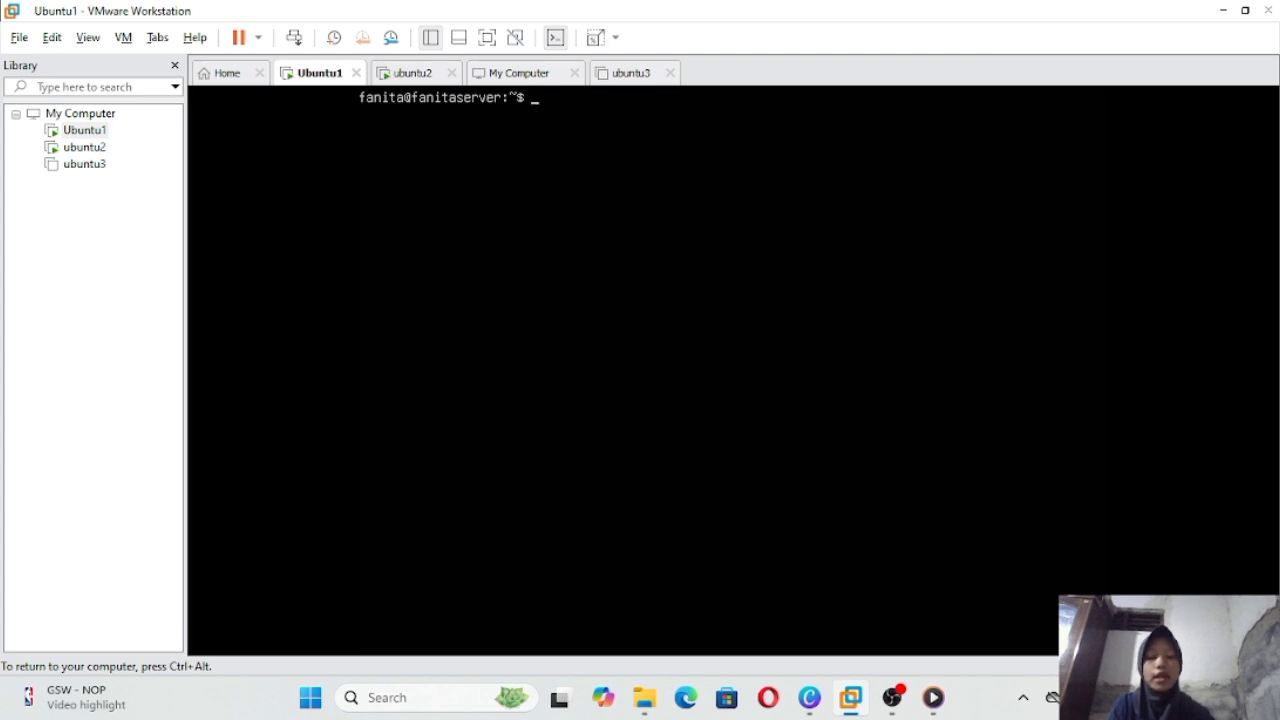
type("s")
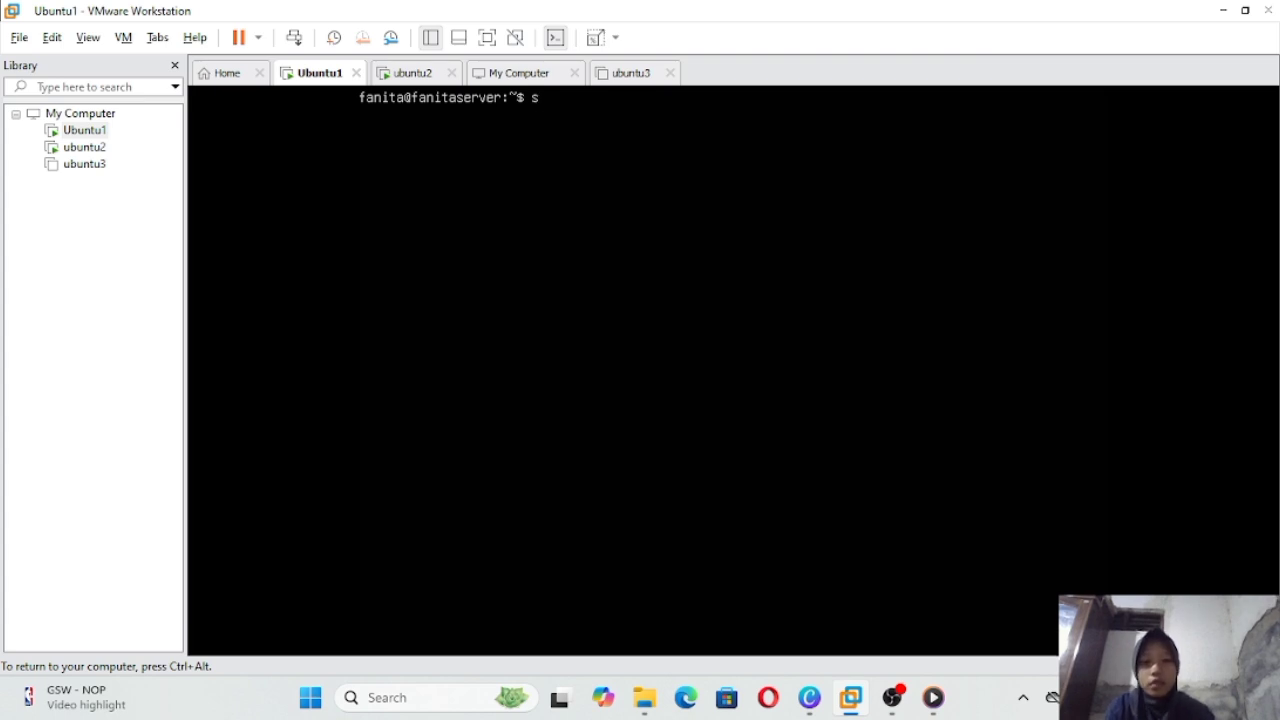
type("u")
key("BackSpace")
type("u")
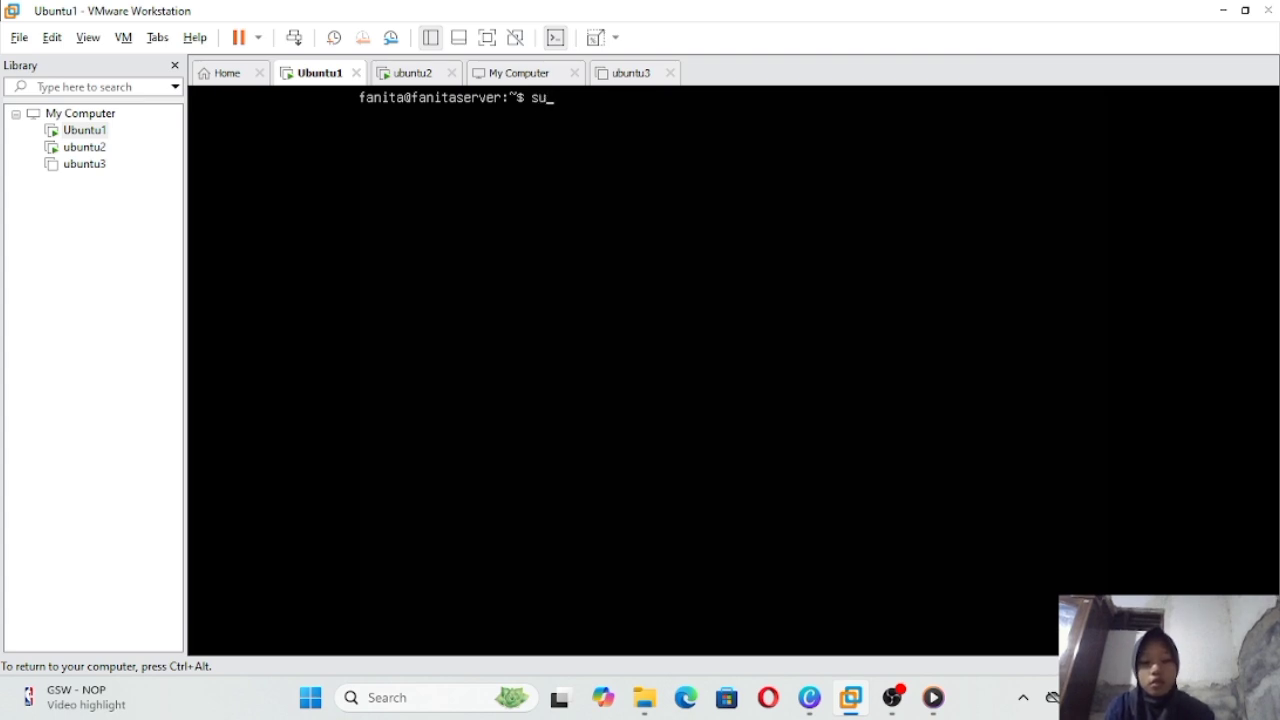
type("do dhclient")
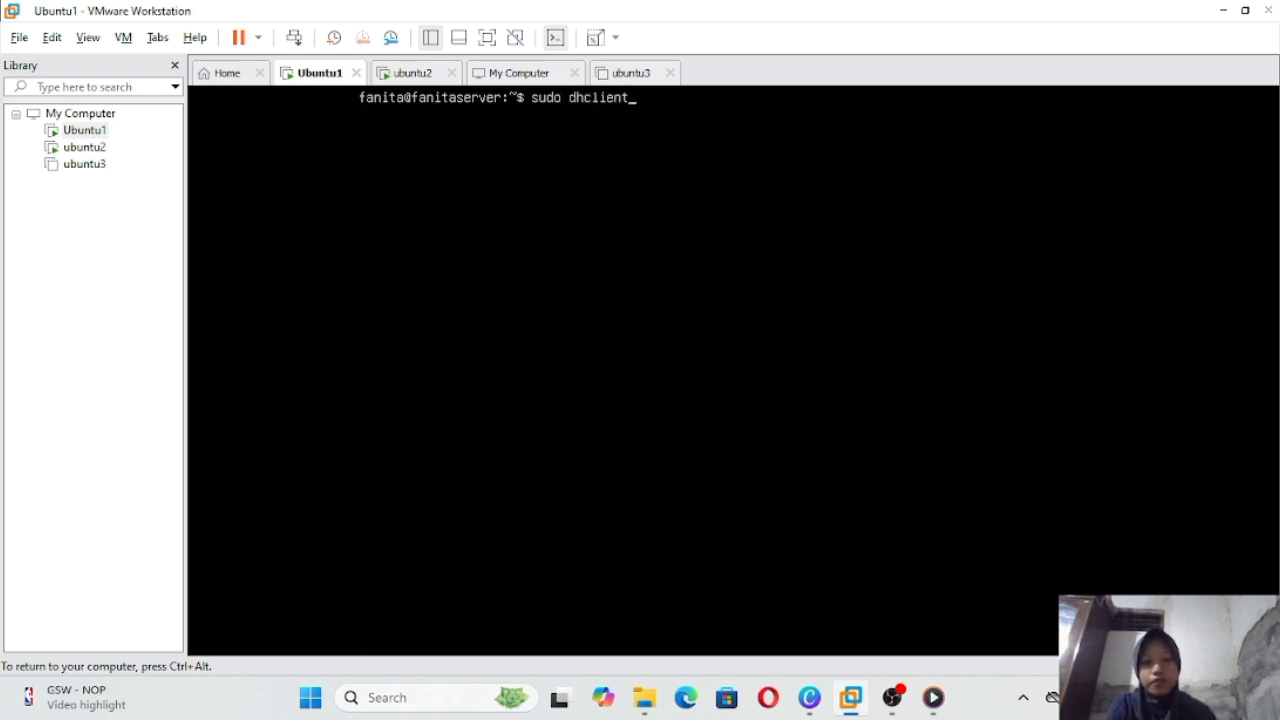
type(" -")
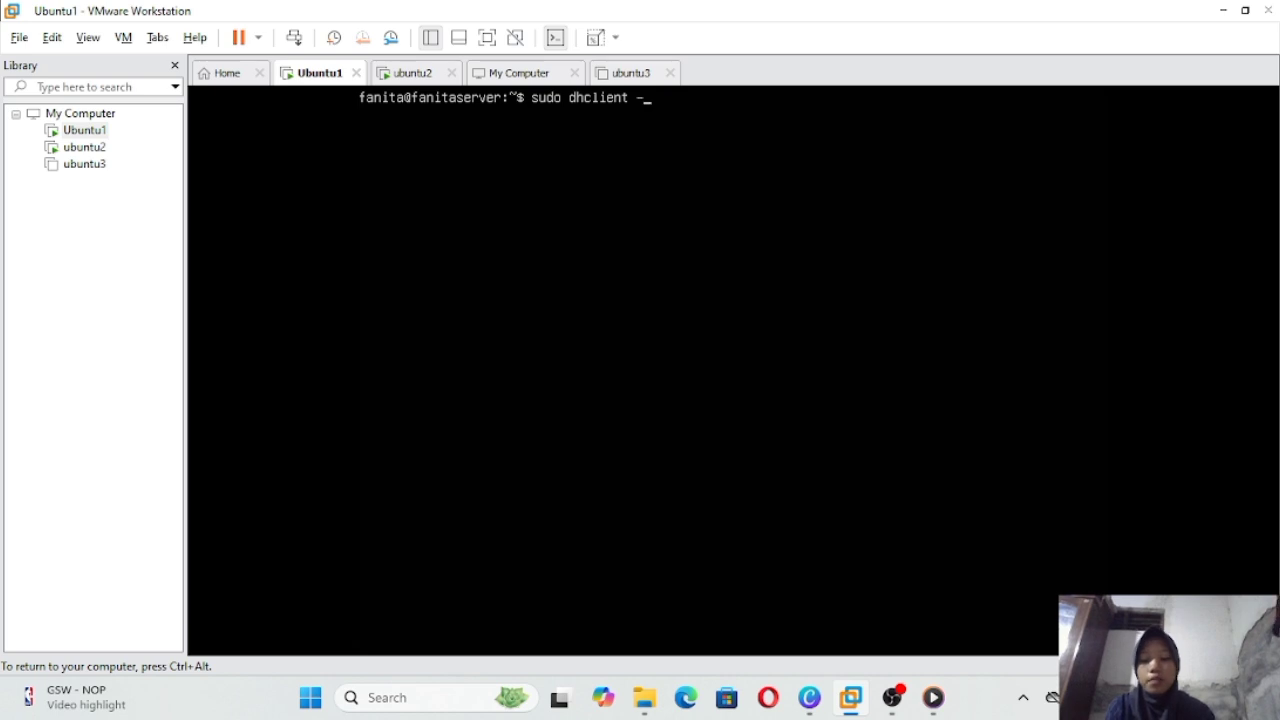
type("r ens33")
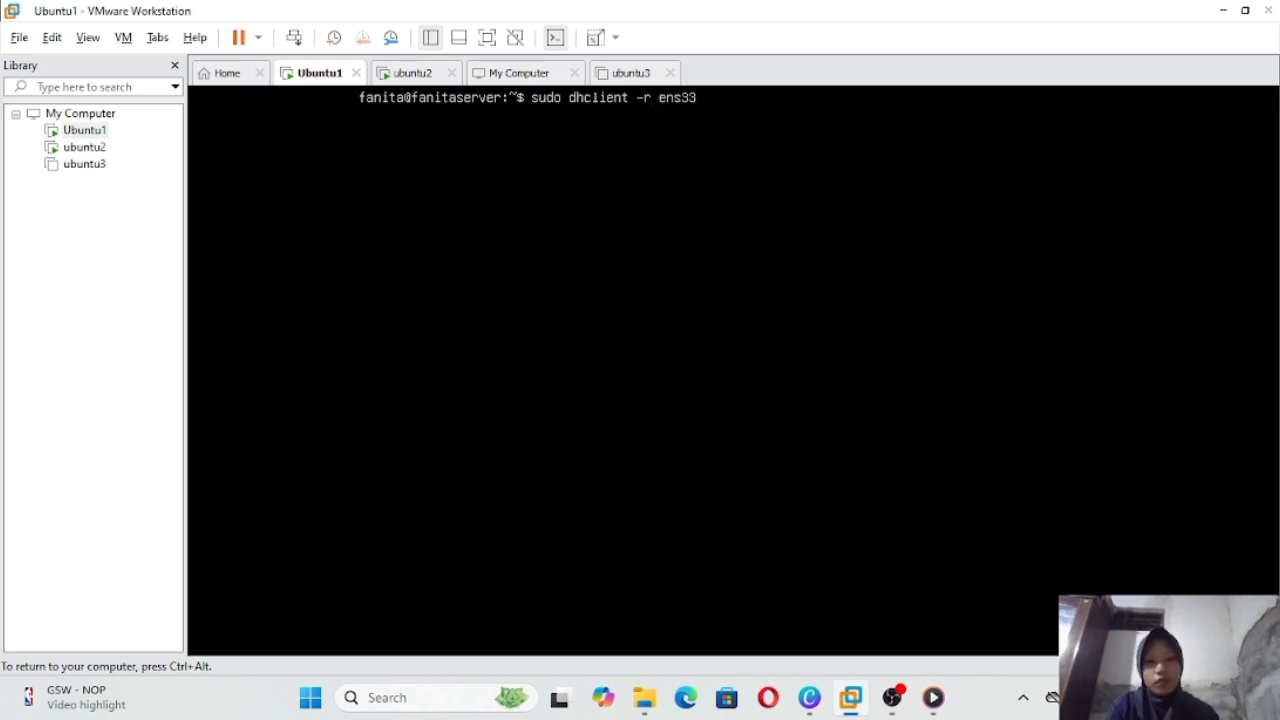
key("Return")
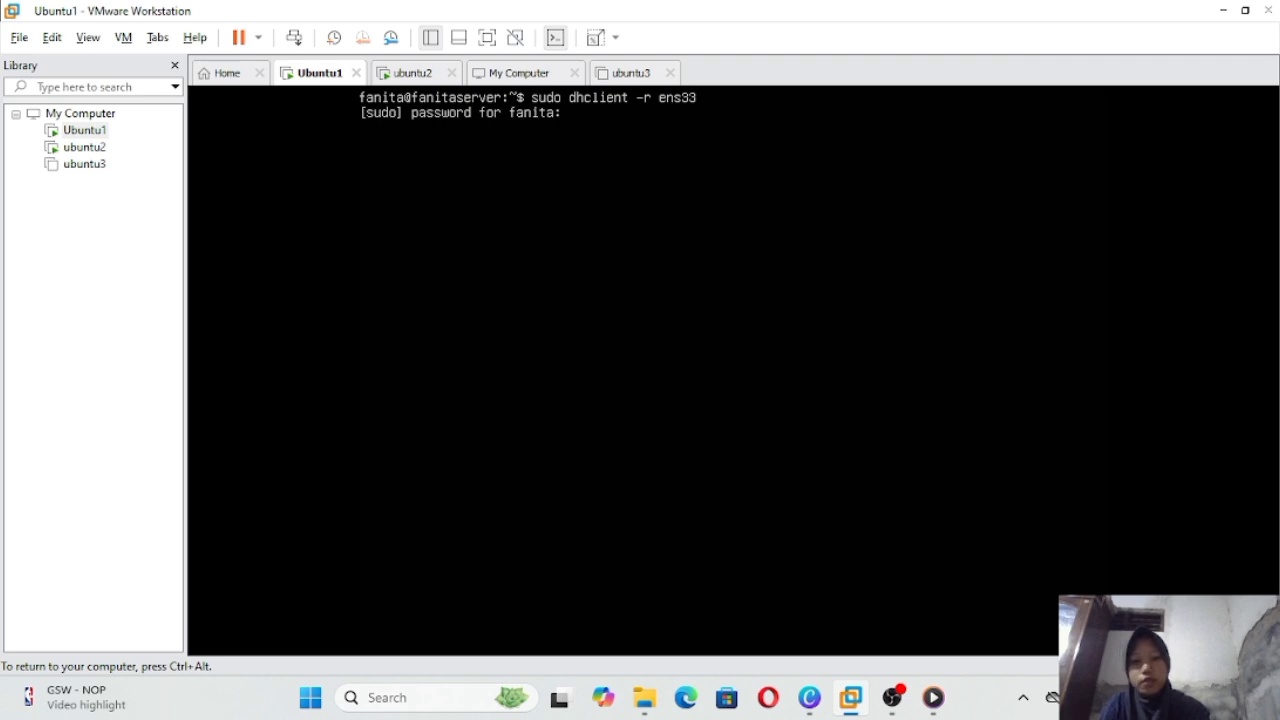
key("Return")
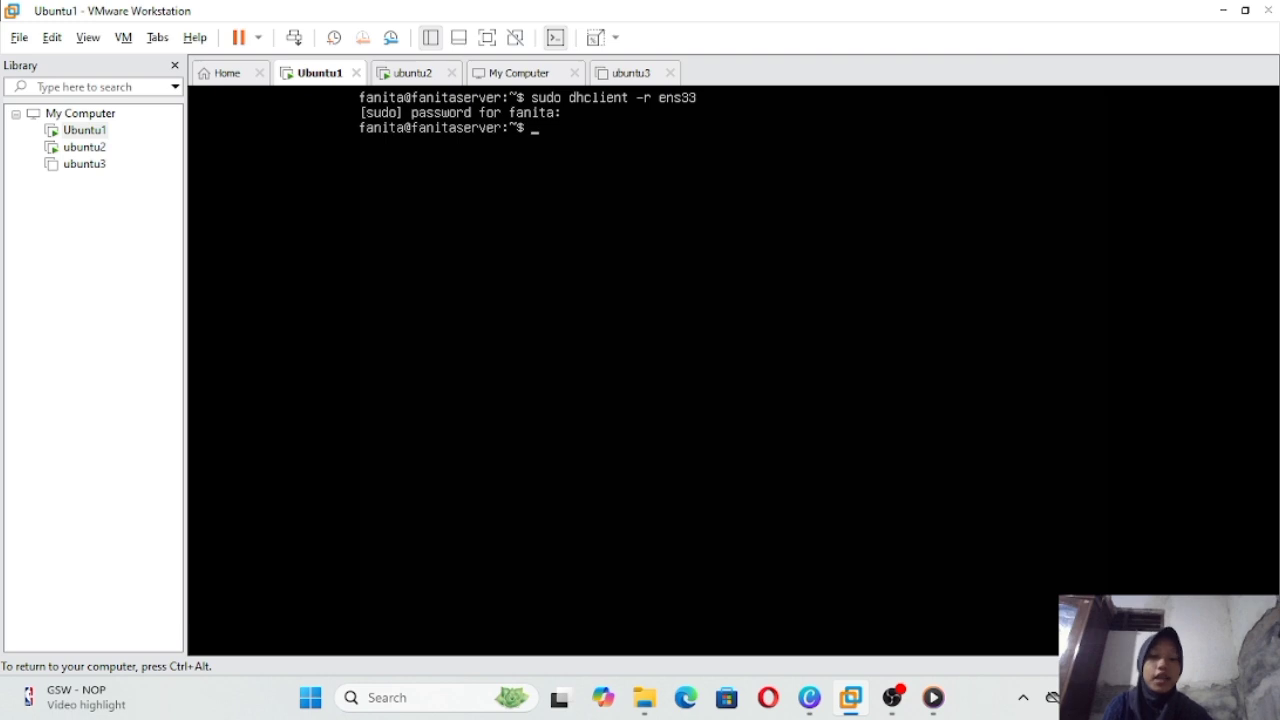
Step: Renew ens33 with 'sudo dhclient ens33' and confirm 192.168.194.133/24 via ip a
type("ip a")
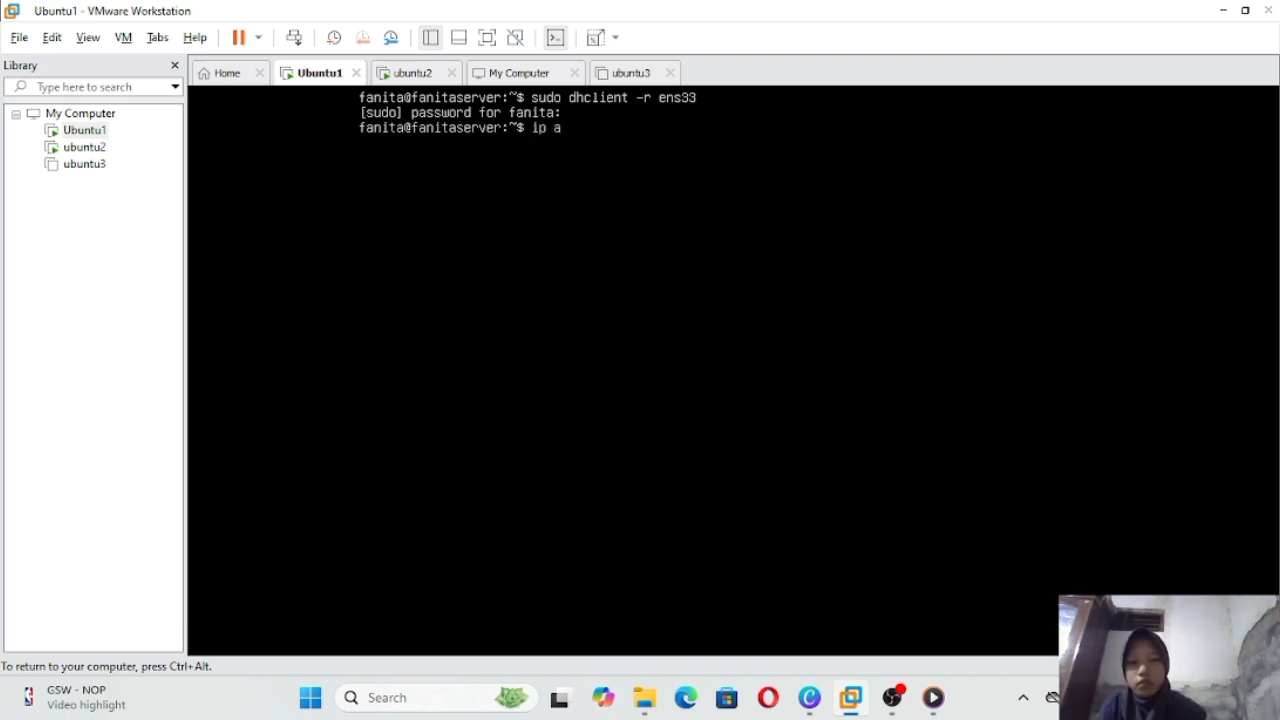
key("Return")
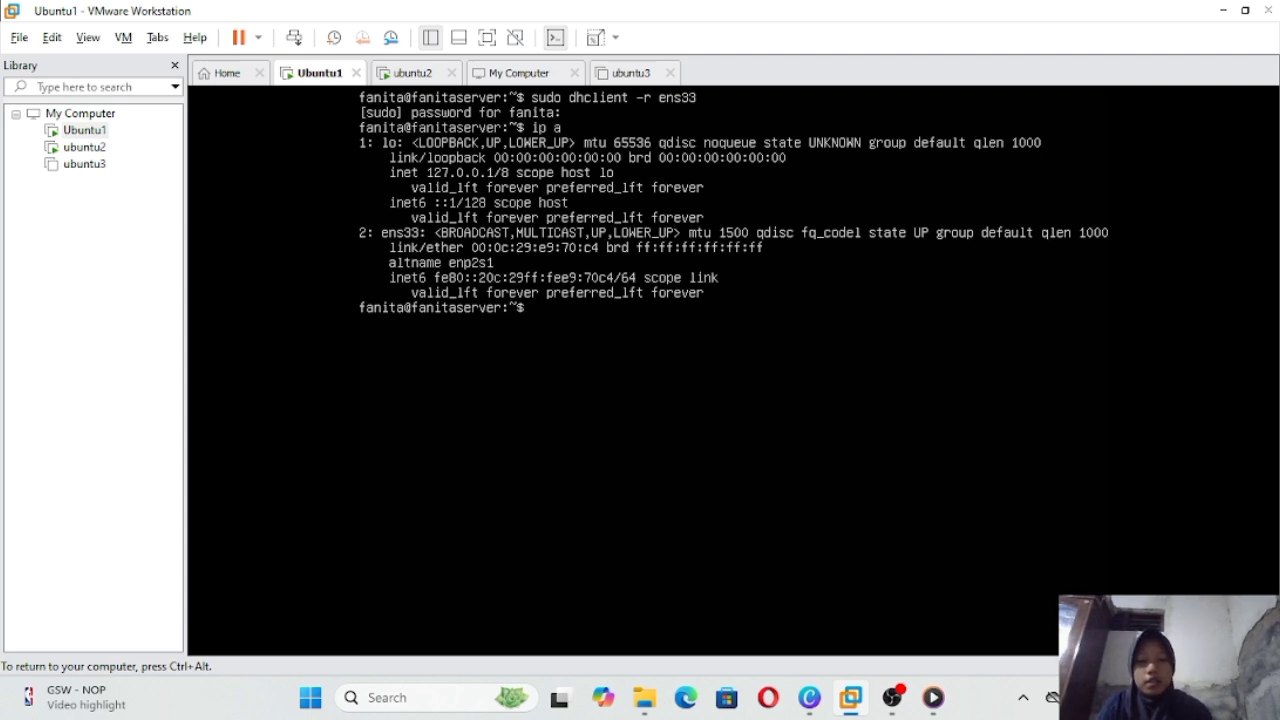
type("su")
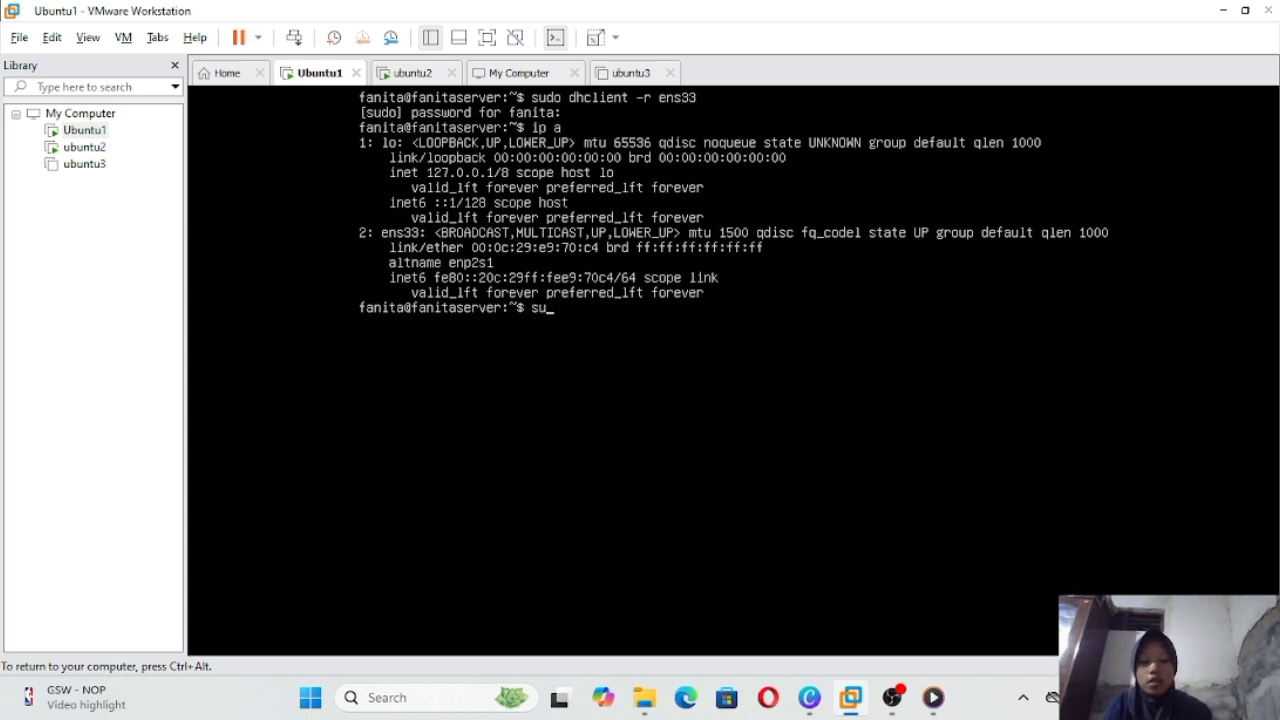
type("do dhc")
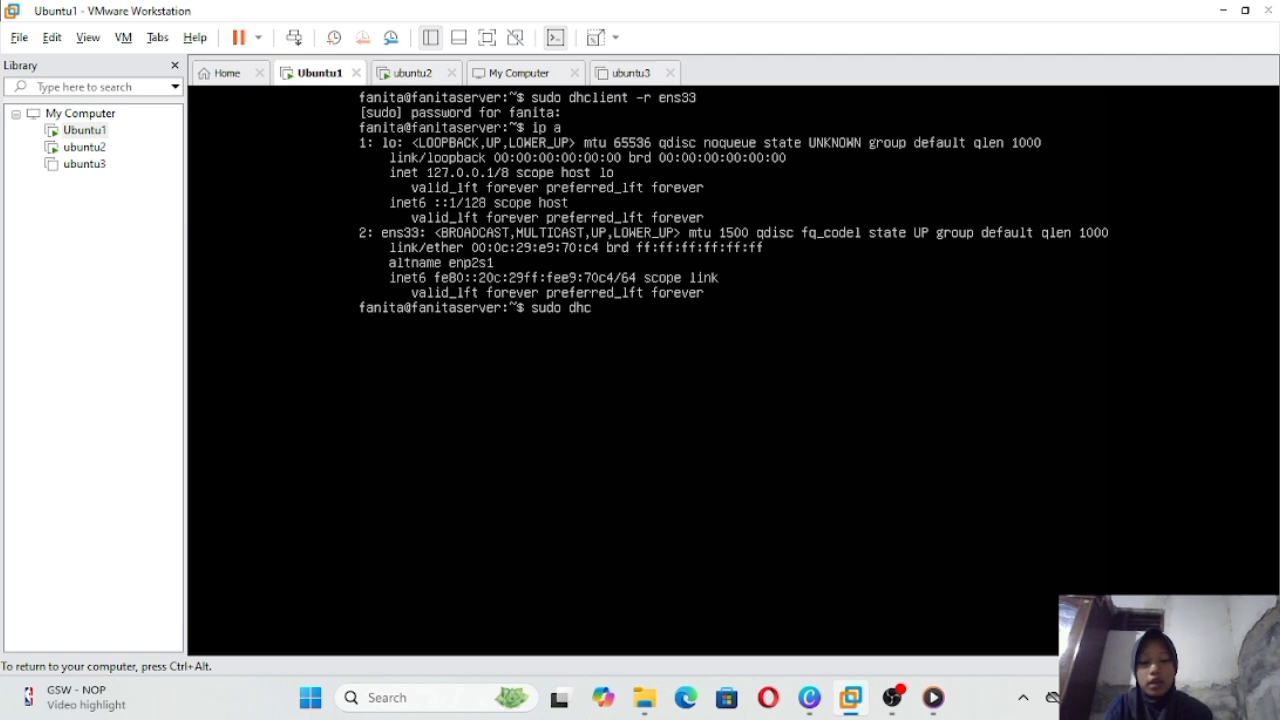
type("lient ")
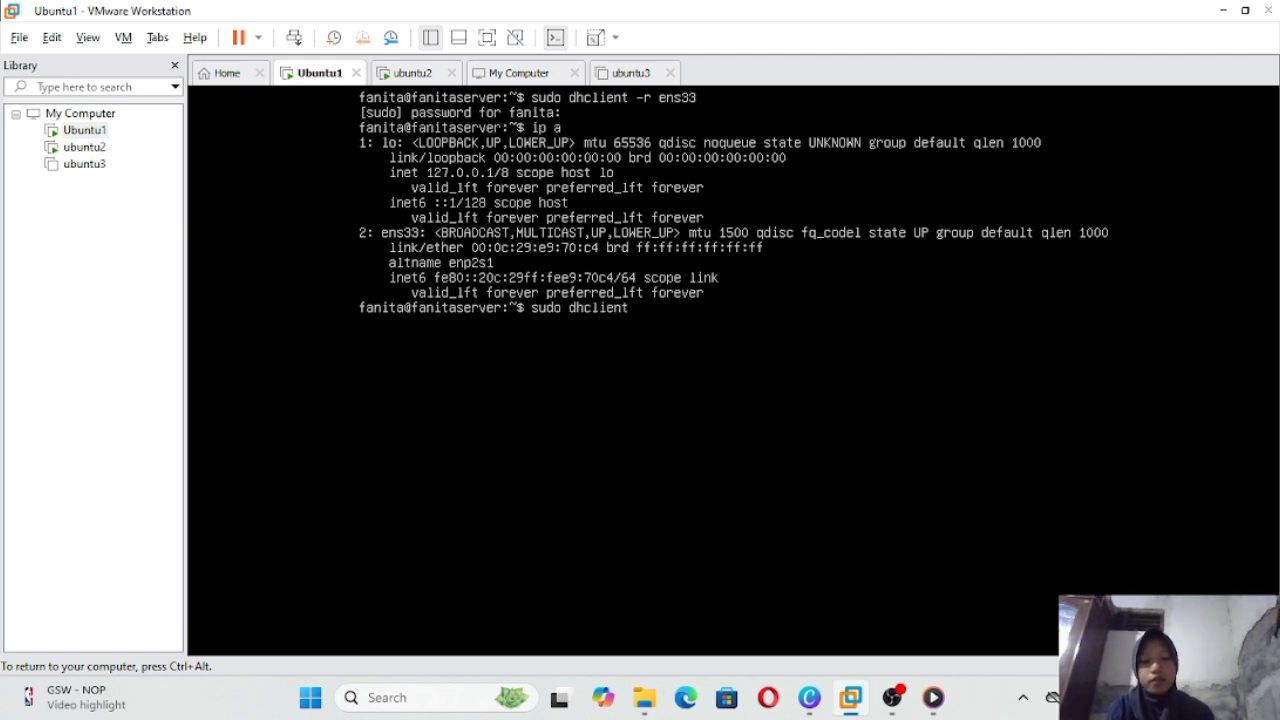
type("en")
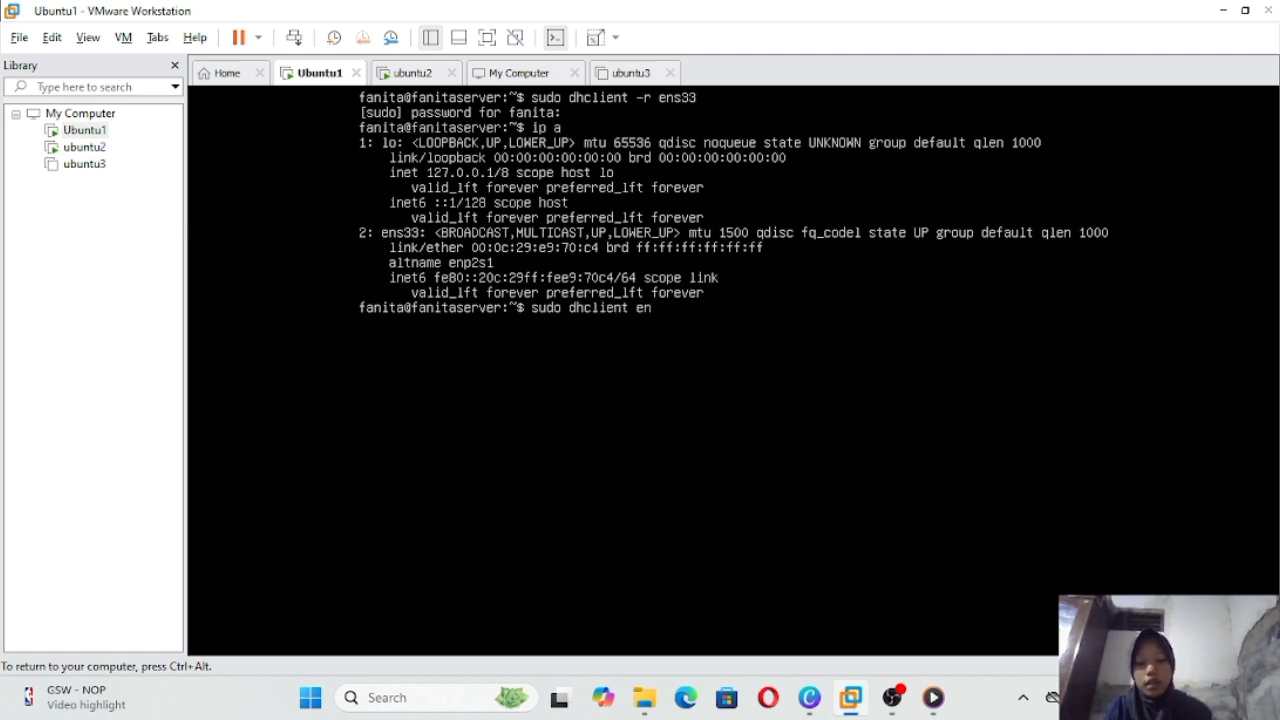
type("s33")
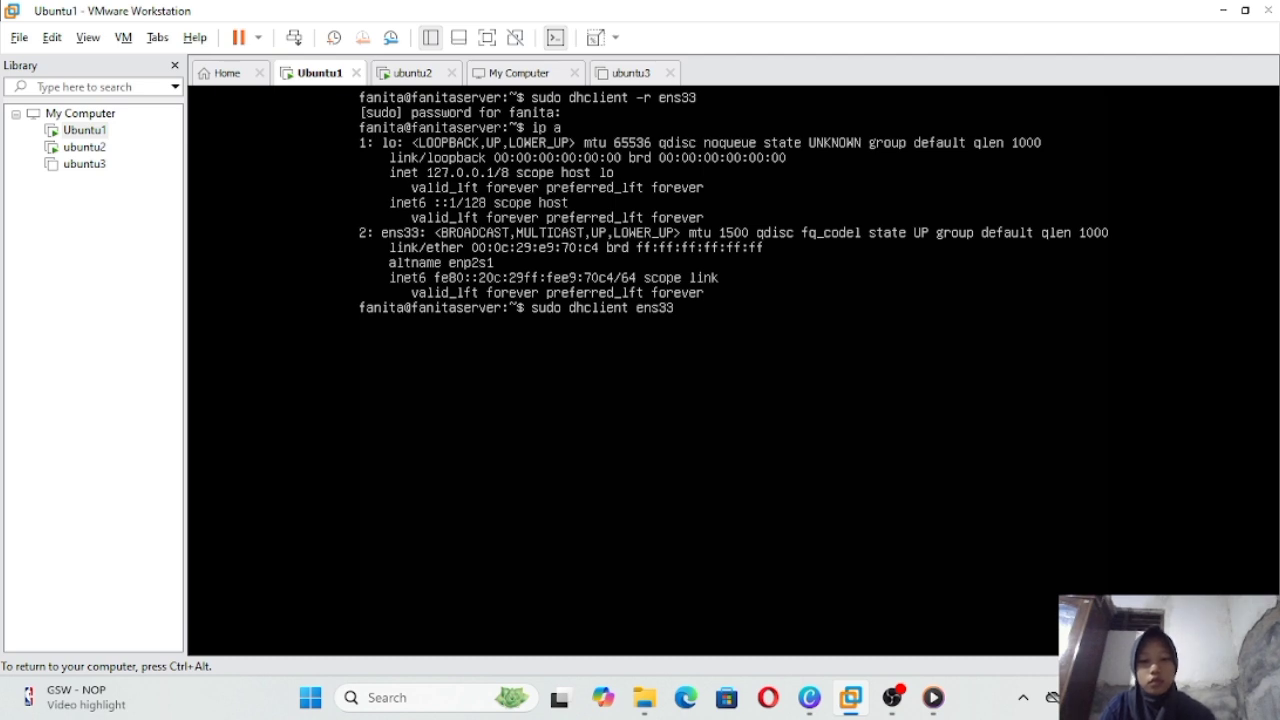
type("ip")
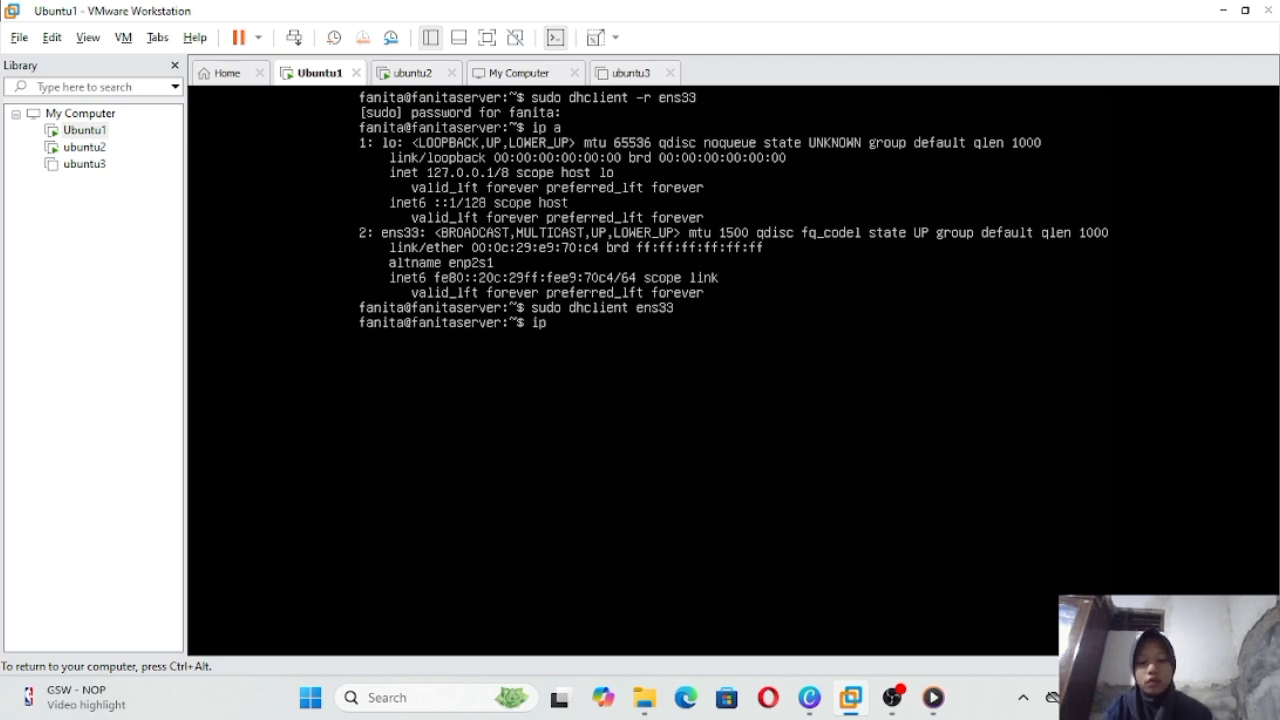
type(" a")
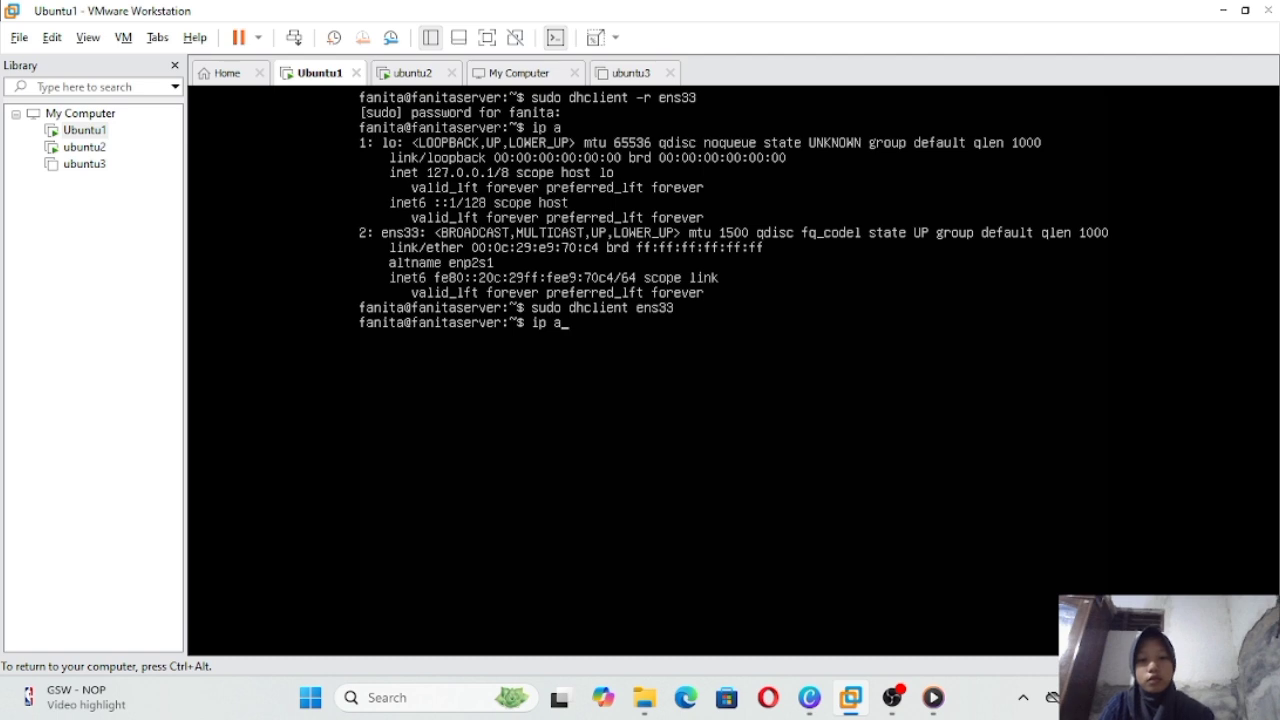
key("Return")
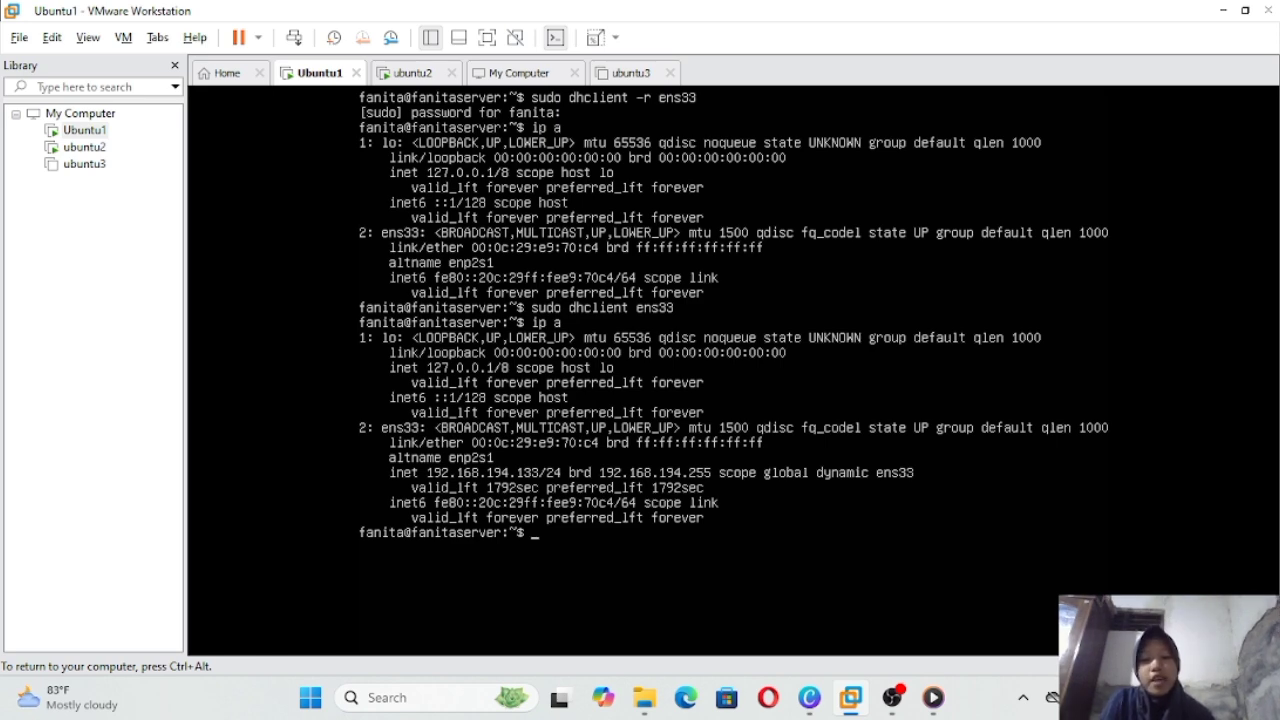
Step: Look up ubuntu2's IP address in its console, then return to Ubuntu1's console
left_click(414, 74)
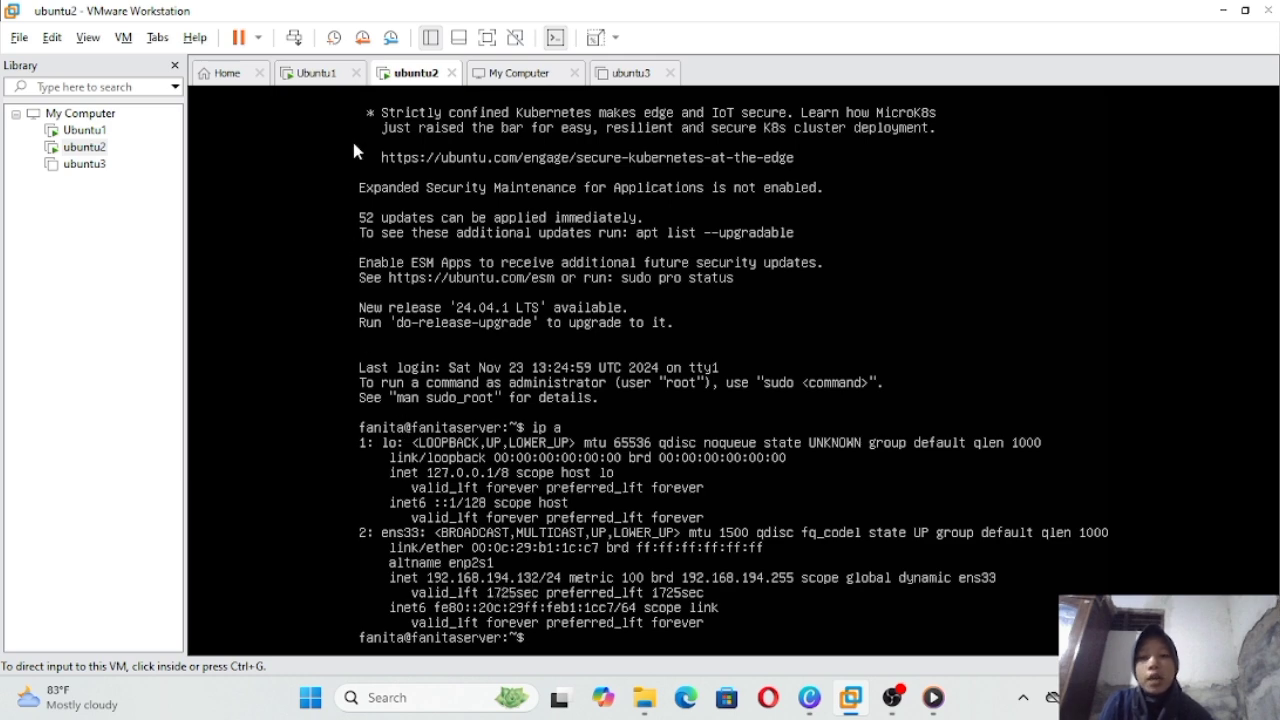
left_click(320, 76)
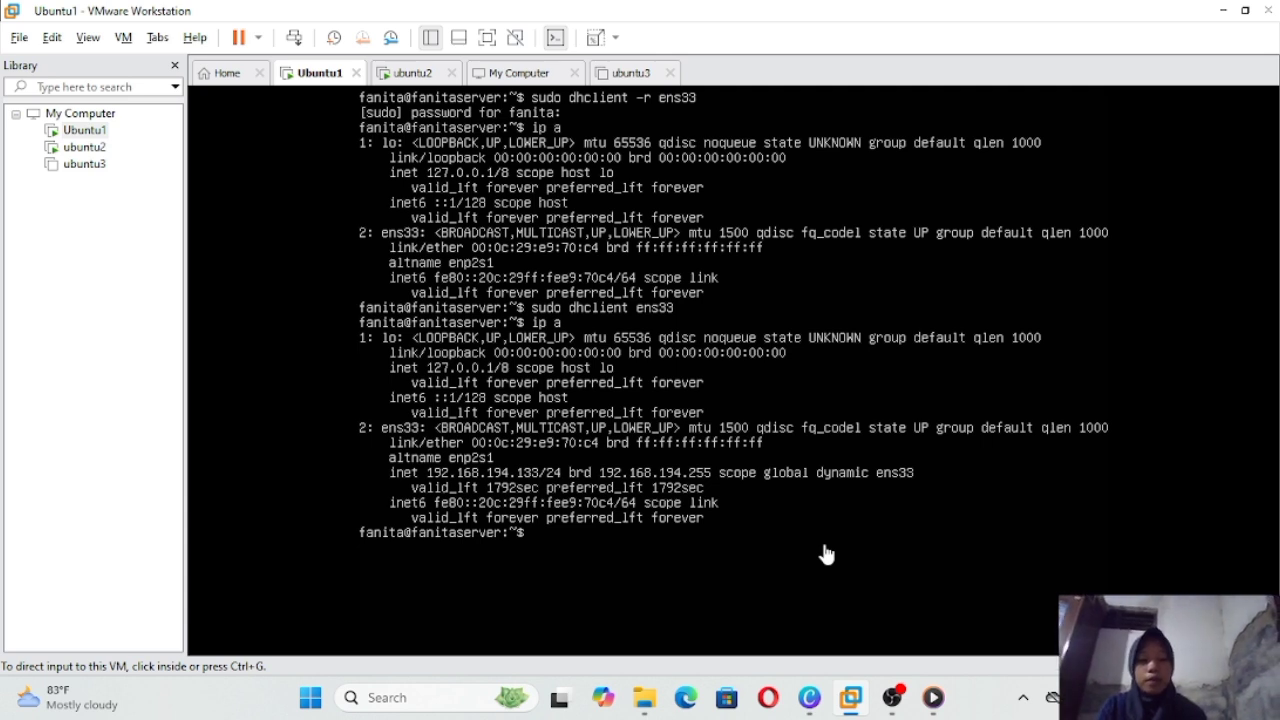
left_click(826, 553)
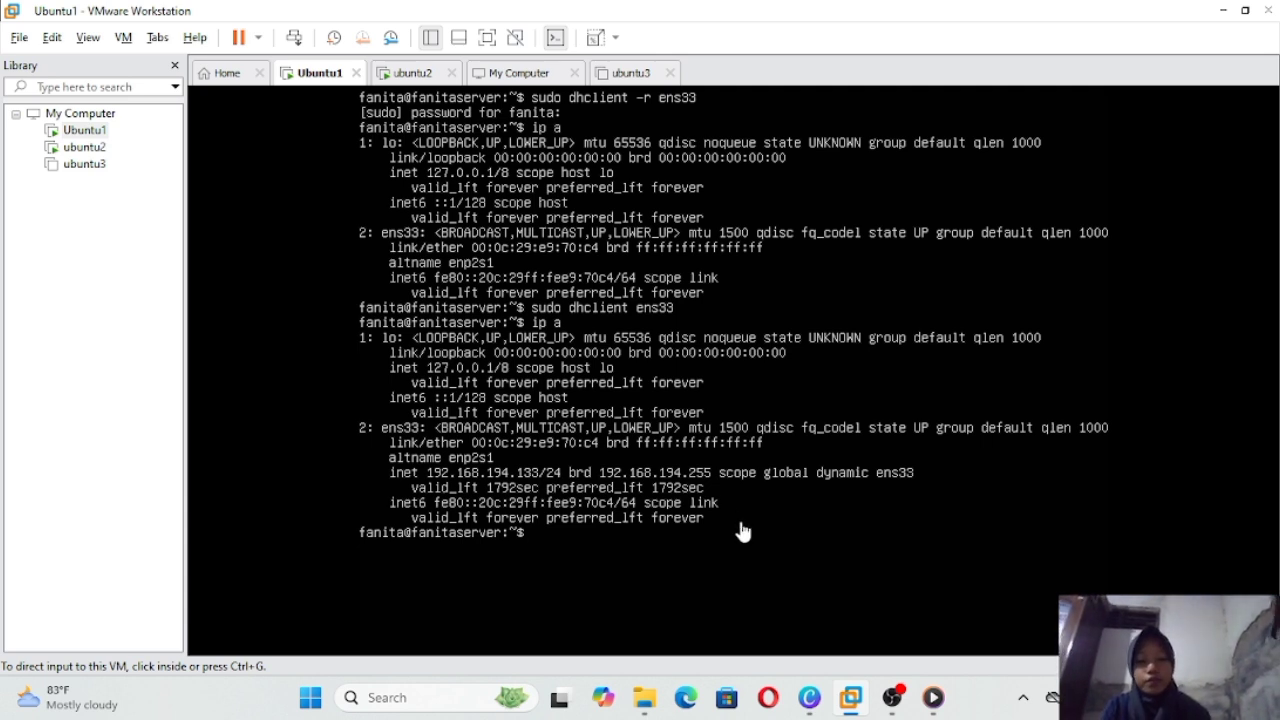
Step: Ping ubuntu2 at 192.168.194.132 from Ubuntu1: 16 sent, 16 received, 0% loss
type("ping")
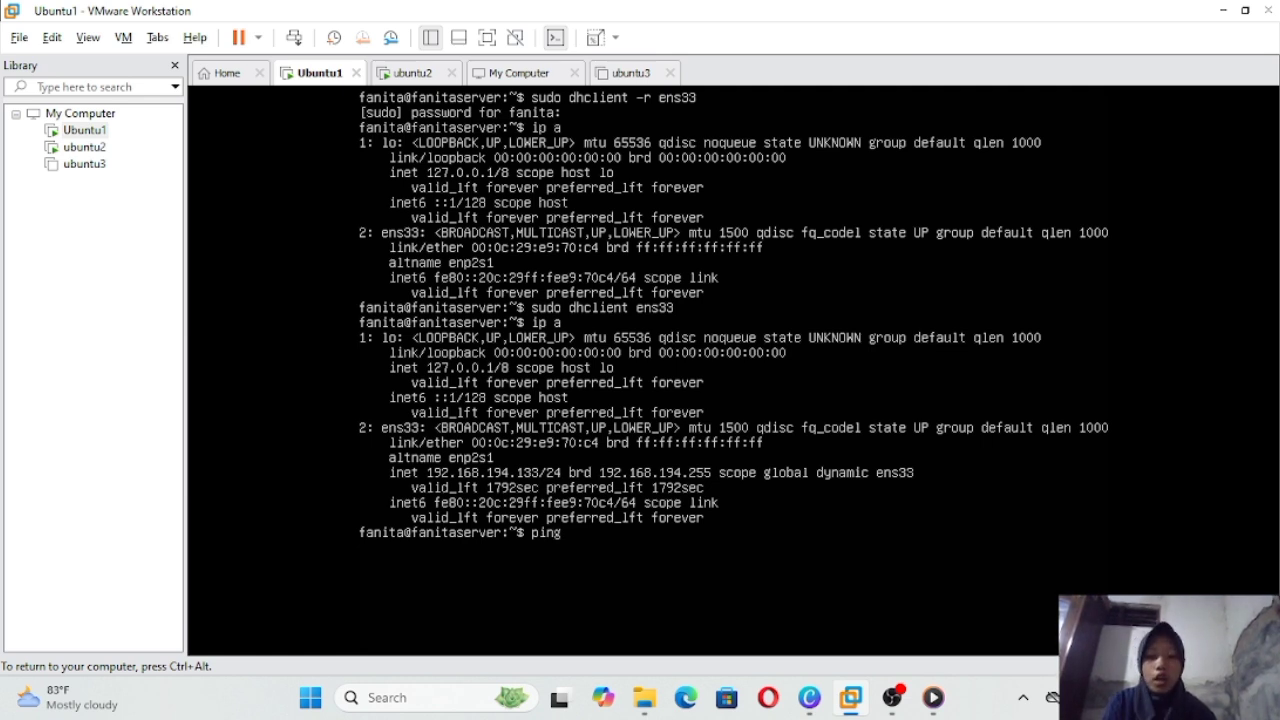
type("1")
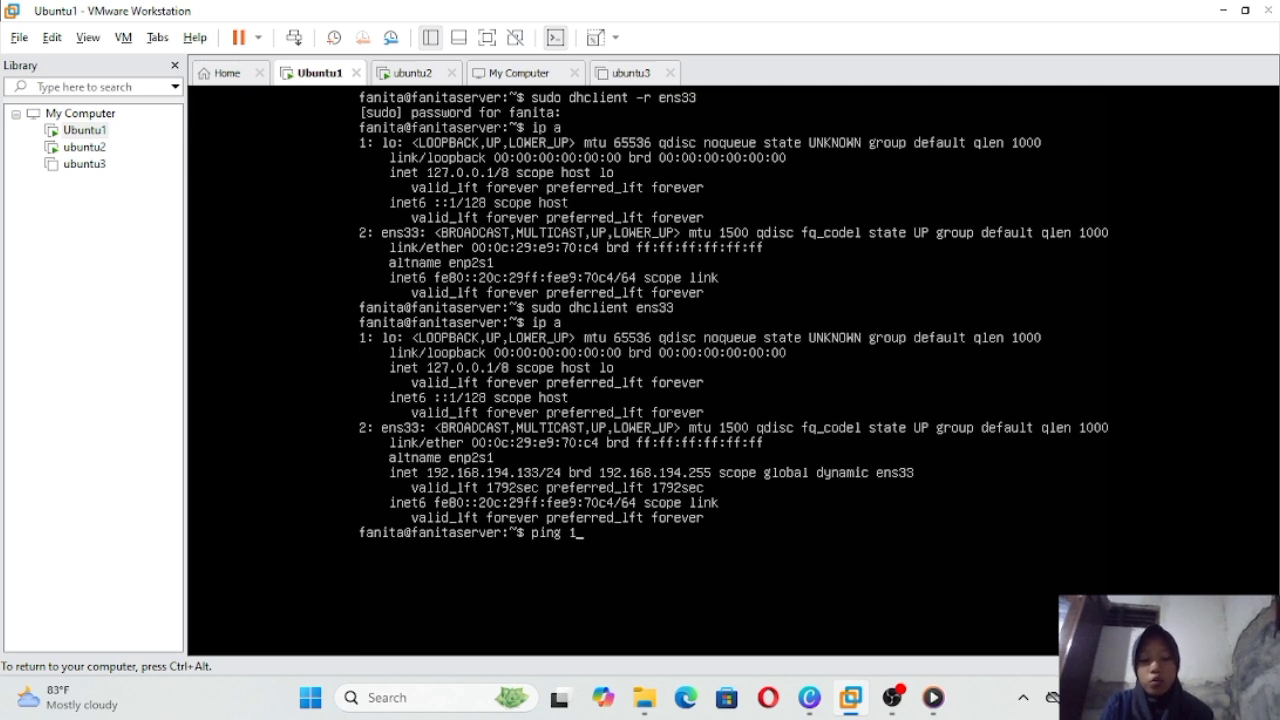
type("92.")
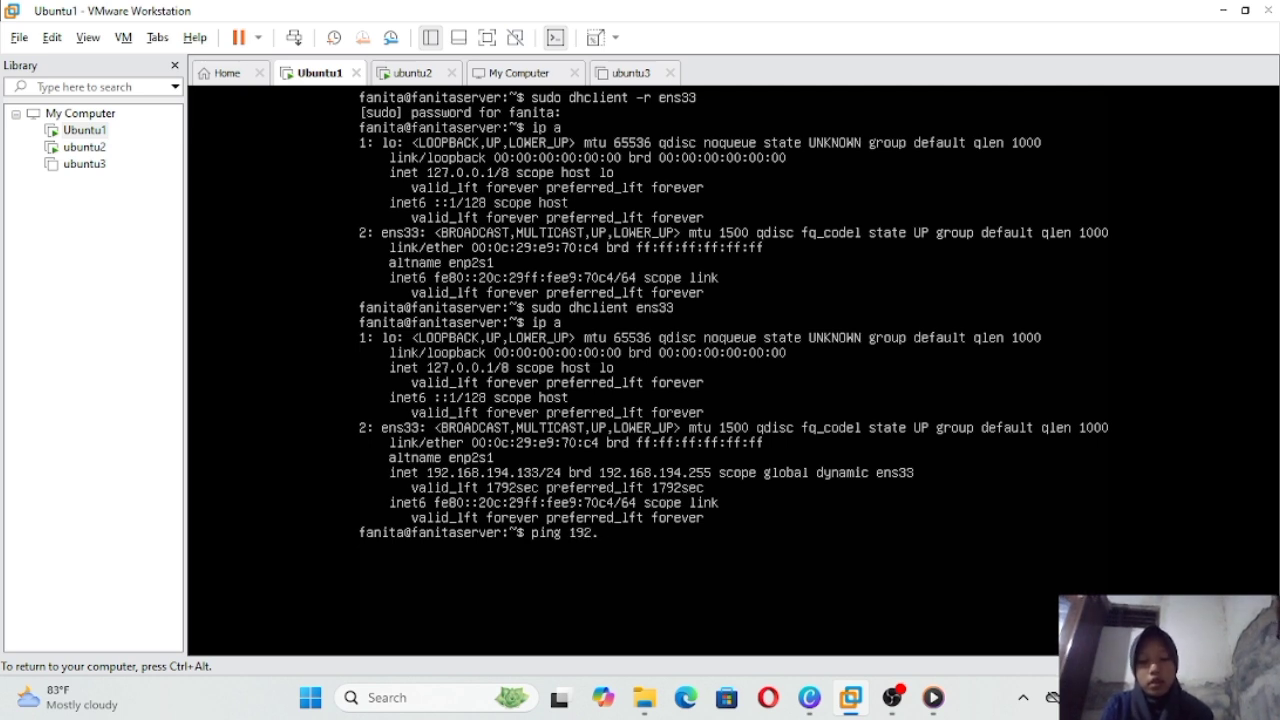
type("168.")
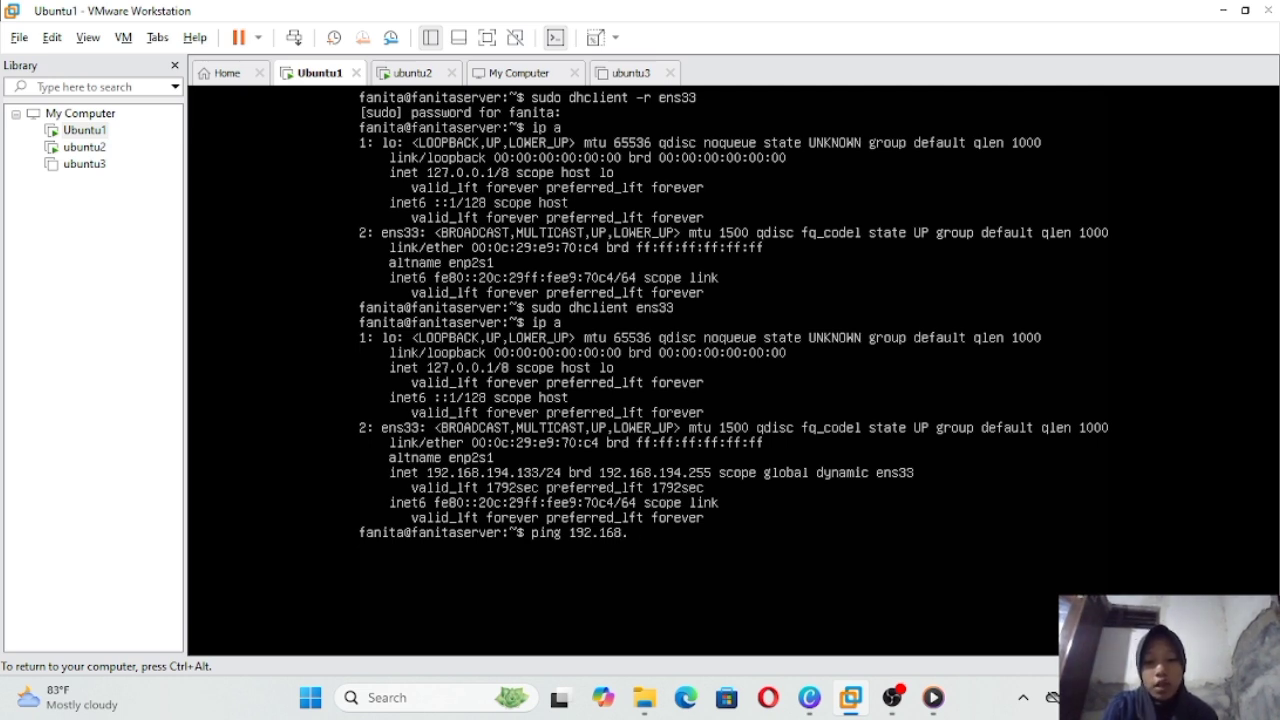
type("19")
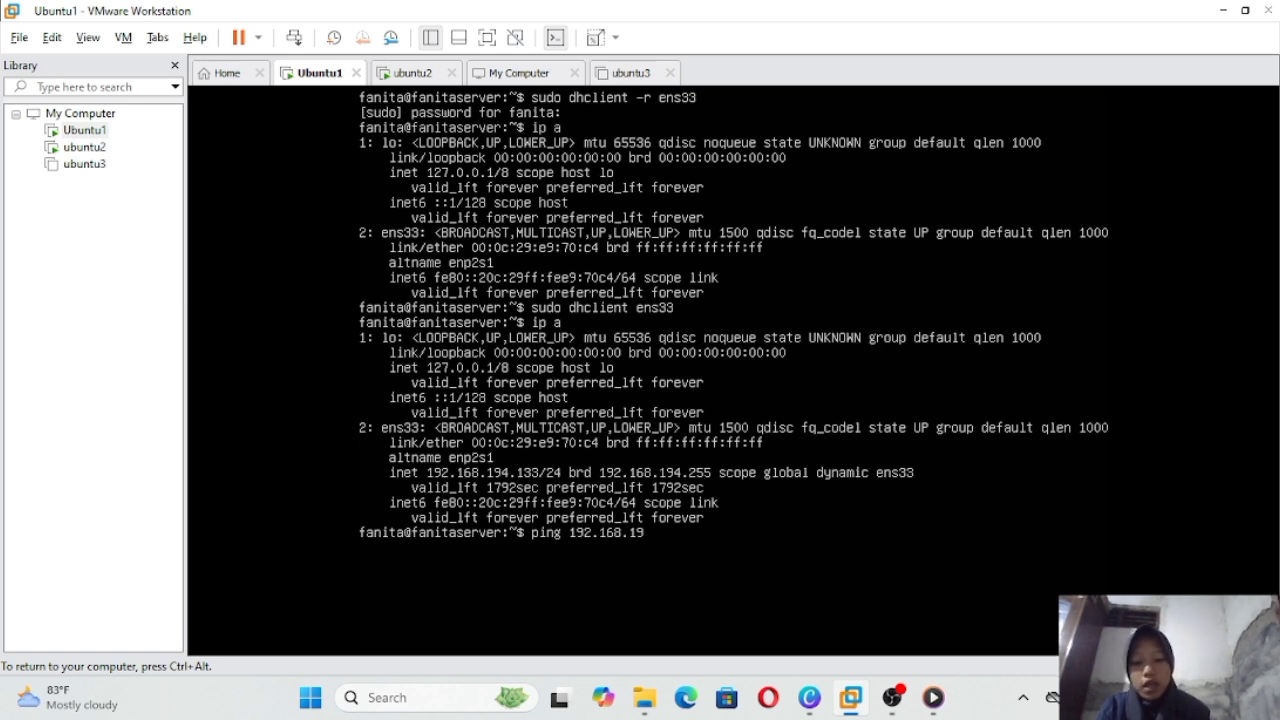
type("4.")
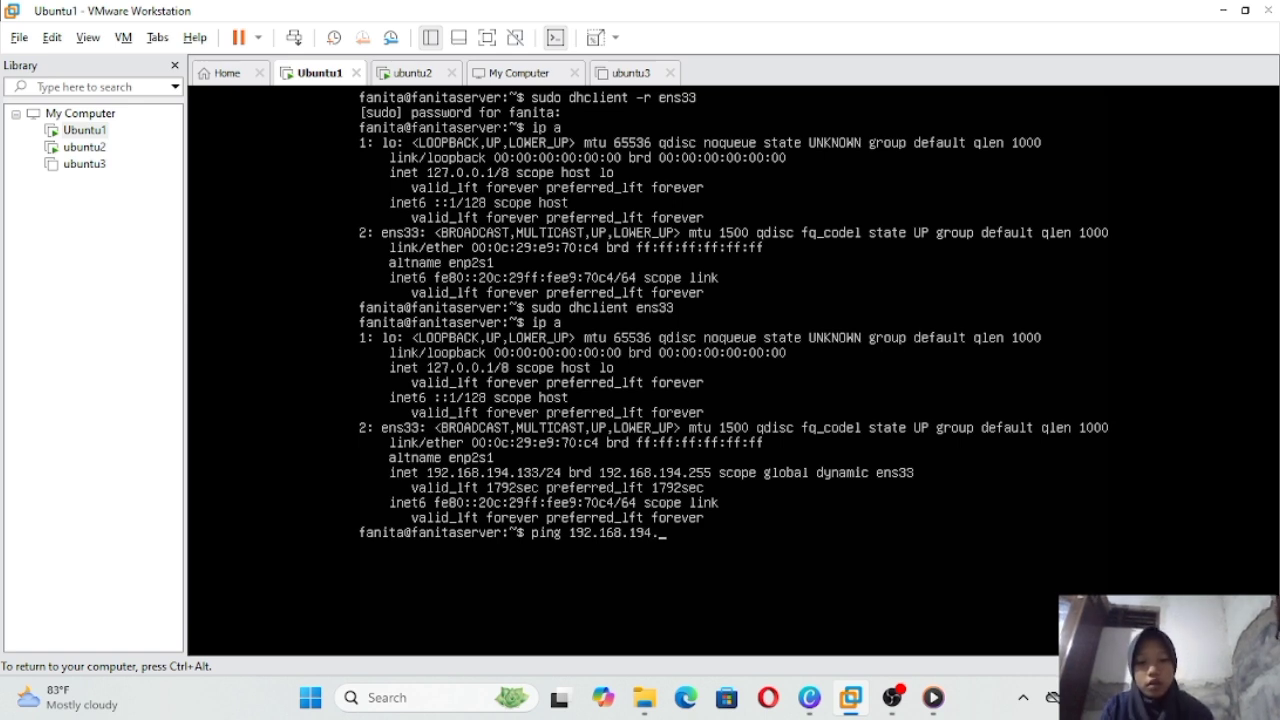
type("132")
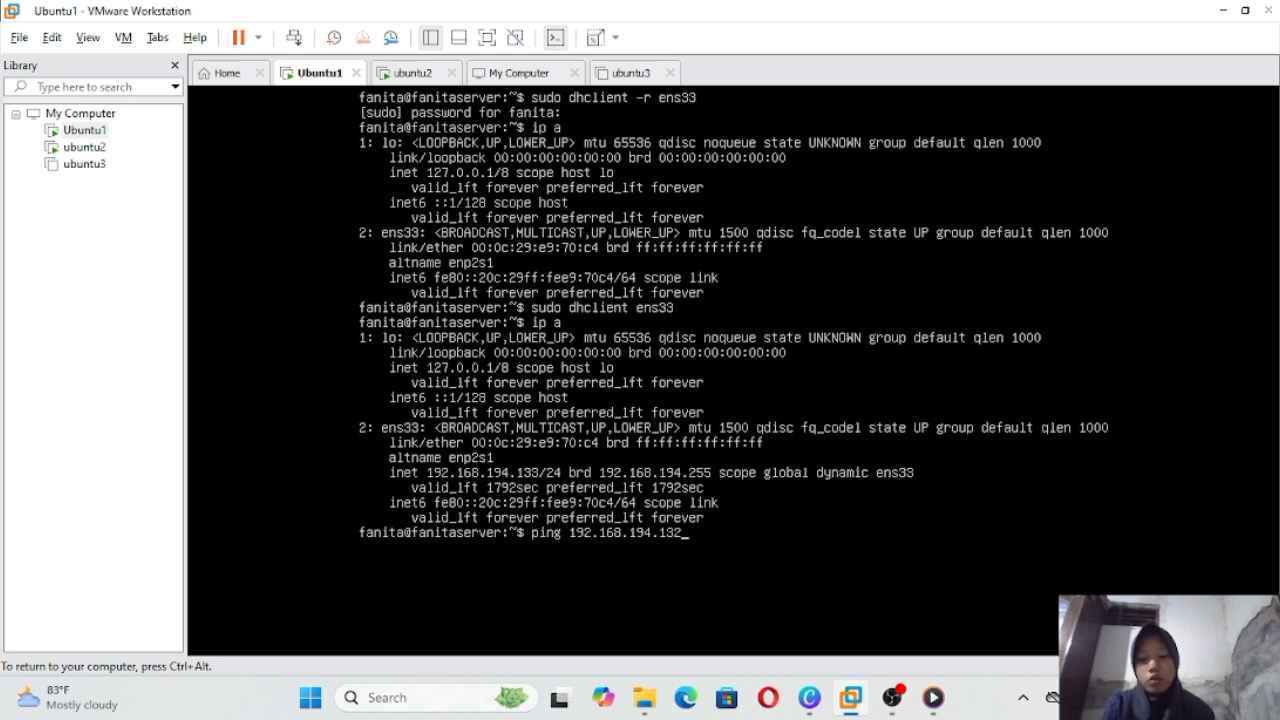
key("Return")
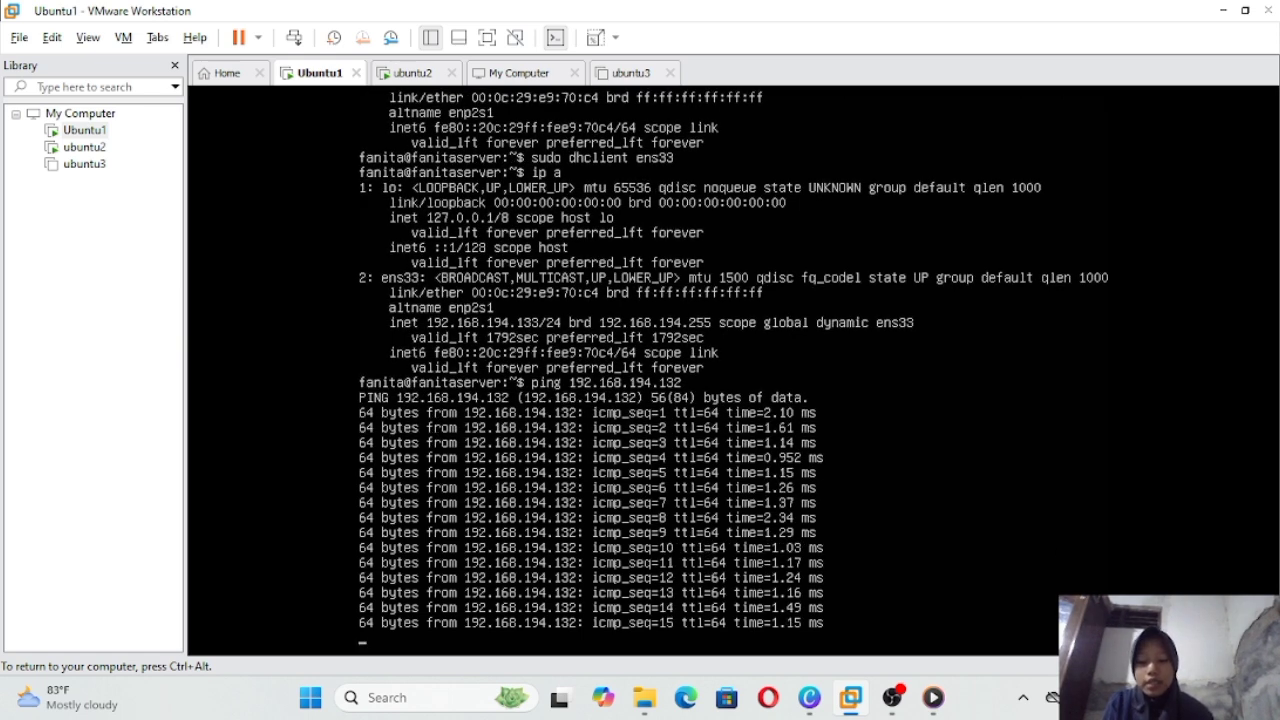
key("ctrl+c")
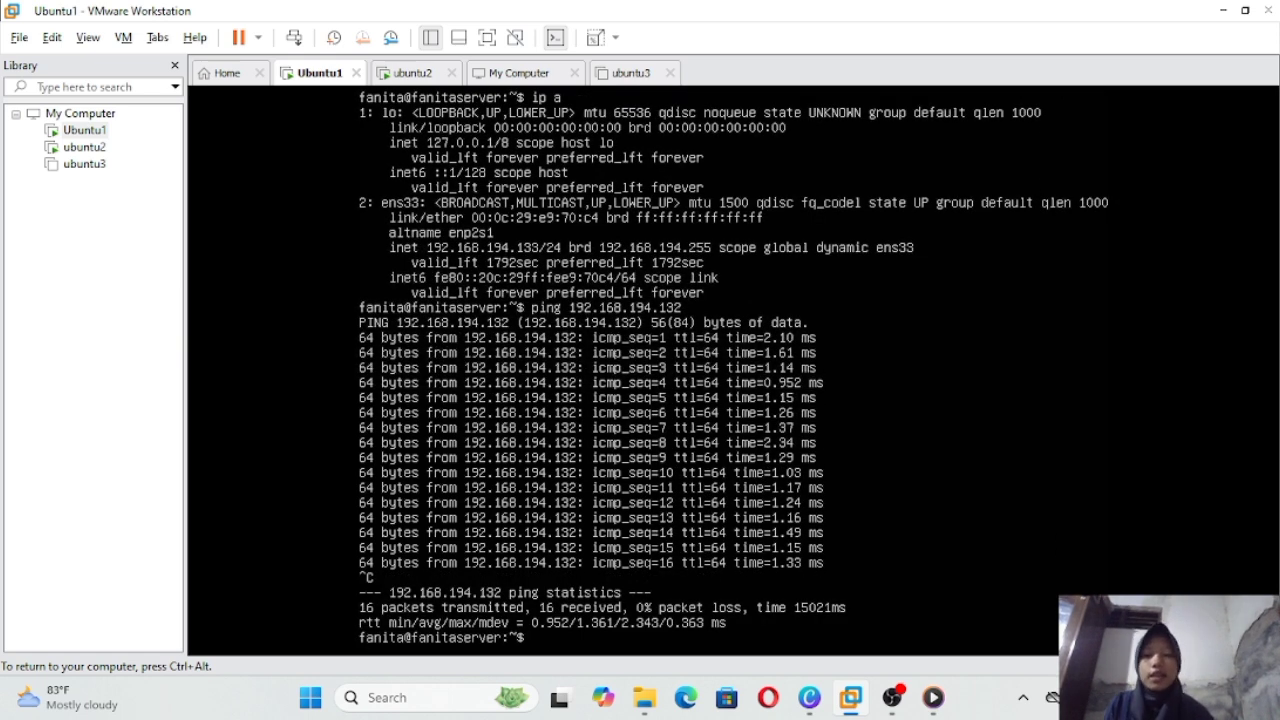
key("ctrl+alt")
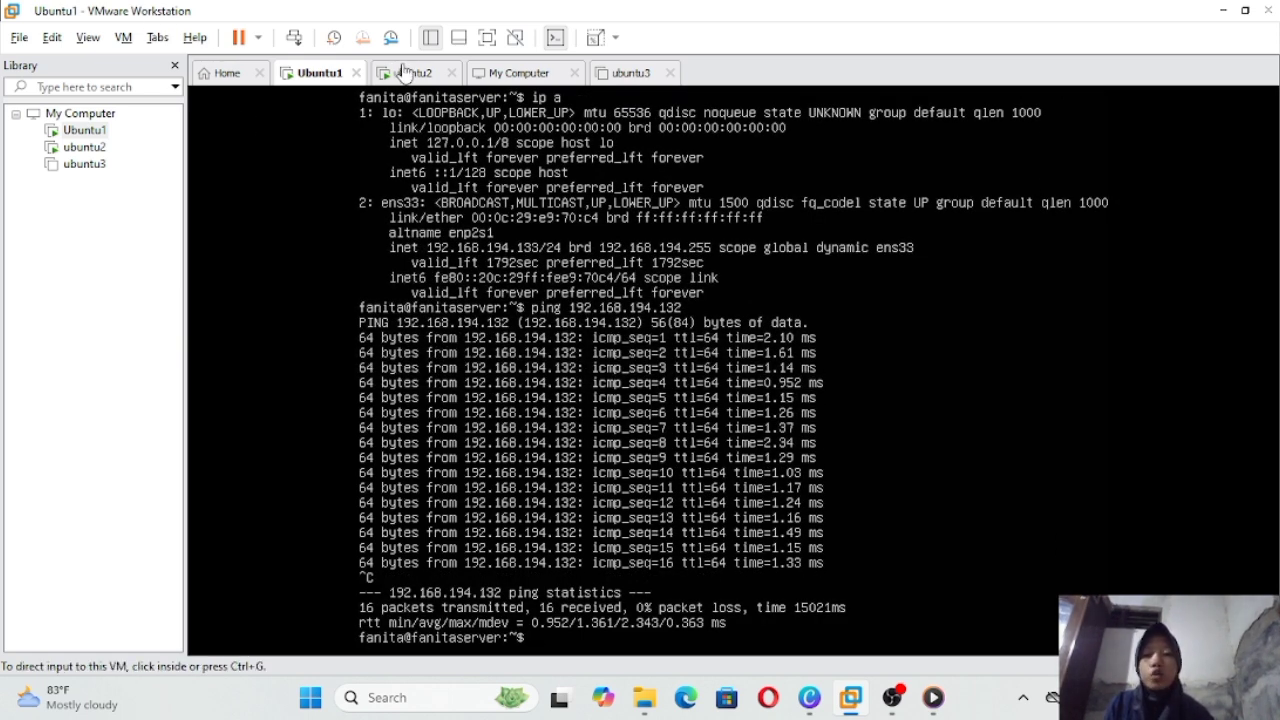
Step: From ubuntu2, ping Ubuntu1 at 192.168.194.133: 15 sent, 15 received, 0% loss
left_click(405, 75)
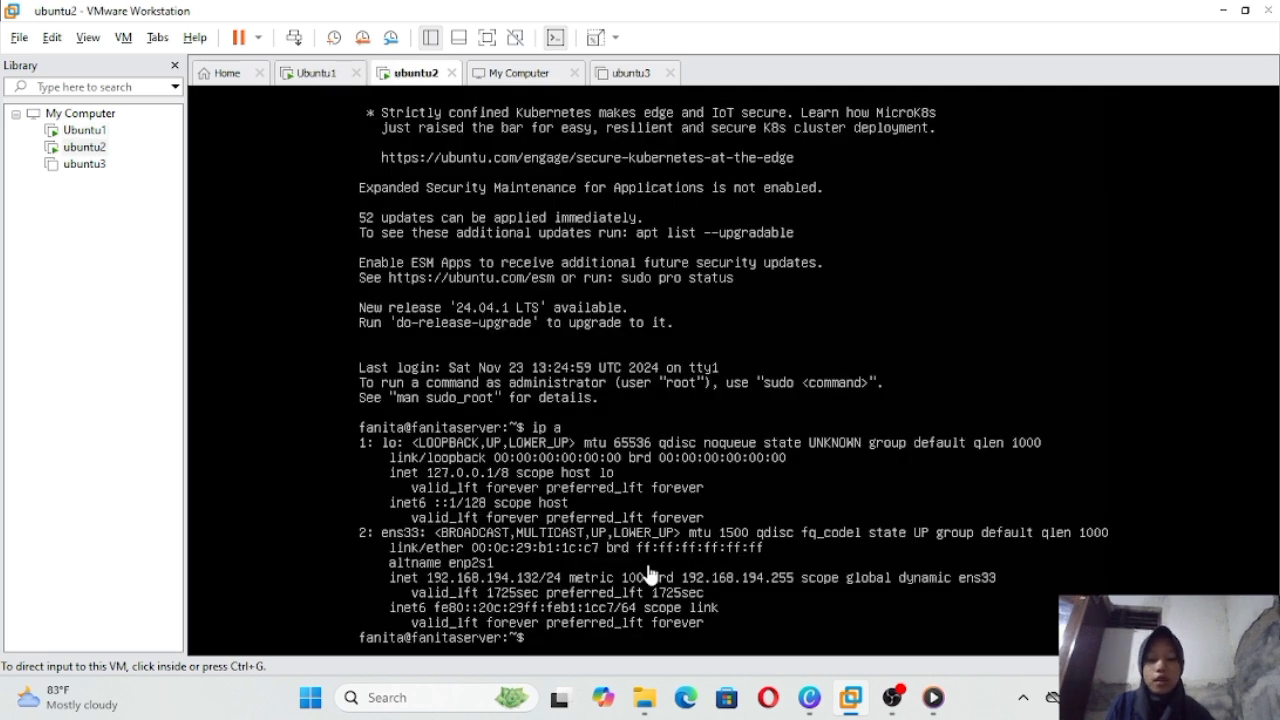
left_click(648, 573)
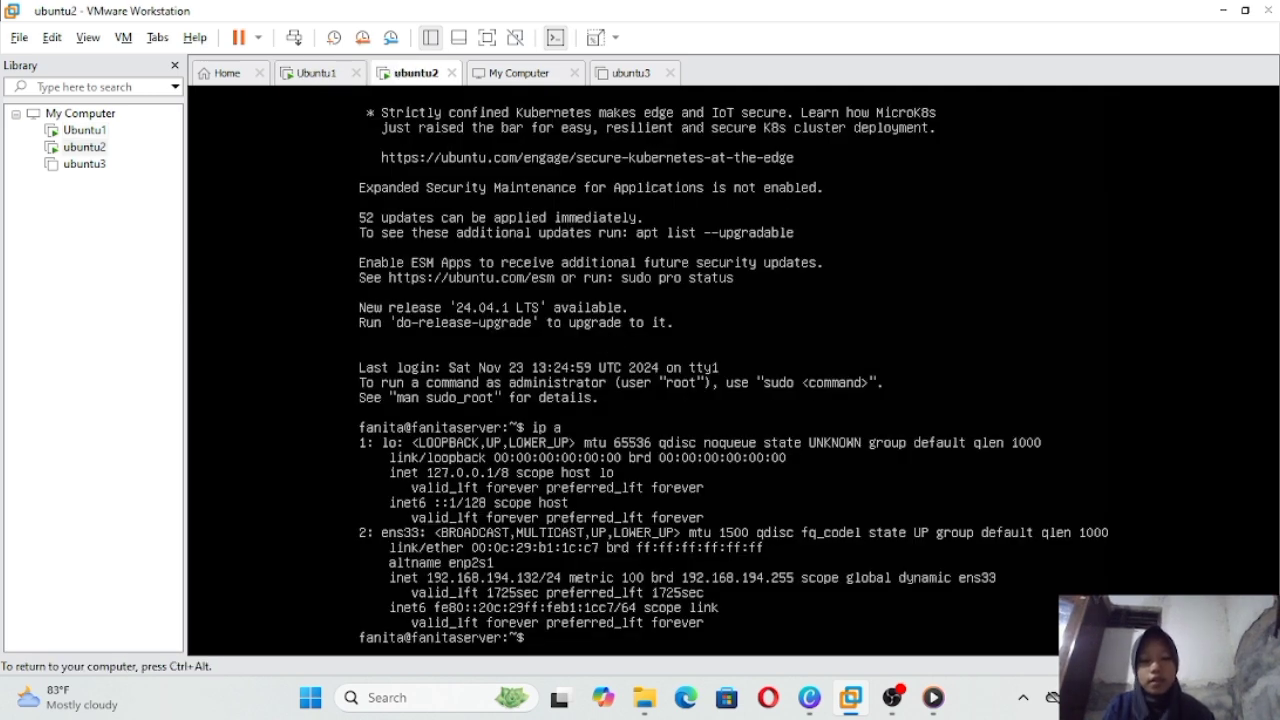
type("ping")
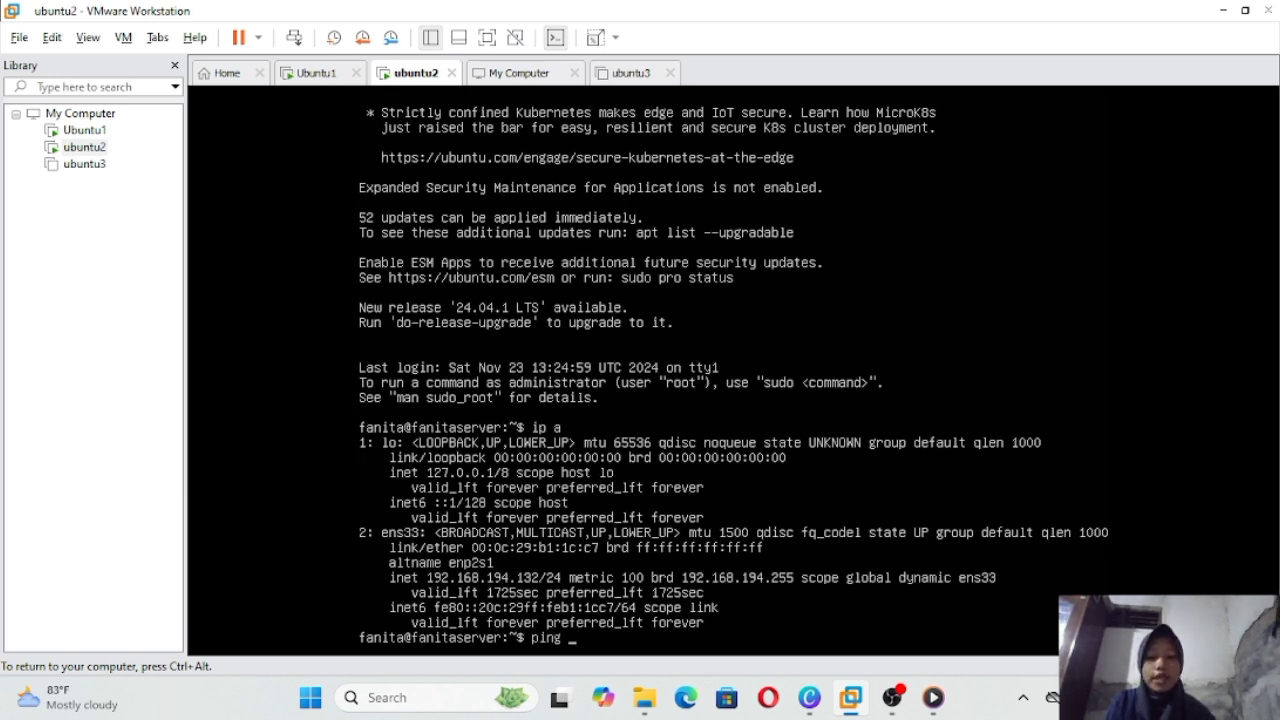
type("19")
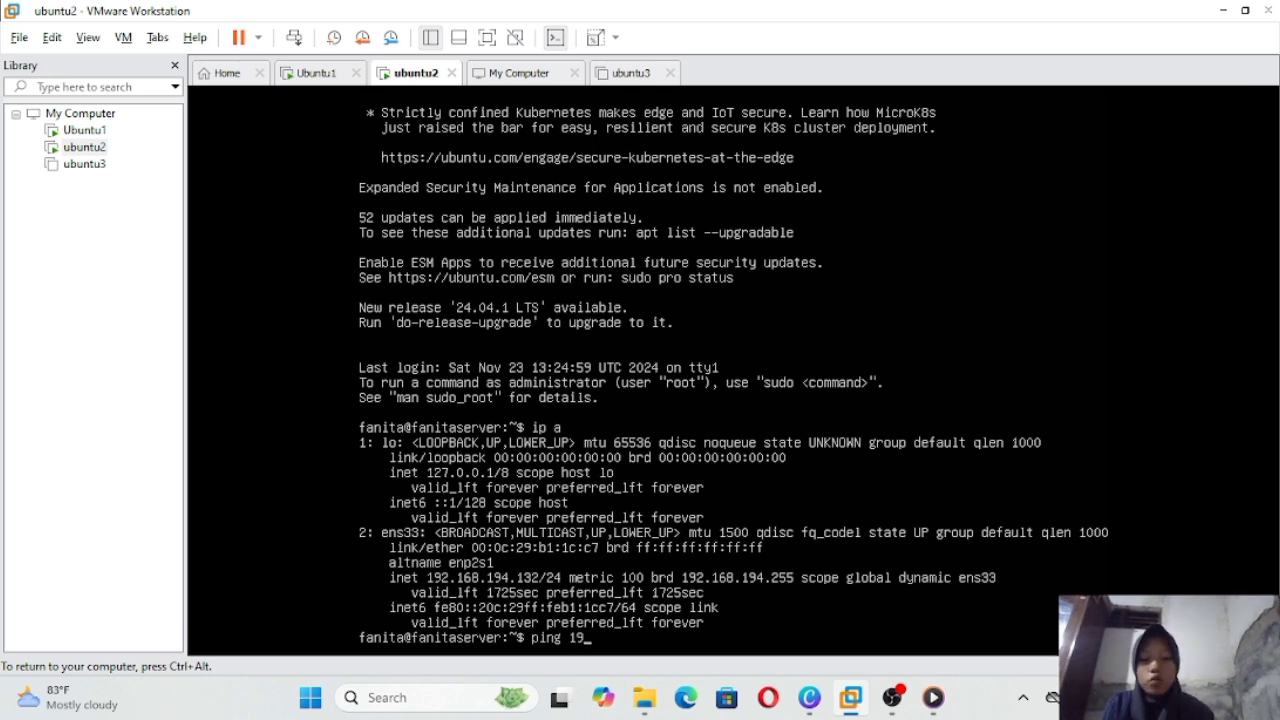
type("2.168")
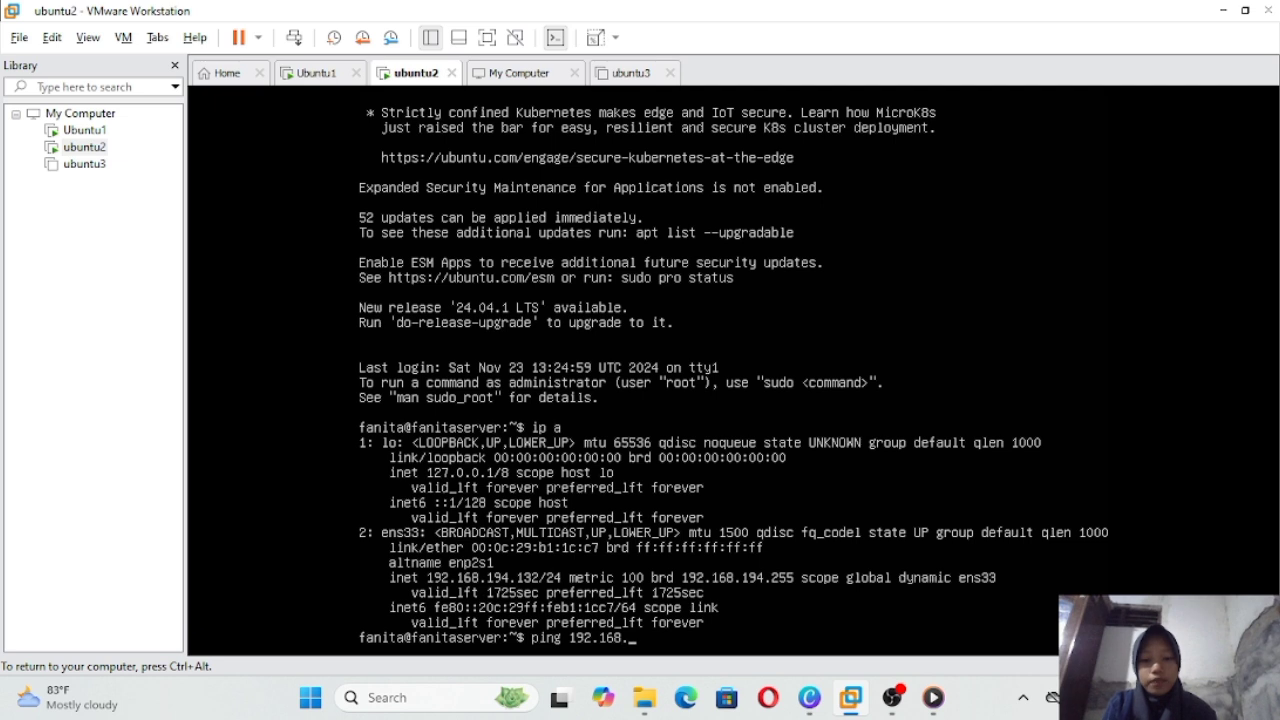
type(".19")
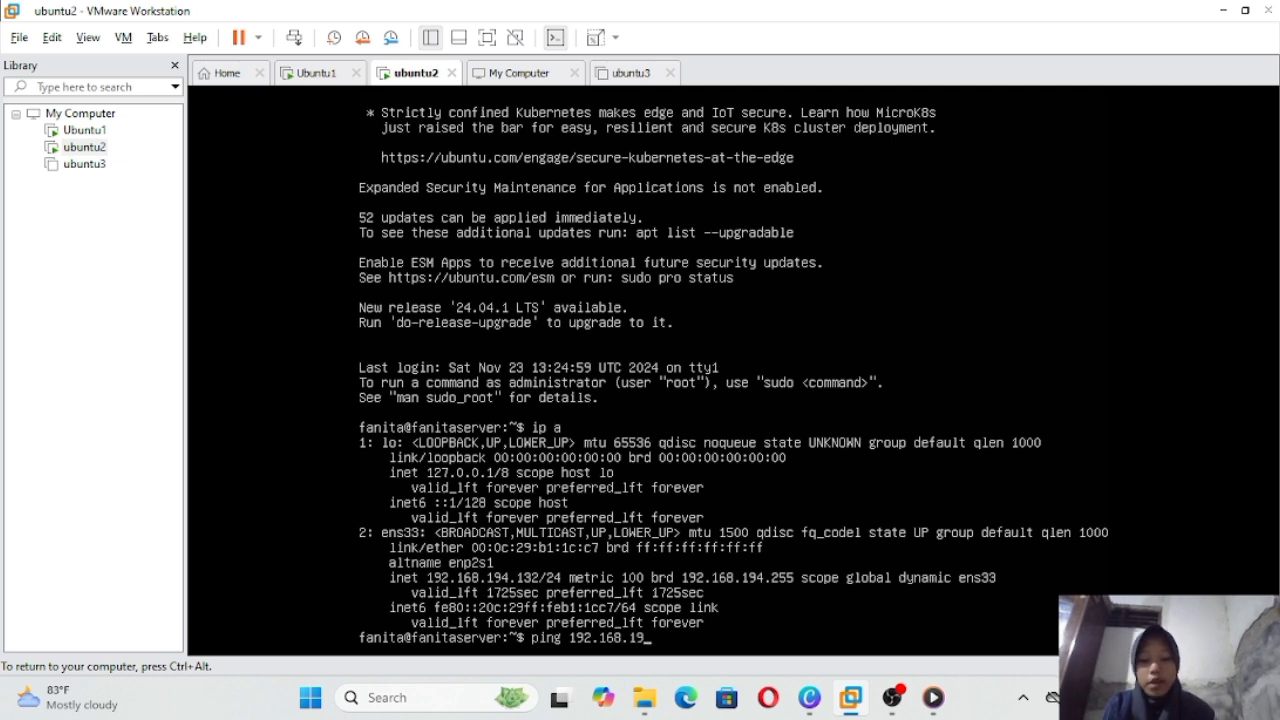
type("4.")
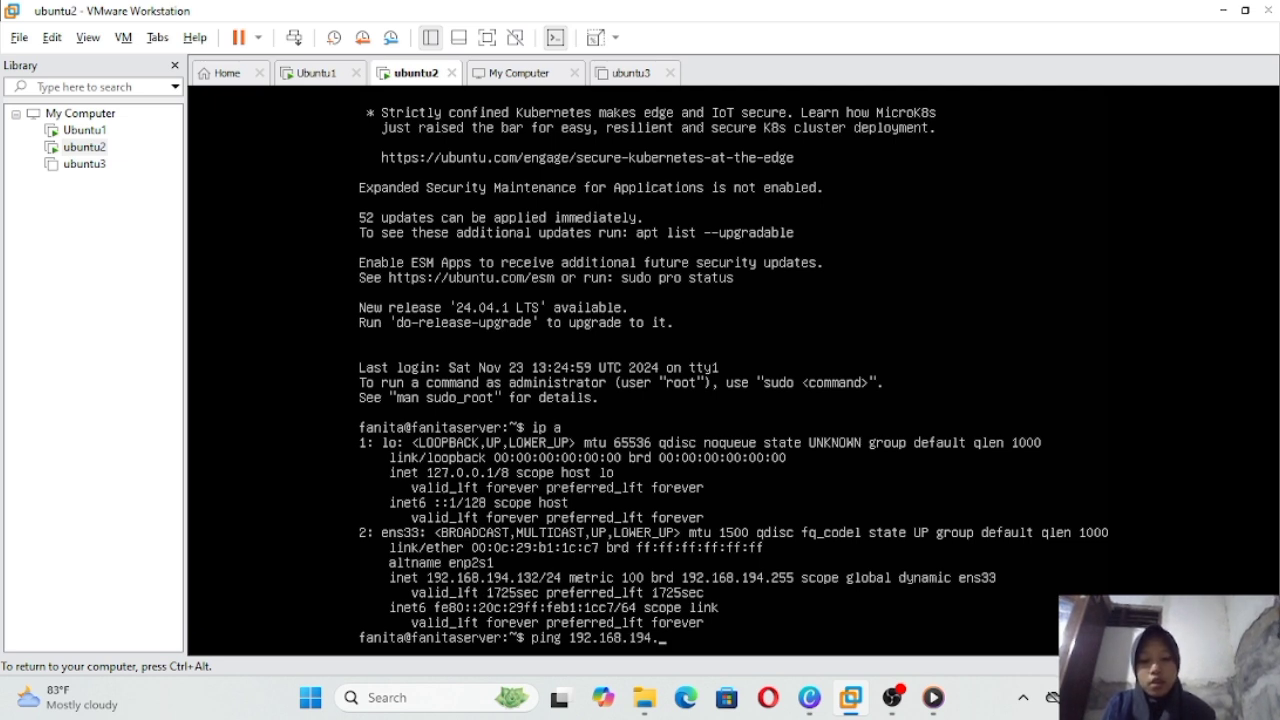
type("1")
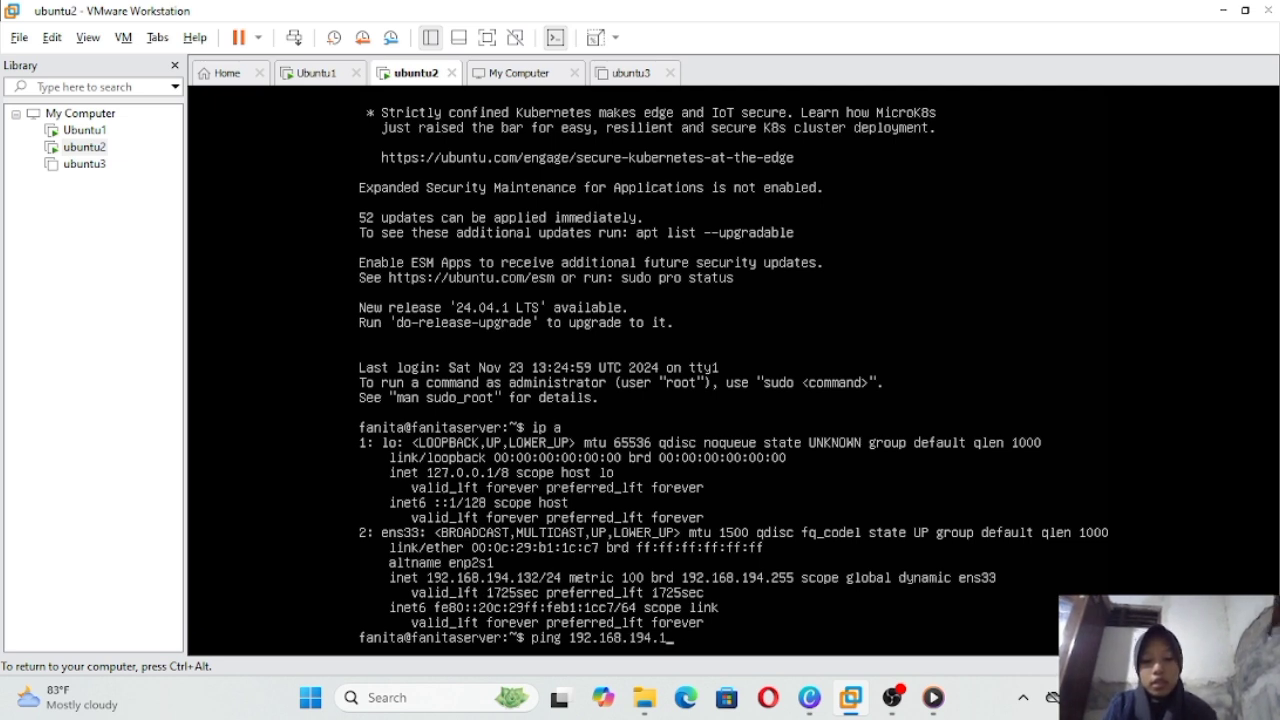
type("33")
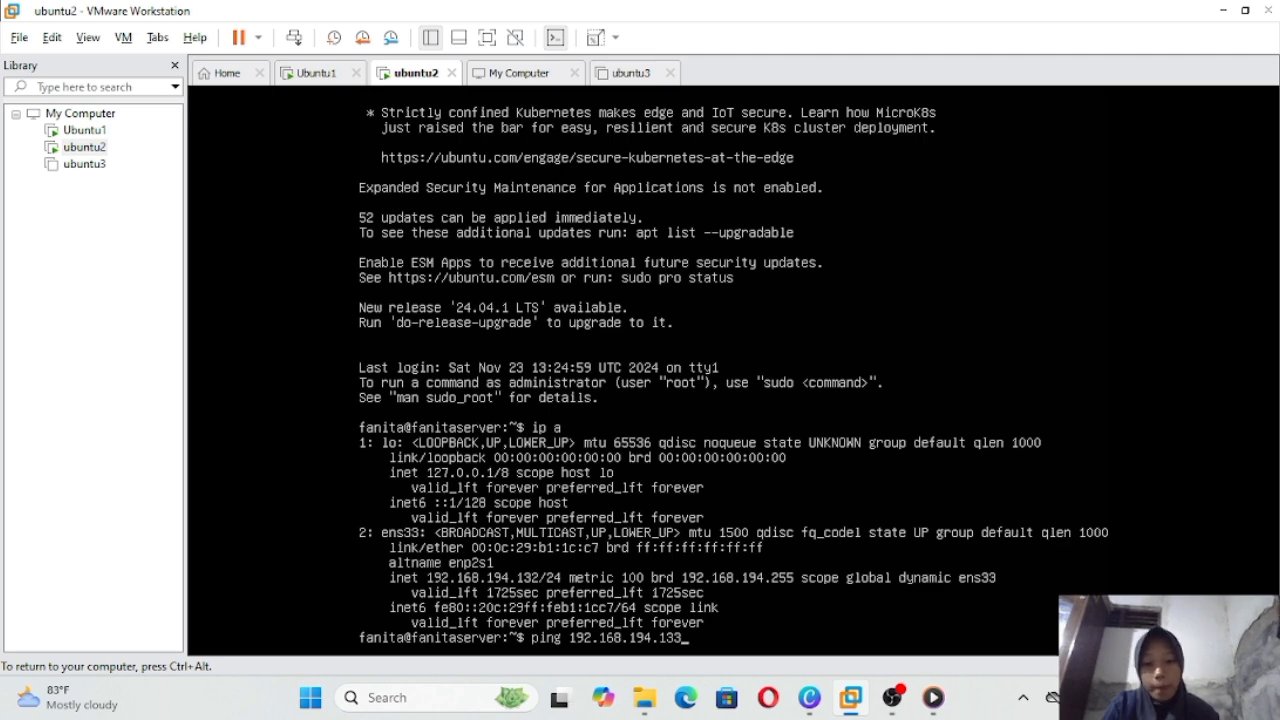
key("Return")
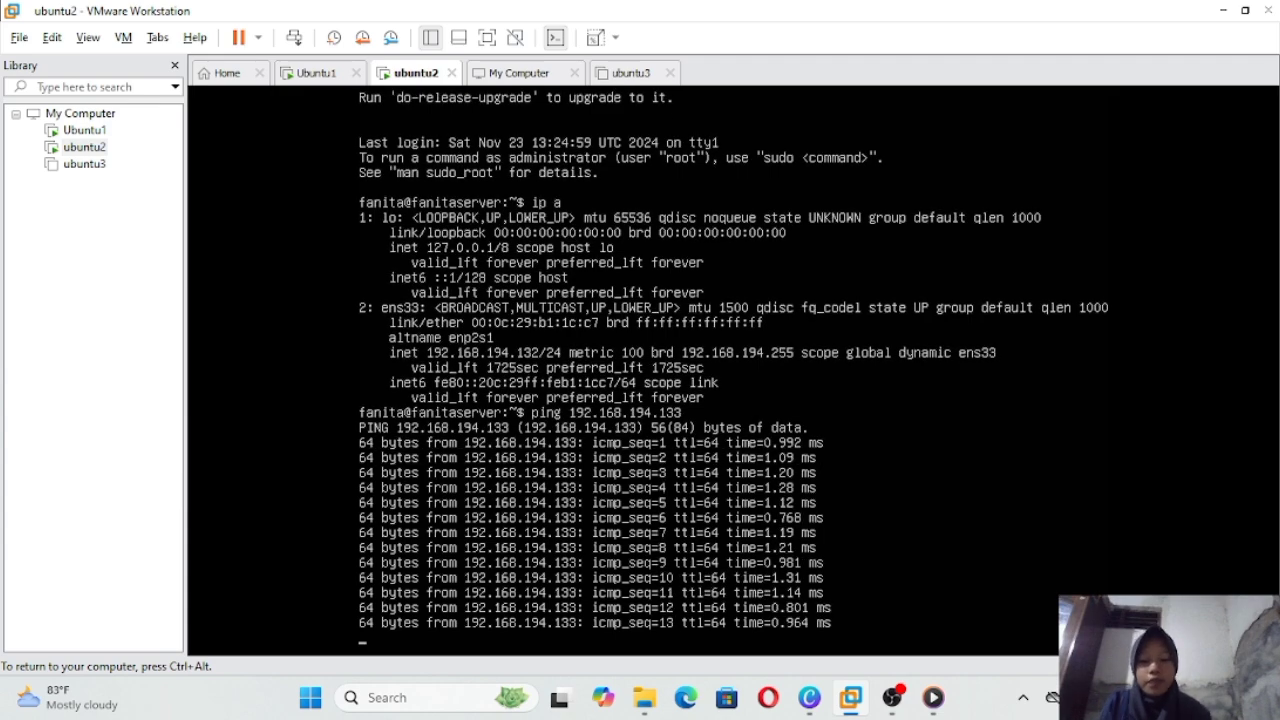
key("ctrl+c")
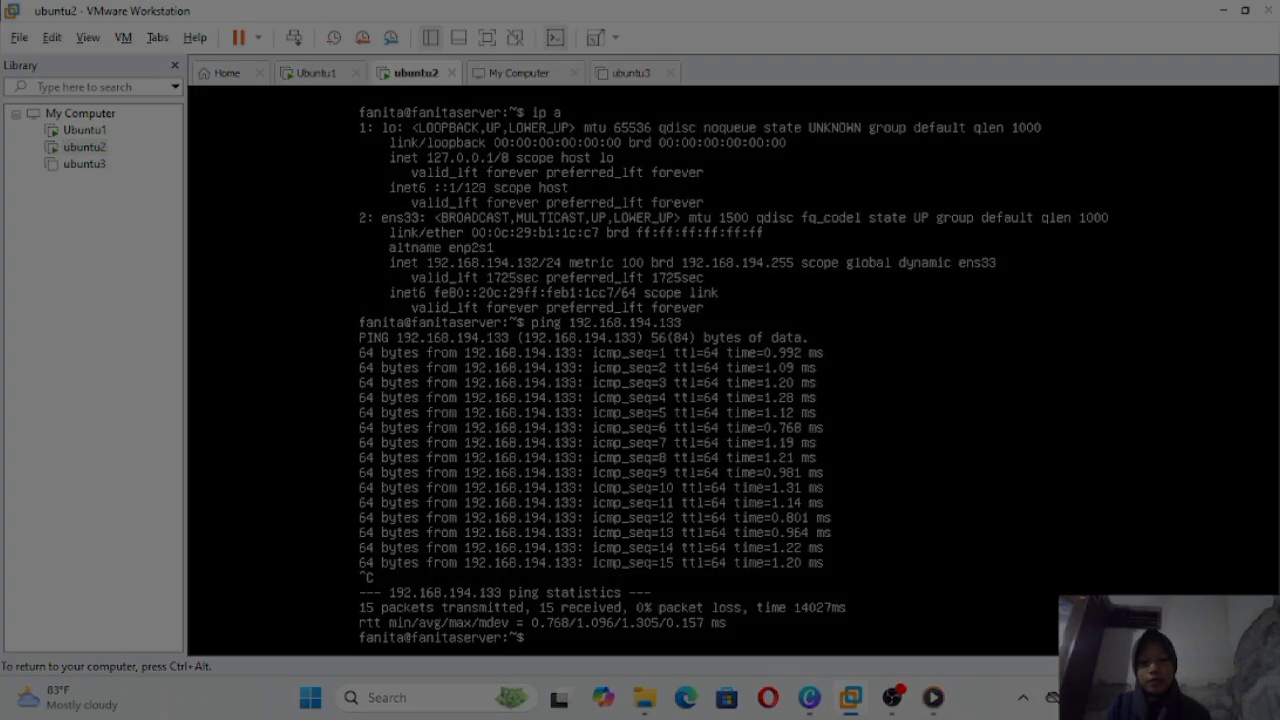
key("ctrl+alt")
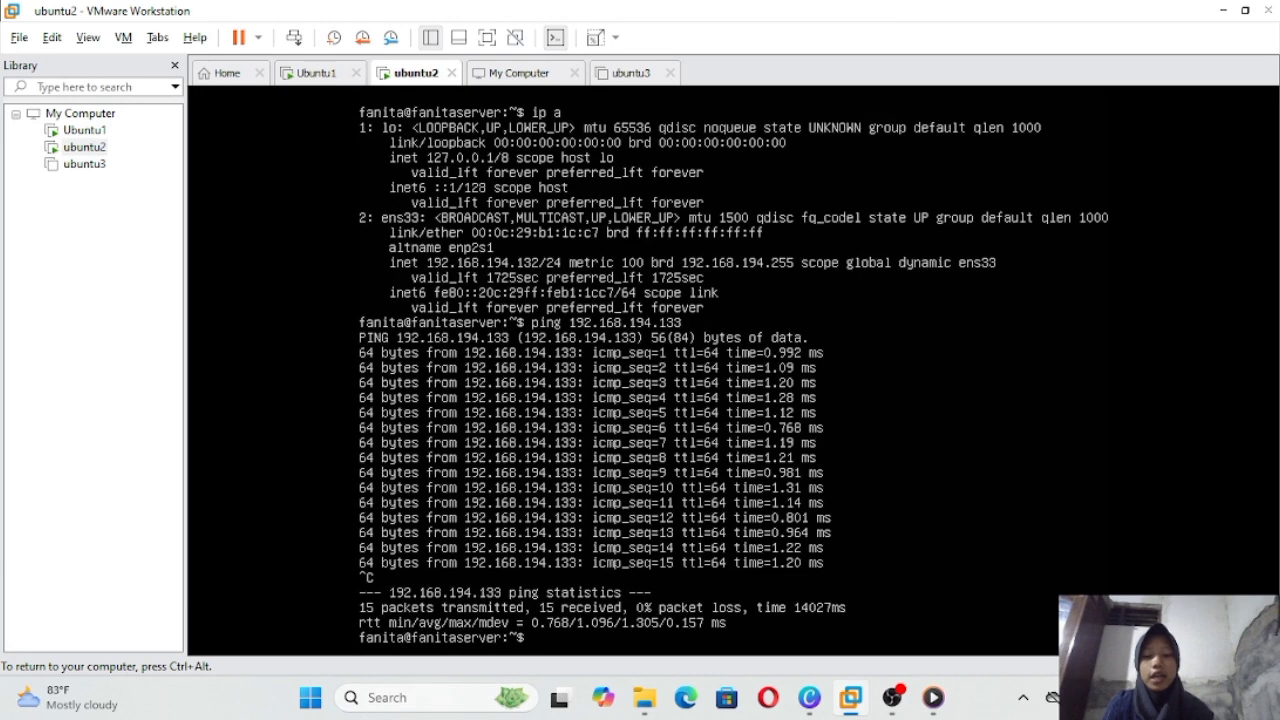
left_click(405, 700)
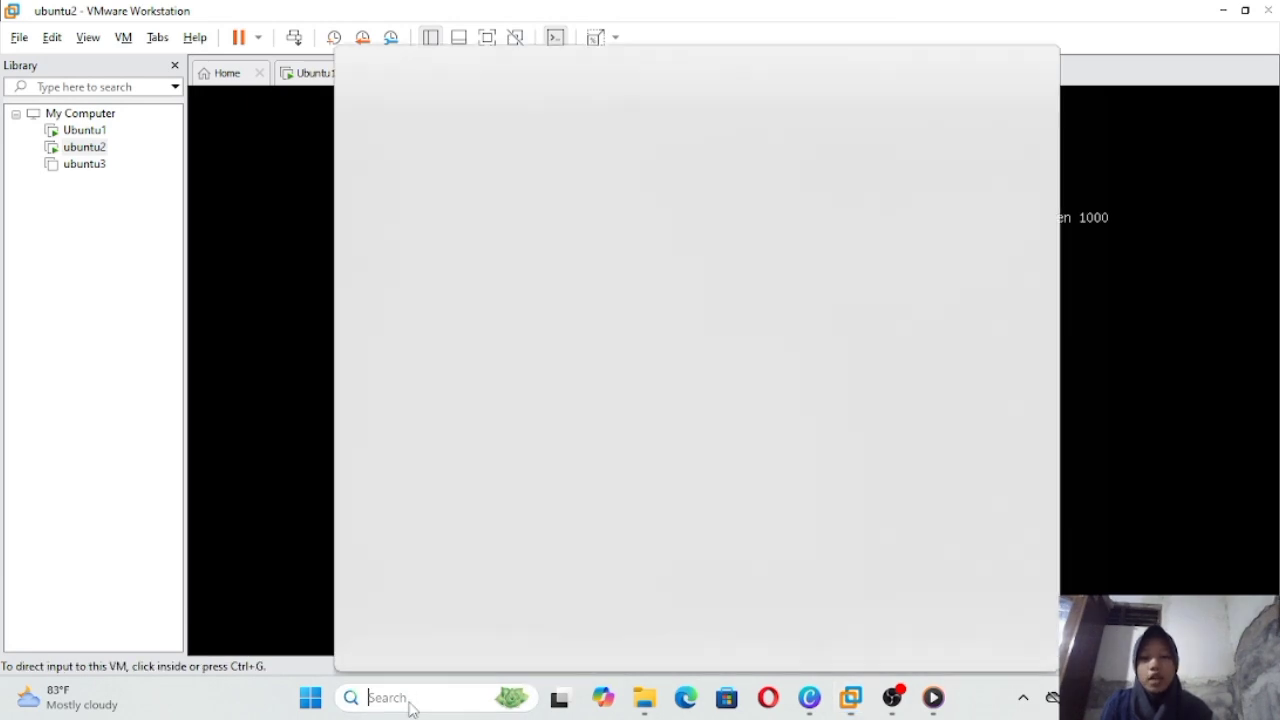
left_click(500, 114)
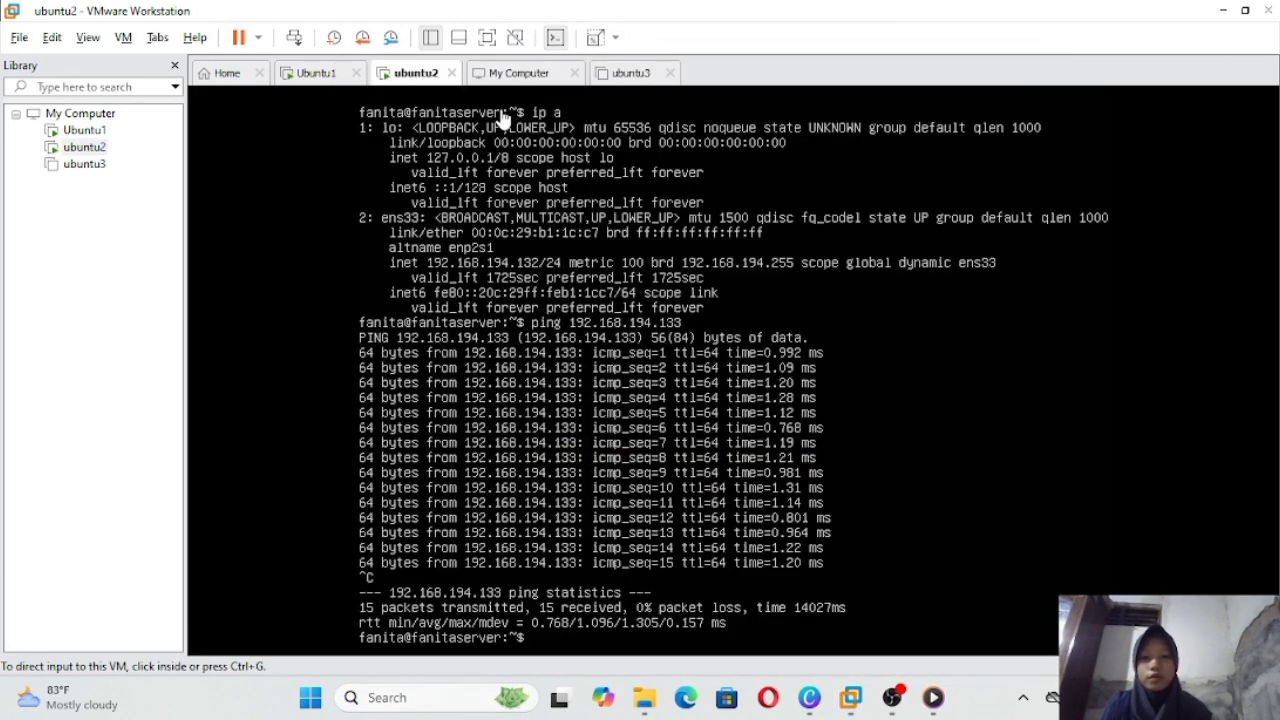
left_click(342, 262)
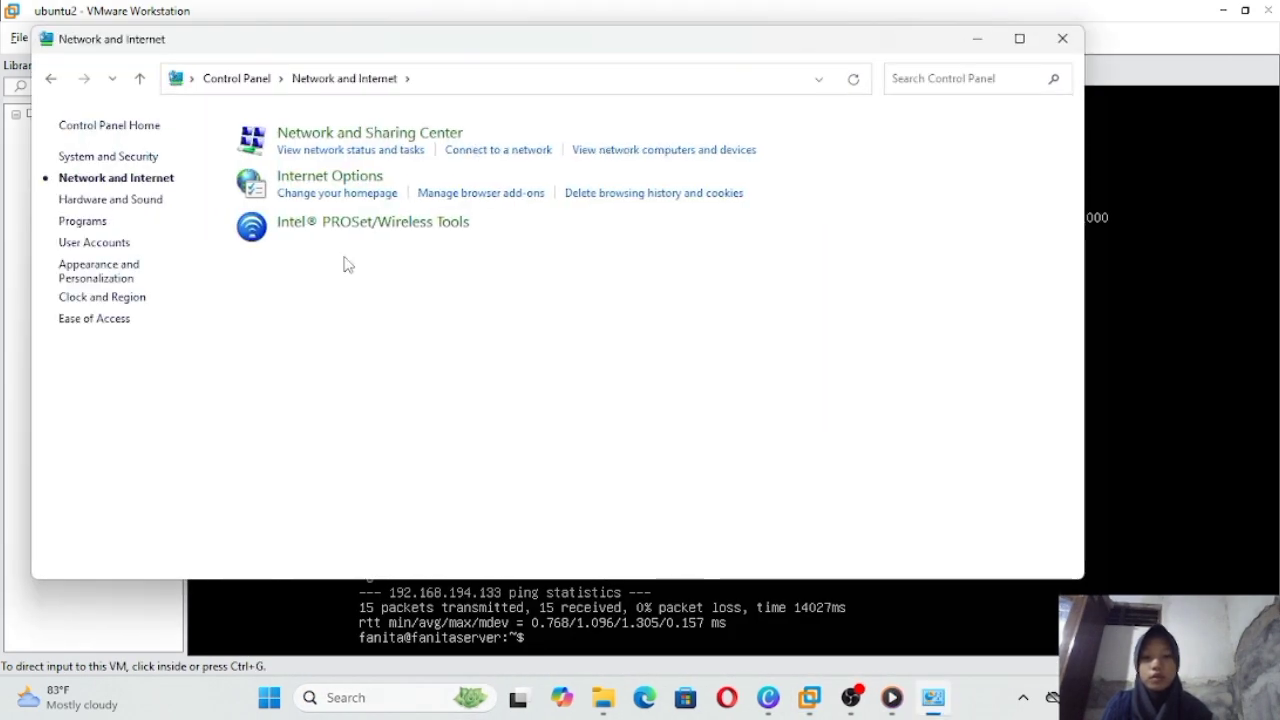
left_click(372, 134)
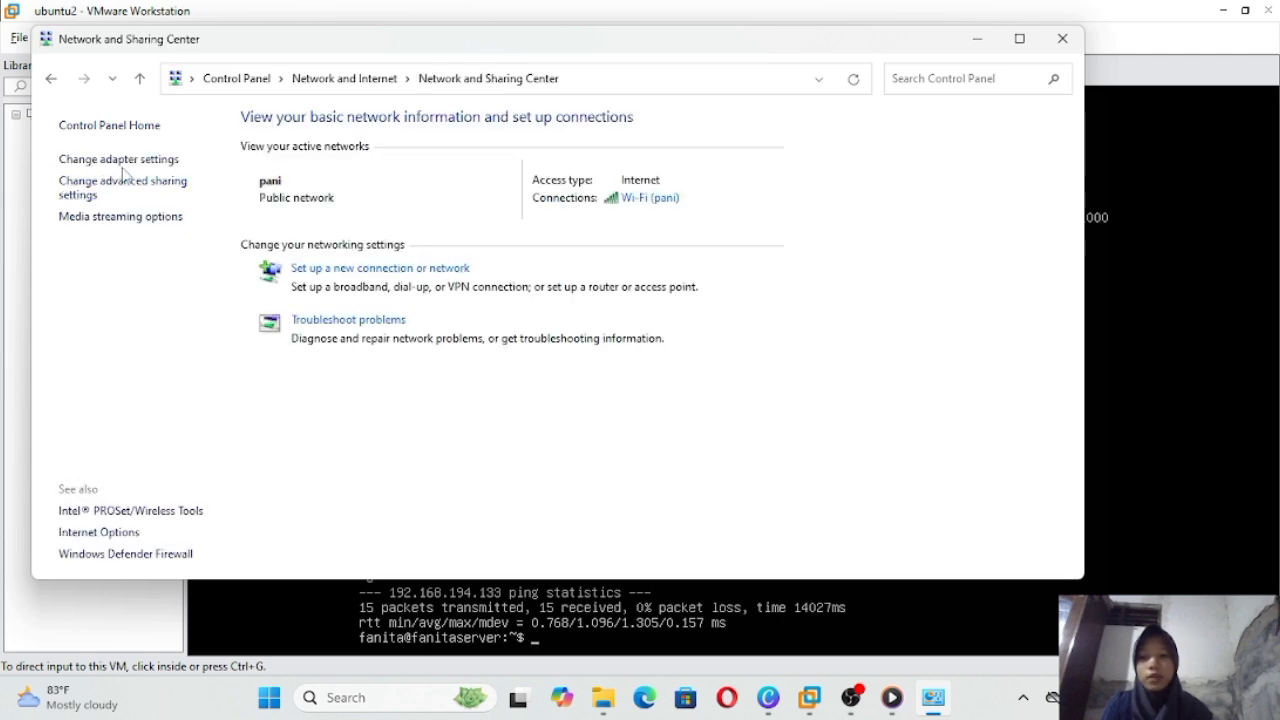
left_click(160, 162)
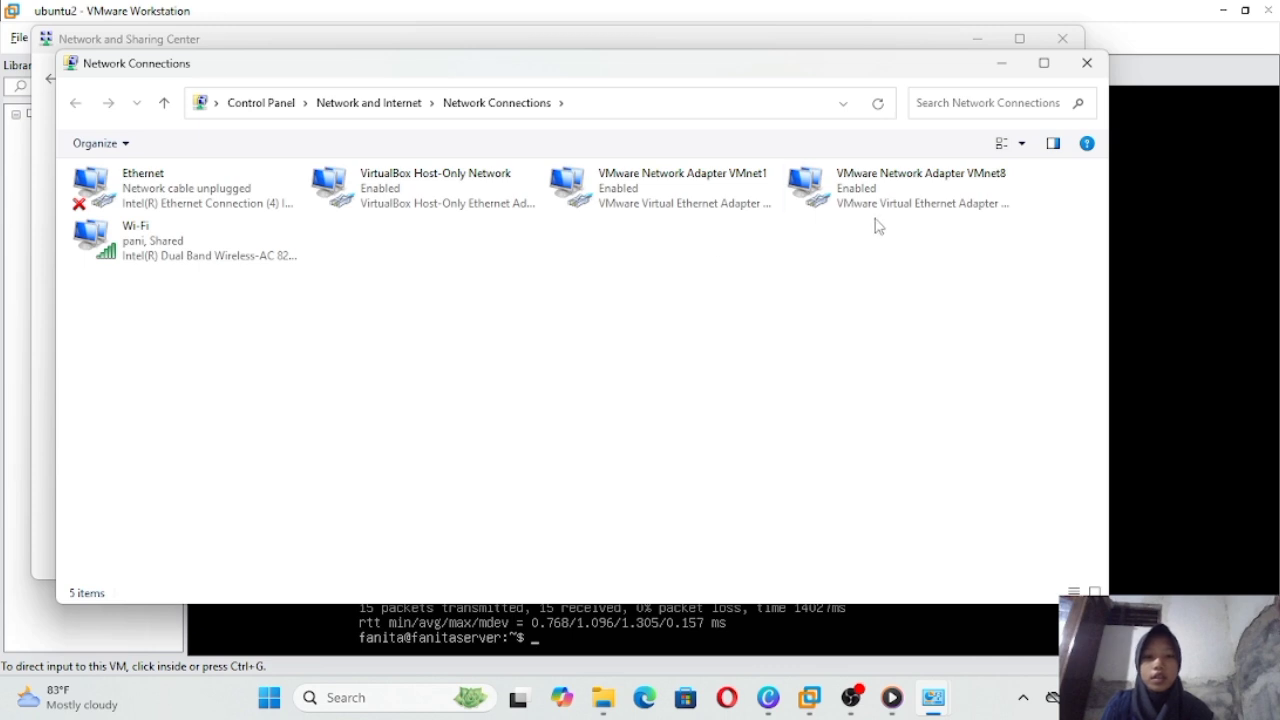
left_click(925, 187)
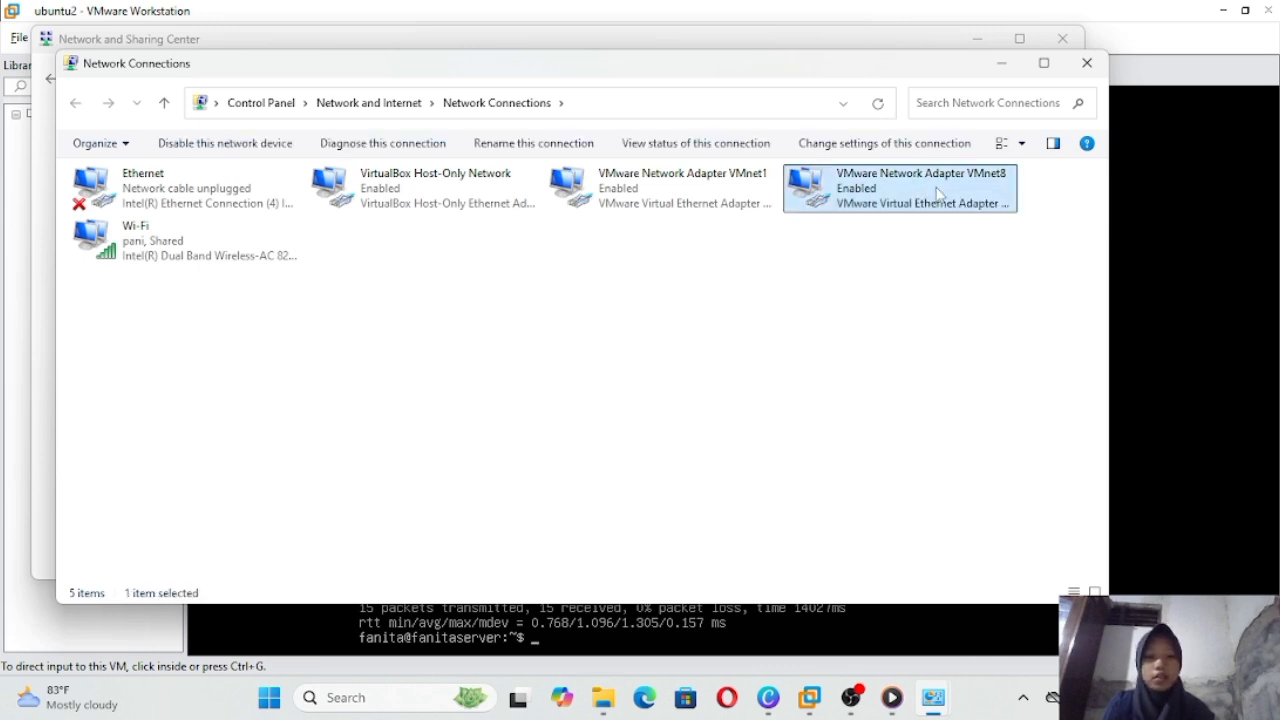
double_click(938, 193)
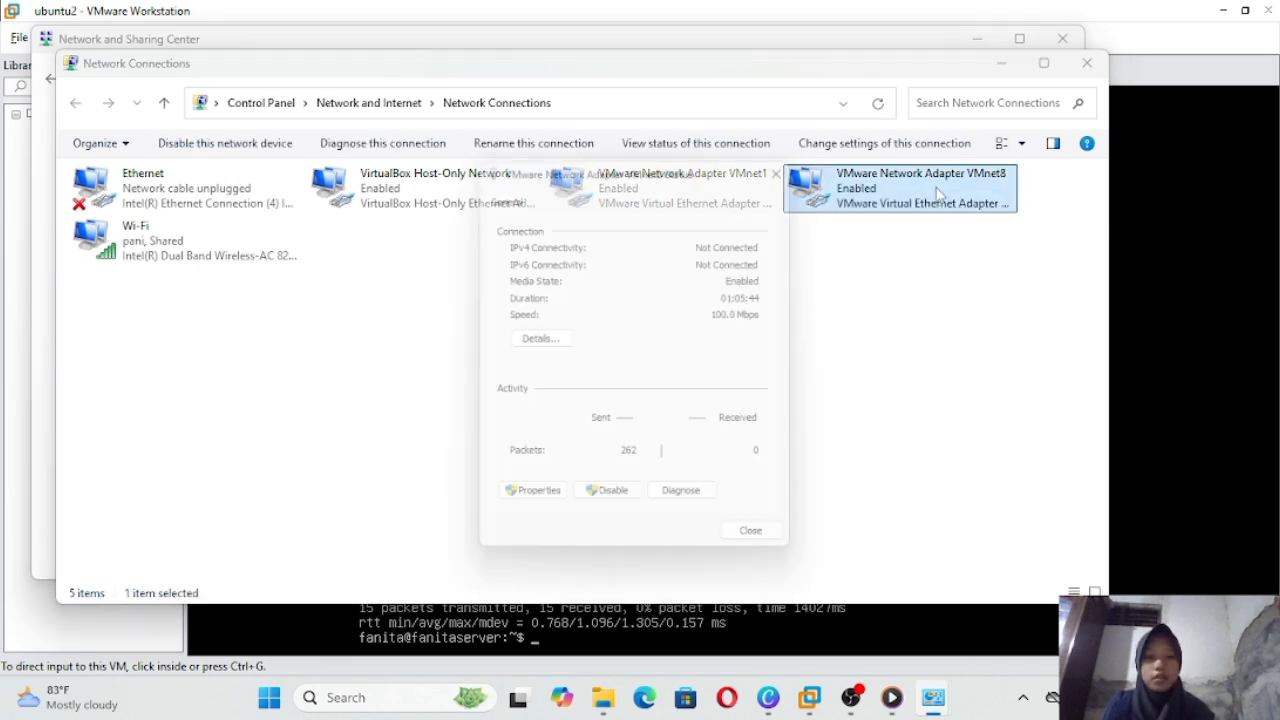
left_click(540, 338)
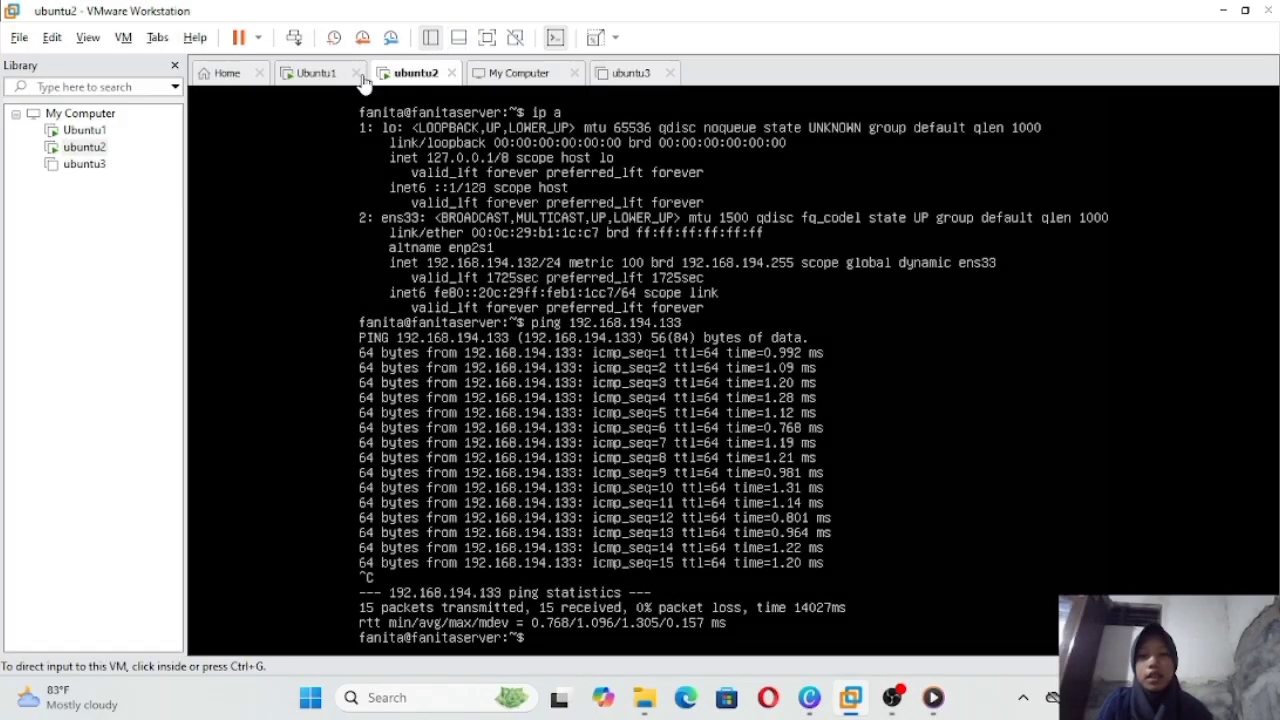
Step: From Ubuntu1, ping gateway 192.168.194.1 with 0% loss, then try pinging 192.168.194
left_click(323, 83)
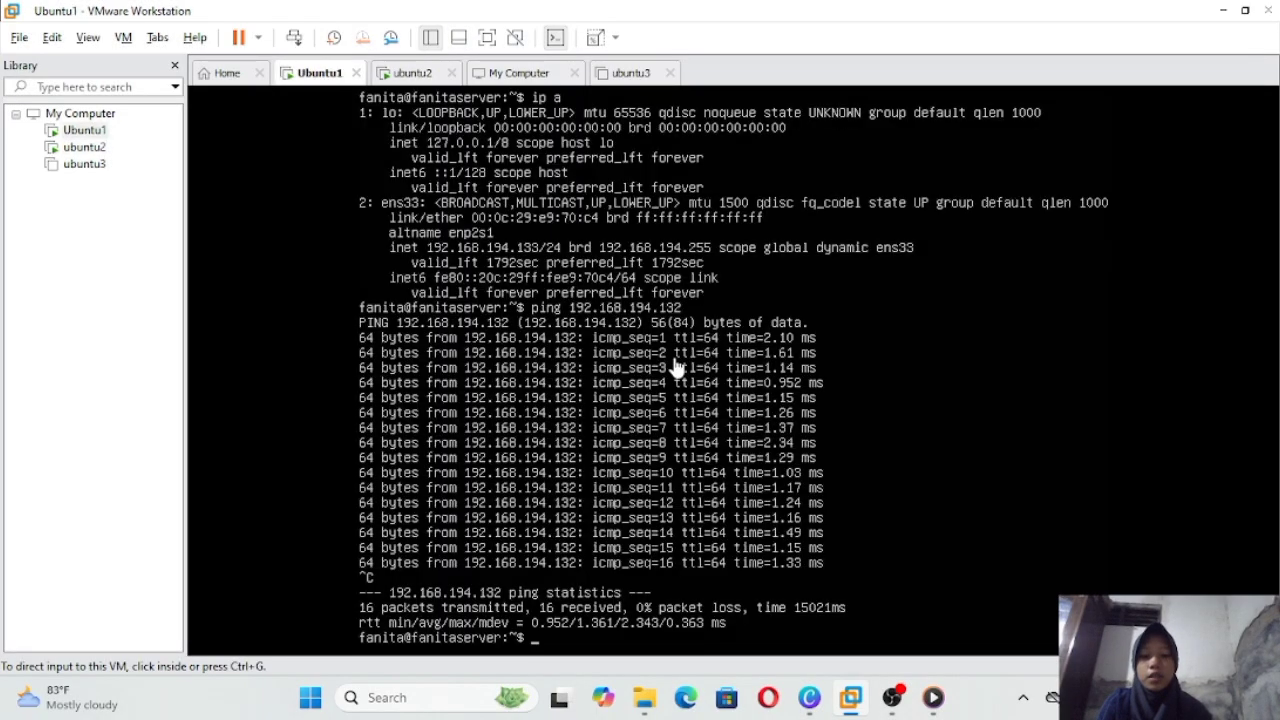
left_click(951, 506)
type("p")
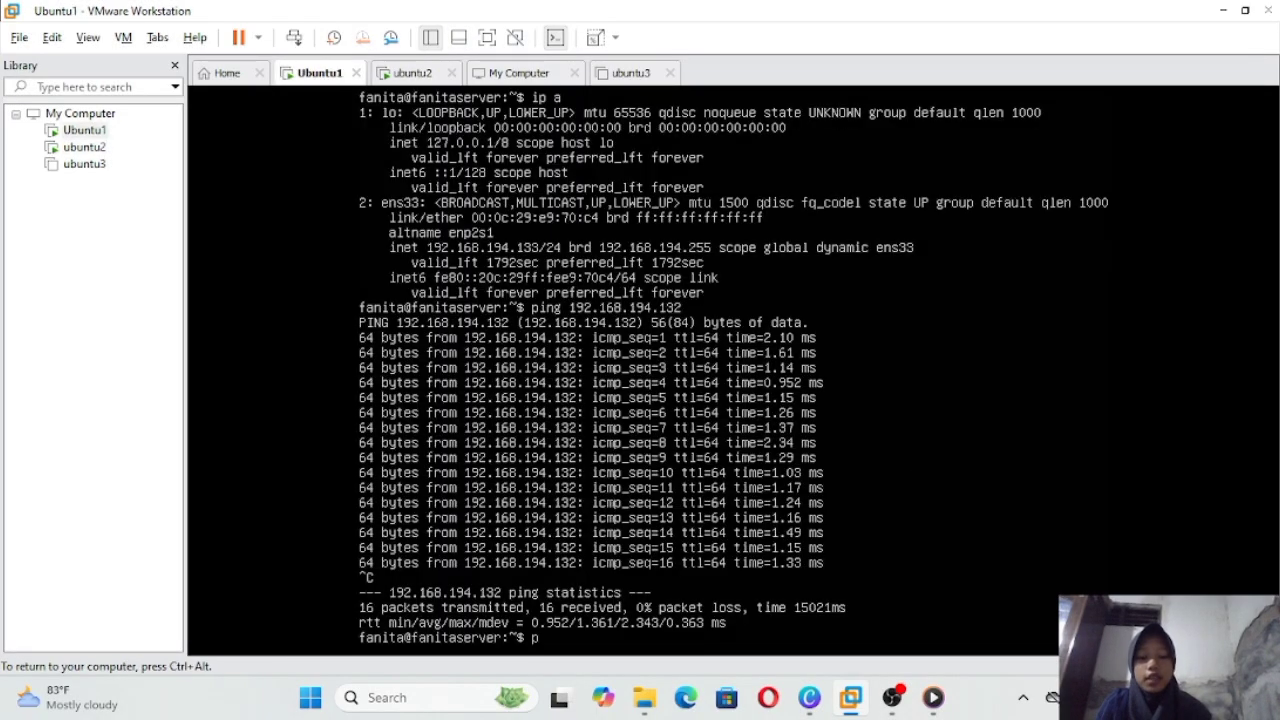
type("ing")
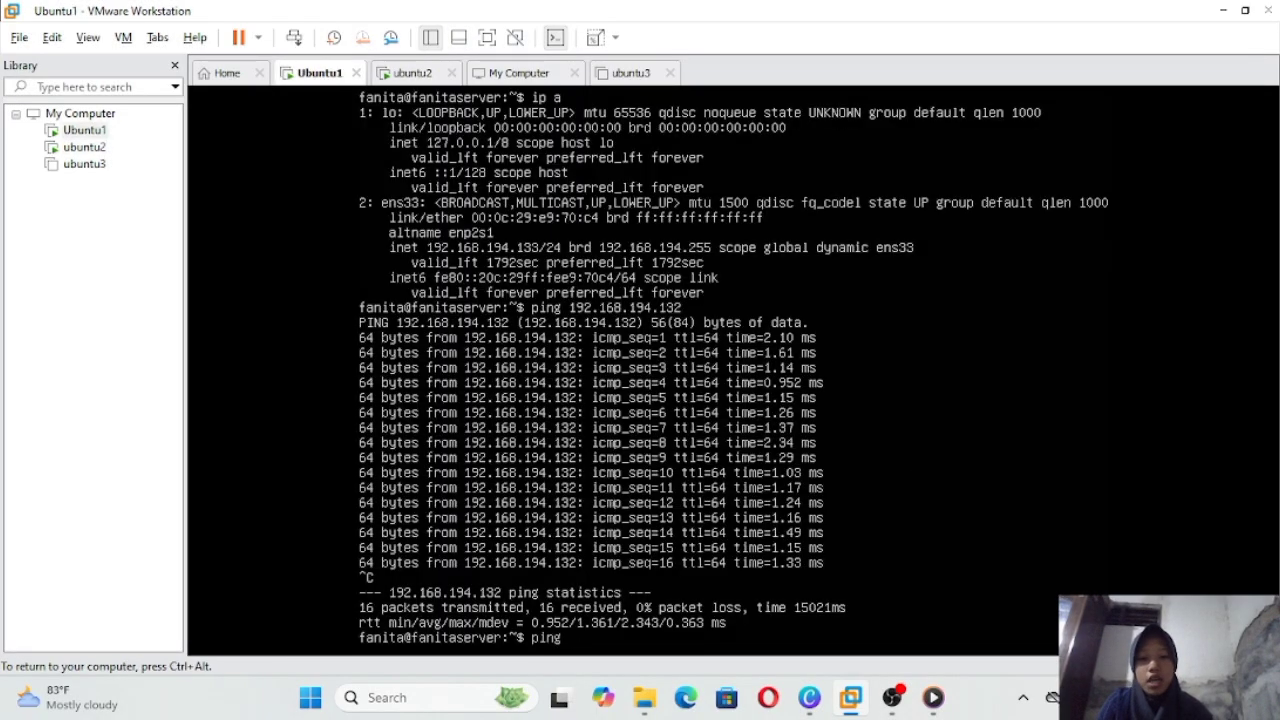
type(" 1")
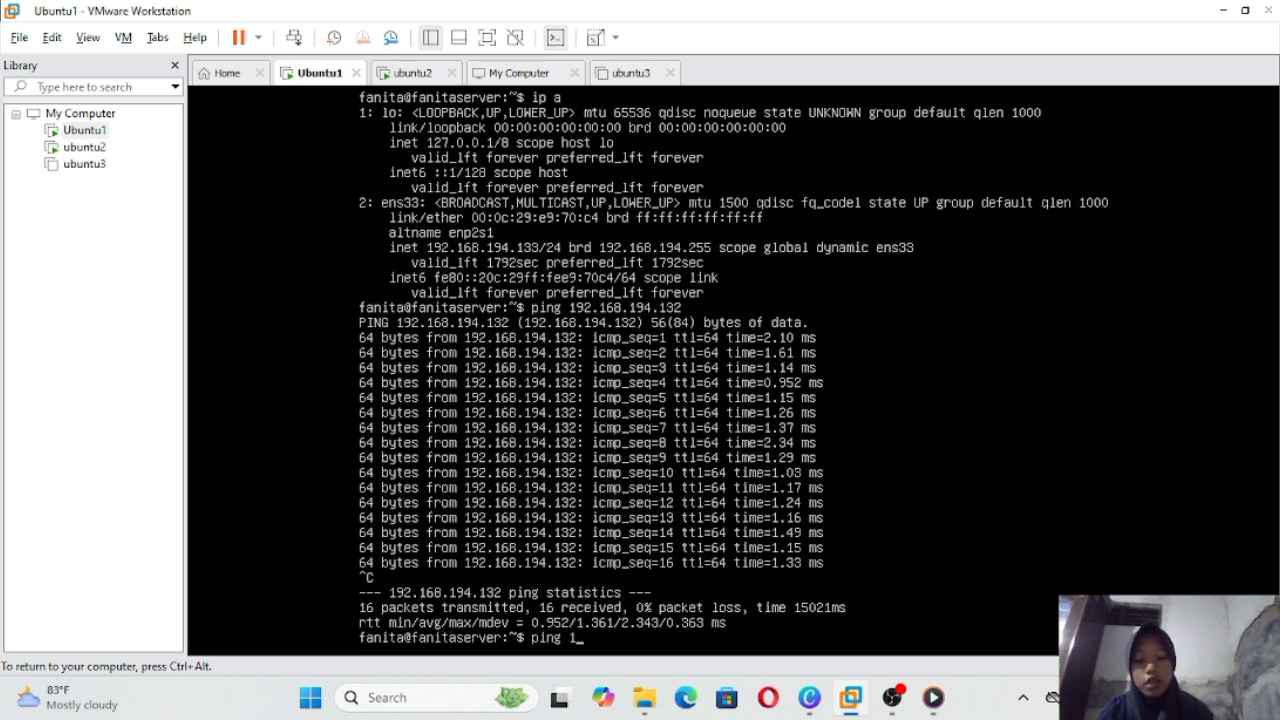
type("92.1")
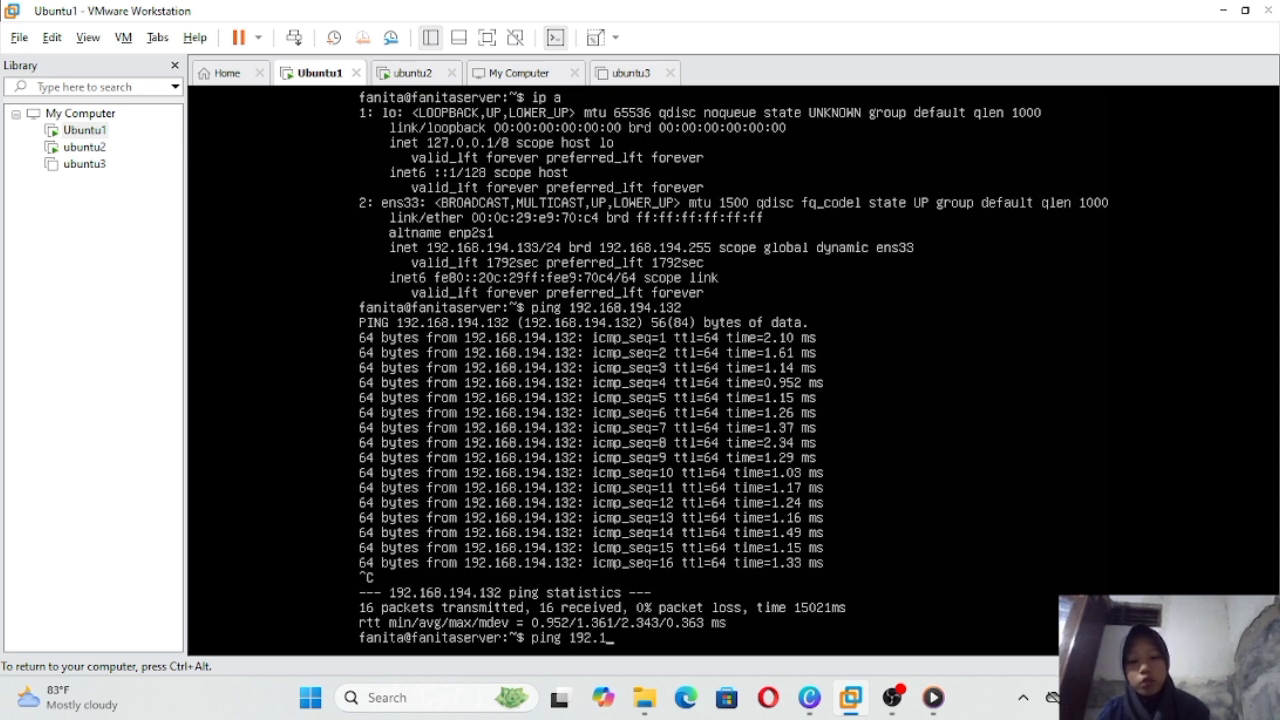
type("68.")
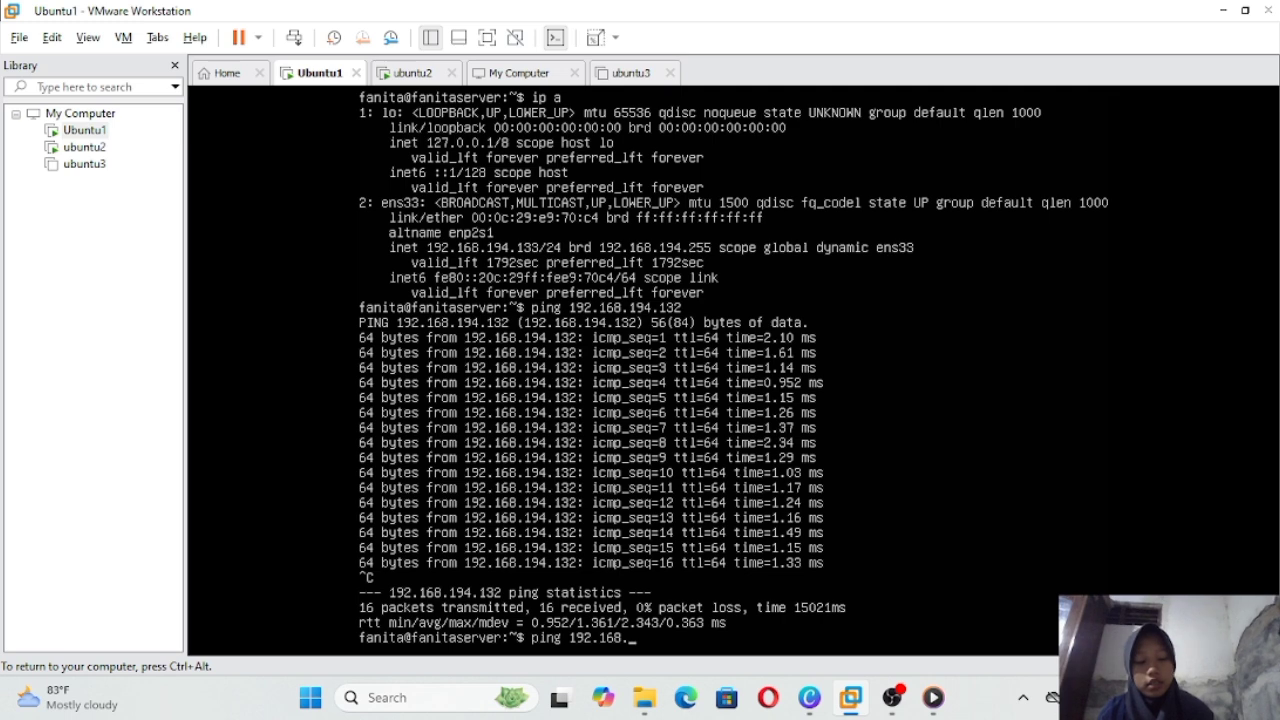
type("194")
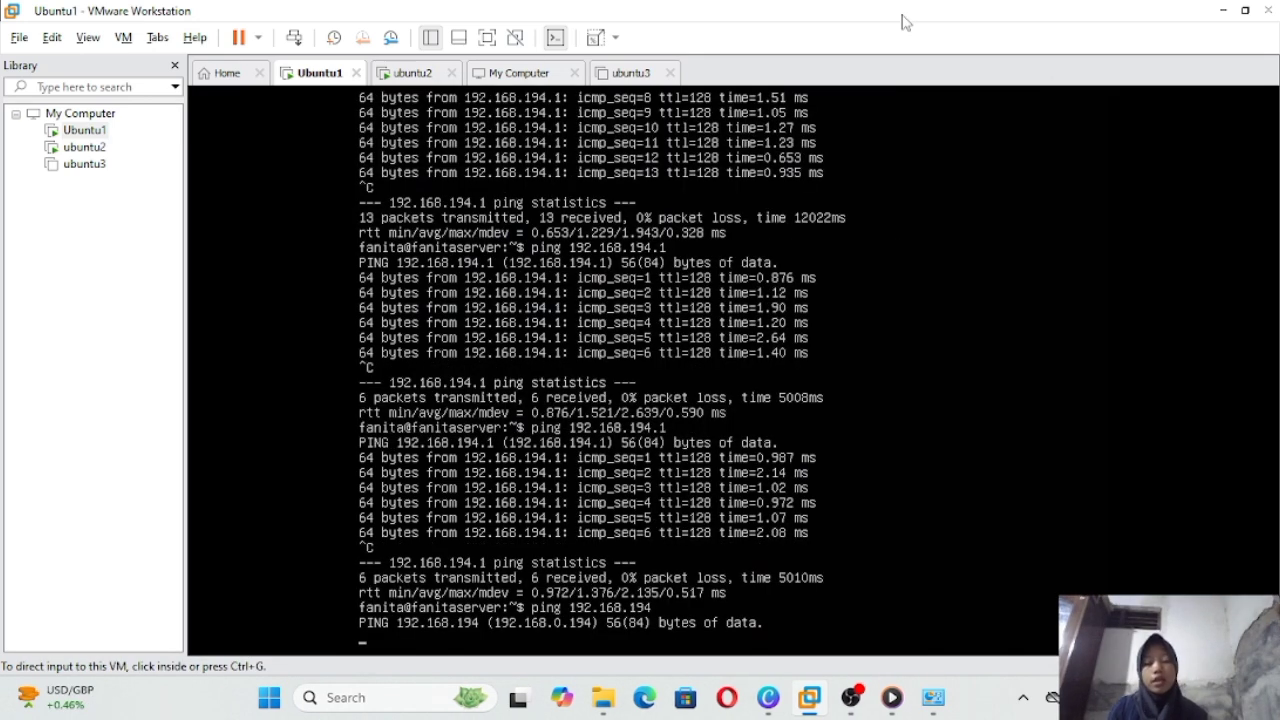
key("ctrl+g")
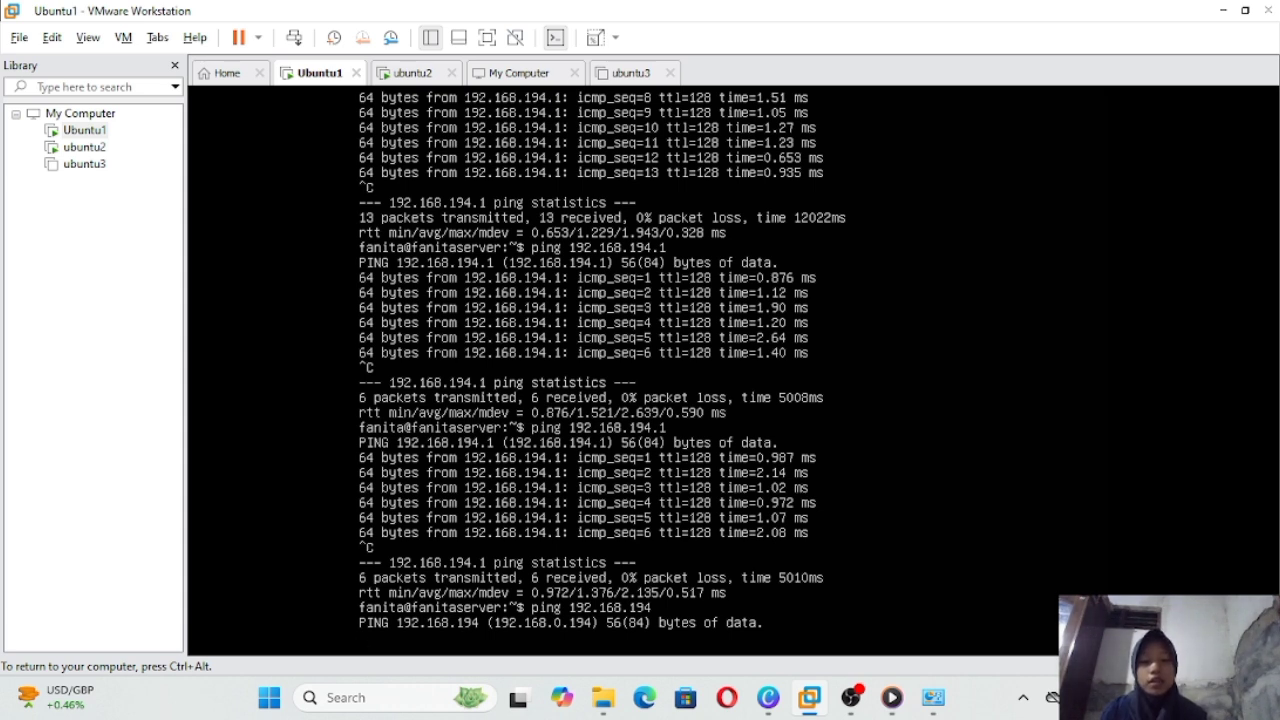
key("ctrl+alt")
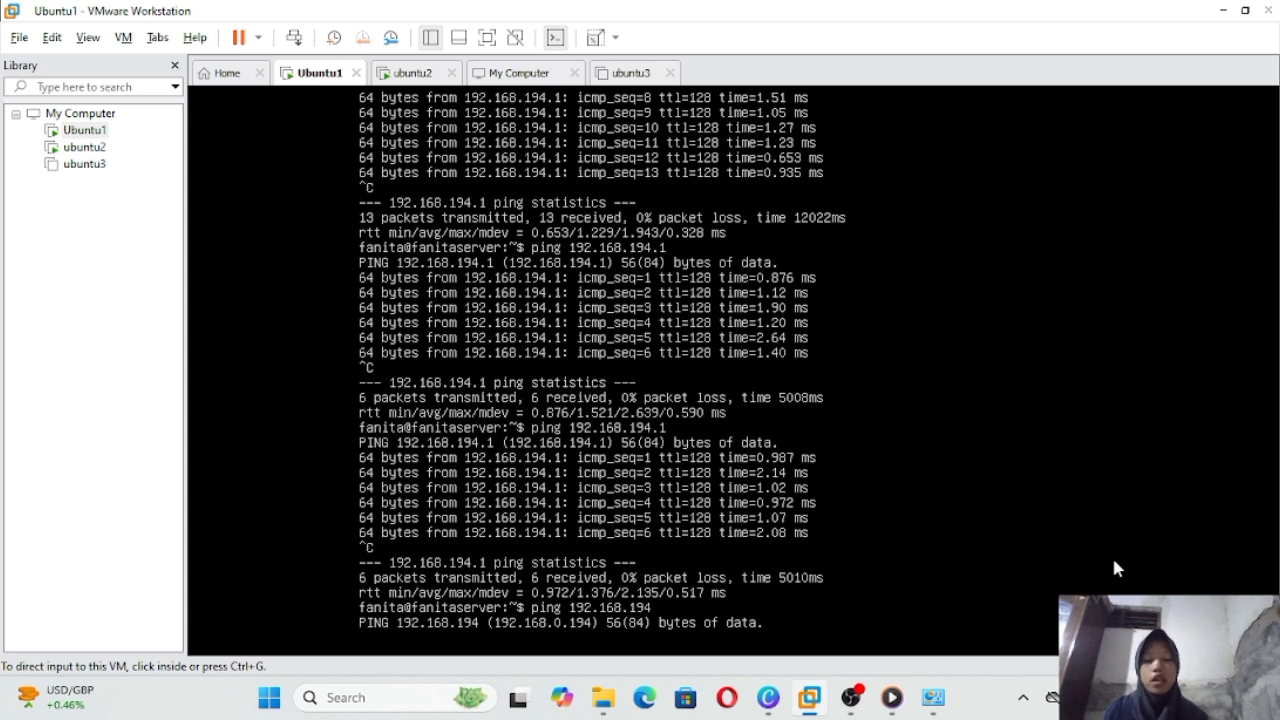
left_click(1113, 561)
key("ctrl+alt")
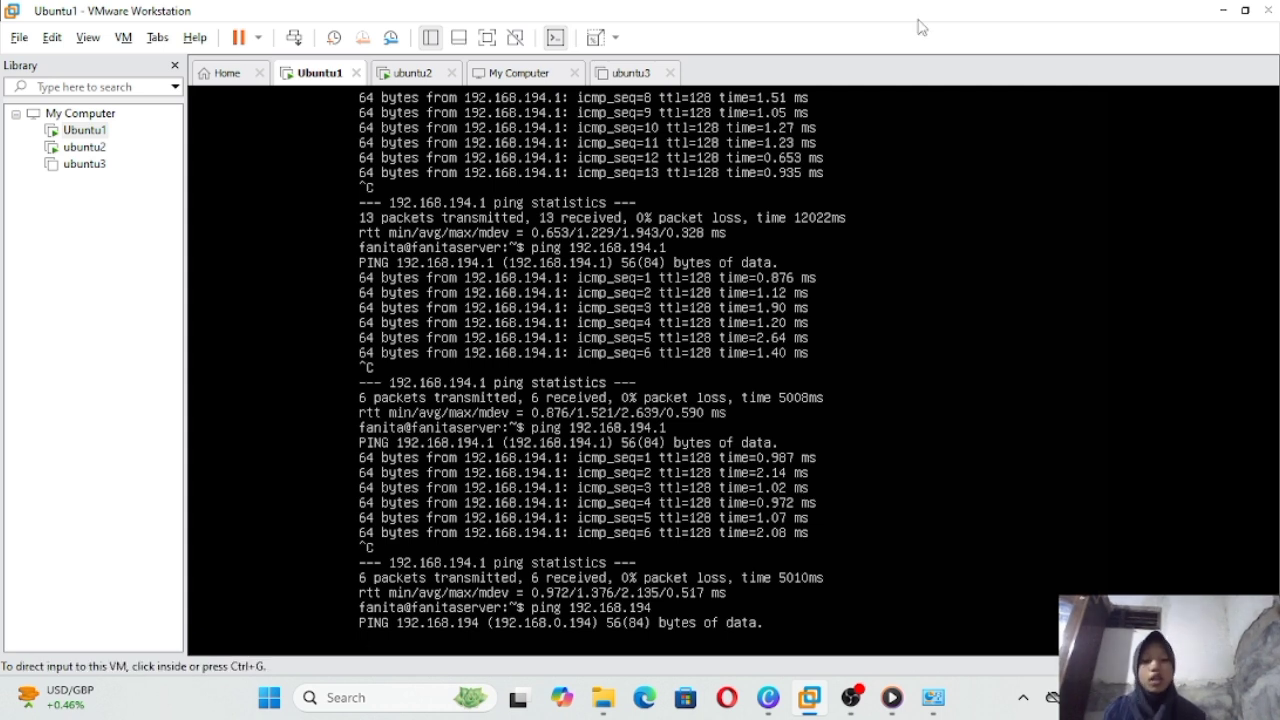
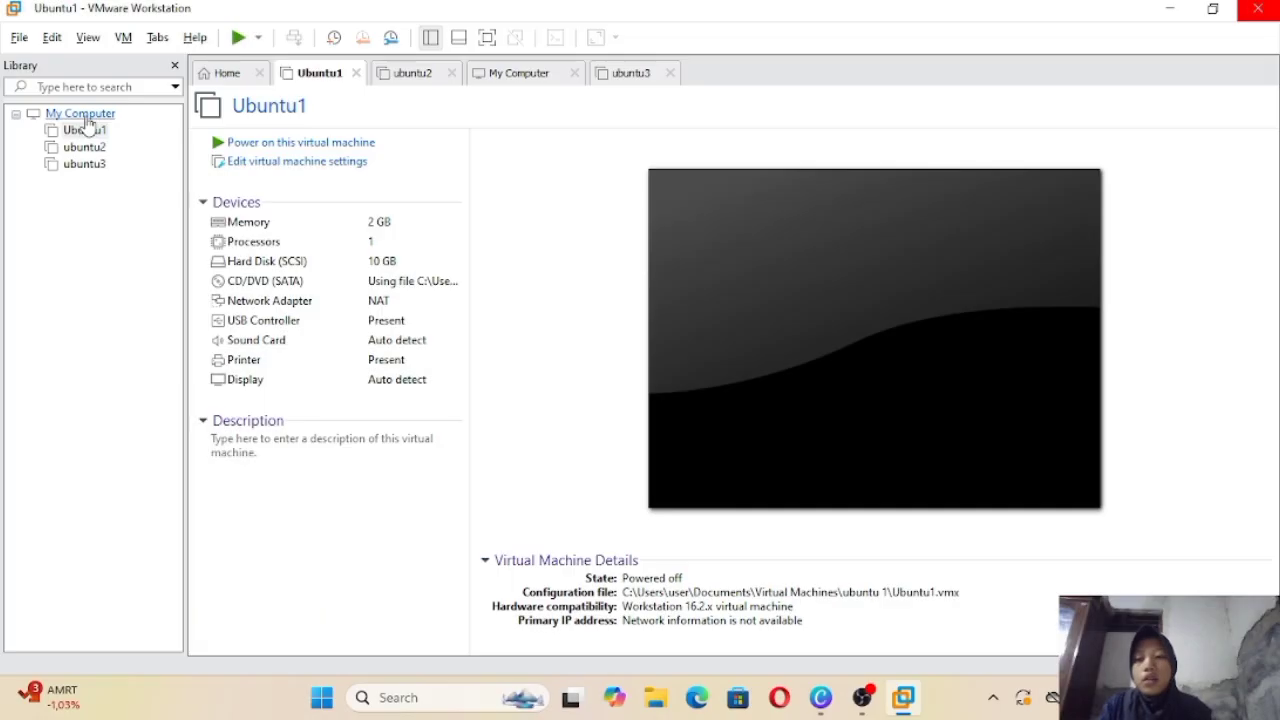
left_click(86, 131)
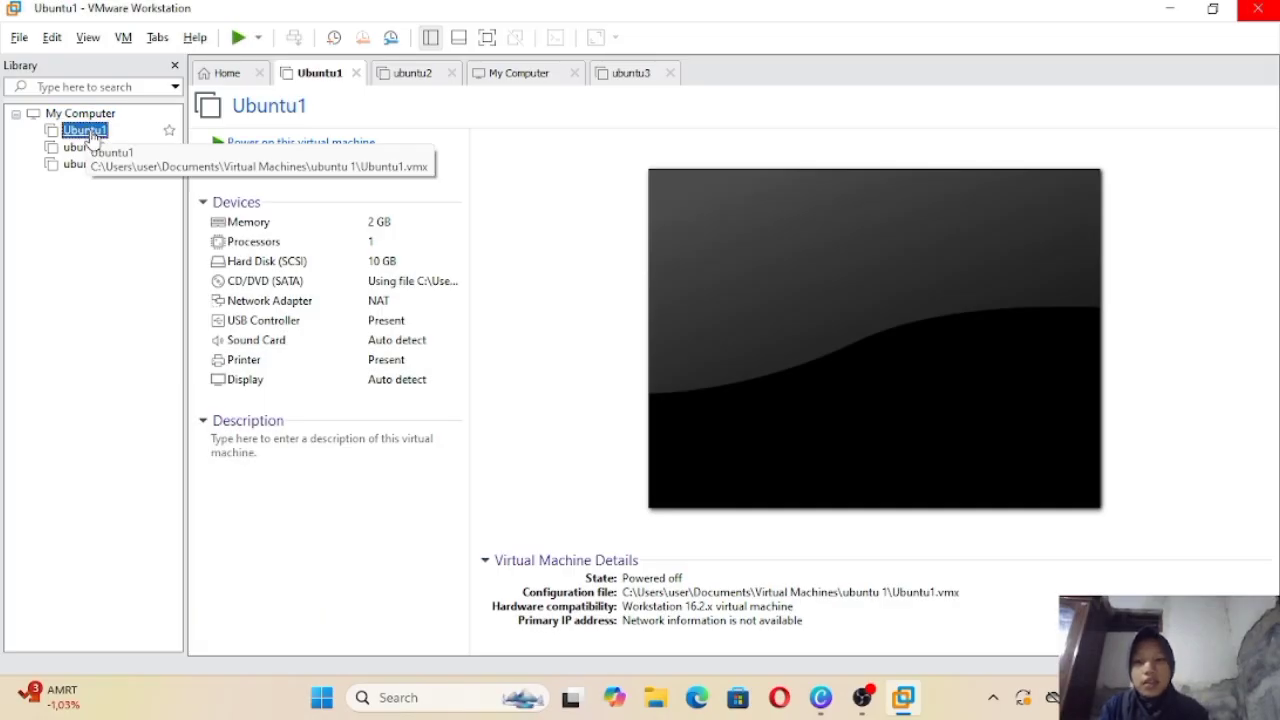
right_click(88, 133)
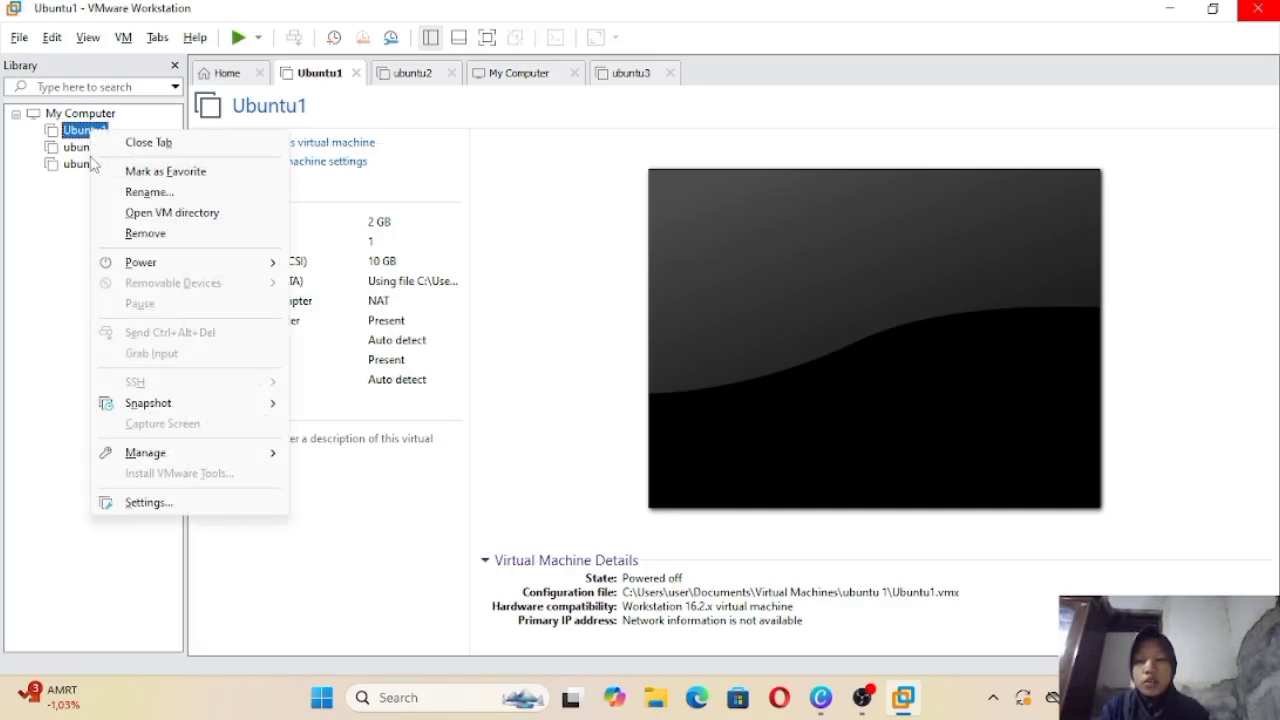
left_click(148, 503)
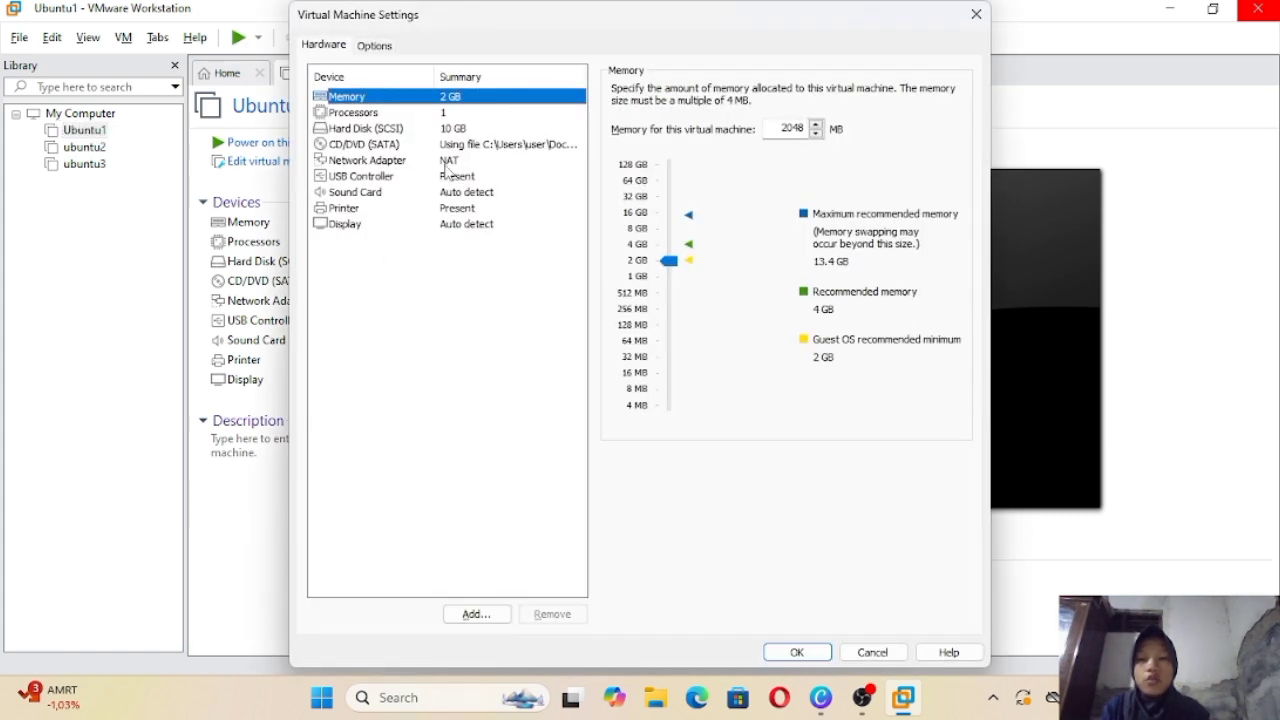
left_click(355, 163)
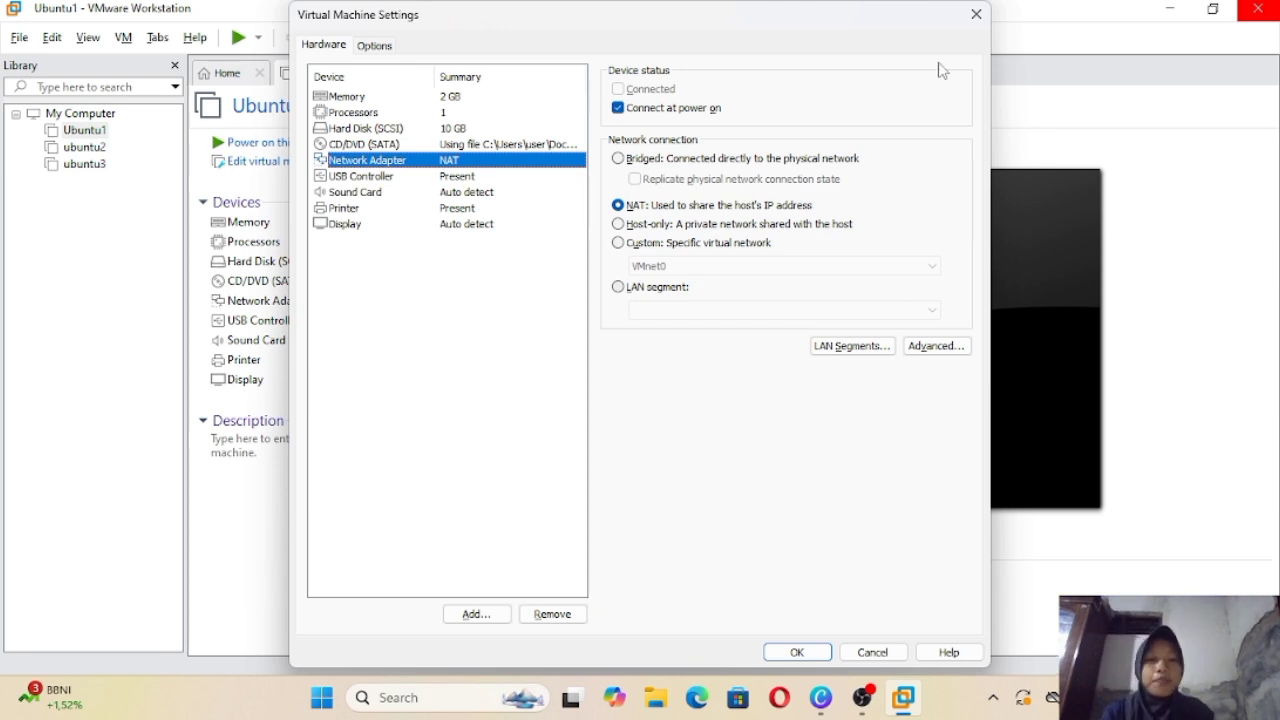
left_click(977, 13)
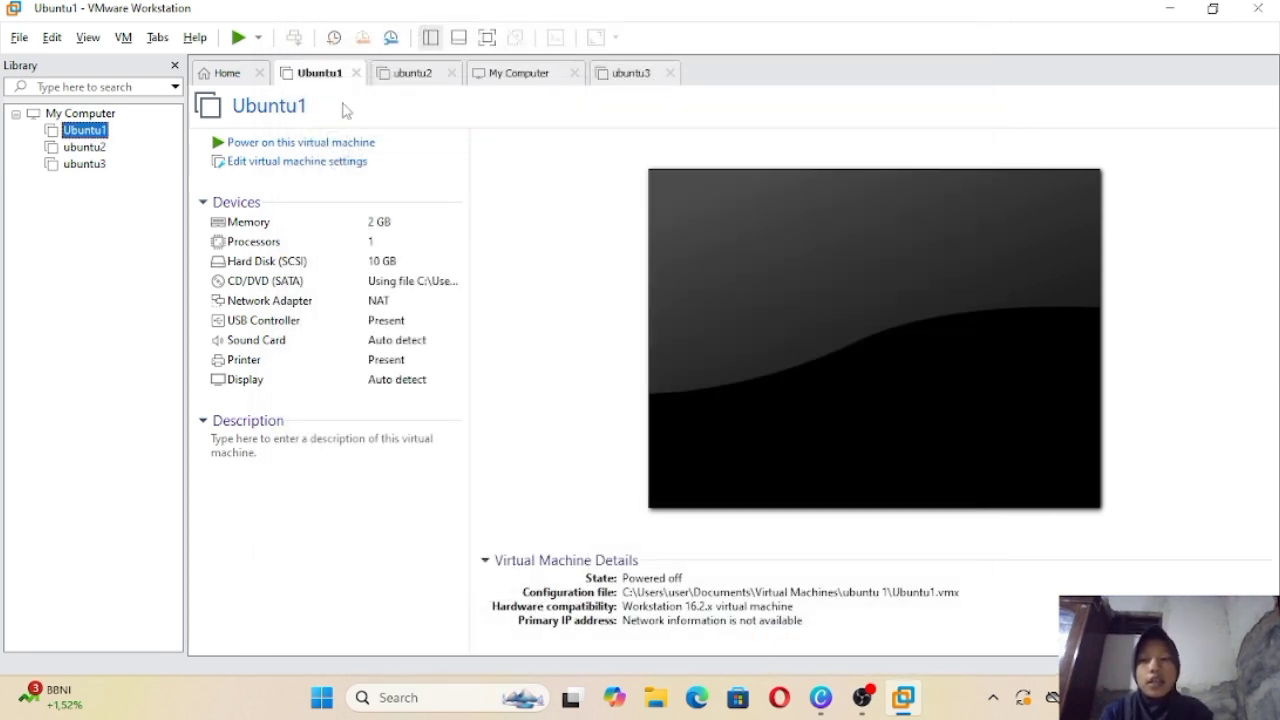
Step: In the Virtual Network Editor, bridge VMnet0 to the Intel(R) Dual Band Wireless-AC 8265 adapter and apply
left_click(58, 40)
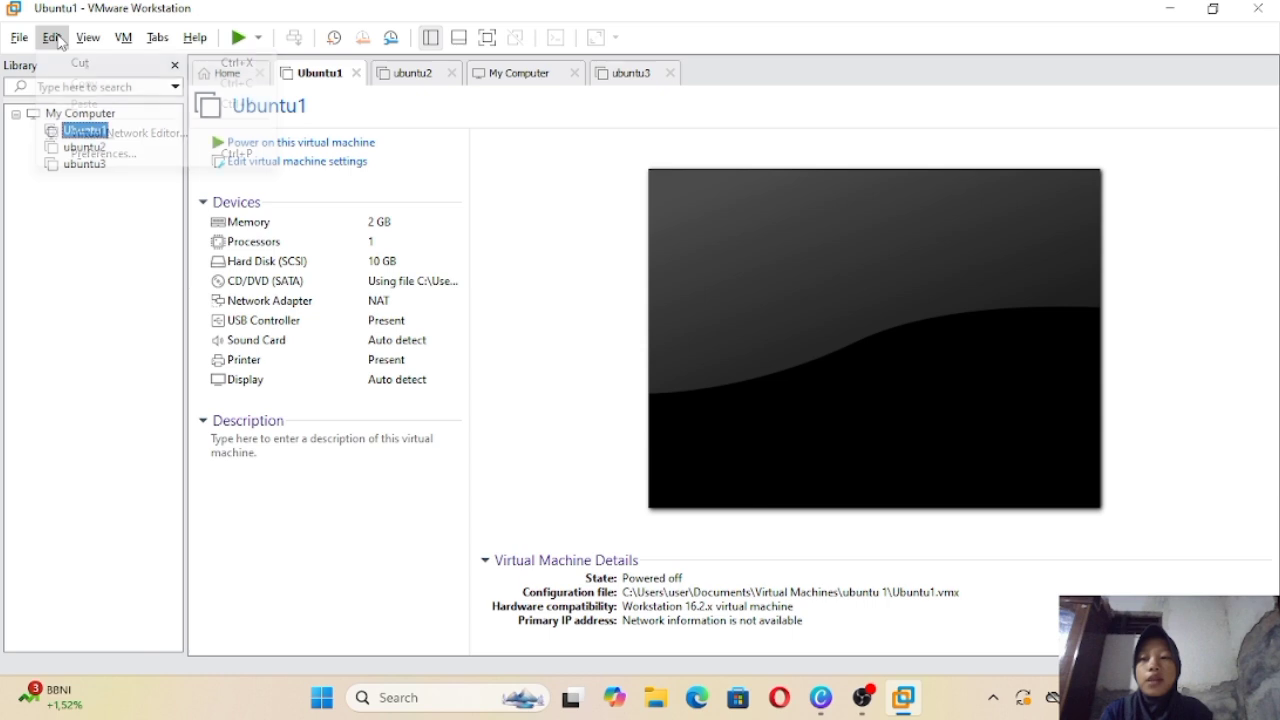
left_click(117, 134)
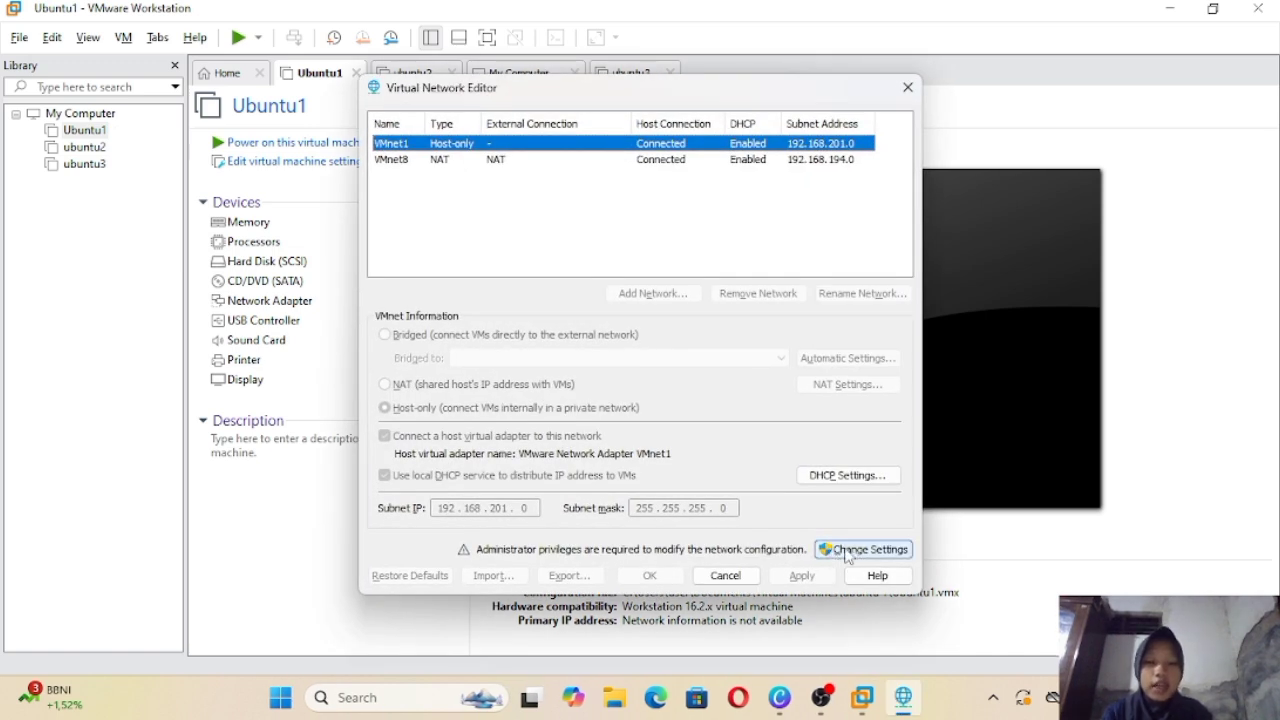
left_click(846, 551)
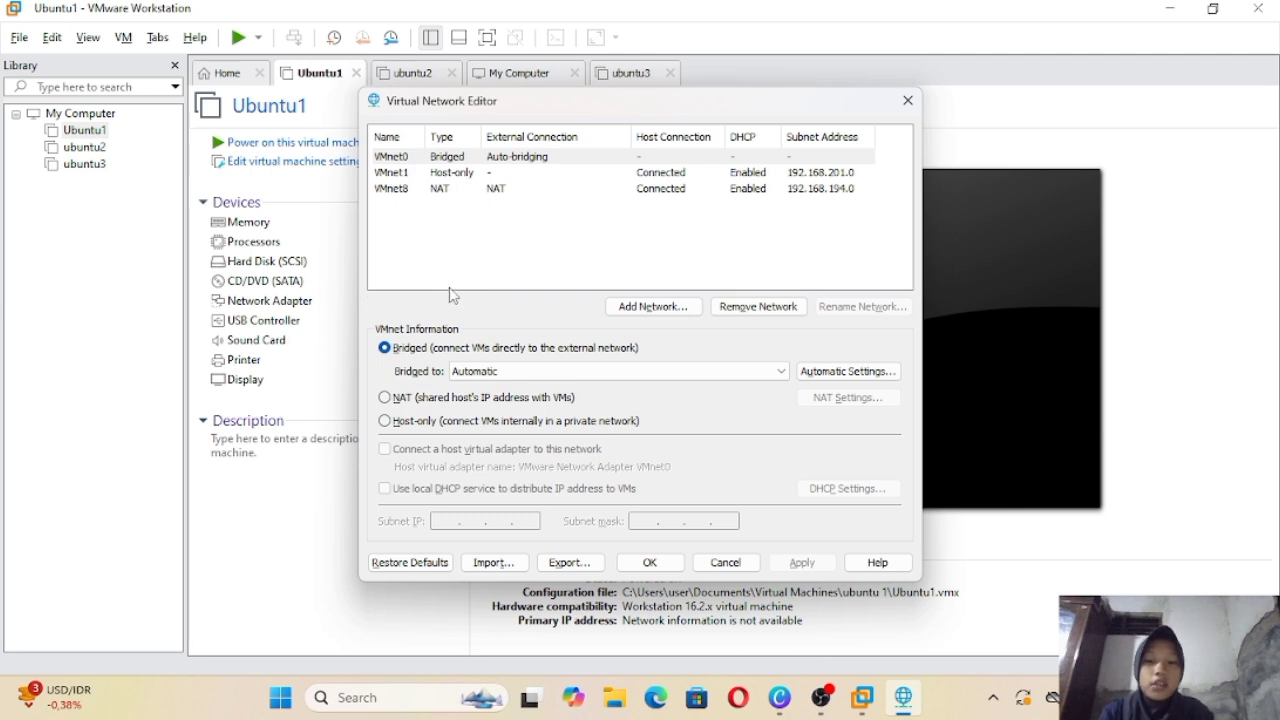
left_click(781, 372)
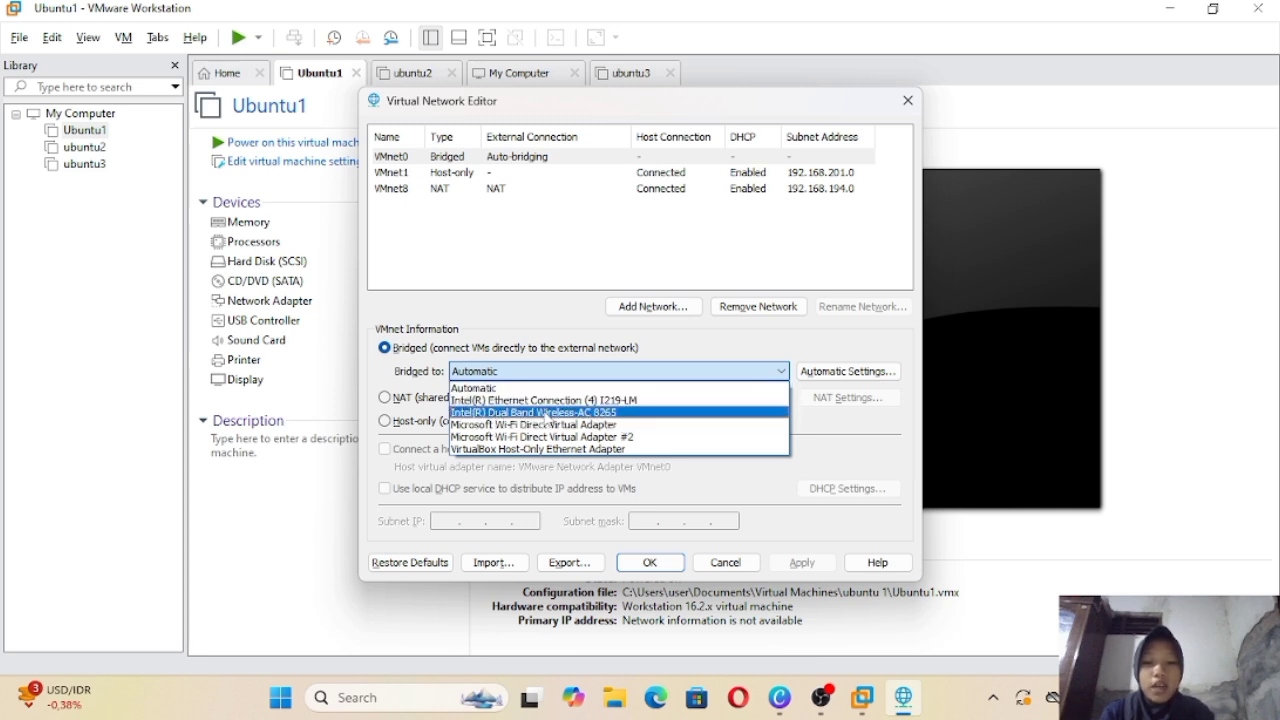
left_click(580, 413)
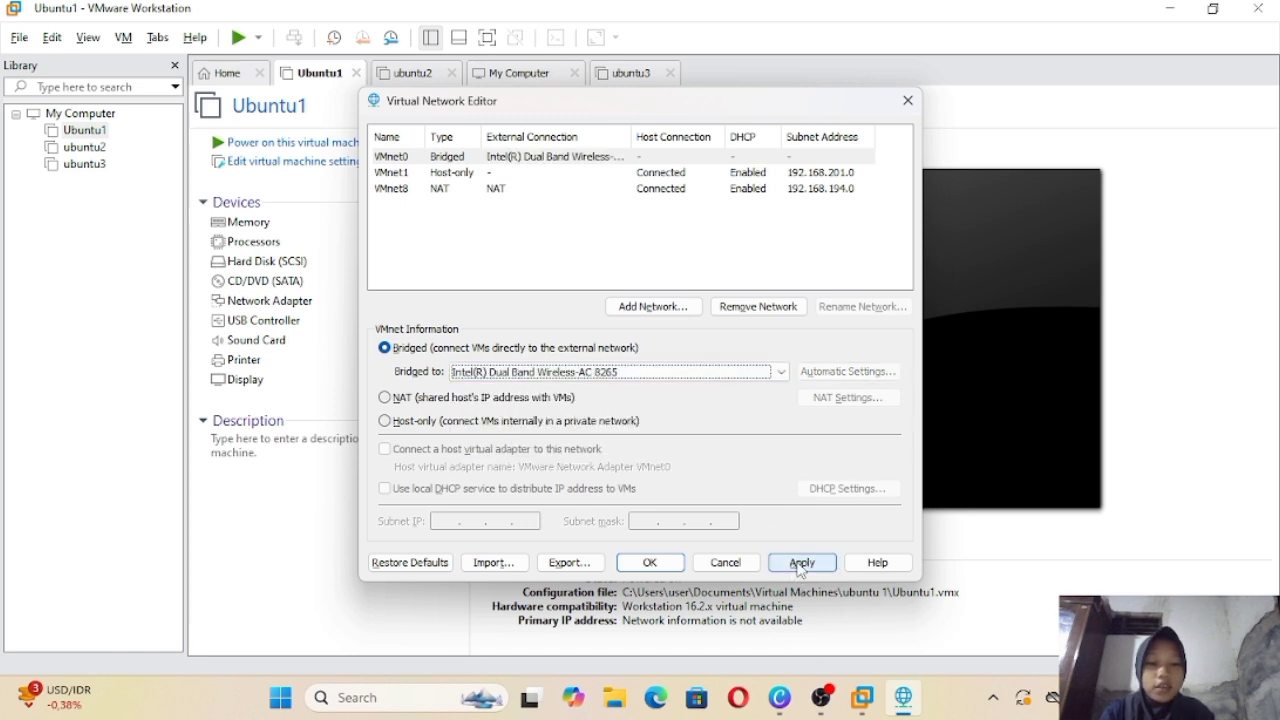
left_click(800, 565)
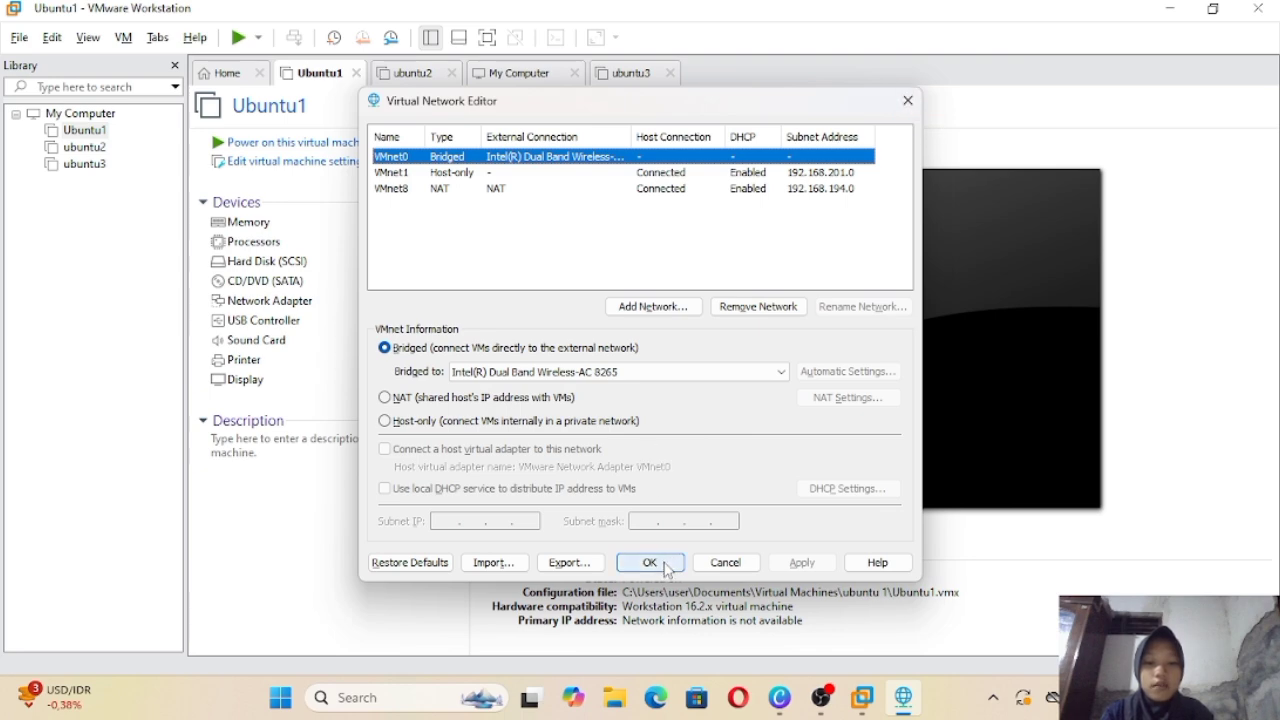
left_click(666, 567)
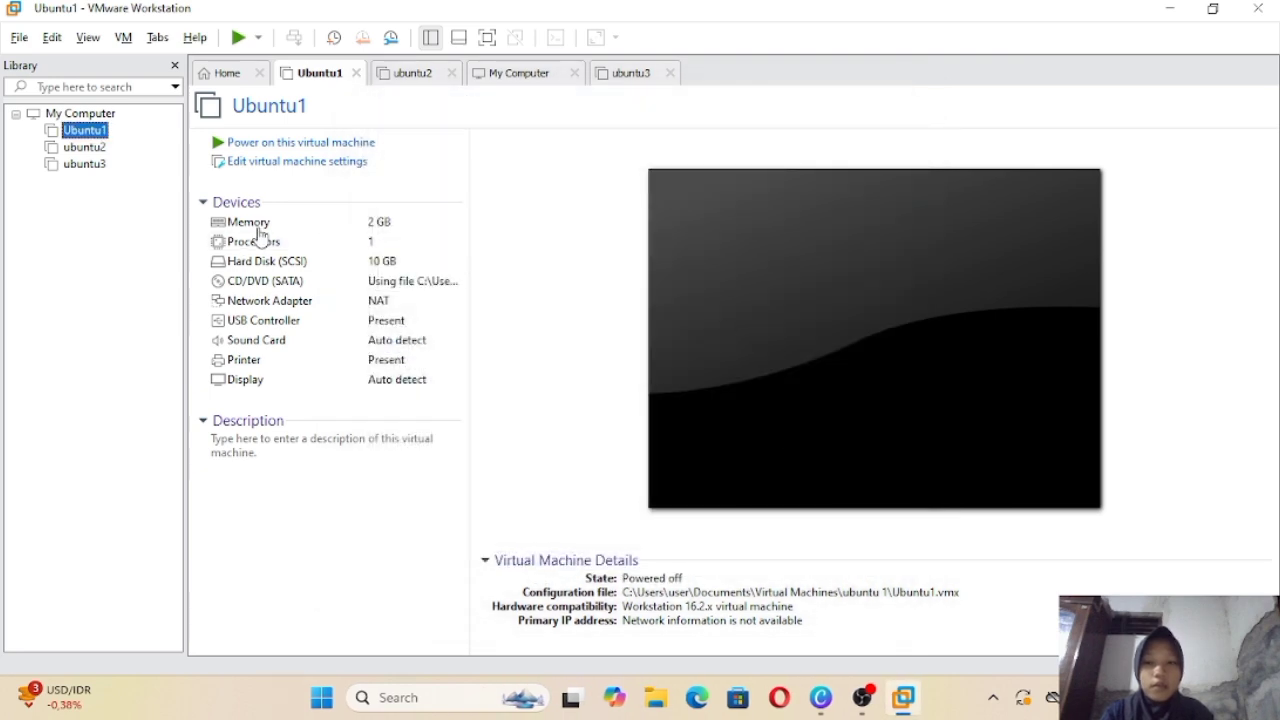
Step: Change Ubuntu1's network adapter connection from NAT to Bridged and save
right_click(89, 134)
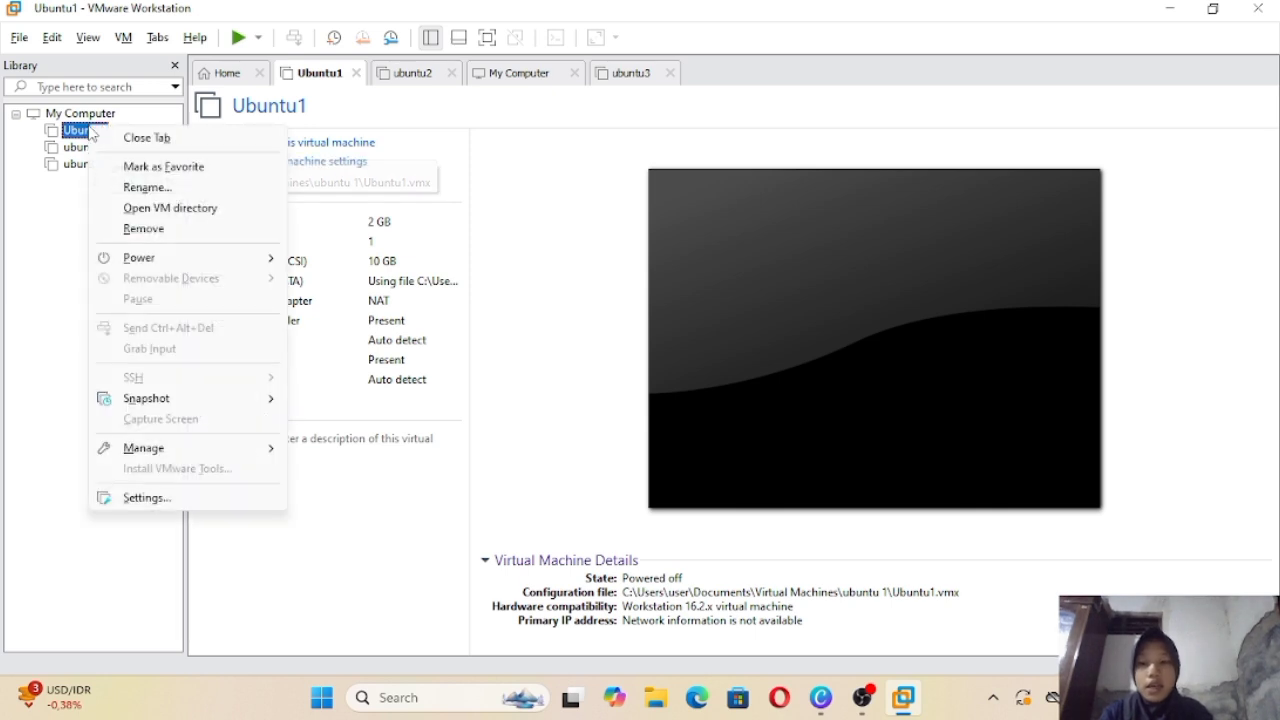
left_click(162, 502)
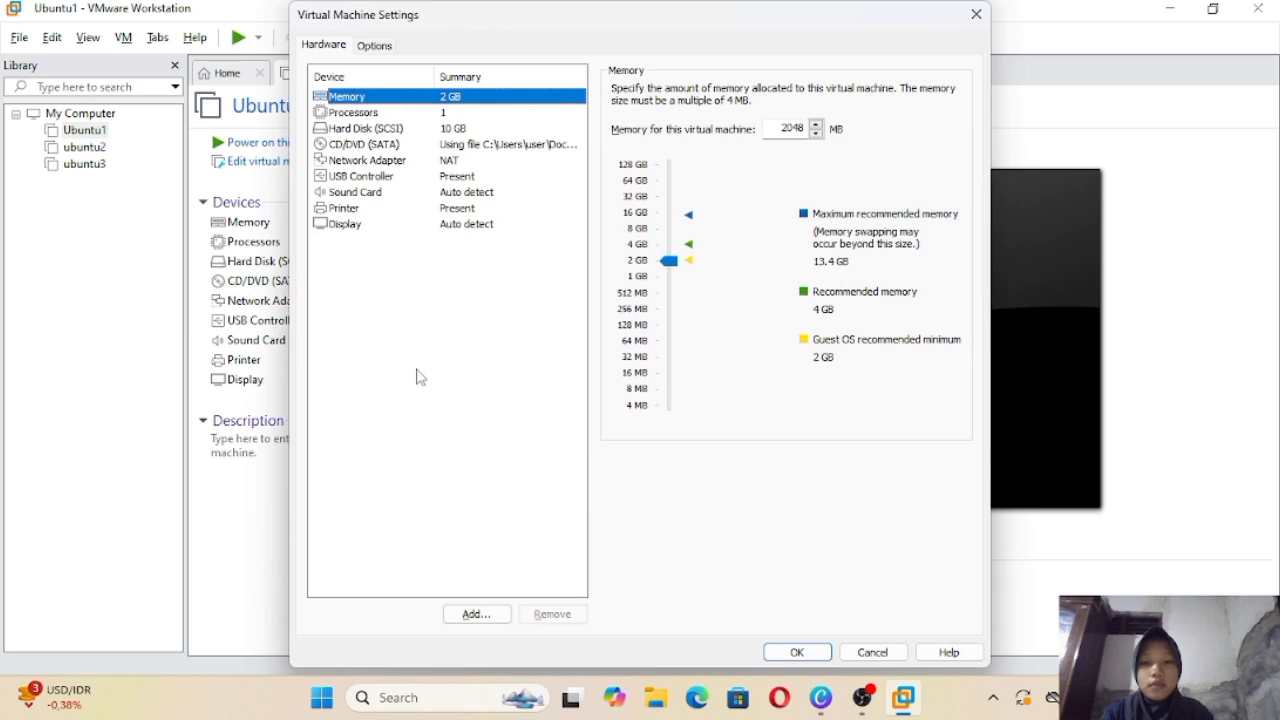
left_click(378, 160)
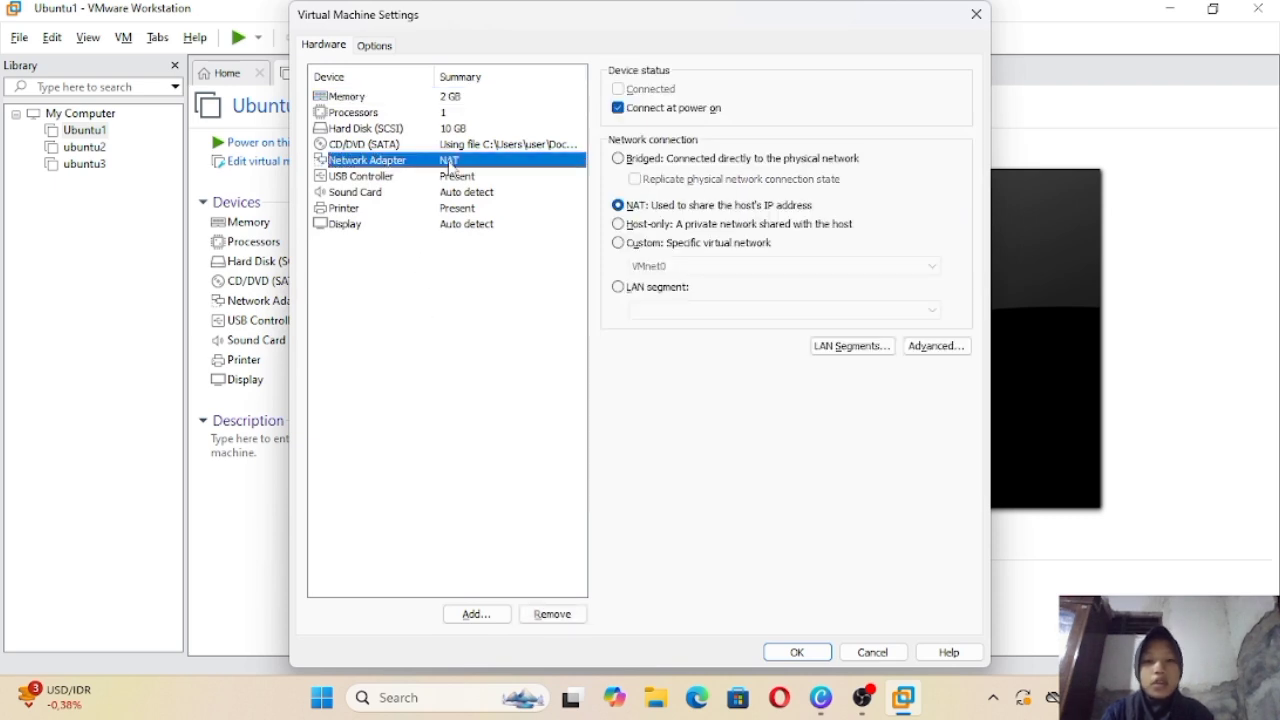
left_click(648, 160)
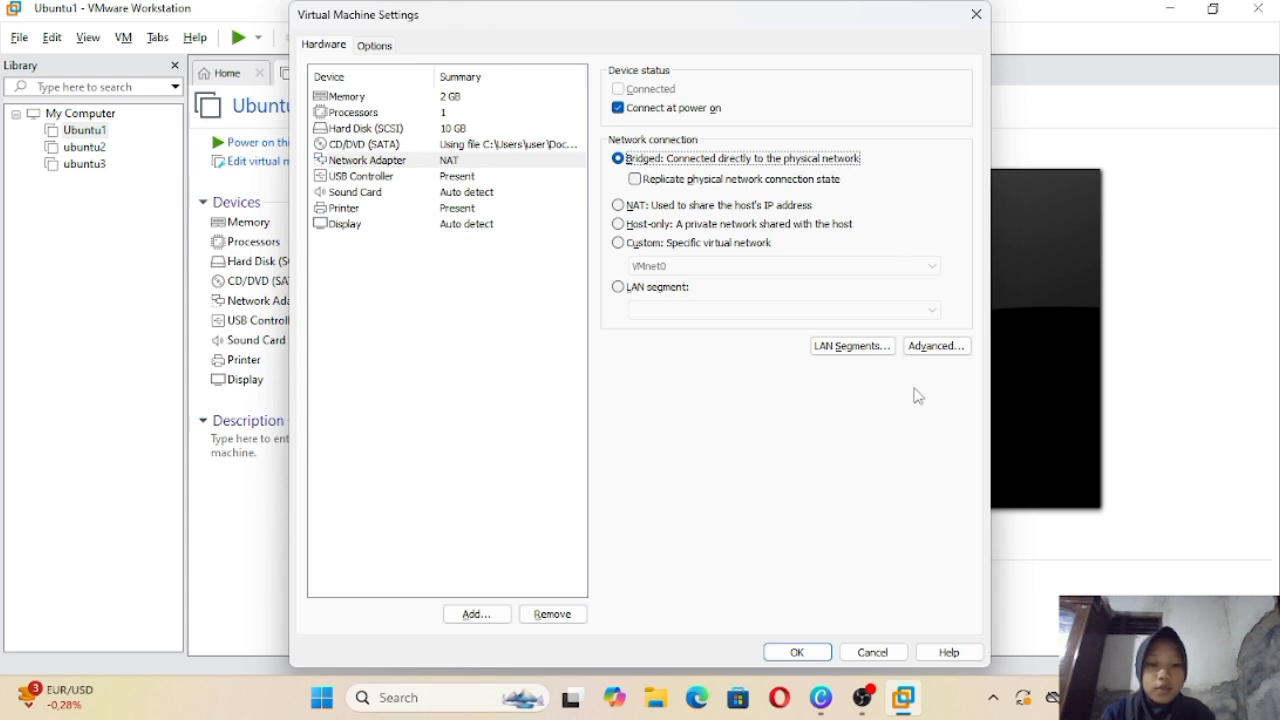
left_click(797, 652)
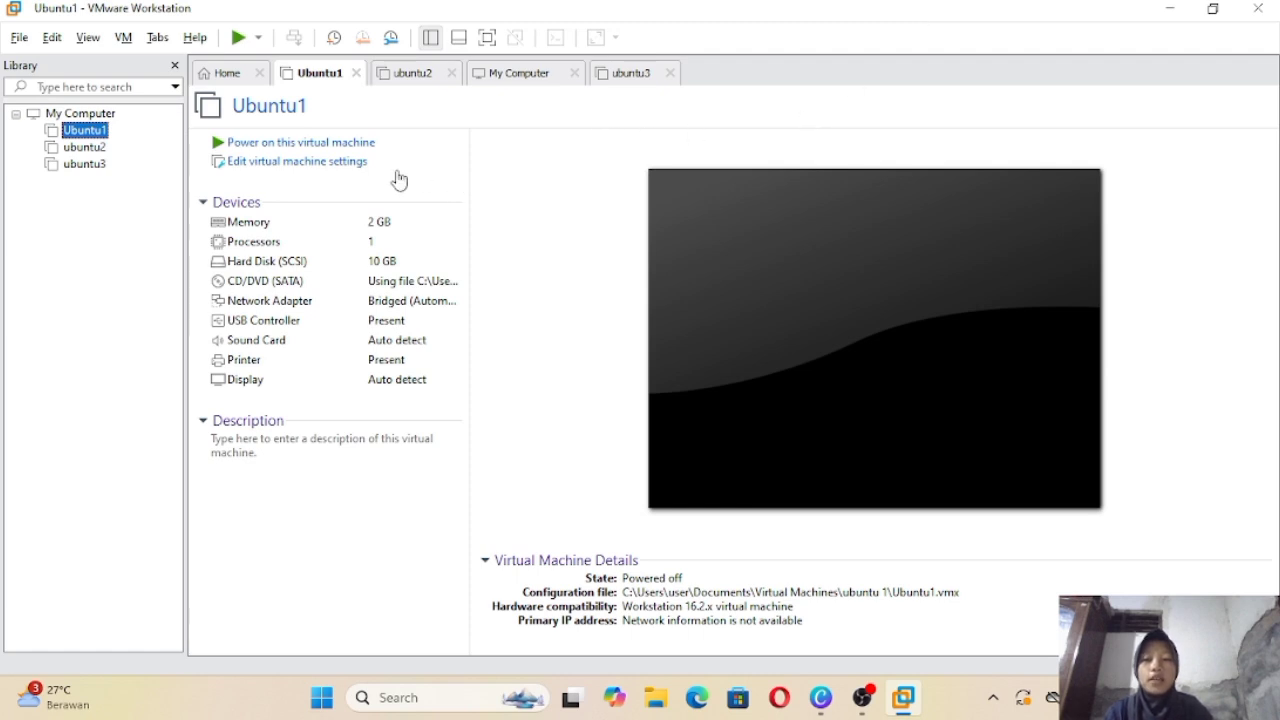
Step: Power on Ubuntu1, log in at its console with the account password, and run clear
left_click(332, 146)
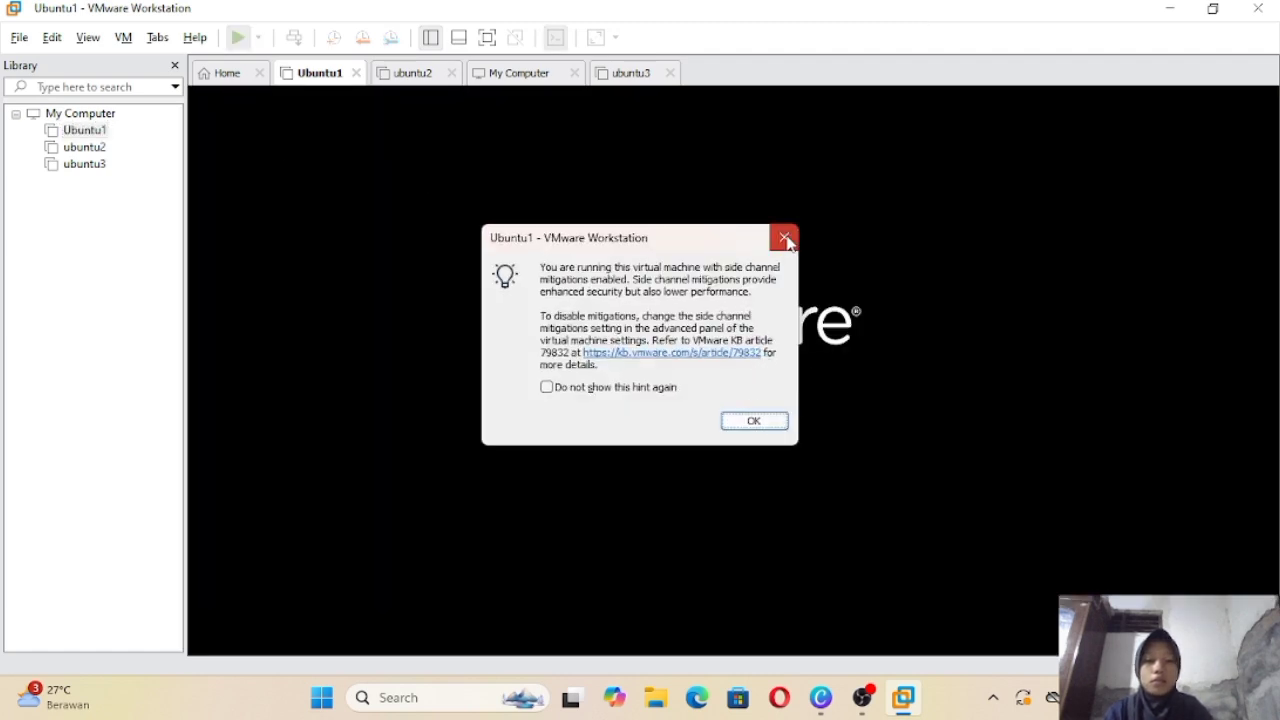
left_click(784, 237)
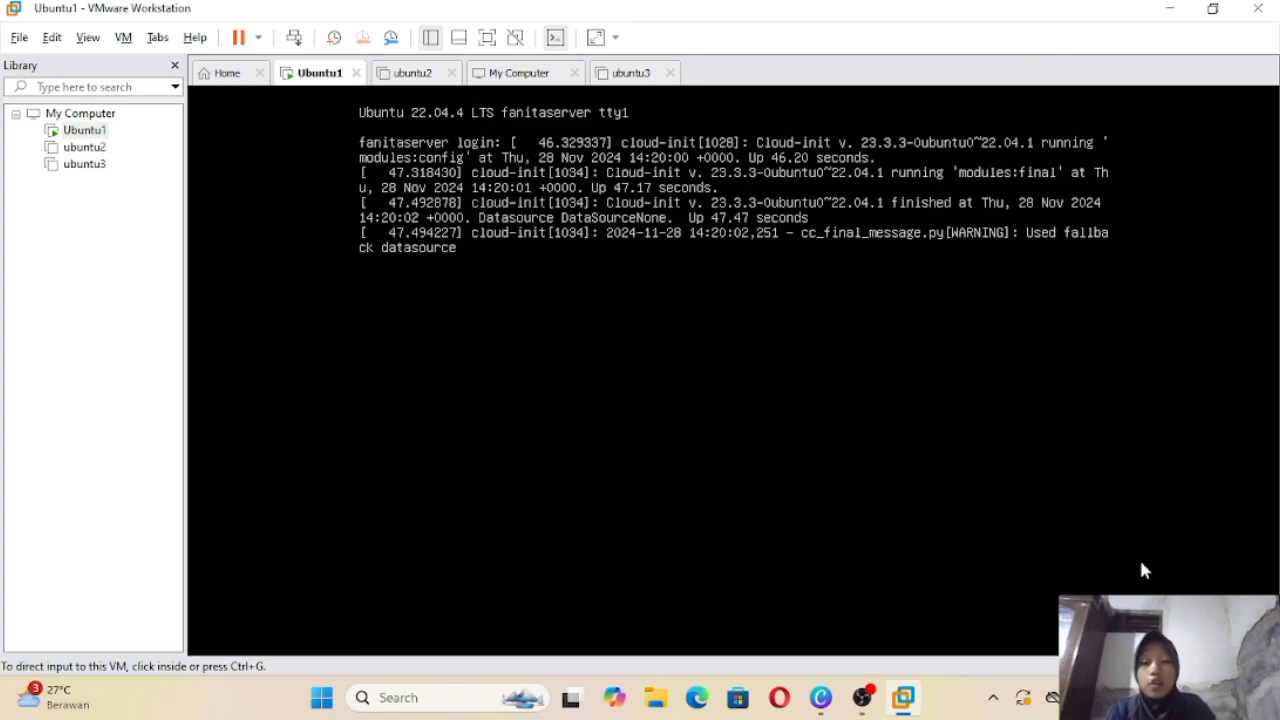
left_click(1006, 486)
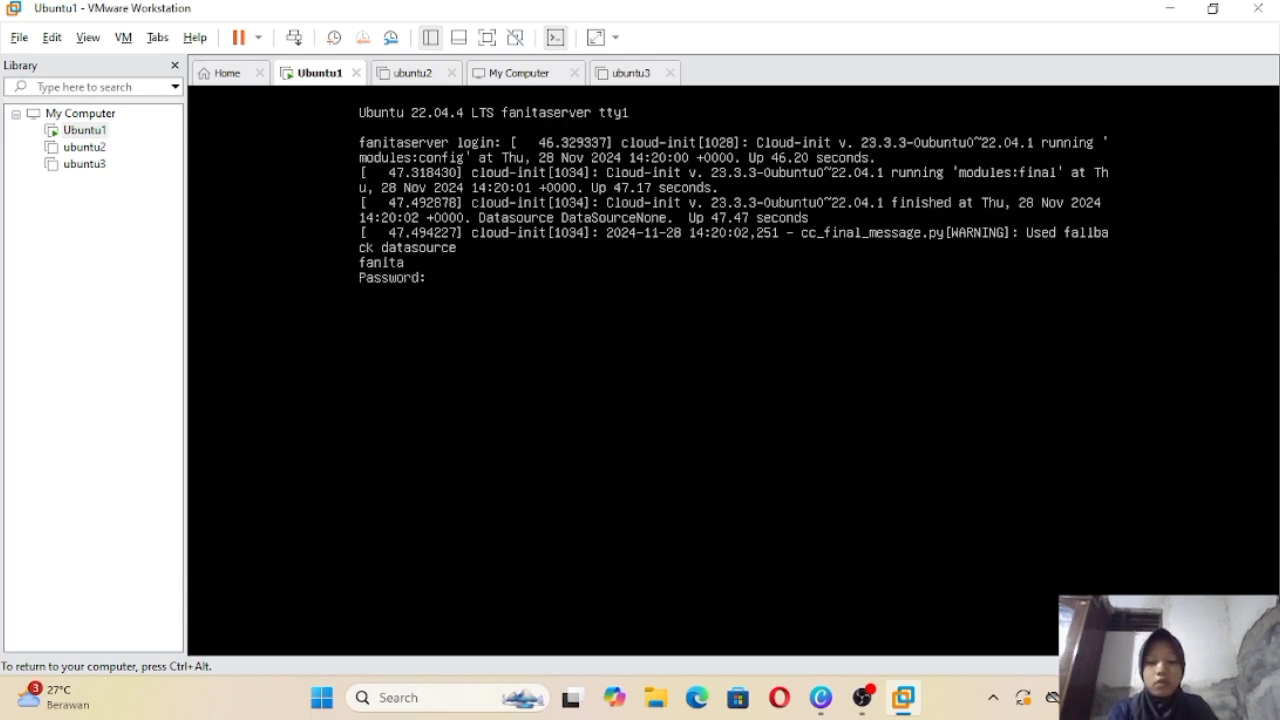
key("Return")
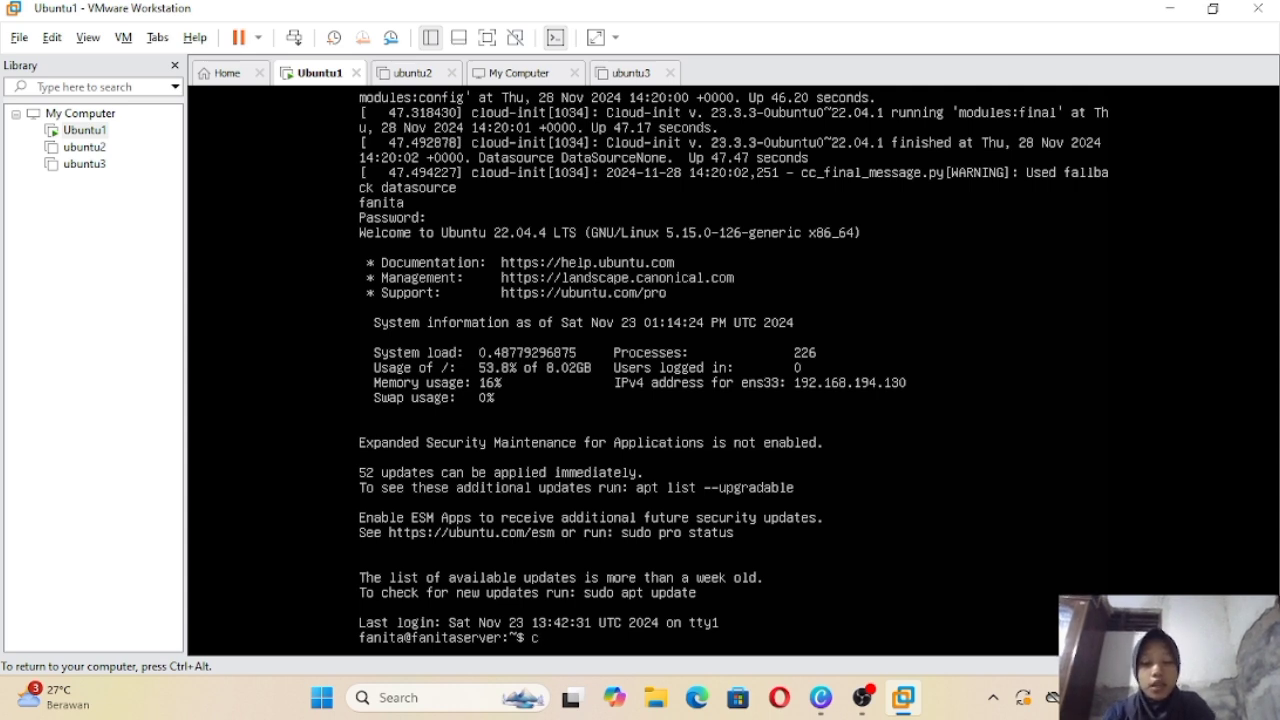
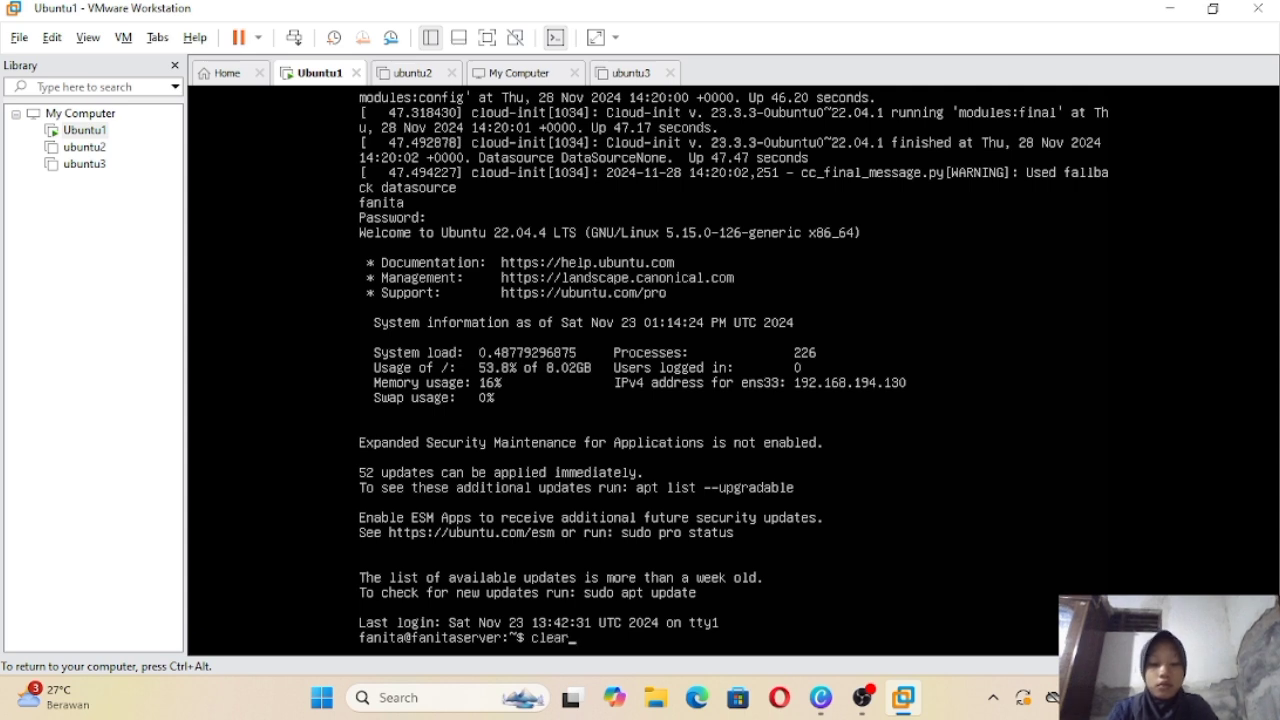
key("Return")
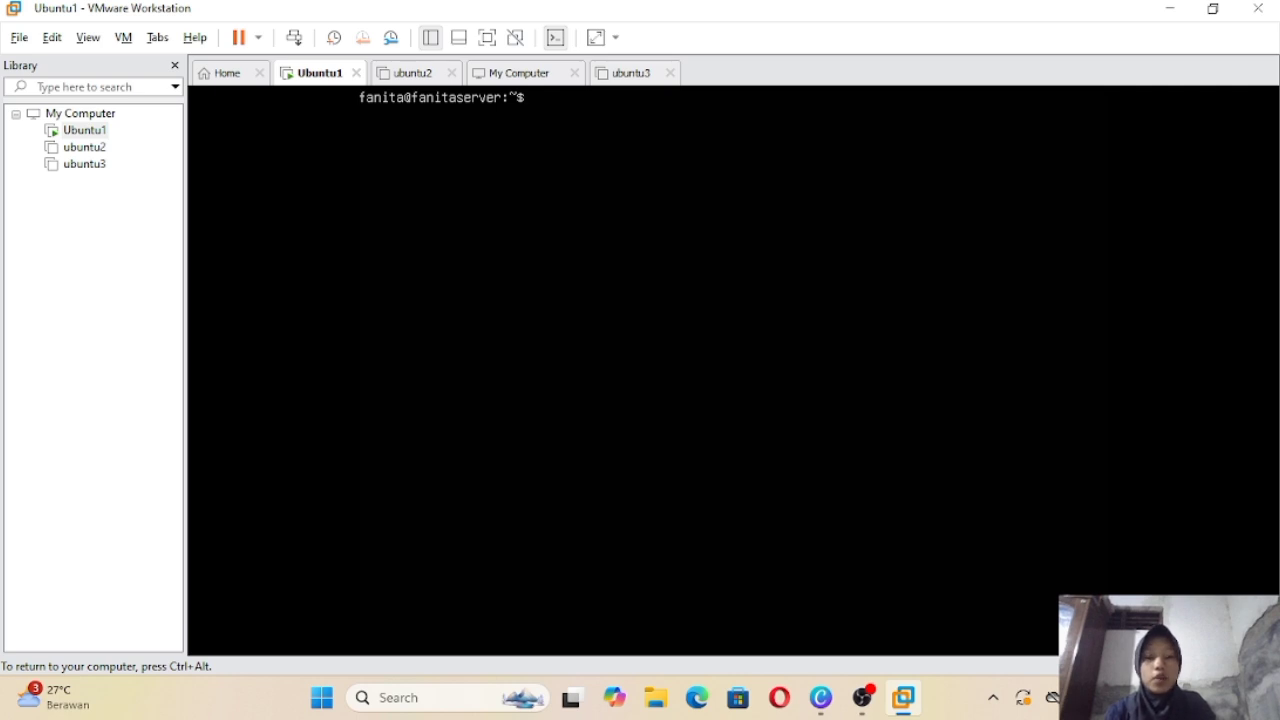
Step: Run sudo dhclient on ens33 in Ubuntu1 to release its DHCP address
type("s")
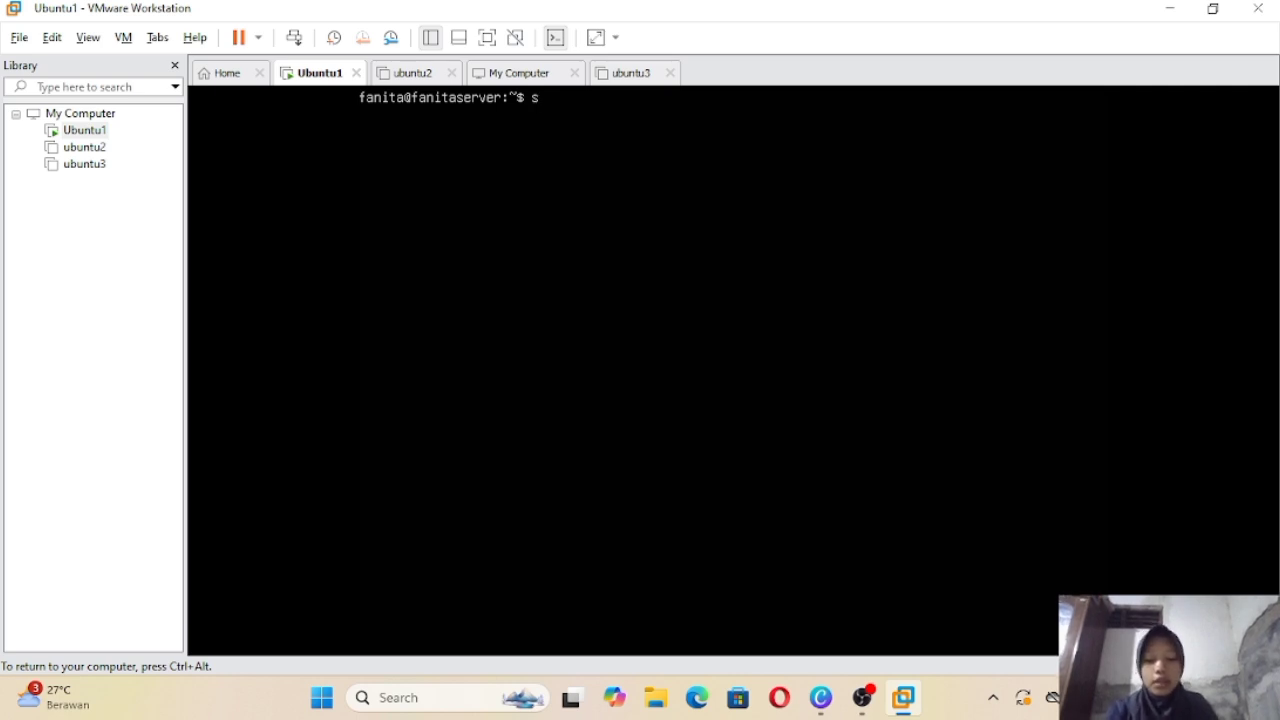
type("udo")
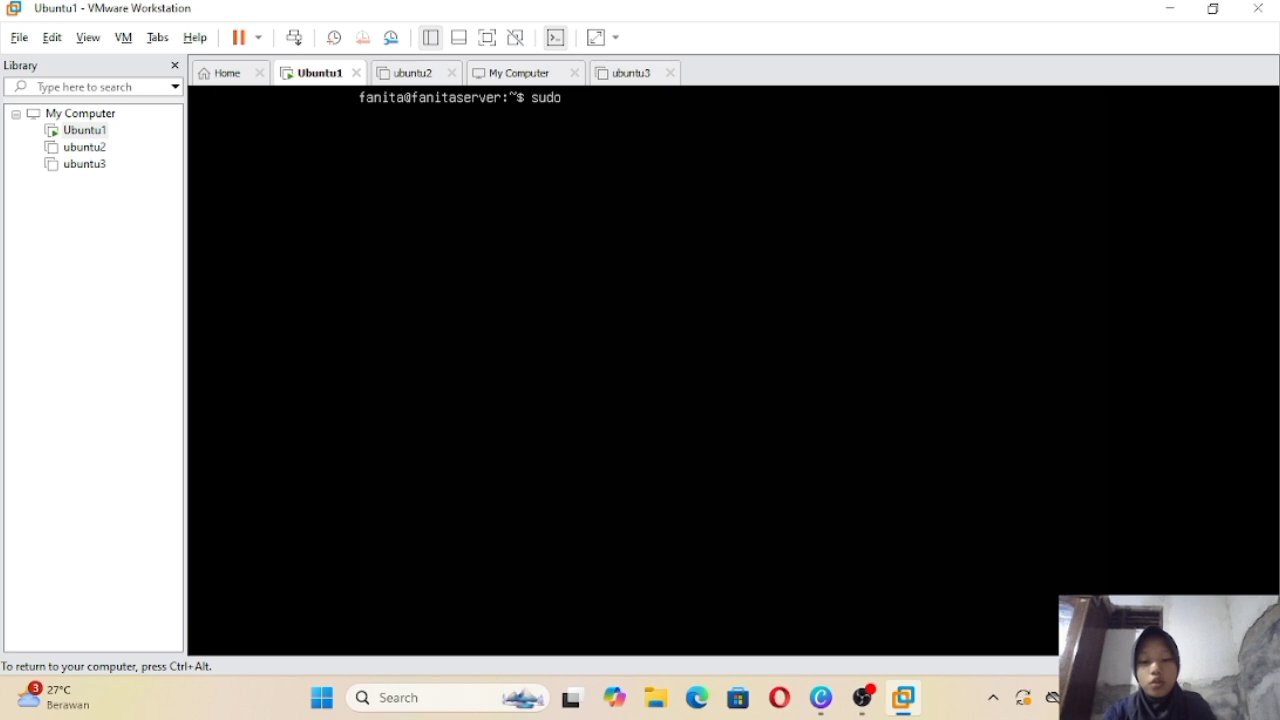
type("dh")
key("BackSpace")
key("BackSpace")
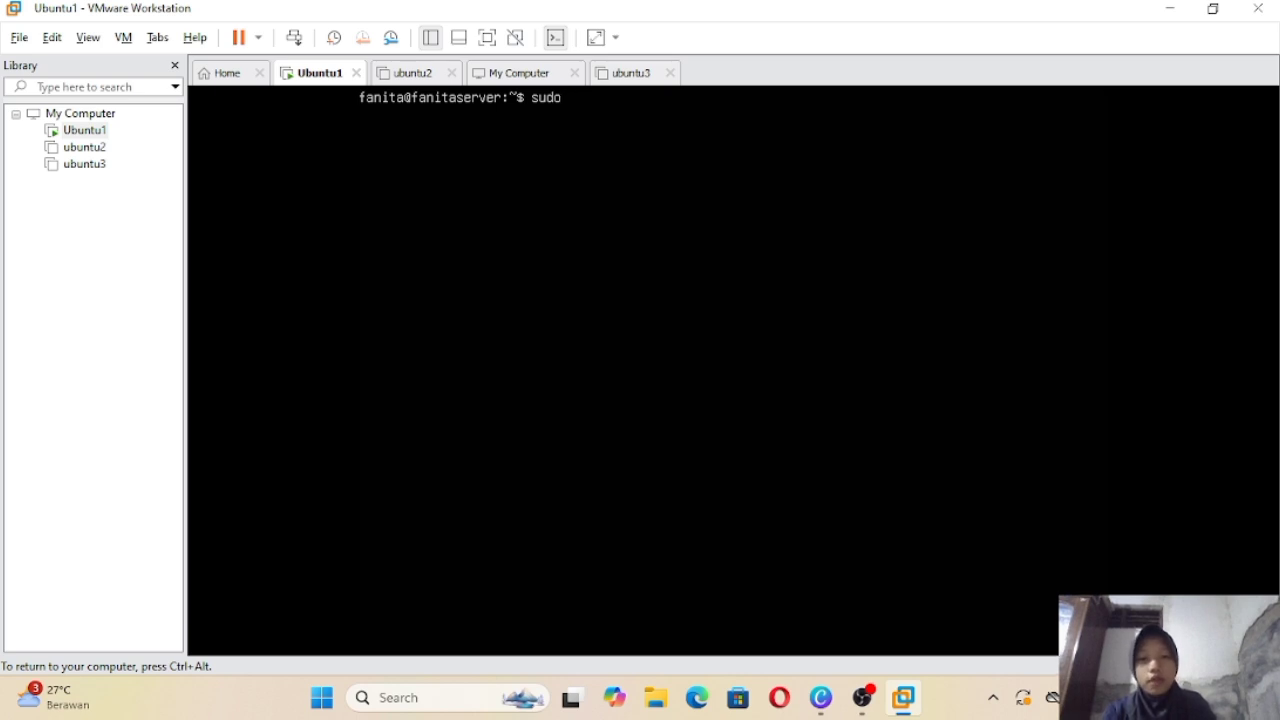
type("dhc")
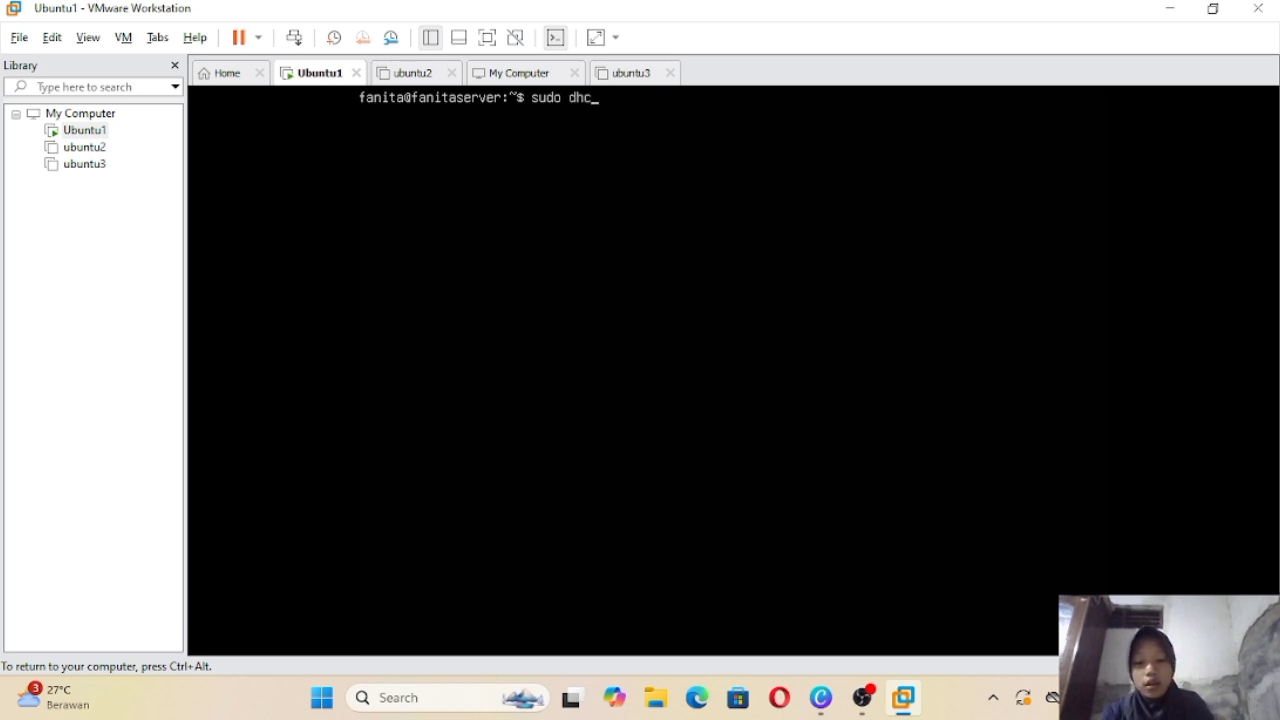
type("lient -")
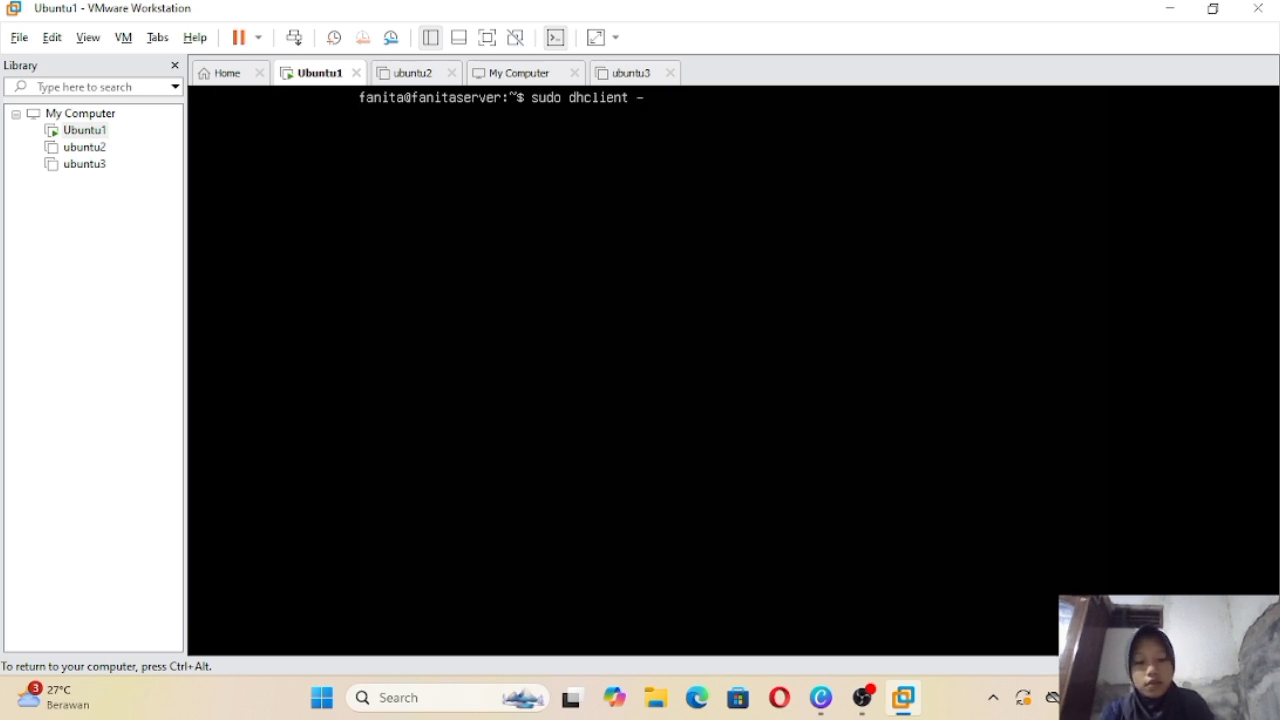
type("r e")
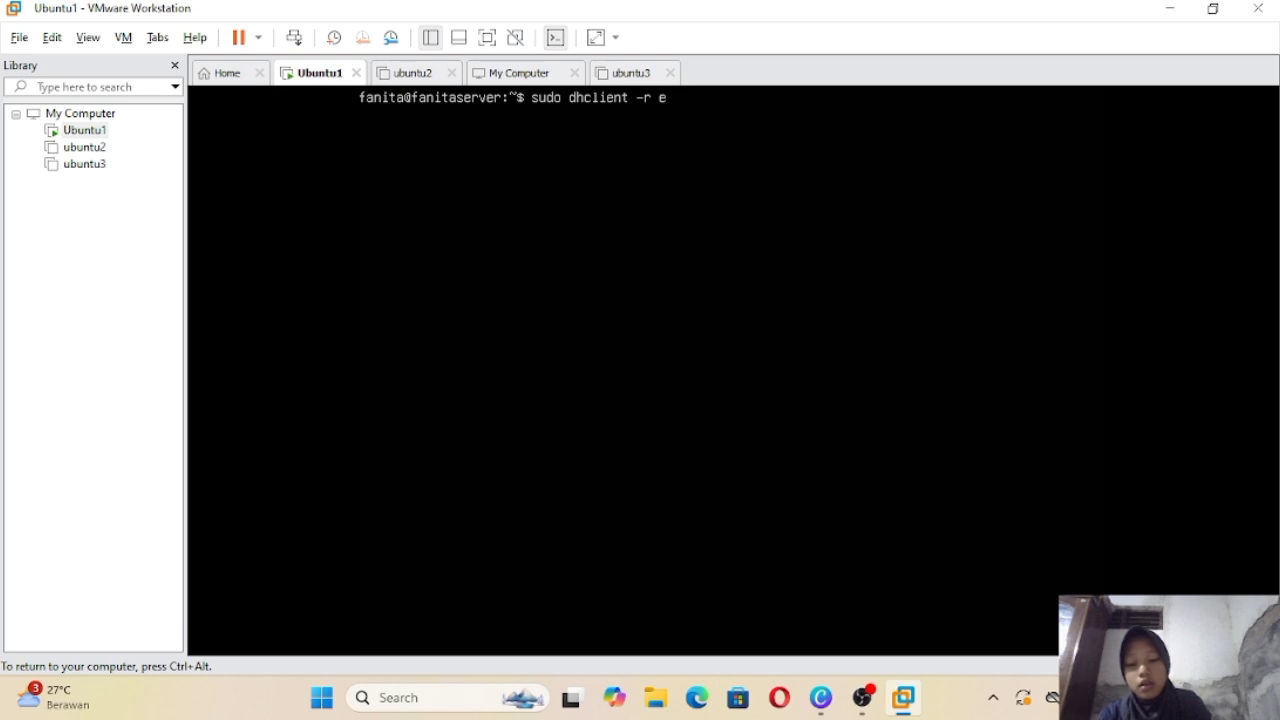
type("ns33")
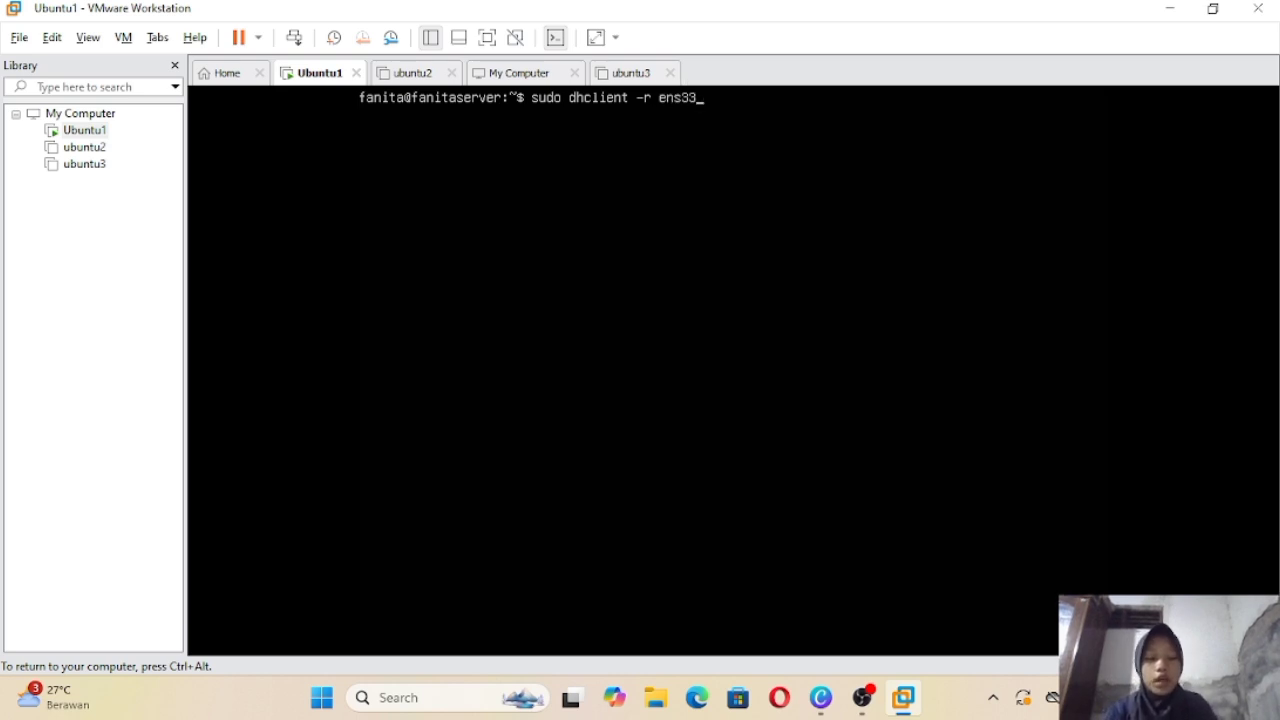
key("Return")
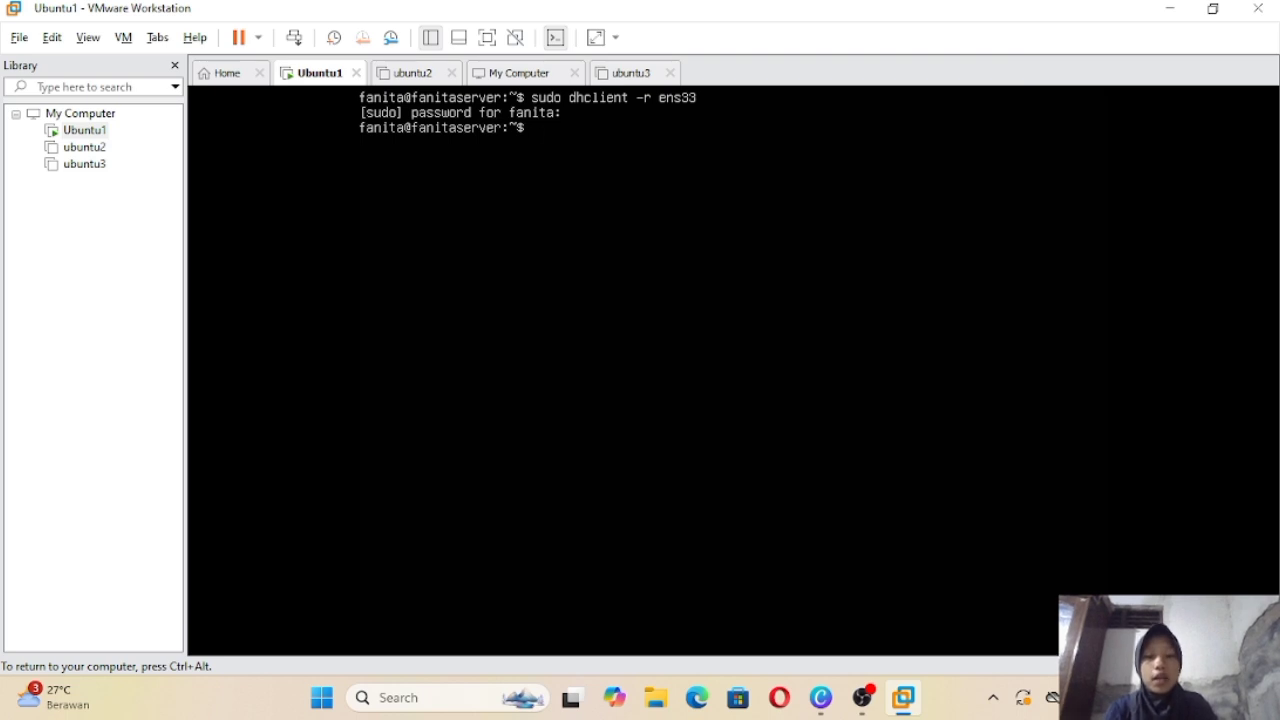
Step: Request a new lease with sudo dhclient ens33 and confirm 192.168.36.83/24 via ip a
type("sud")
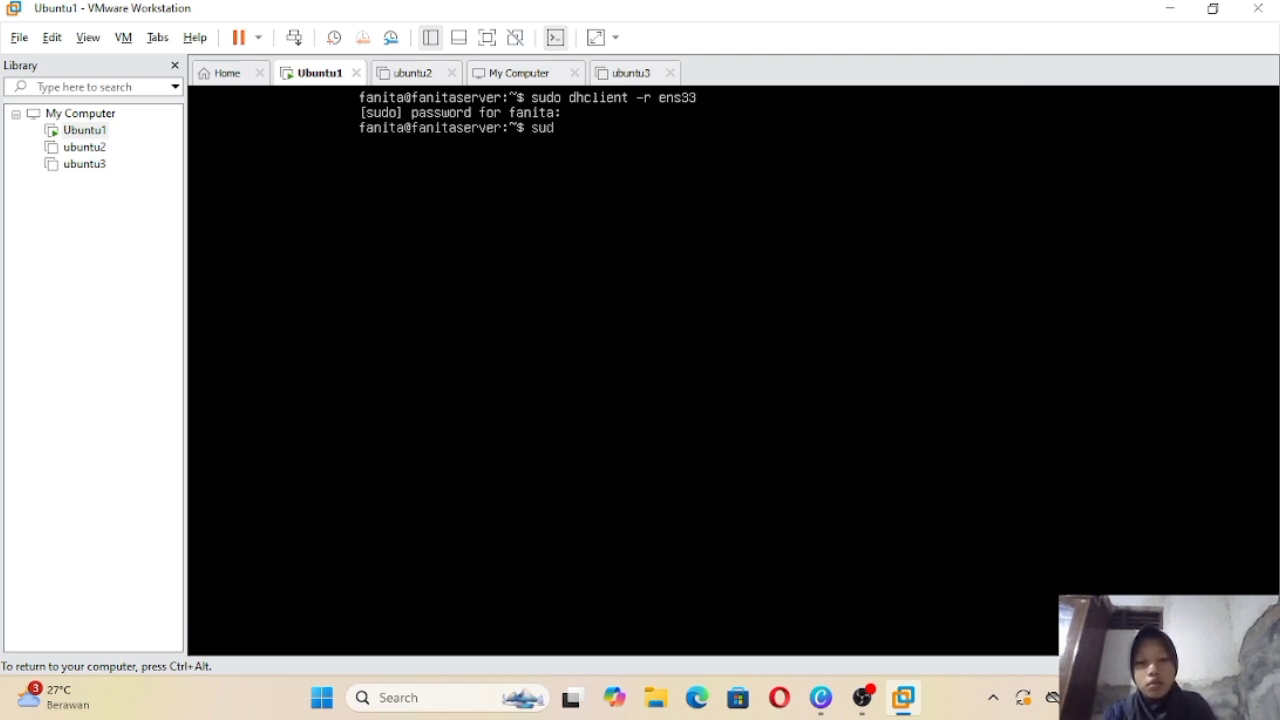
type("o dhclient")
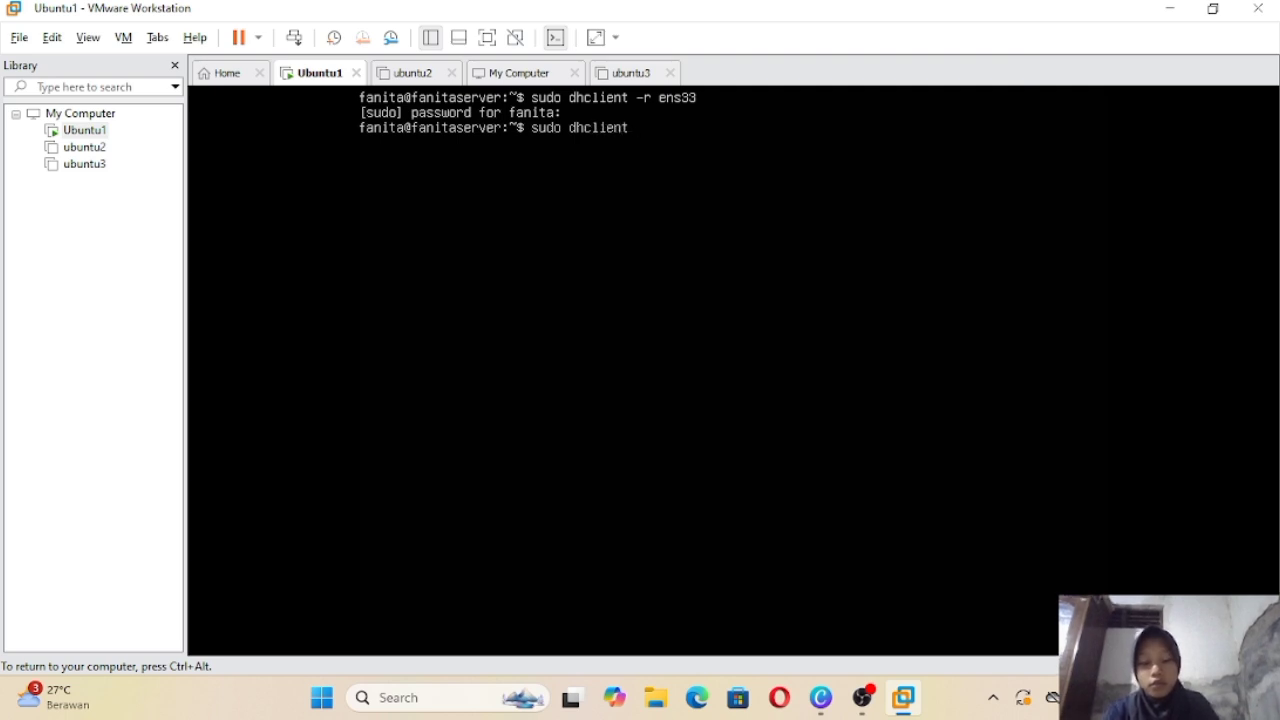
type(" ens")
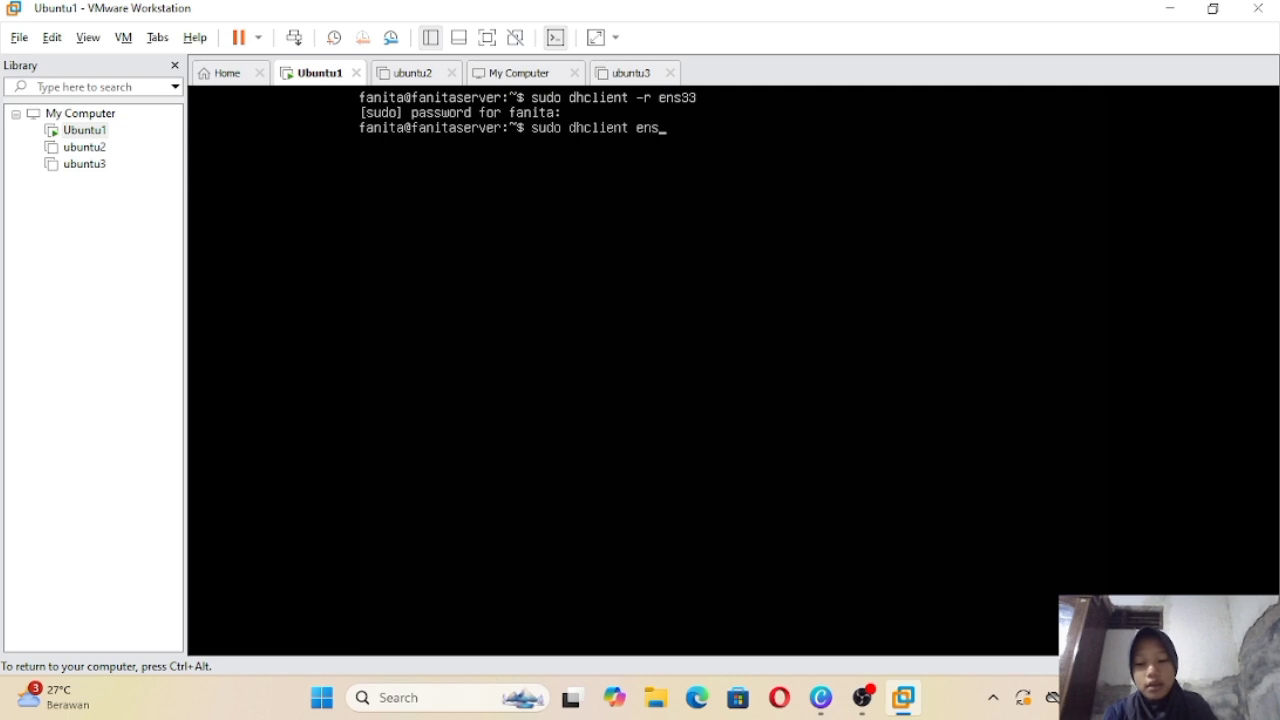
type("33")
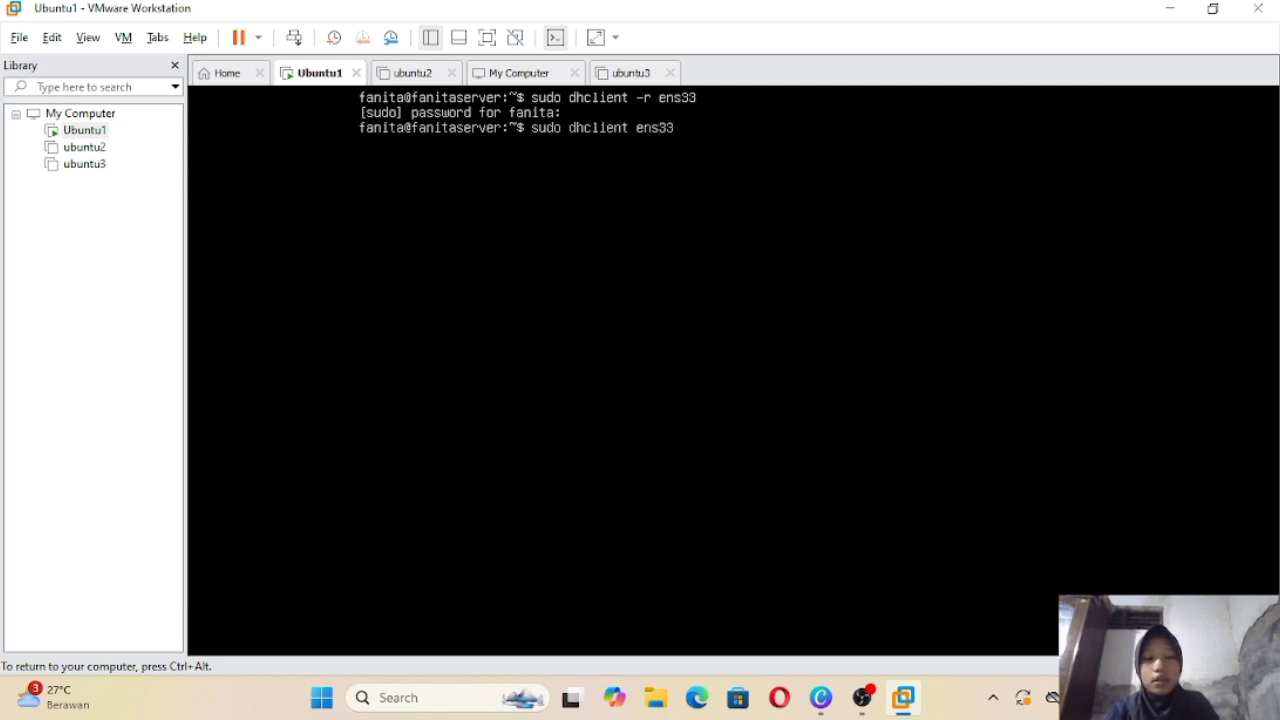
key("Return")
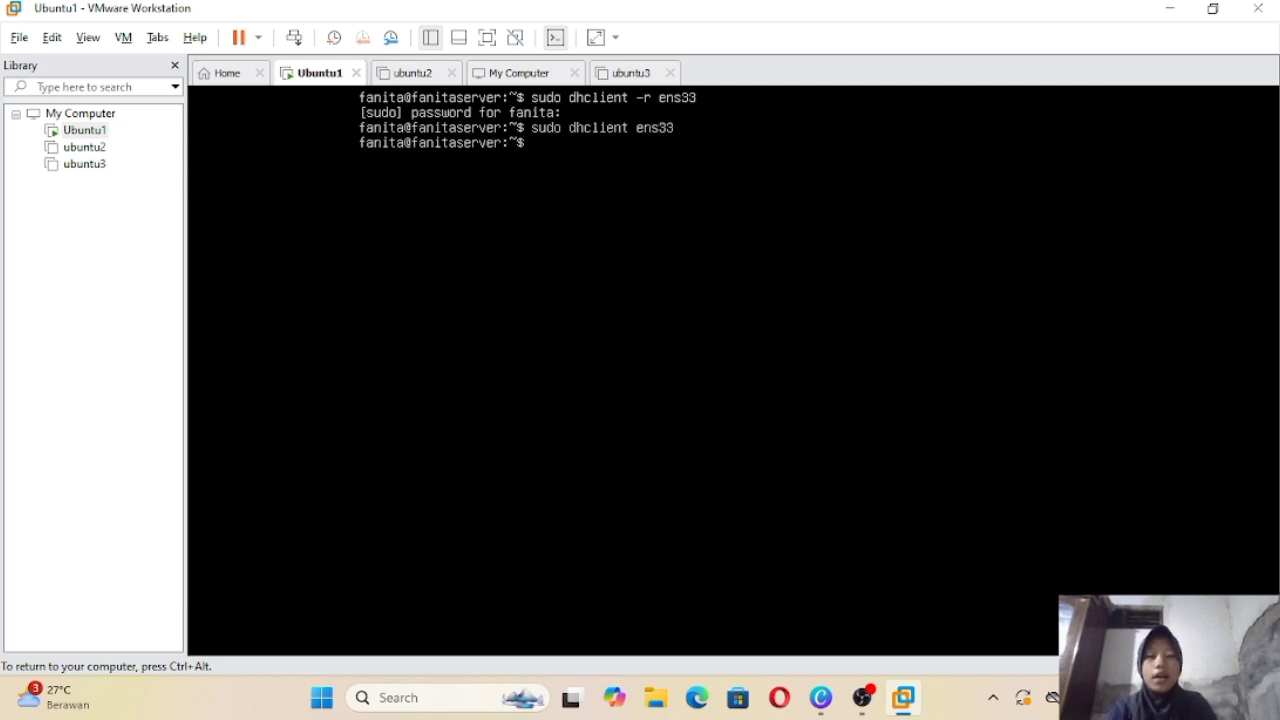
type("ip a")
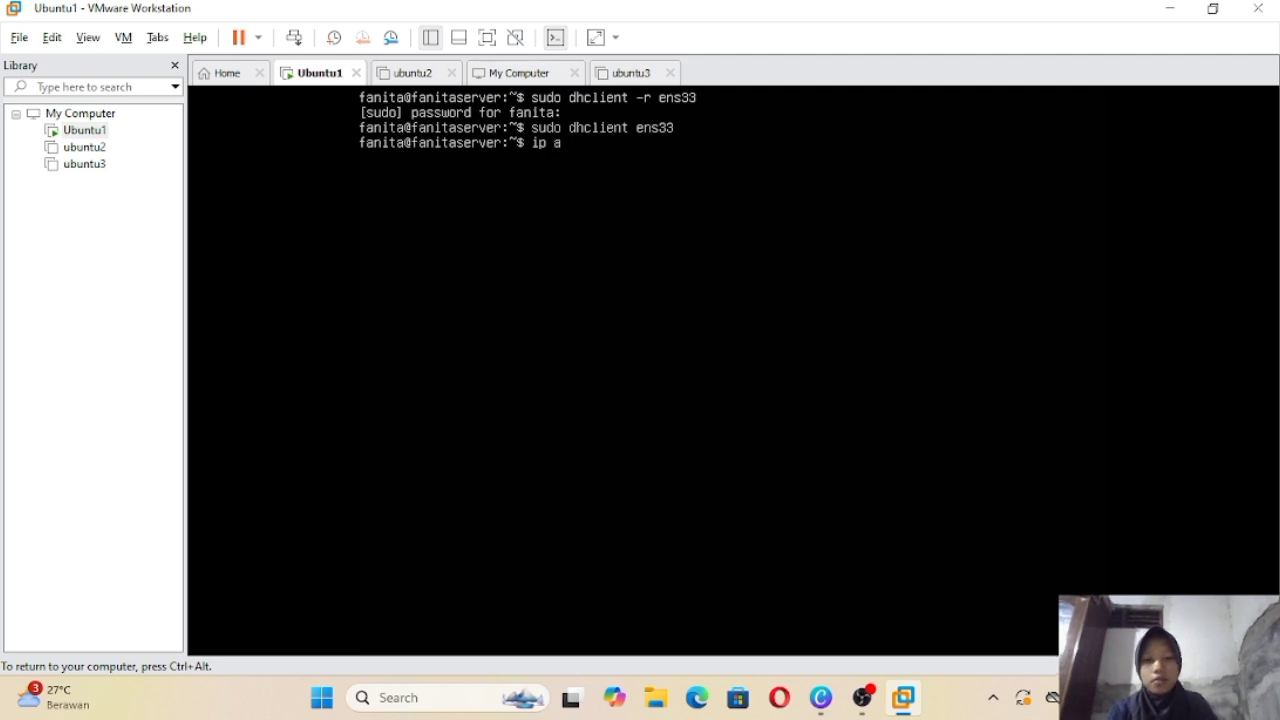
key("Return")
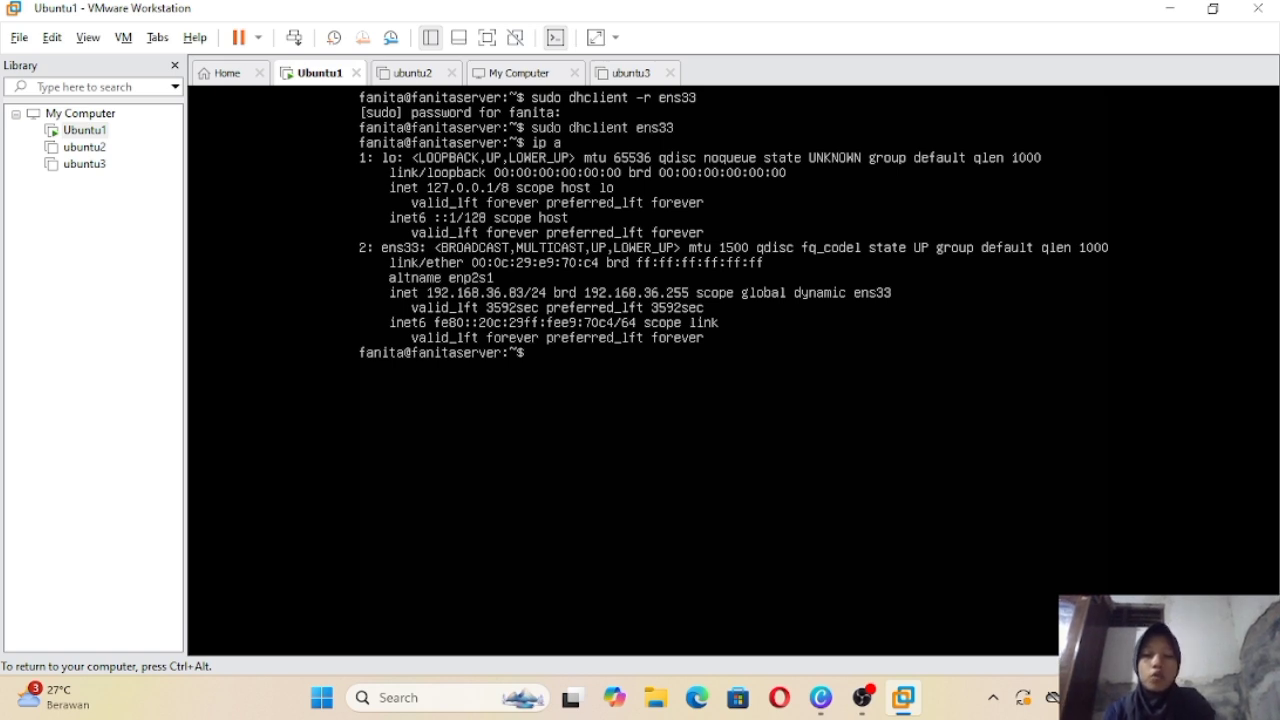
key("ctrl+alt")
left_click(908, 640)
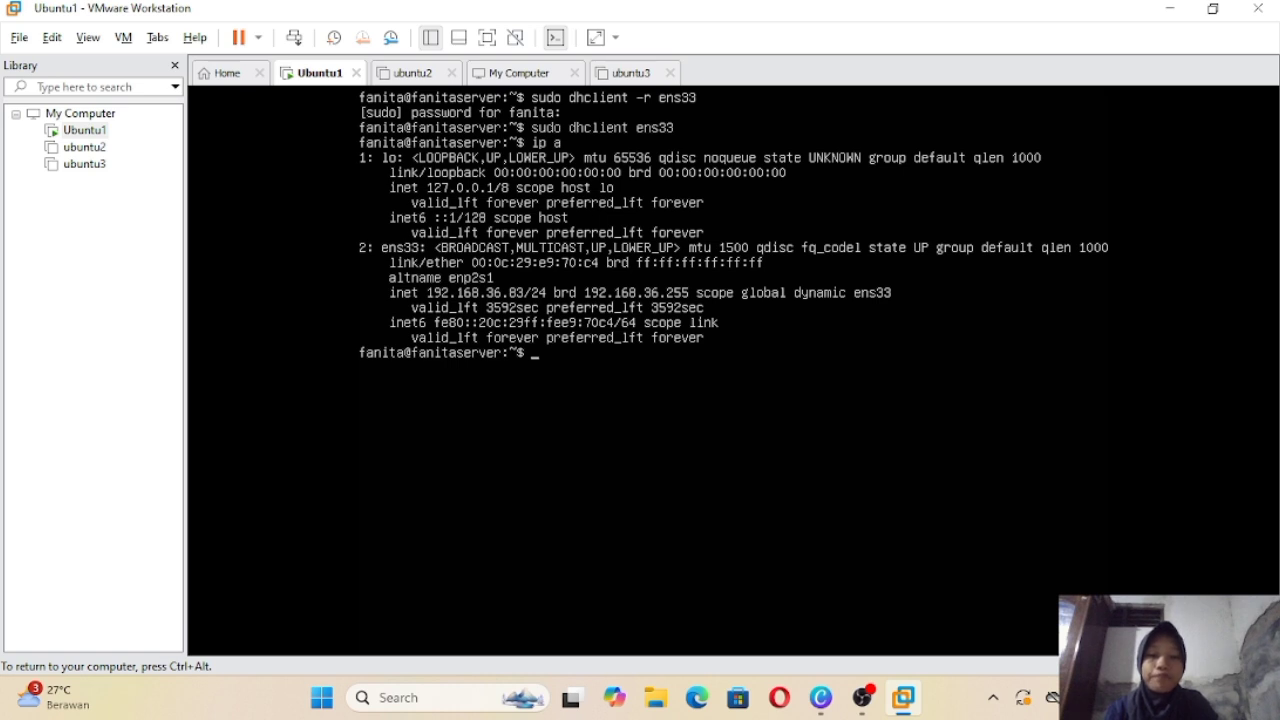
key("ctrl+alt")
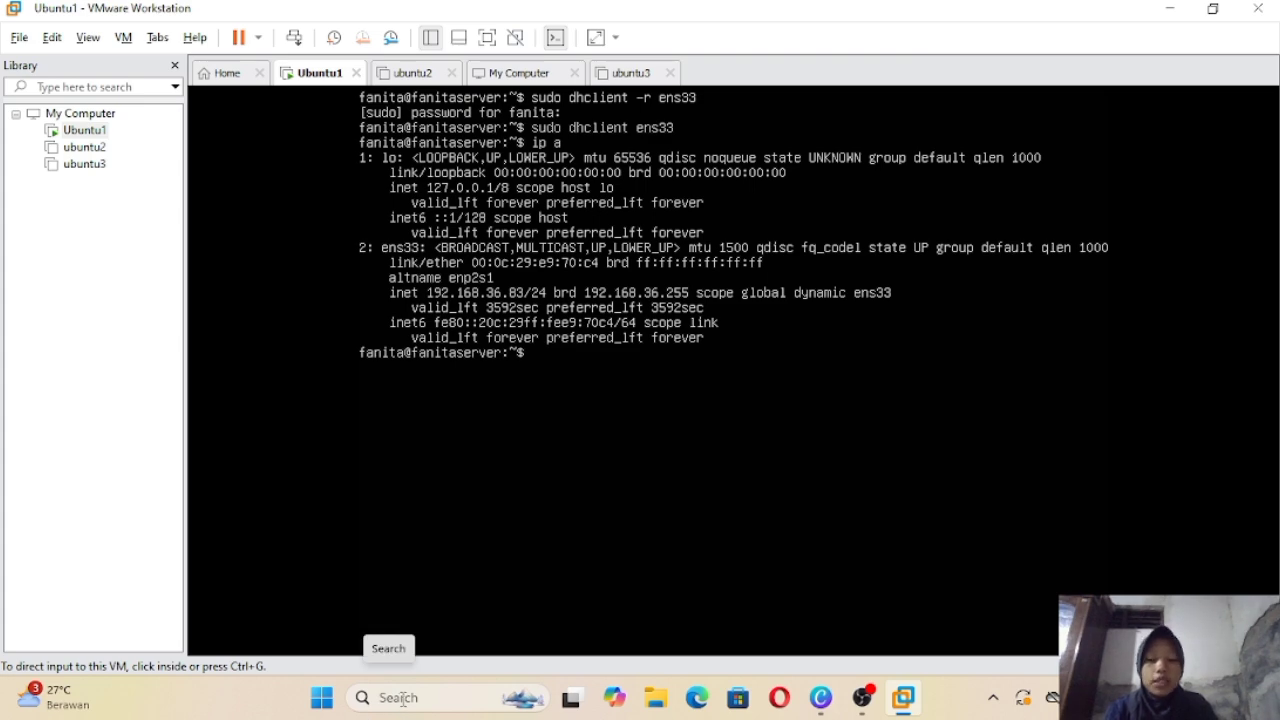
left_click(403, 696)
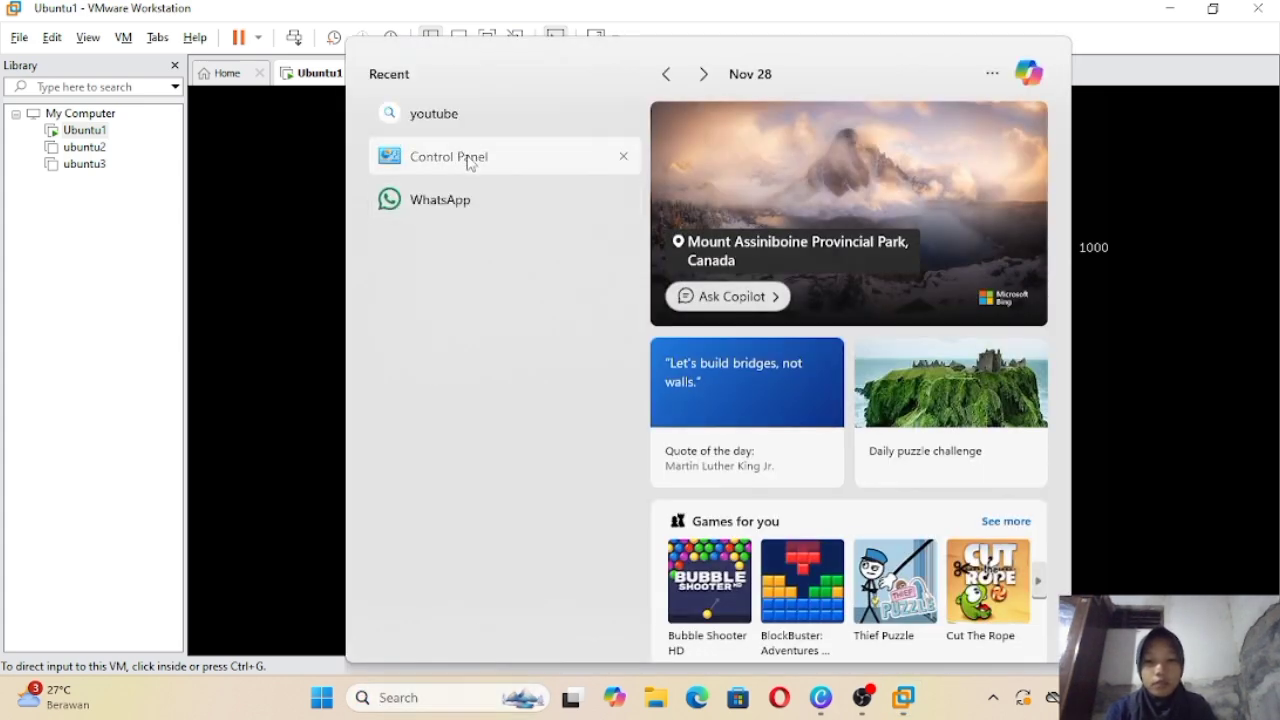
left_click(469, 160)
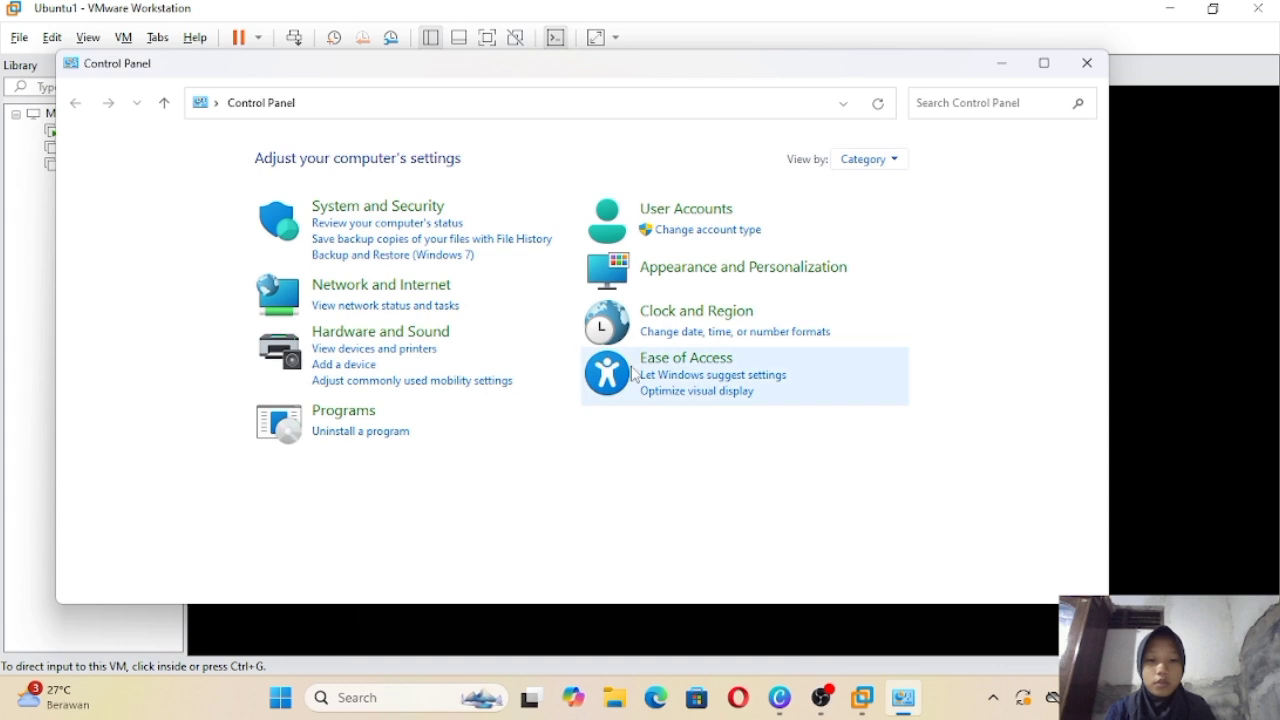
left_click(405, 288)
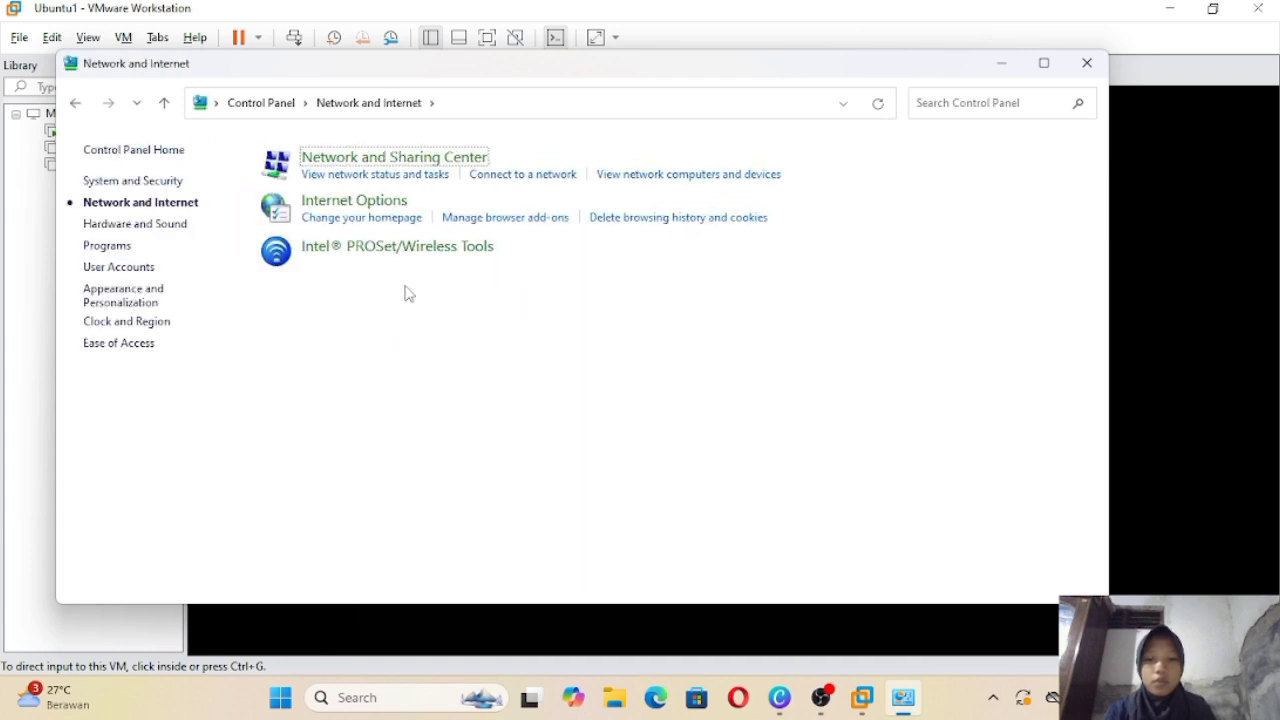
left_click(386, 160)
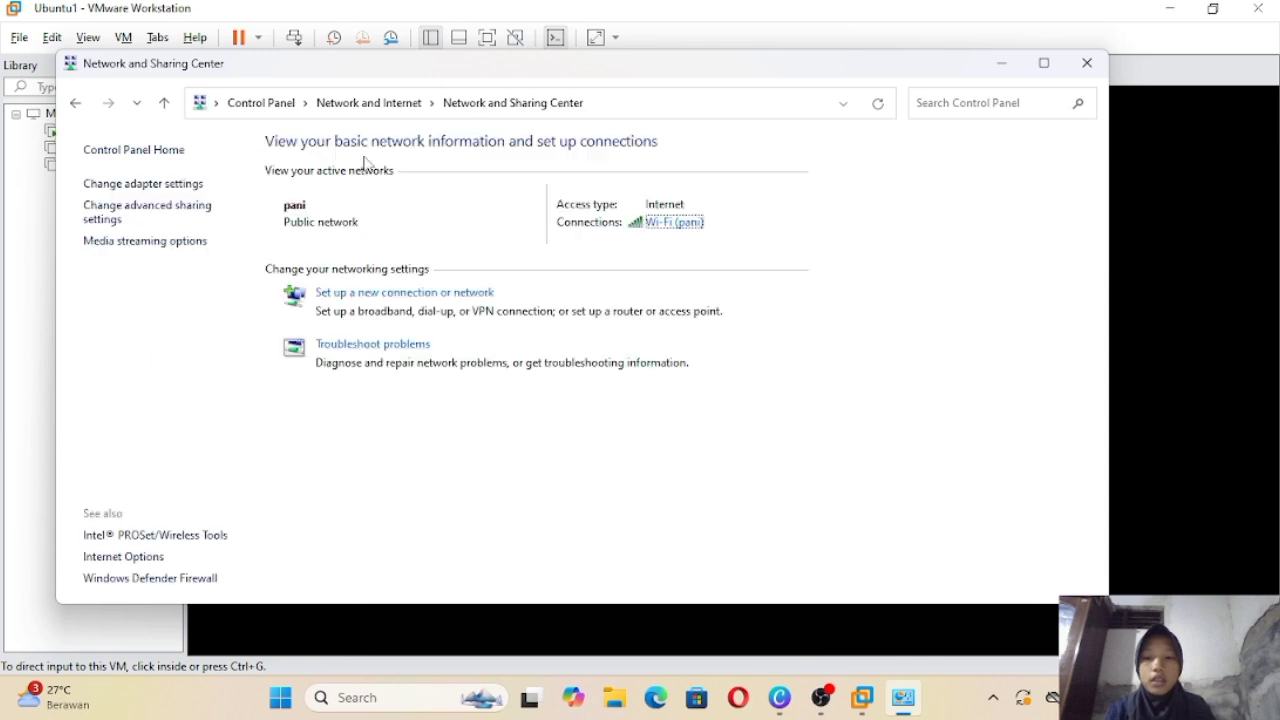
left_click(163, 184)
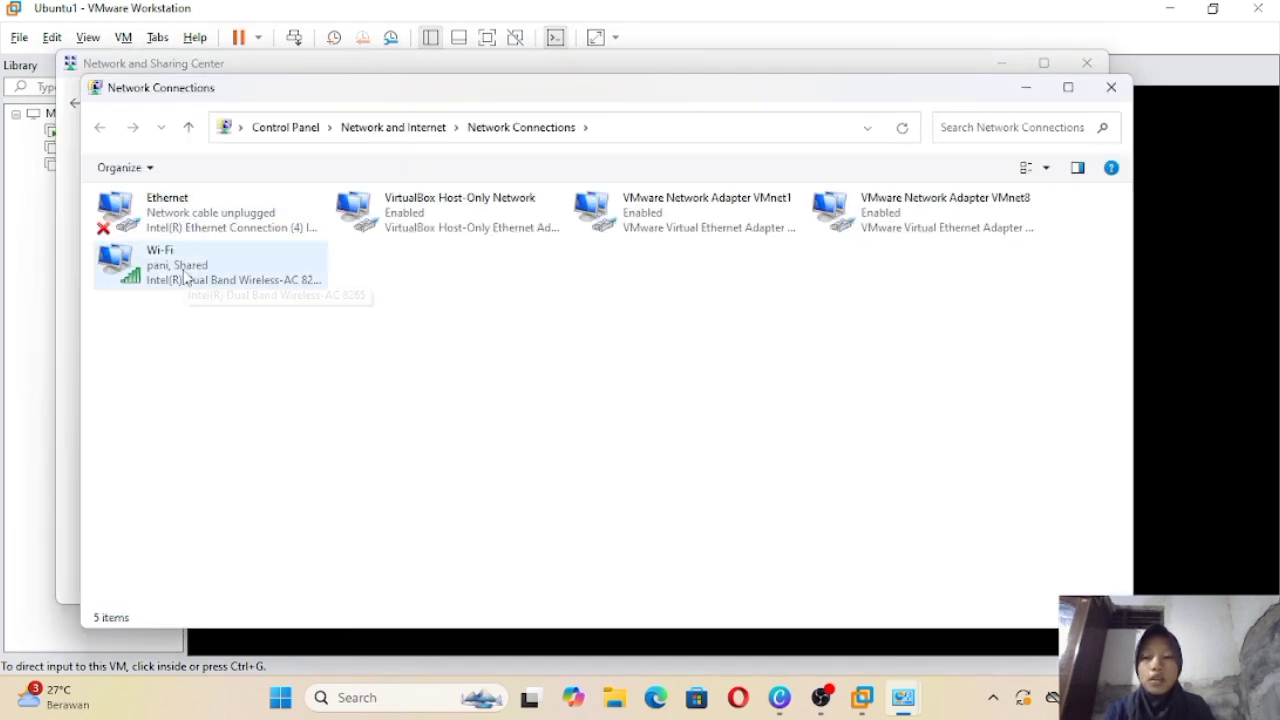
left_click(185, 280)
double_click(185, 280)
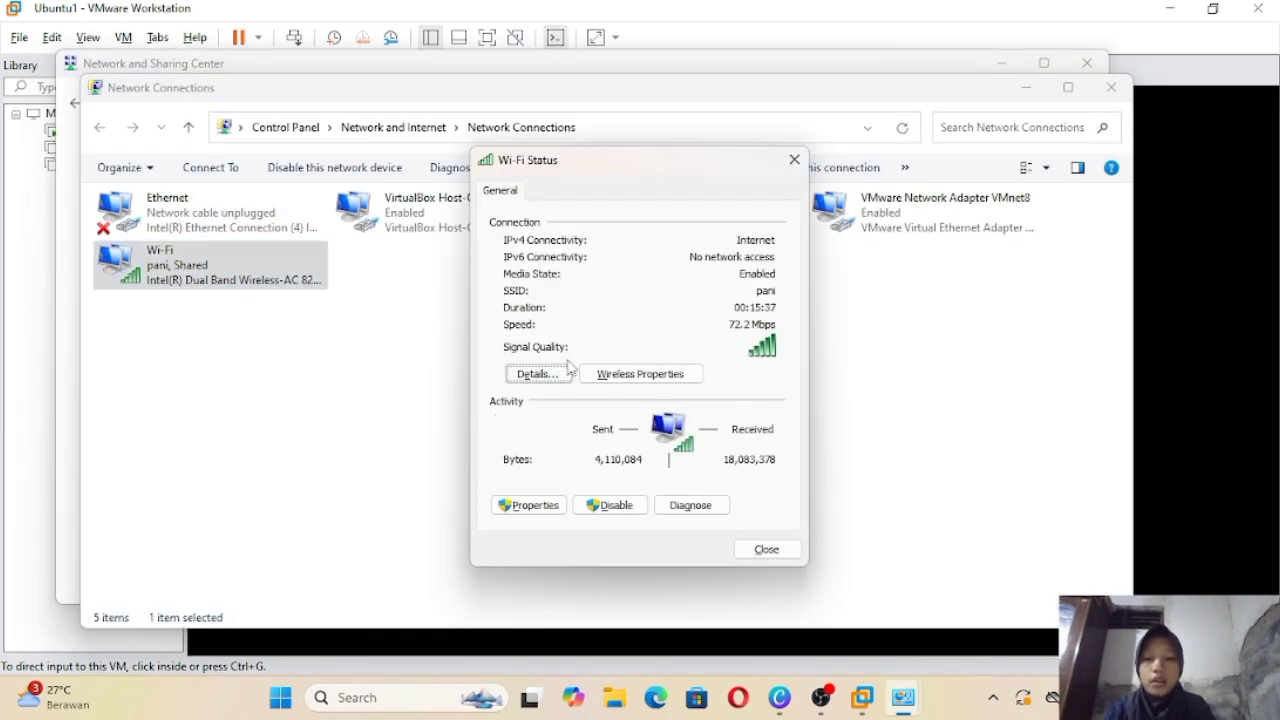
left_click(536, 372)
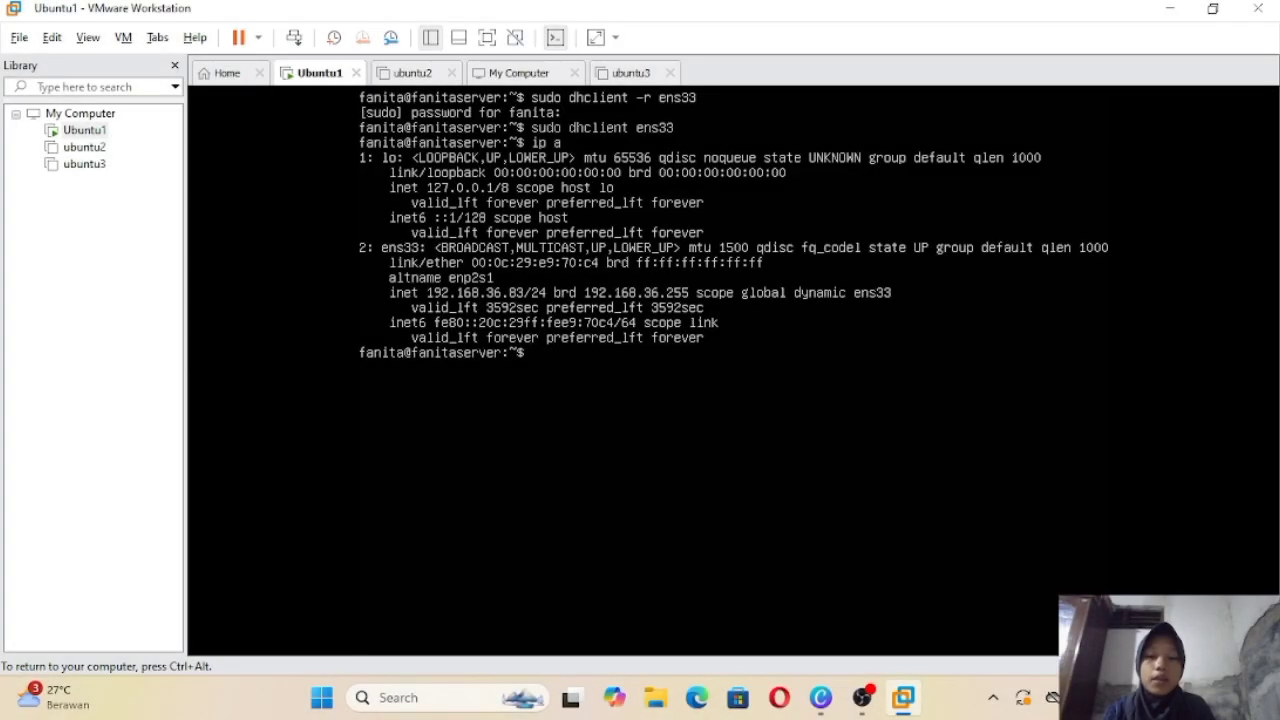
key("ctrl+alt")
Step: Advance the Canva slideshow to the host-only network diagram, then exit the slideshow
left_click(344, 386)
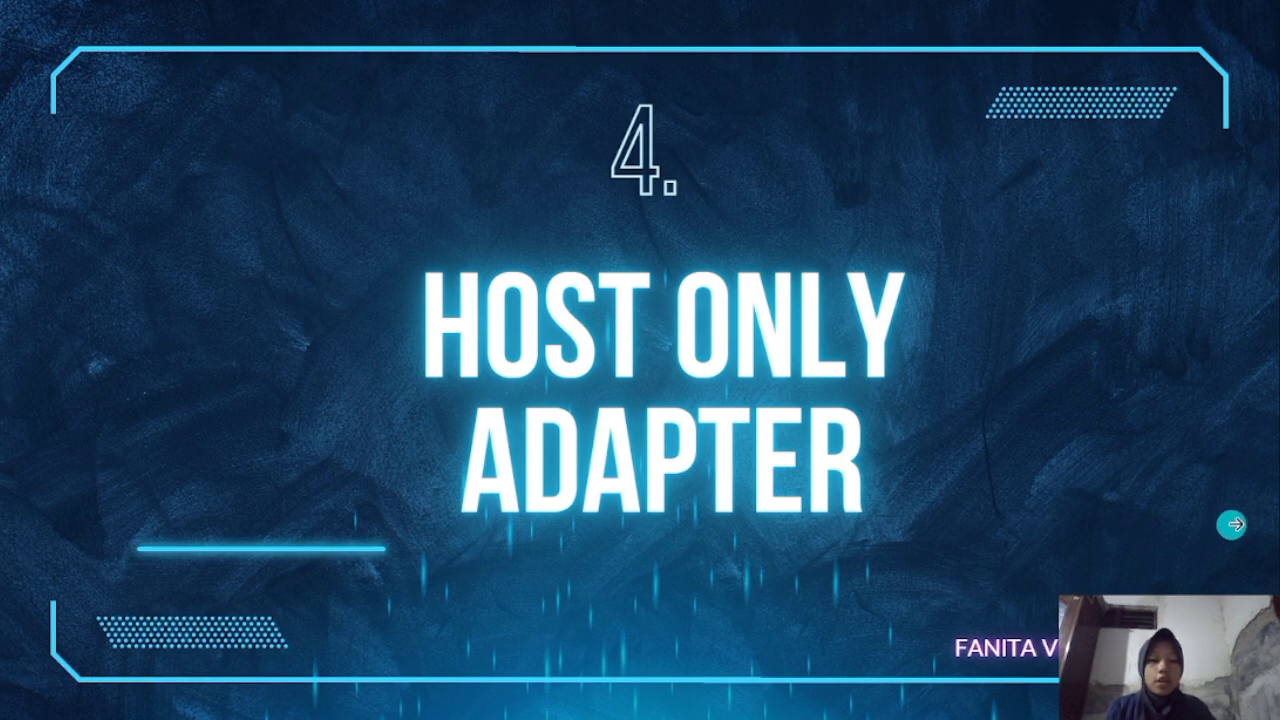
left_click(1232, 473)
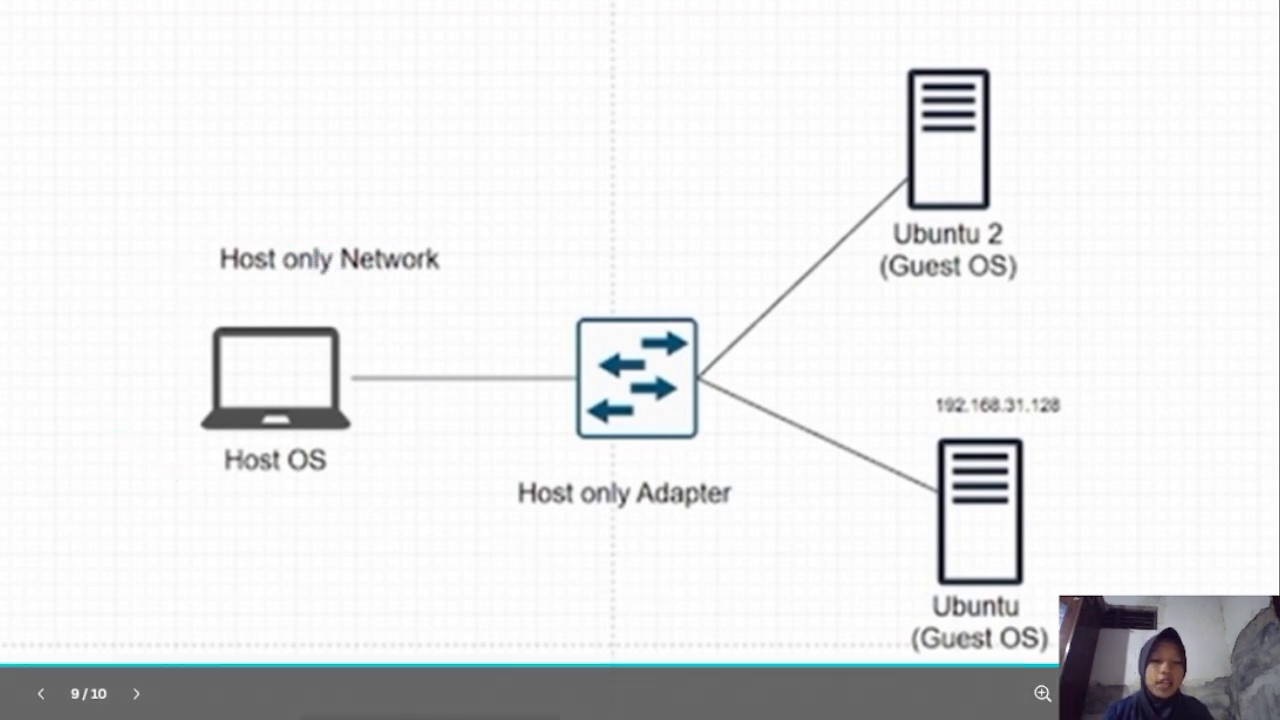
key("Escape")
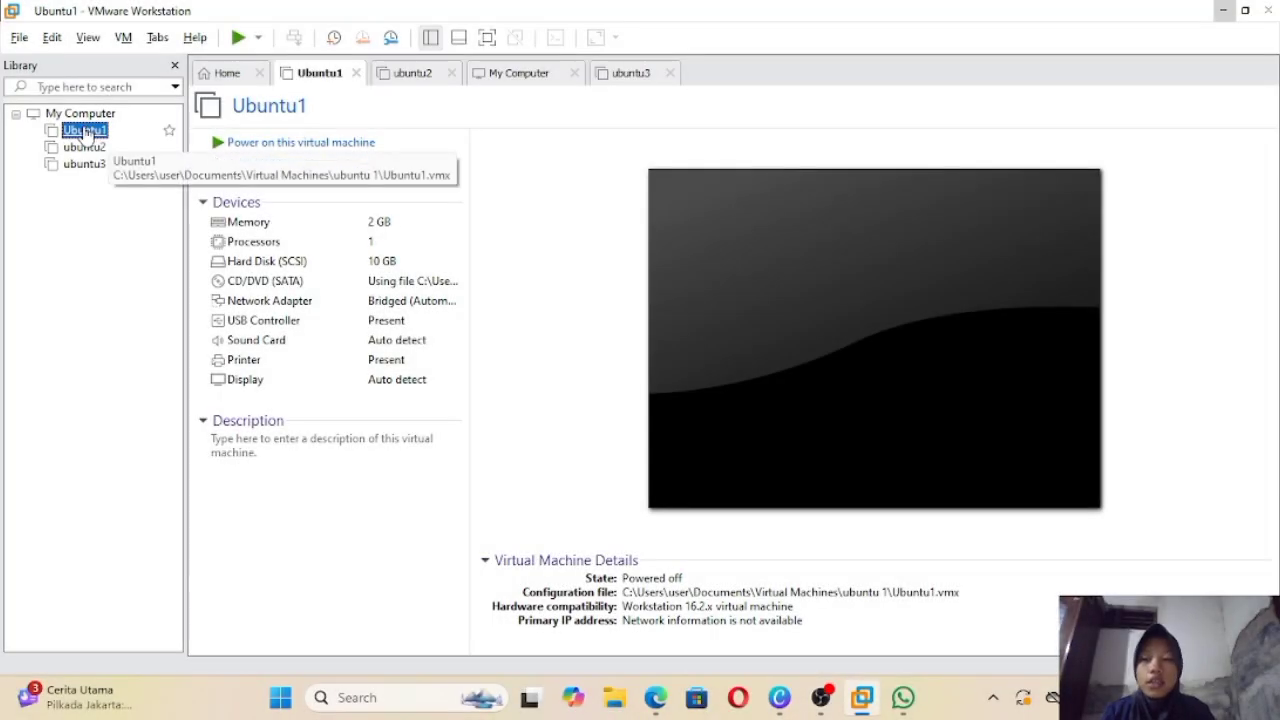
left_click(50, 40)
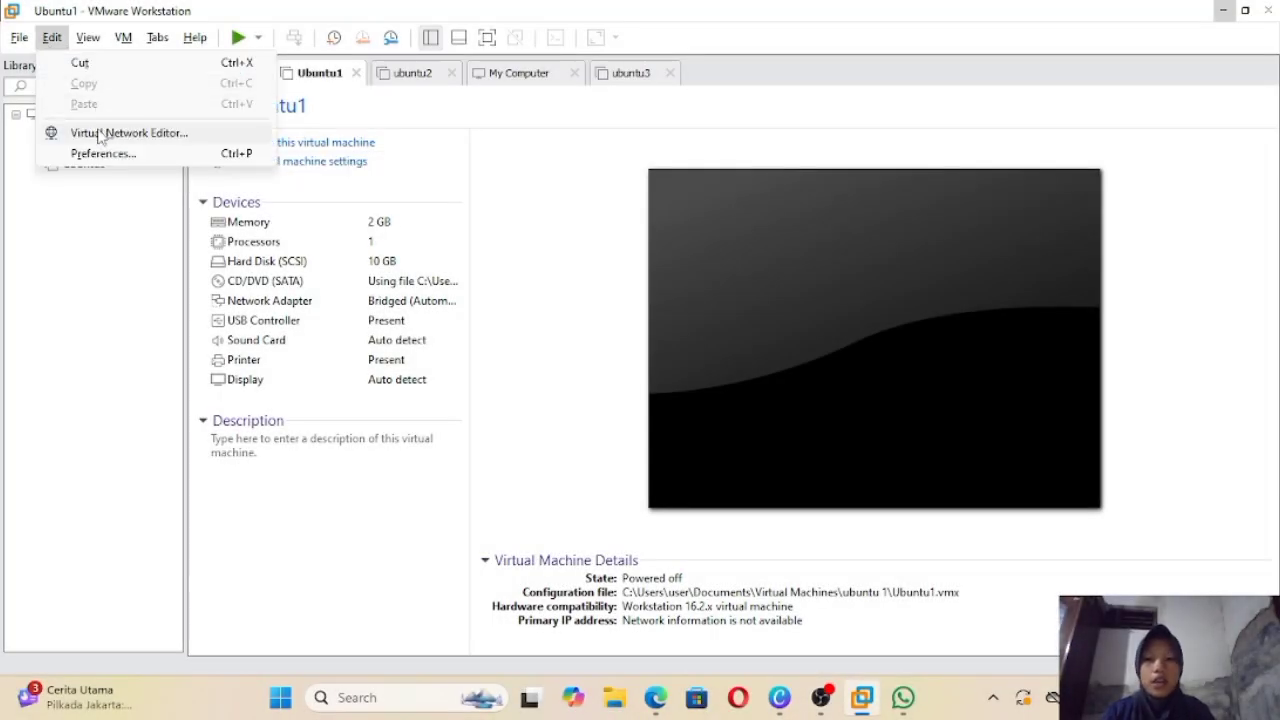
left_click(100, 133)
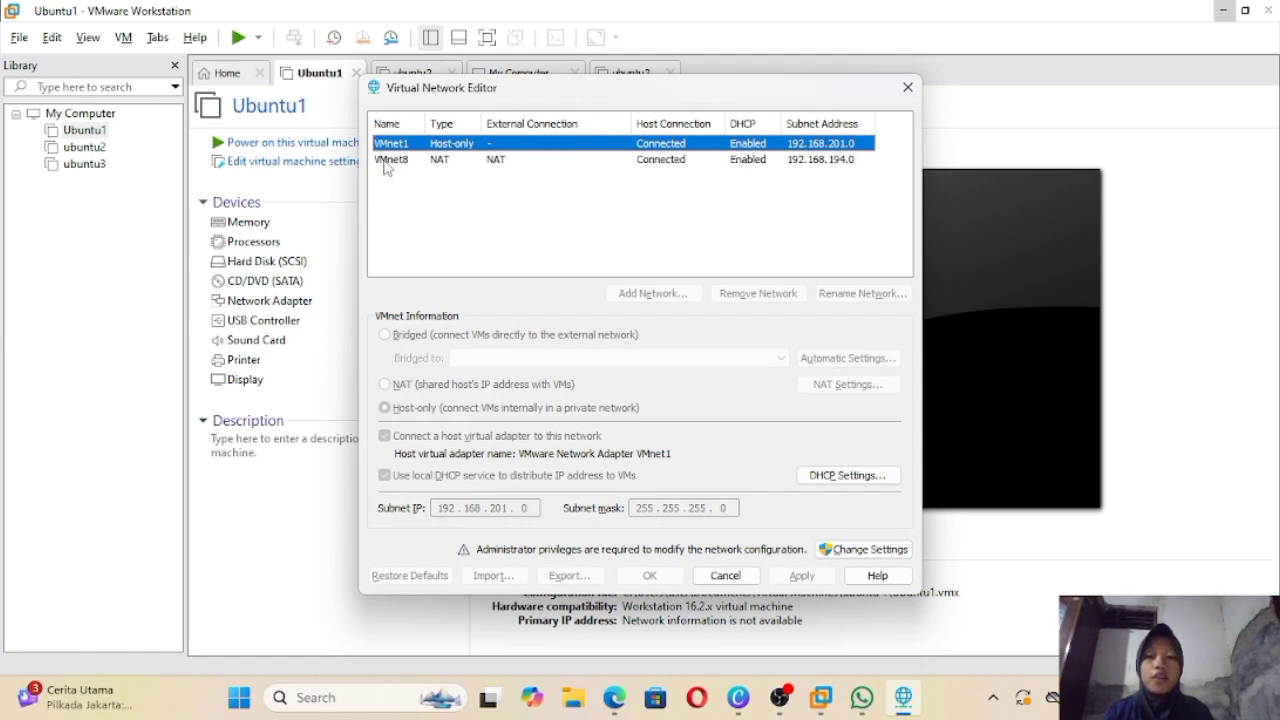
left_click(390, 162)
left_click(401, 148)
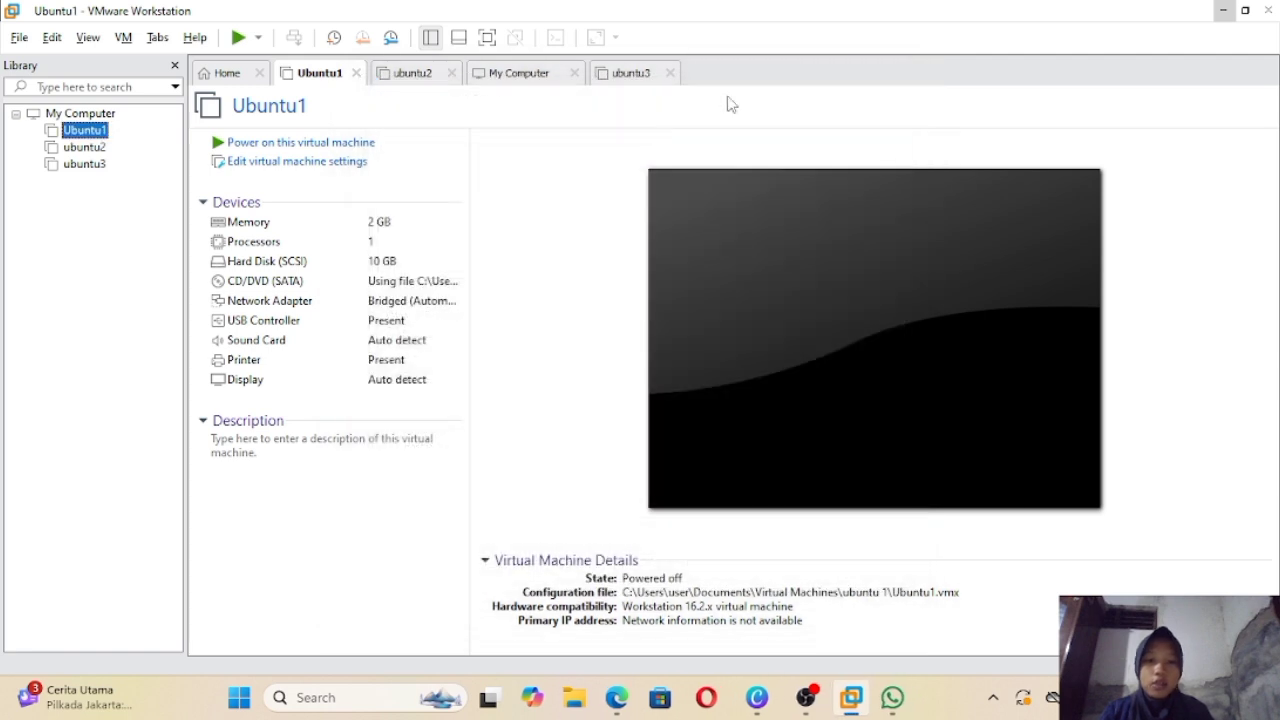
left_click(908, 87)
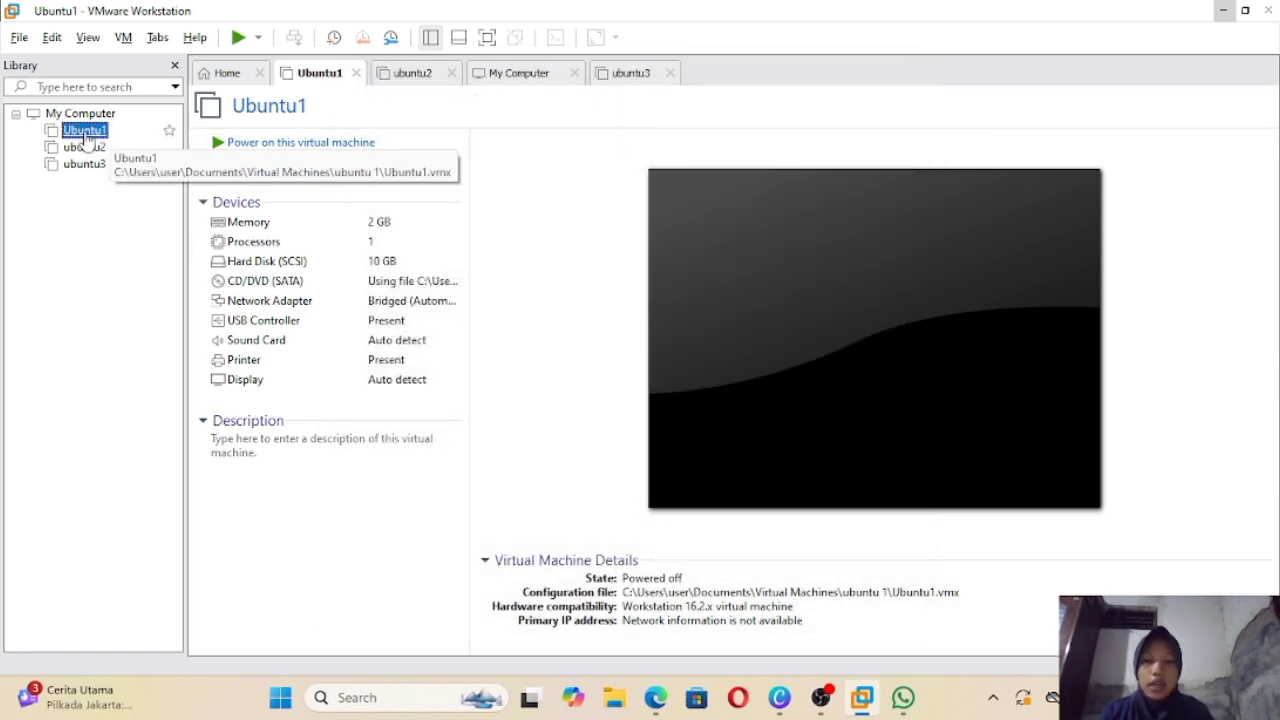
Step: Switch Ubuntu1's network adapter to Host-only and save
right_click(86, 137)
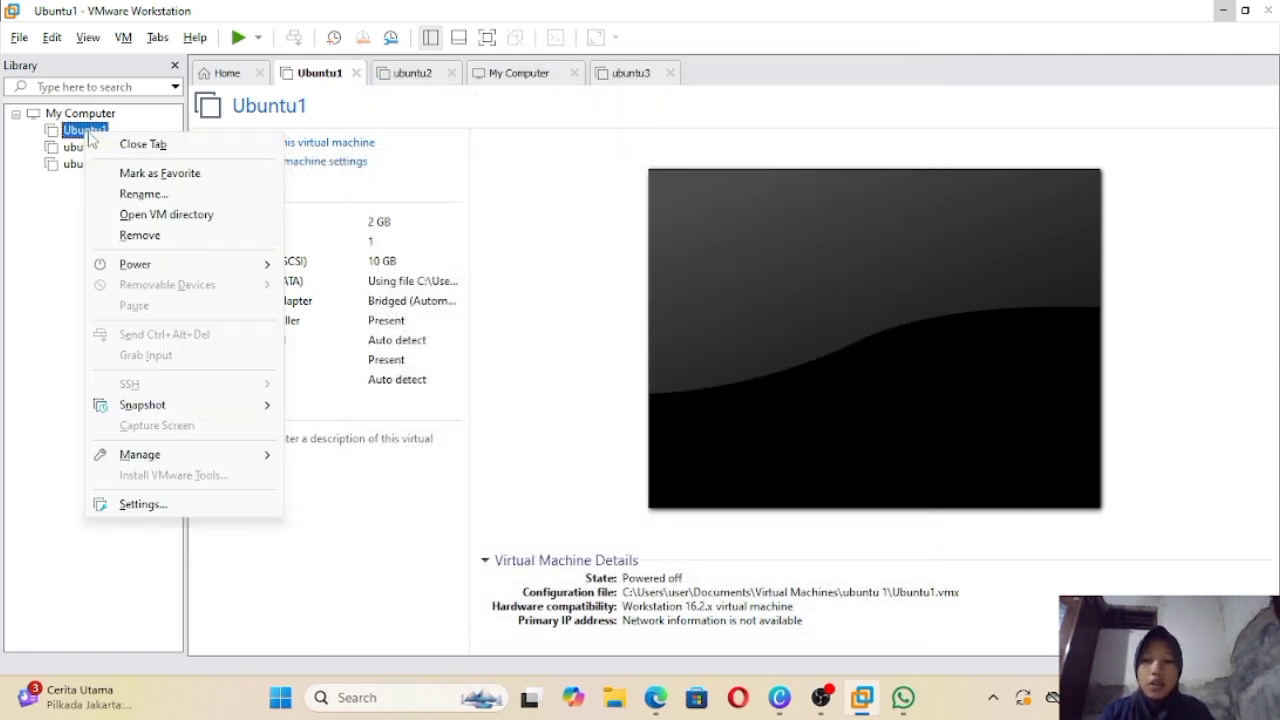
left_click(188, 506)
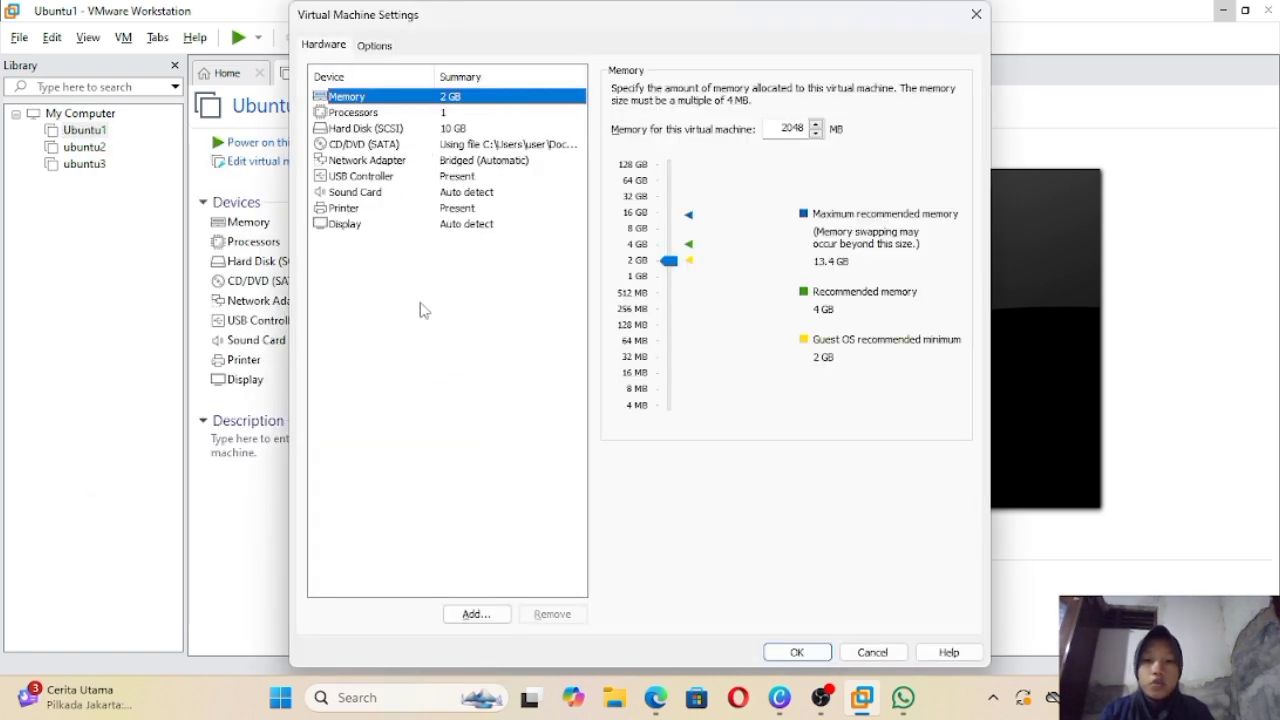
left_click(472, 161)
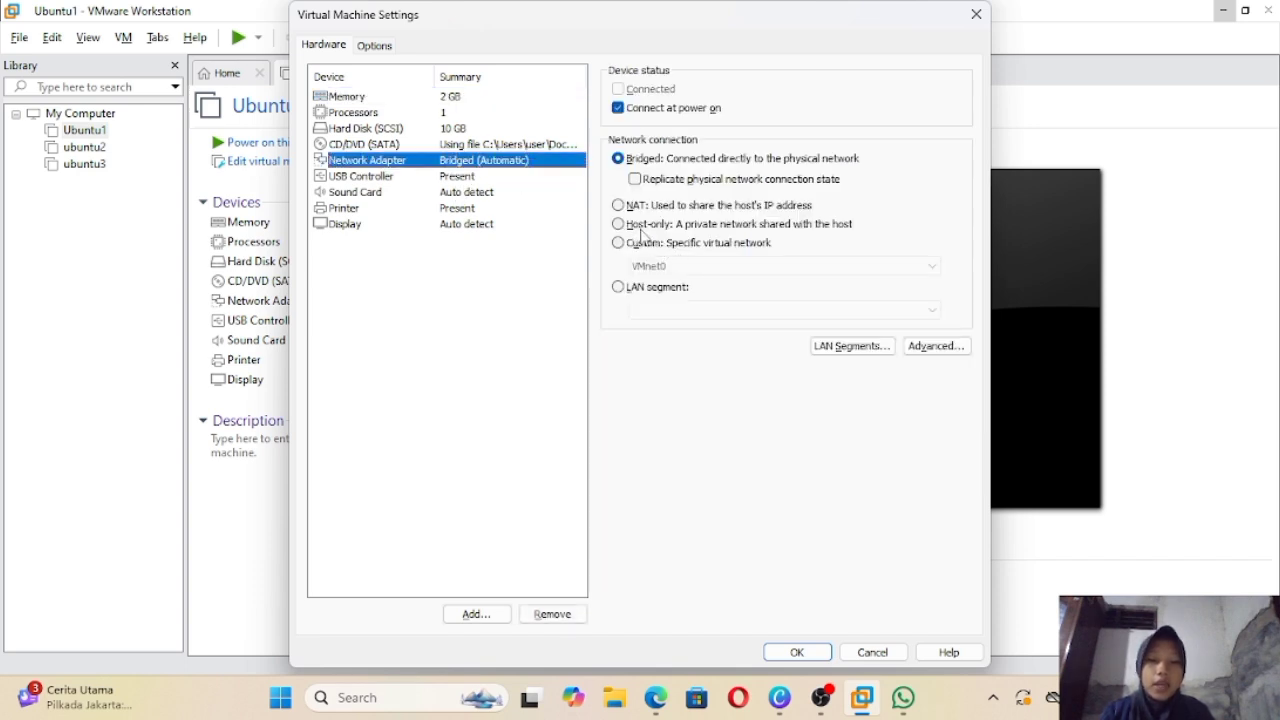
left_click(656, 225)
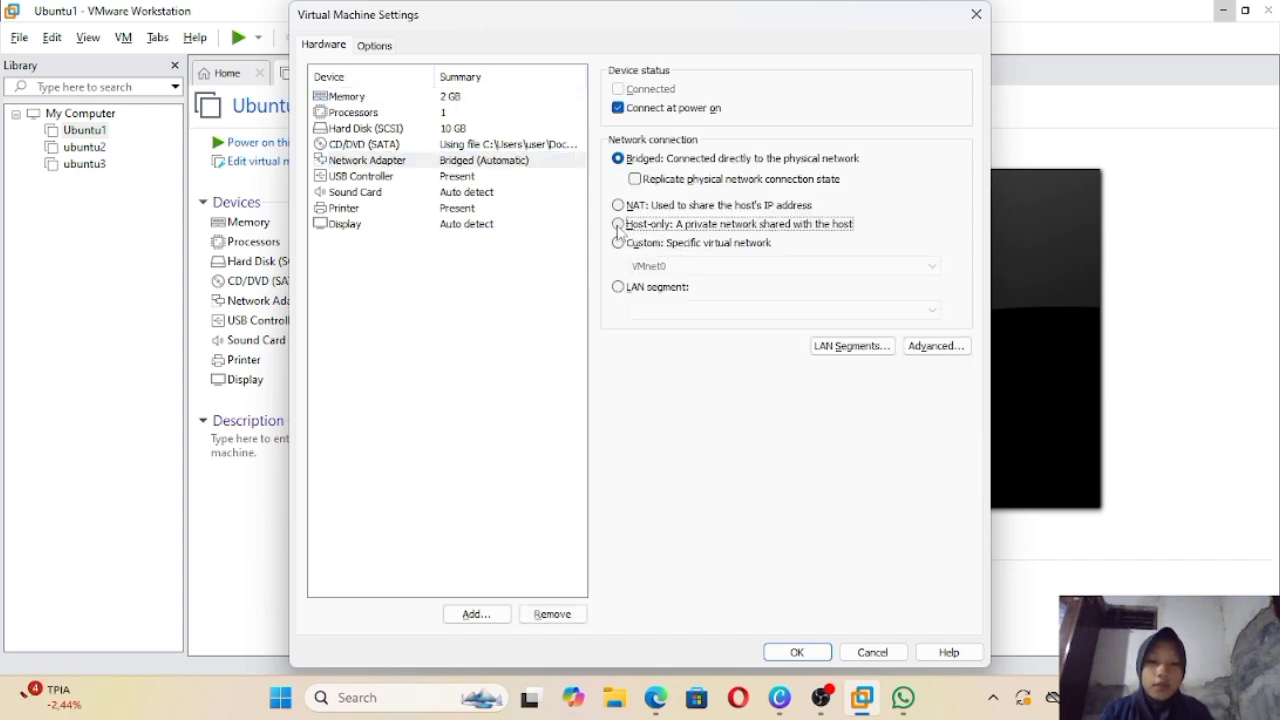
left_click(796, 652)
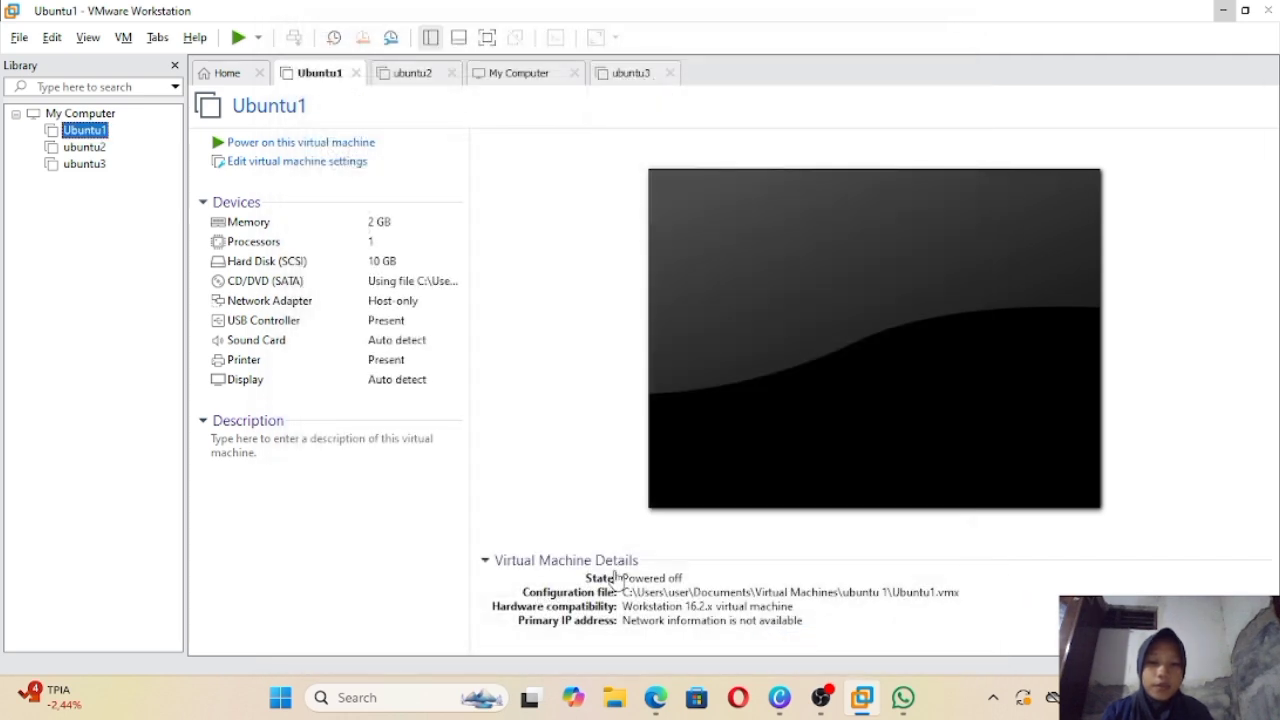
Step: Set ubuntu2's network adapter to Host-only too, then reselect Ubuntu1 in the library
left_click(93, 147)
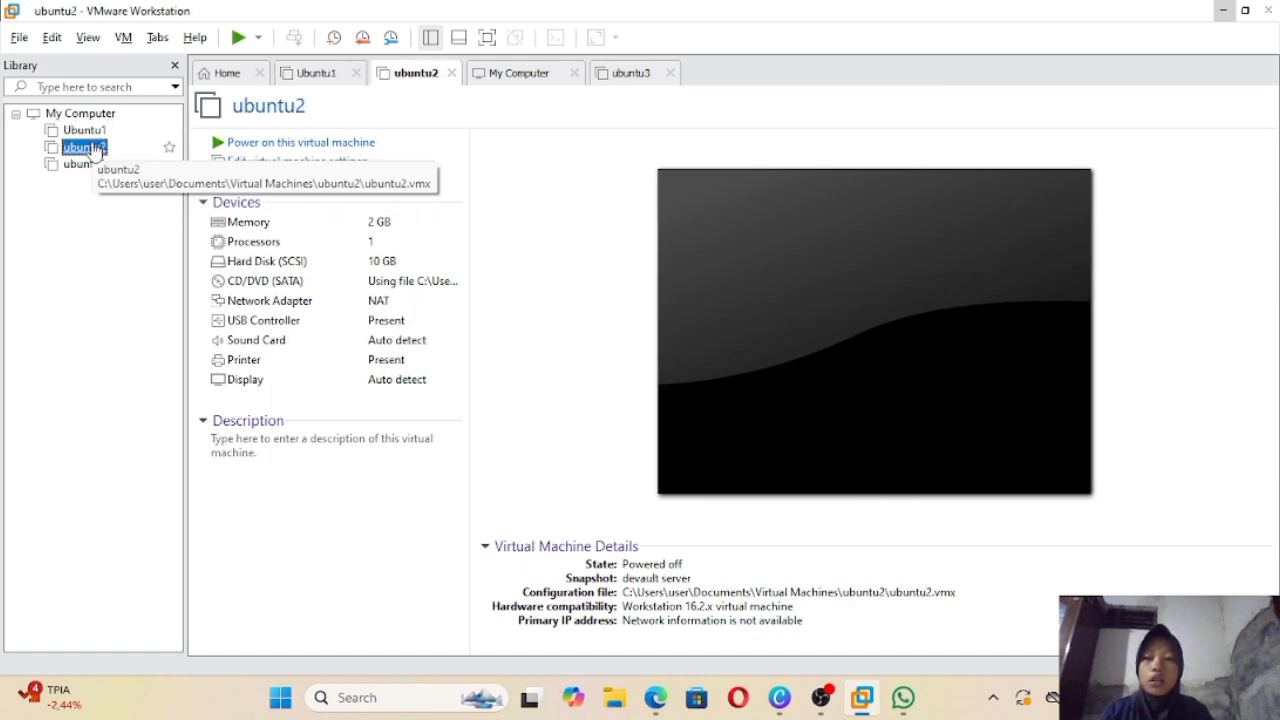
right_click(93, 148)
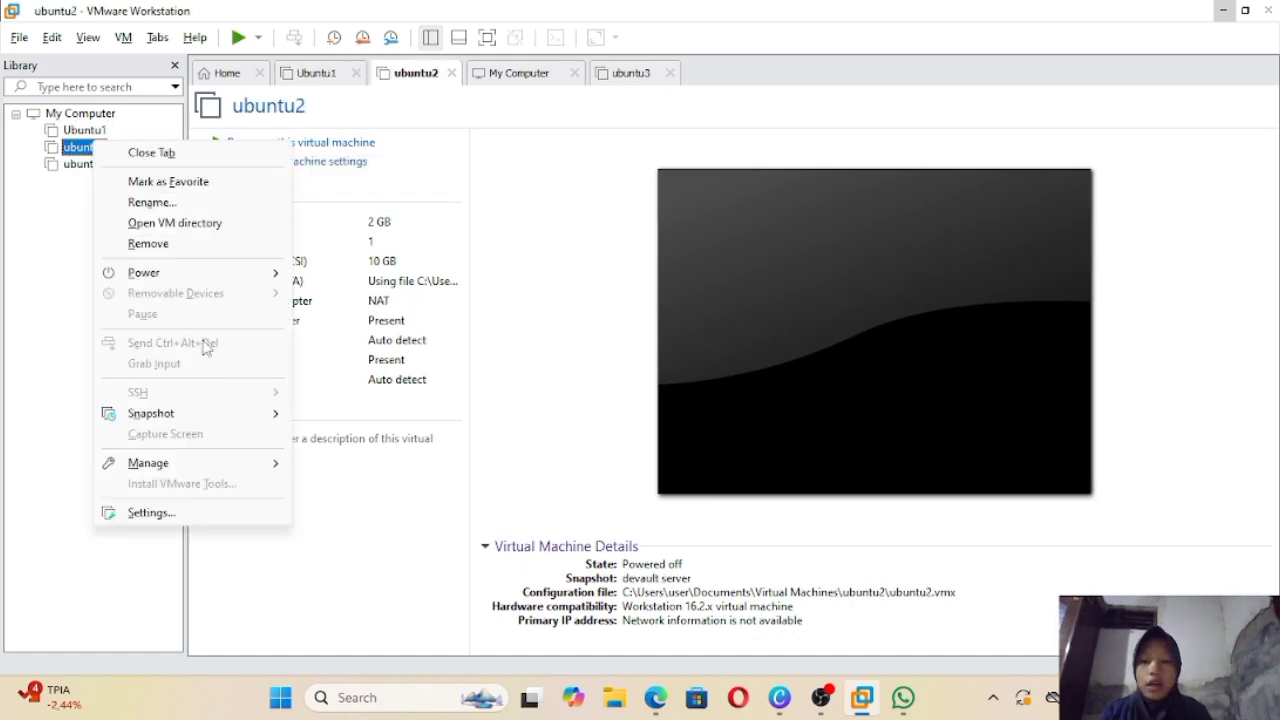
left_click(204, 512)
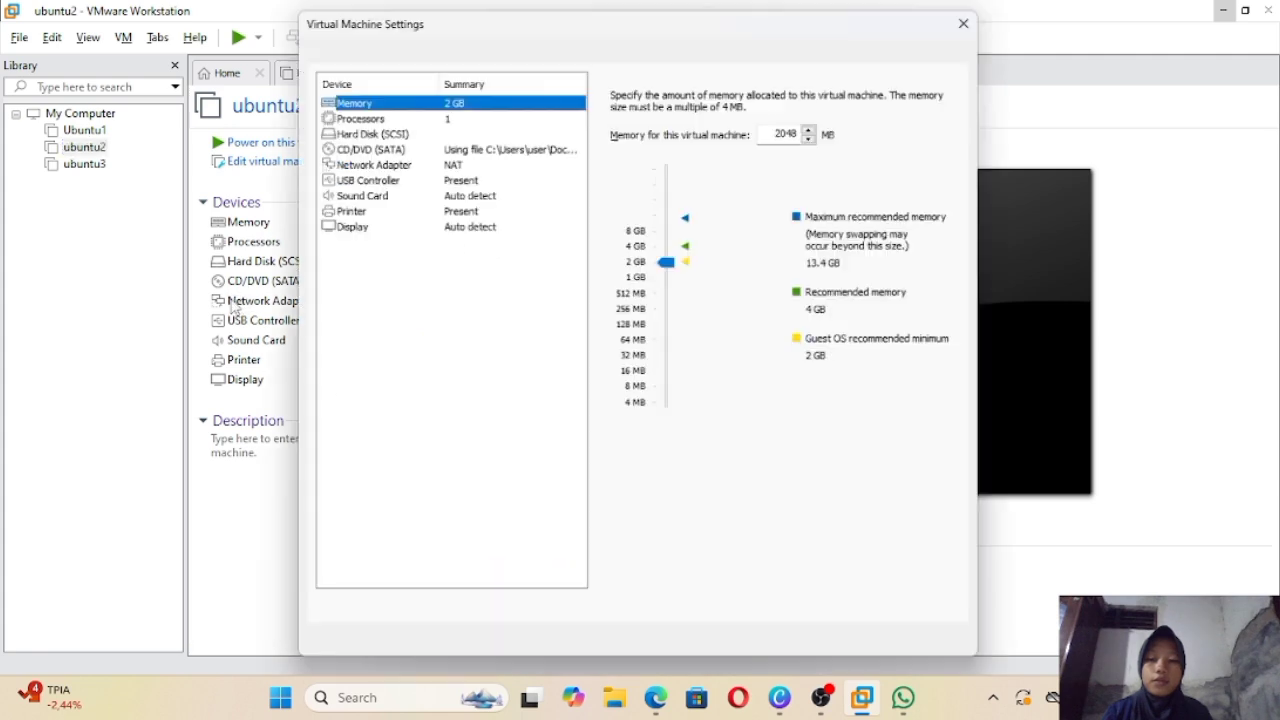
left_click(392, 162)
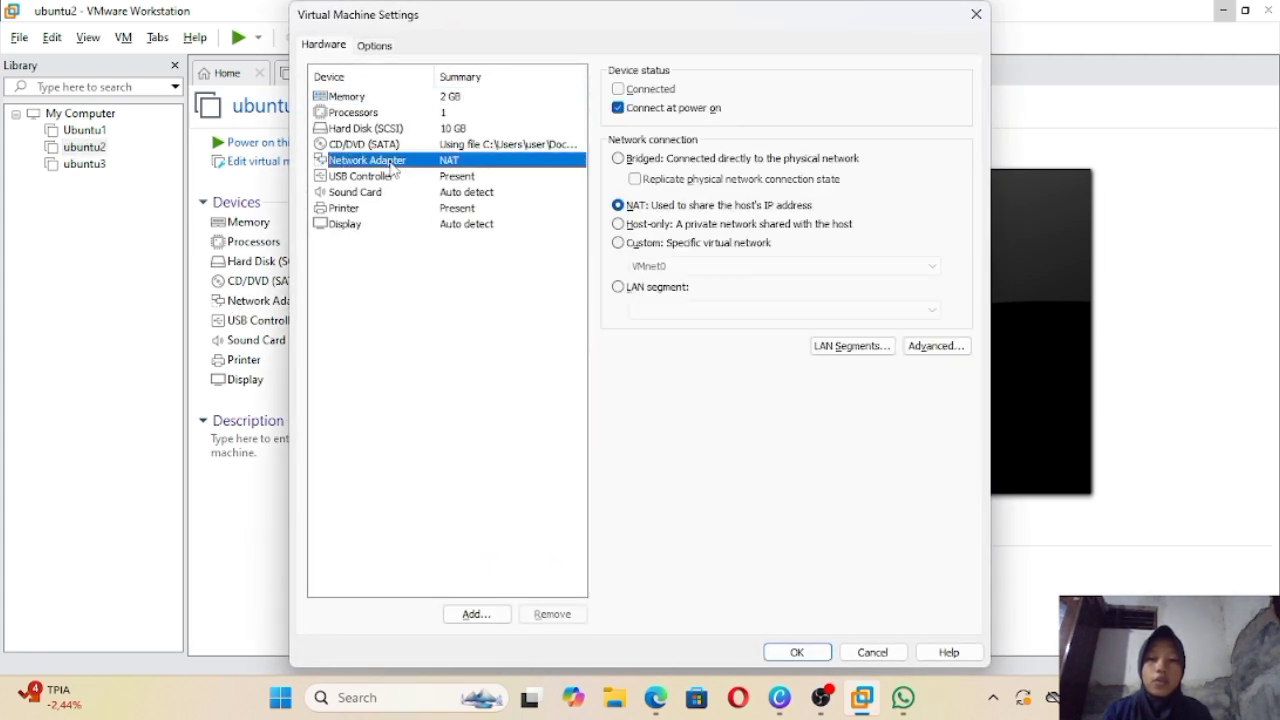
left_click(624, 226)
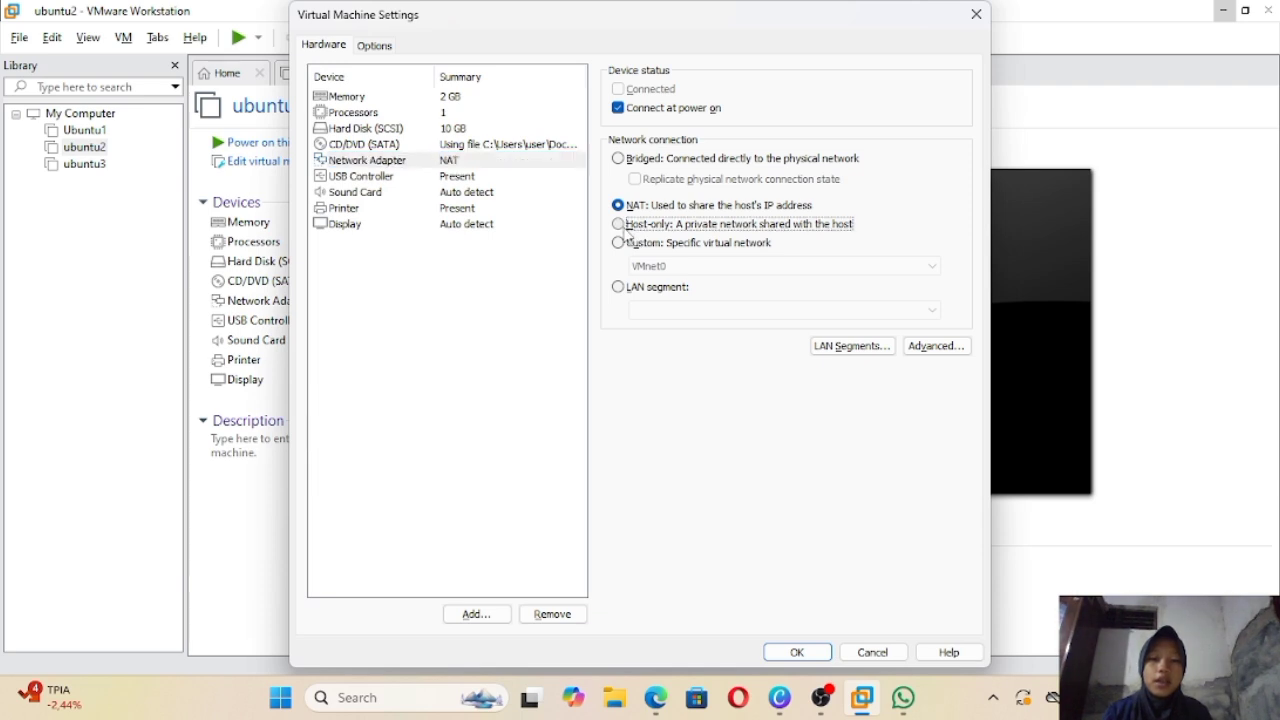
left_click(797, 652)
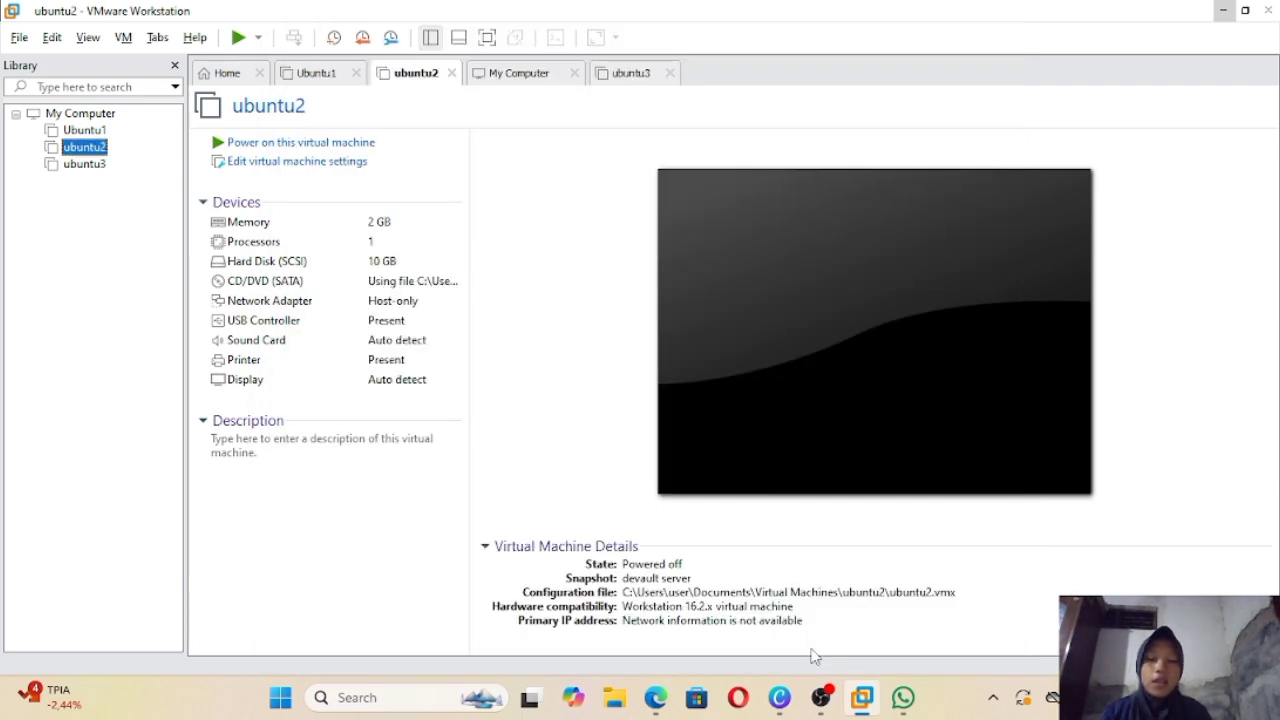
left_click(86, 131)
left_click(88, 147)
Step: Power on Ubuntu1 and ubuntu2, dismissing each side-channel mitigations hint
left_click(87, 135)
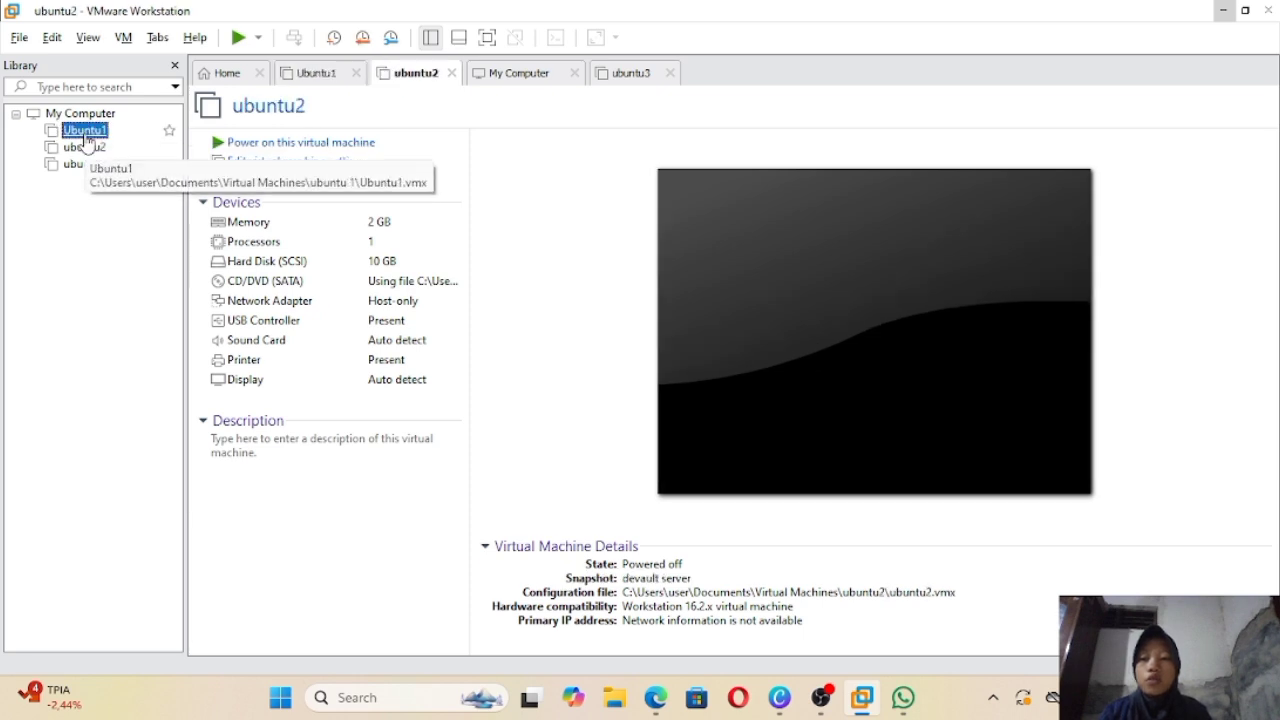
left_click(264, 147)
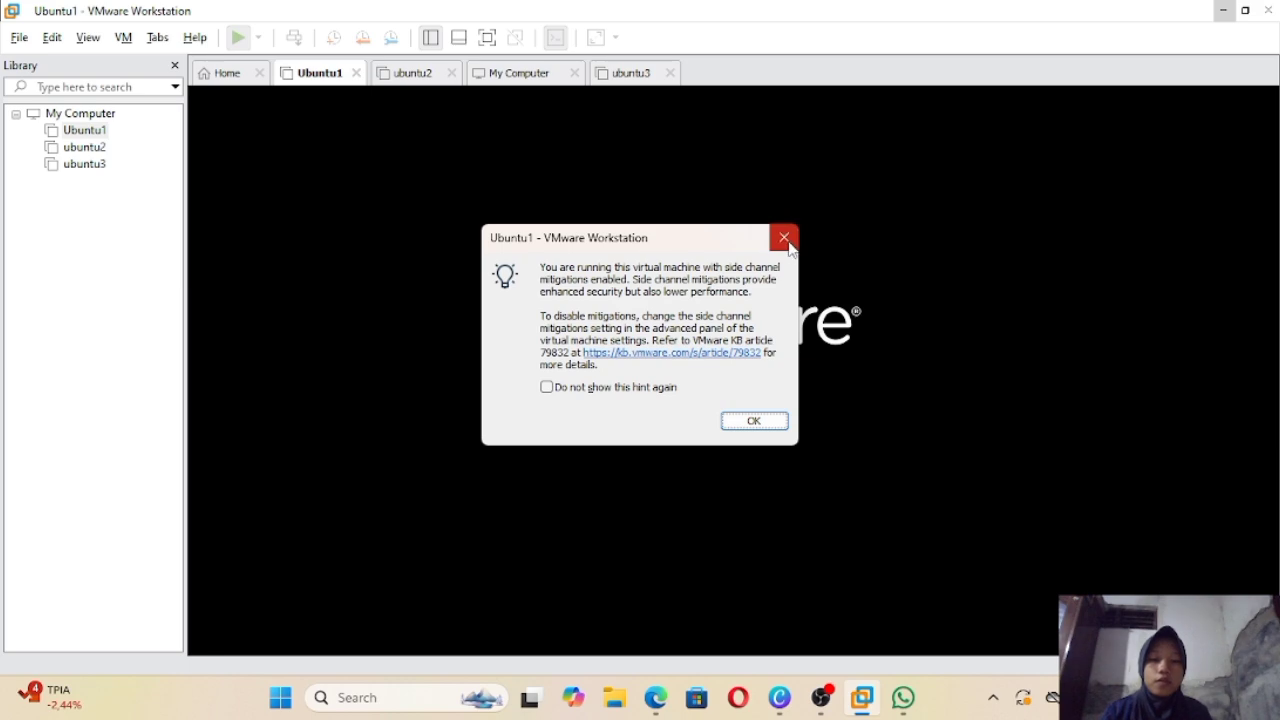
left_click(784, 238)
left_click(85, 147)
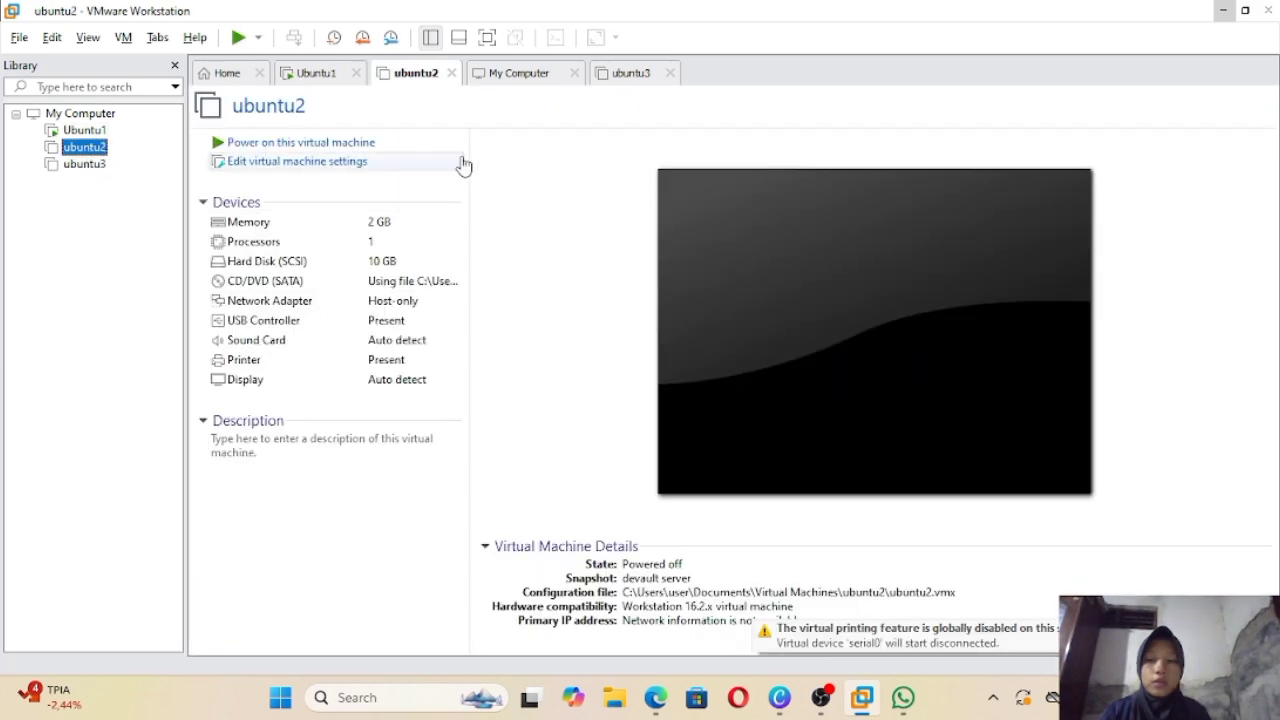
left_click(405, 142)
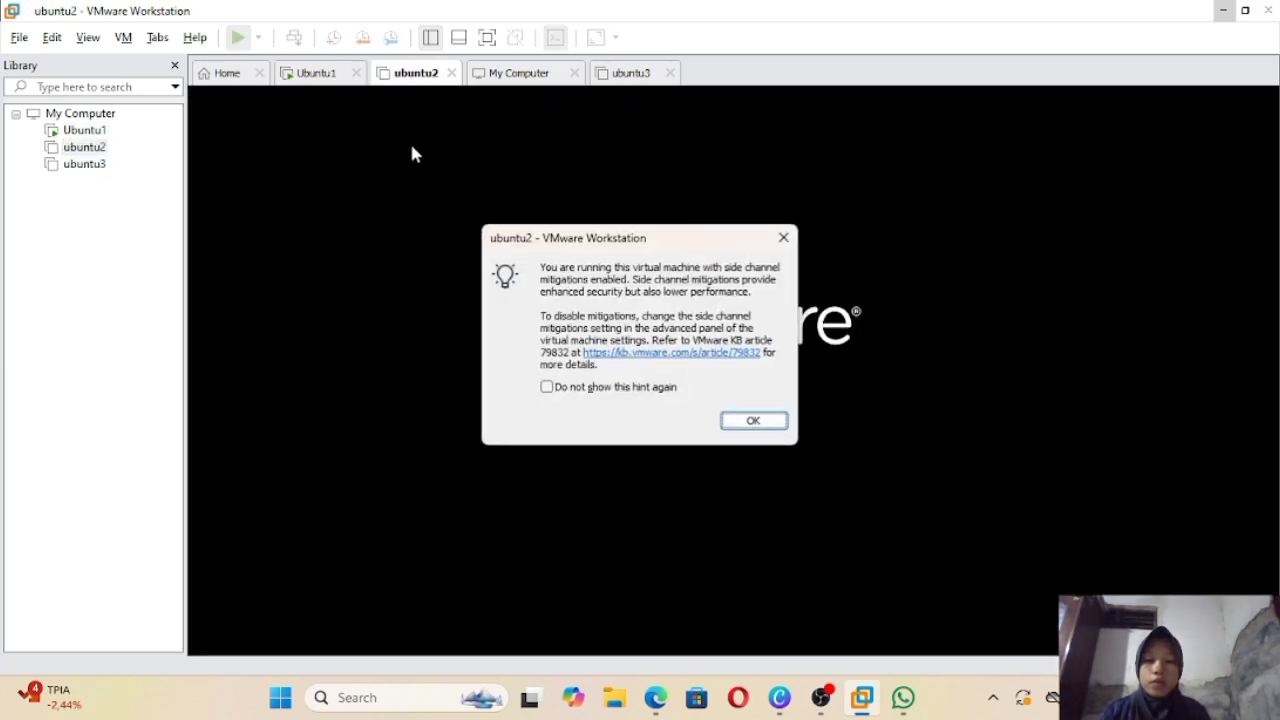
left_click(783, 238)
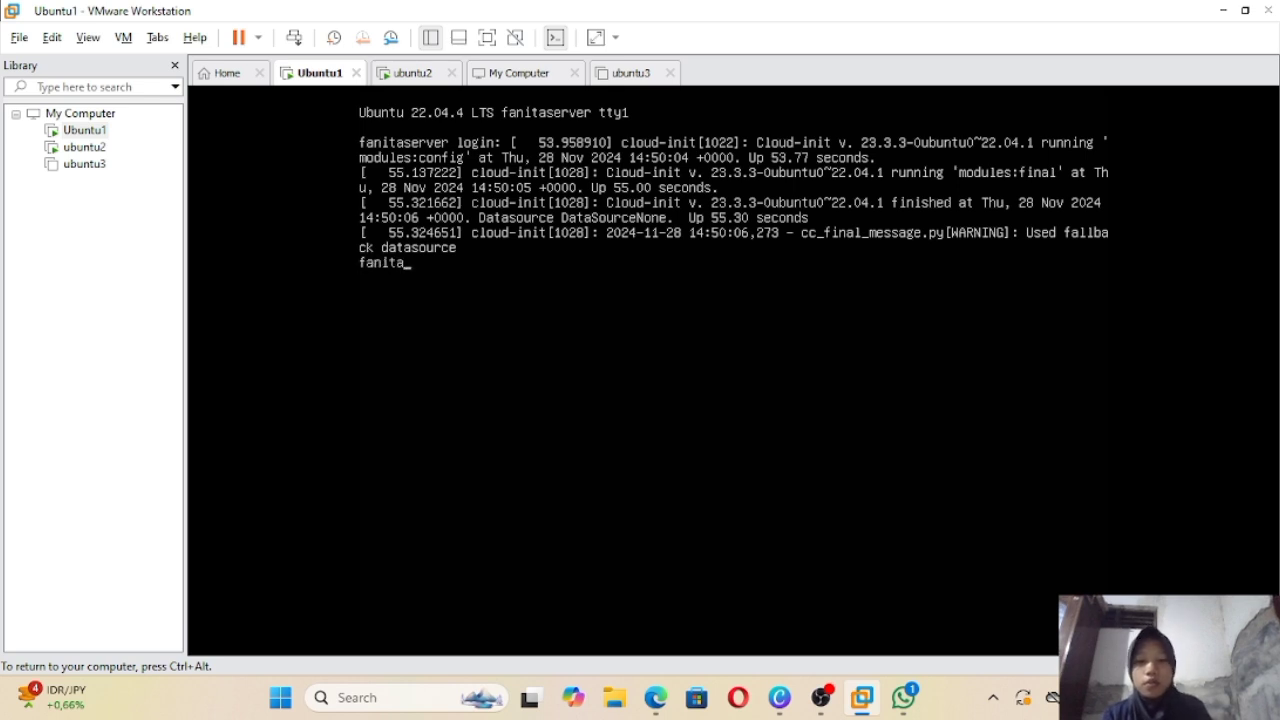
Step: Submit Ubuntu1's login, then log in on ubuntu2 and clear its console
key("Return")
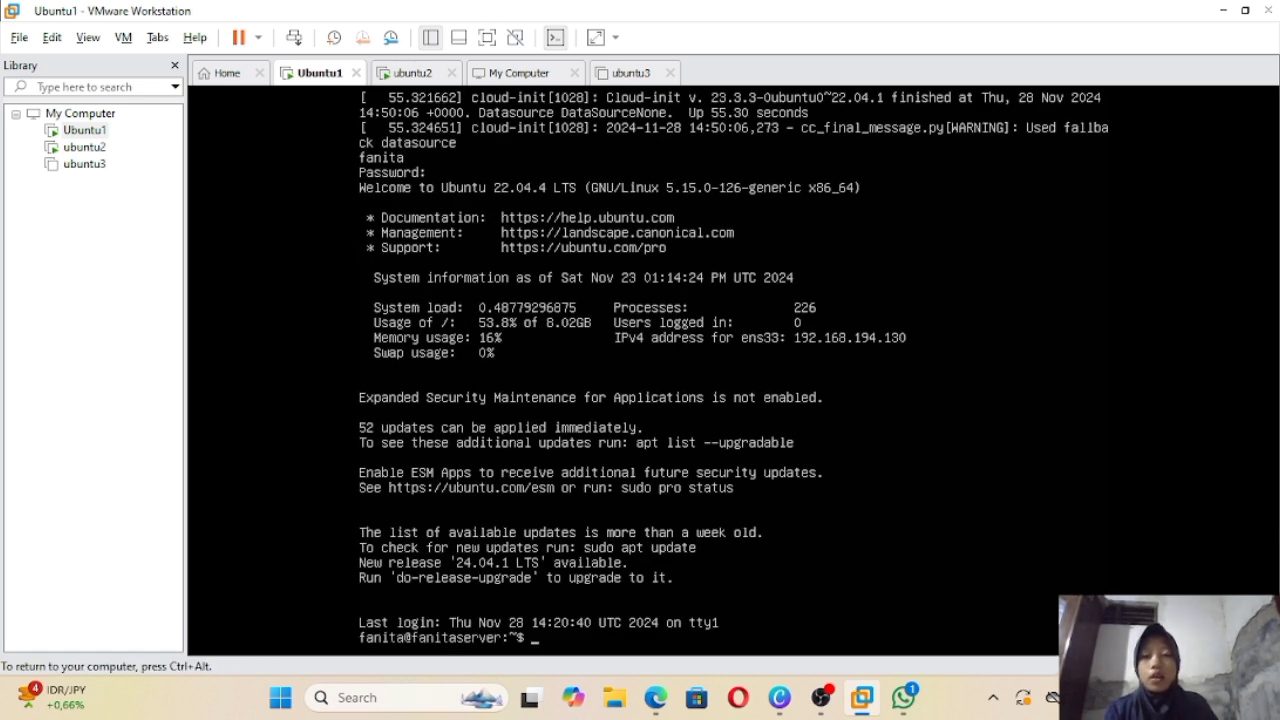
key("ctrl+alt")
left_click(415, 73)
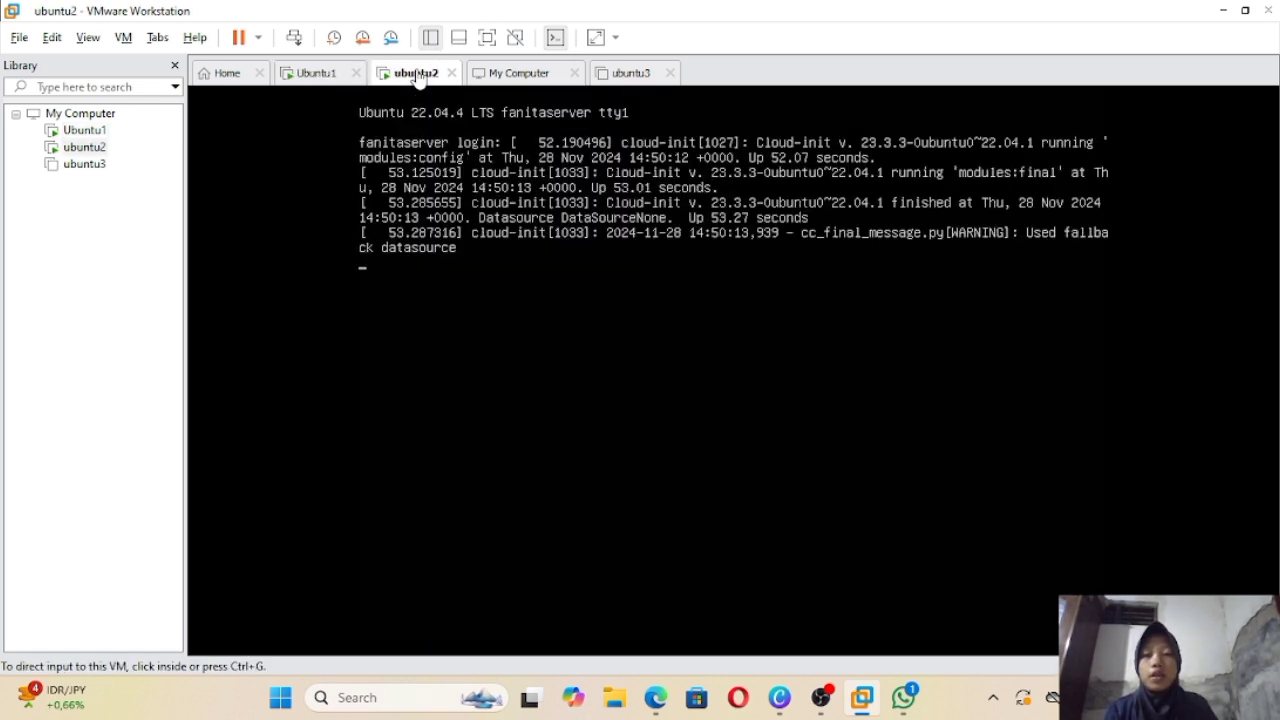
left_click(530, 284)
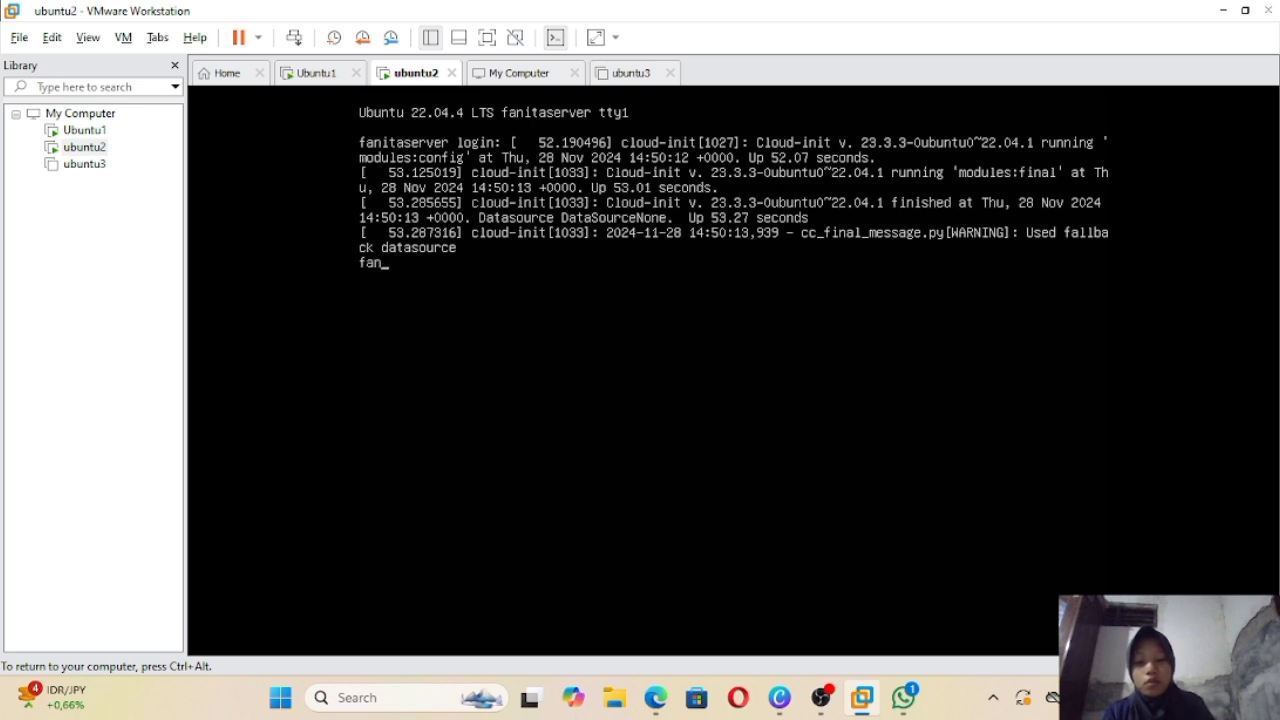
key("Return")
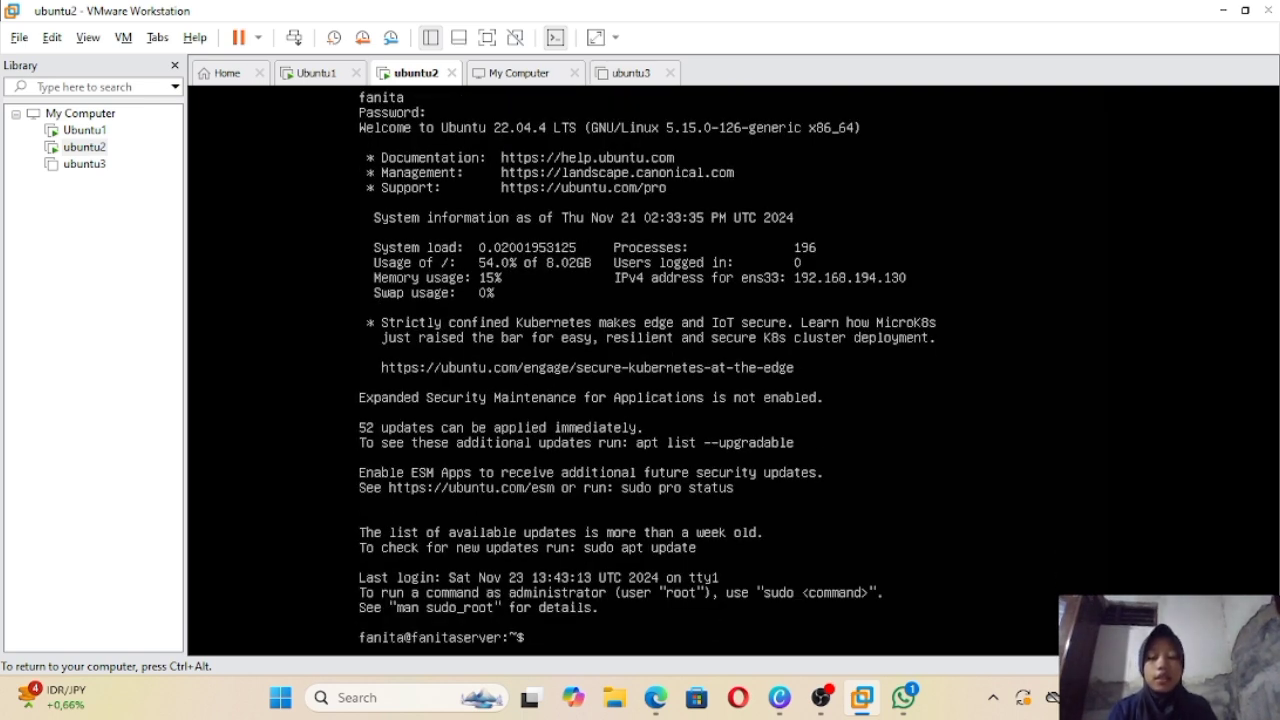
type("clear")
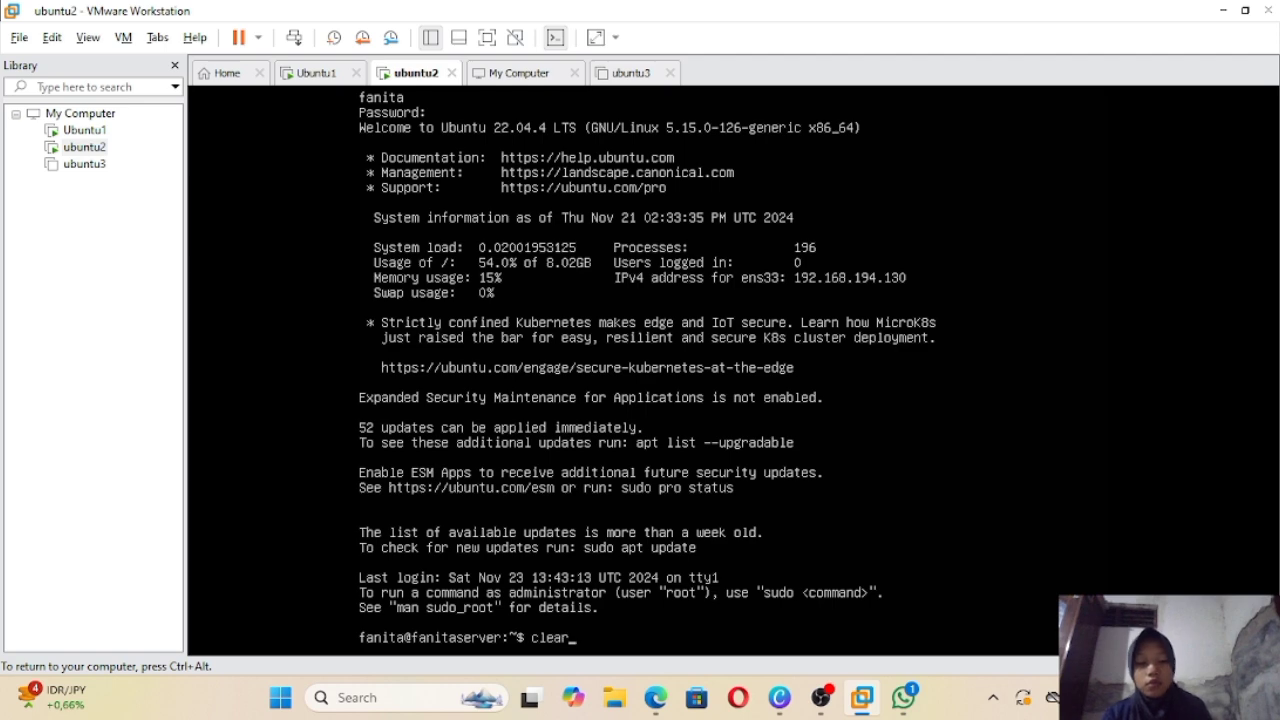
key("Return")
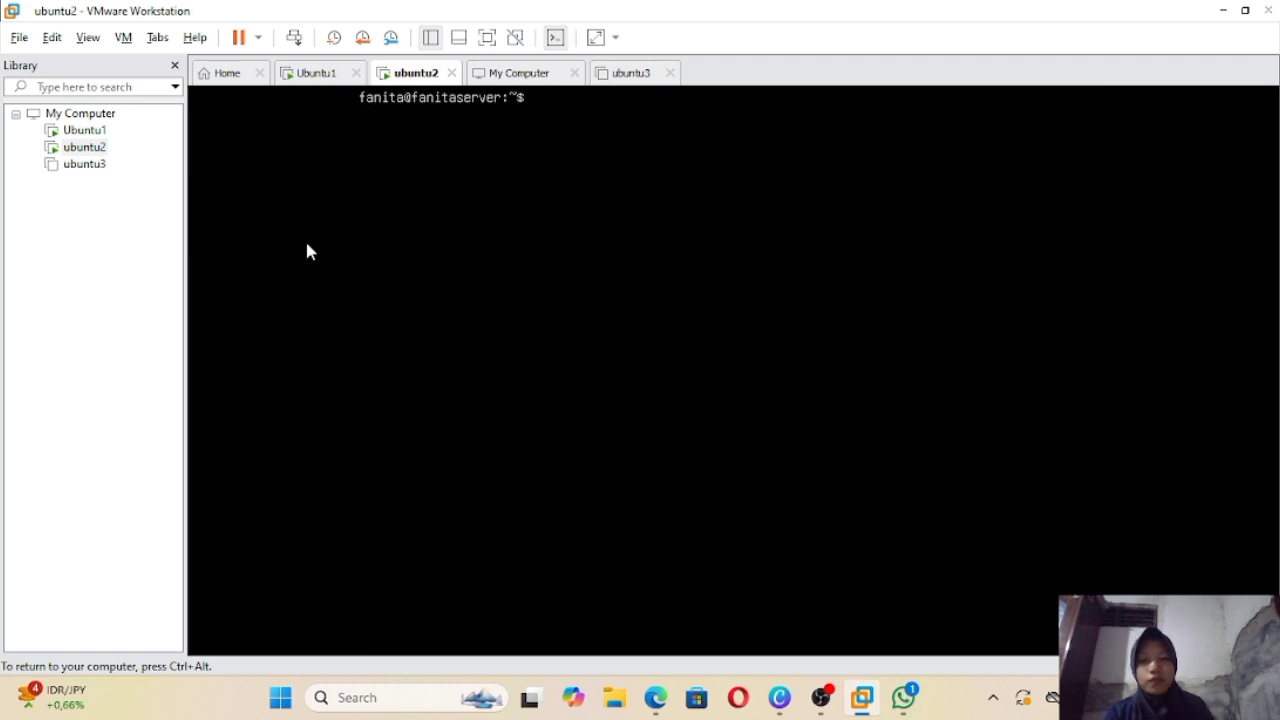
Step: Back on Ubuntu1's console, run clear to get a bare shell prompt
left_click(306, 73)
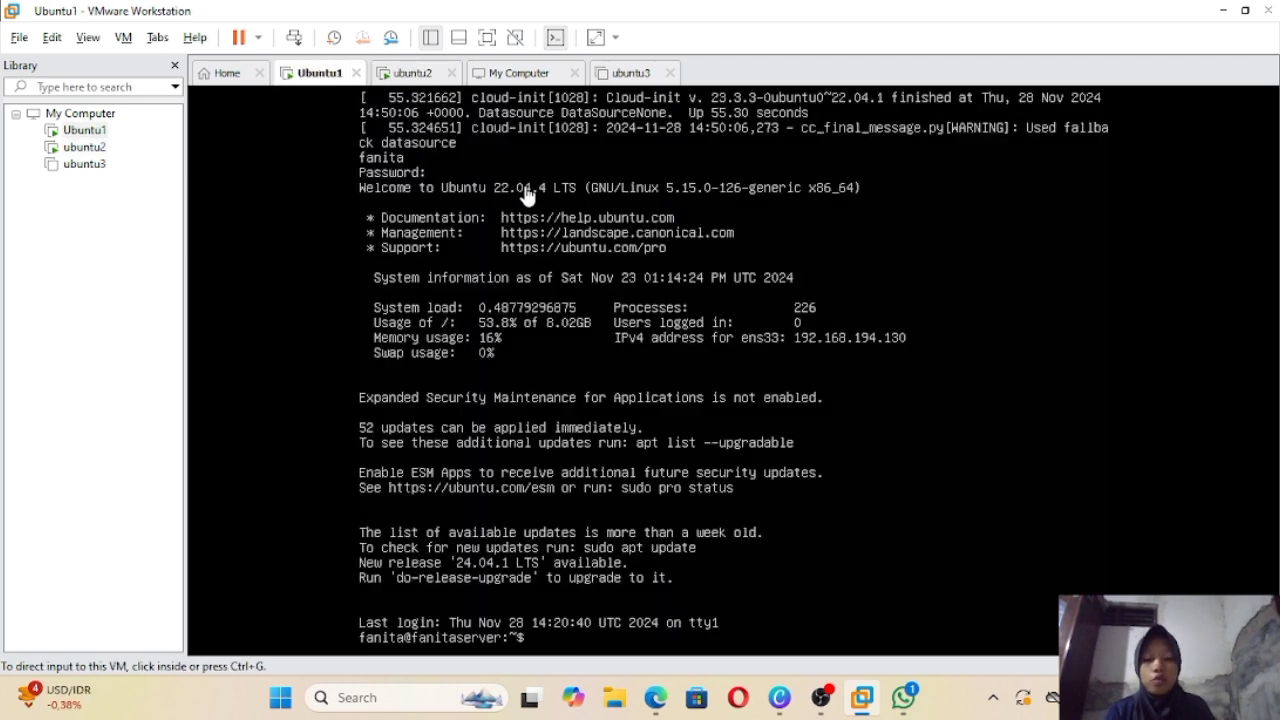
left_click(738, 324)
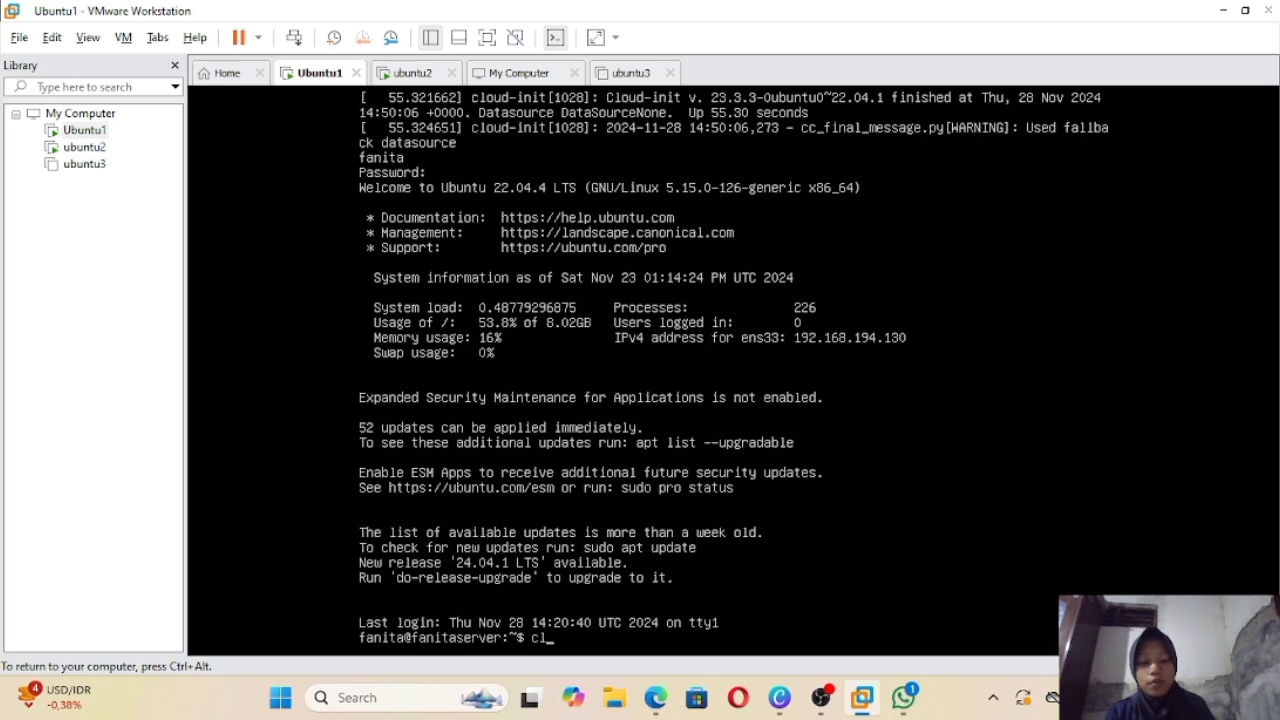
type("clea")
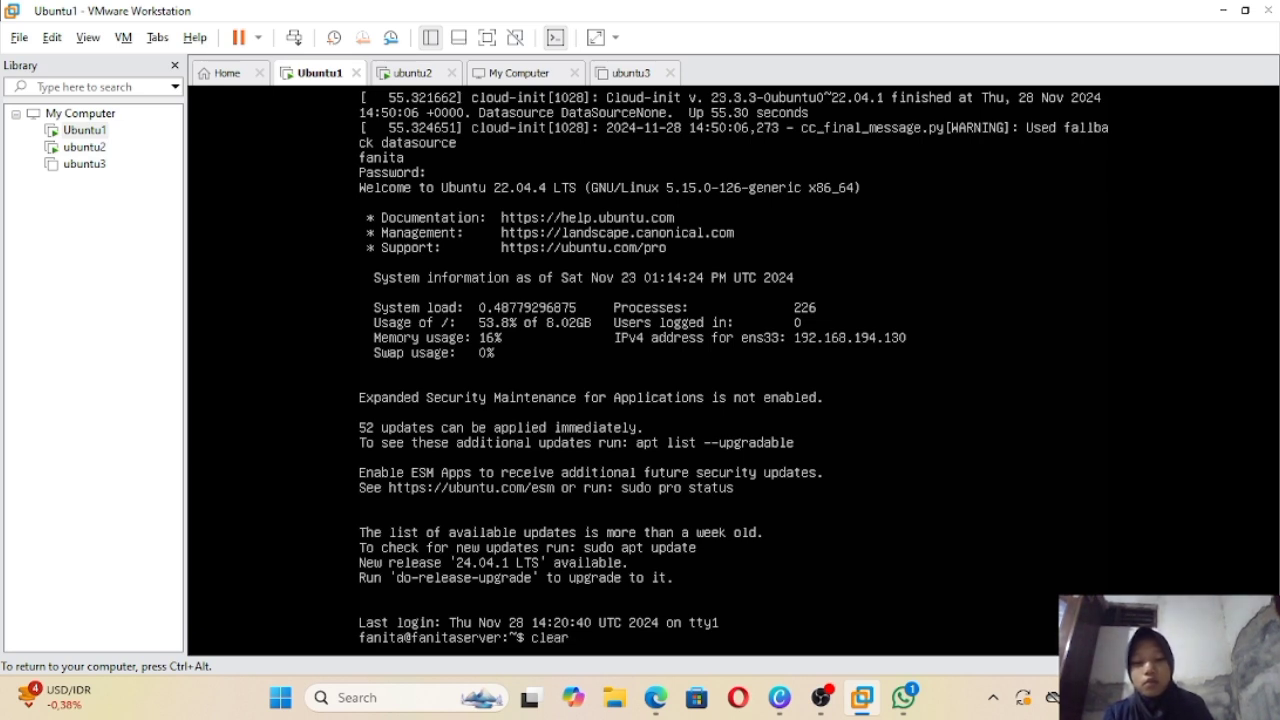
type("r")
key("Return")
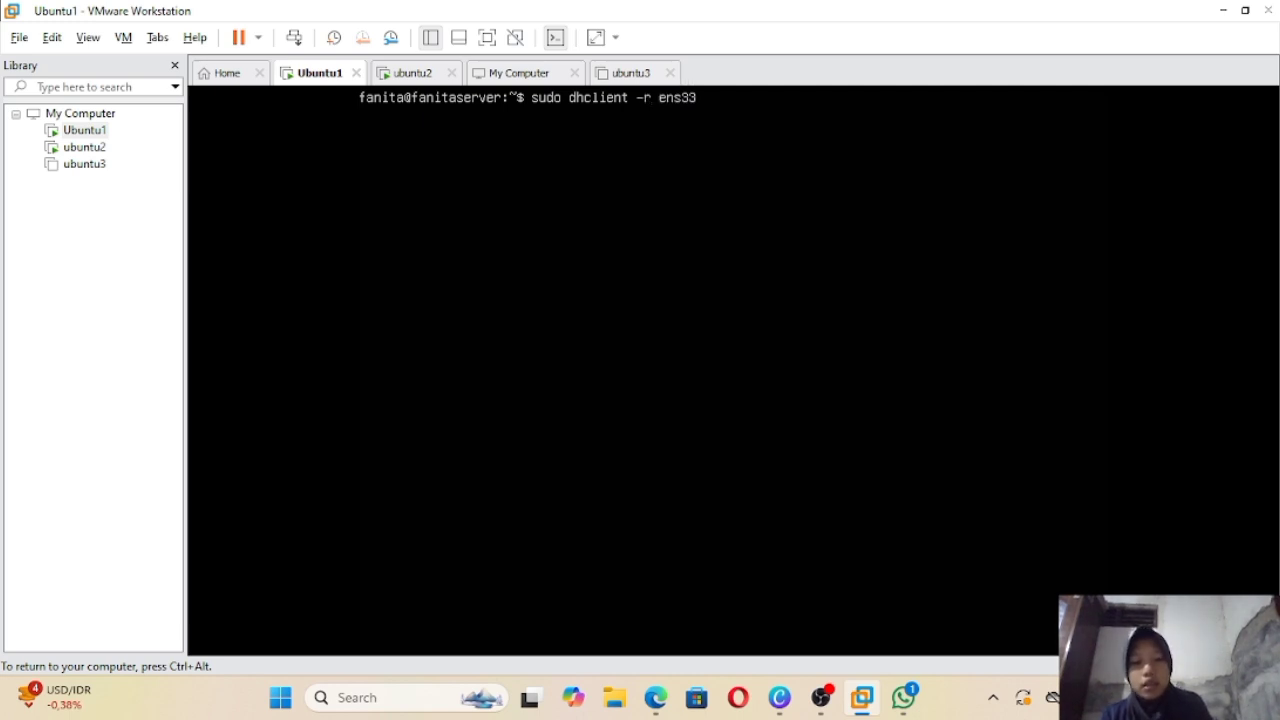
Step: Release and renew Ubuntu1's ens33 DHCP lease; ip a shows 192.168.201.129/24
key("Return")
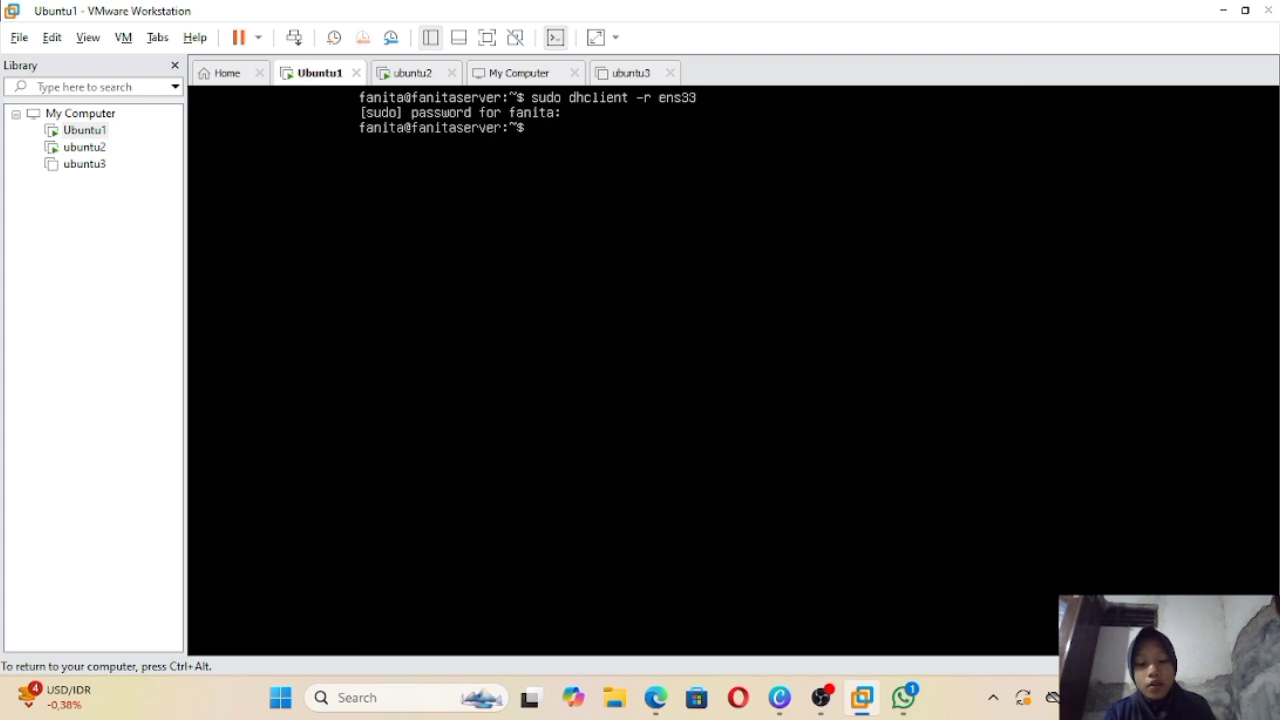
type("sudo dhcl")
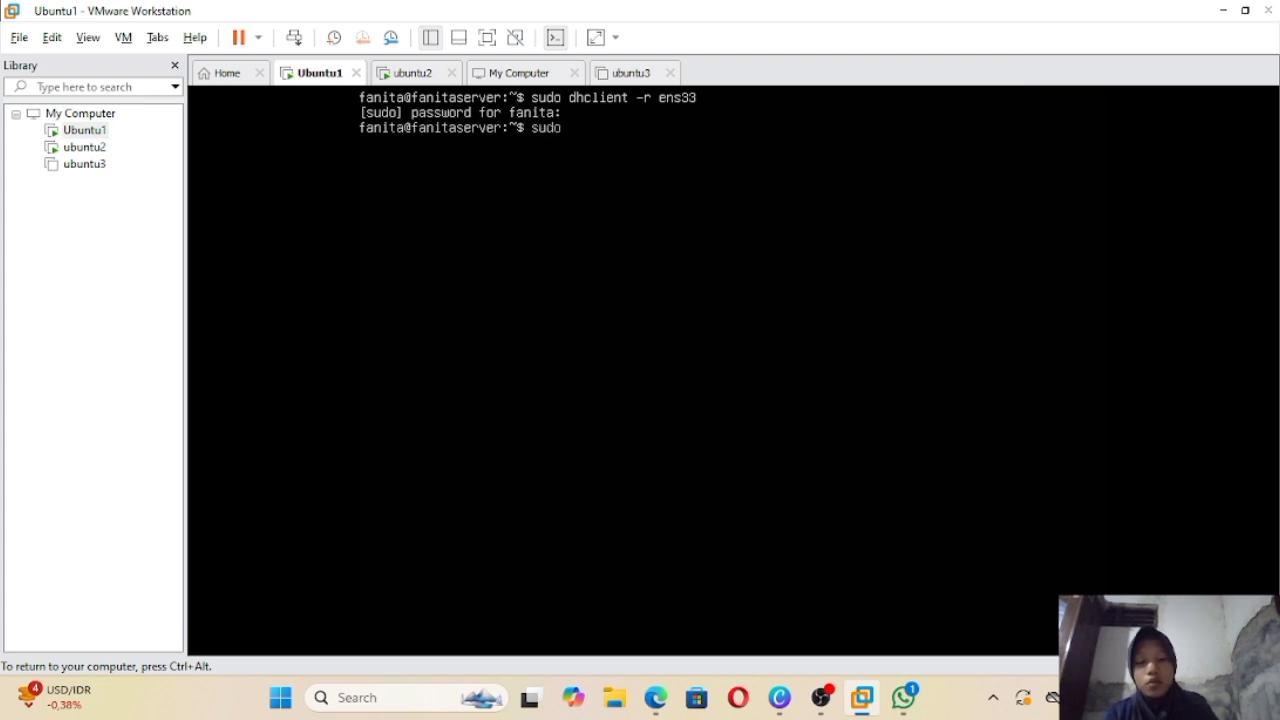
type("ient")
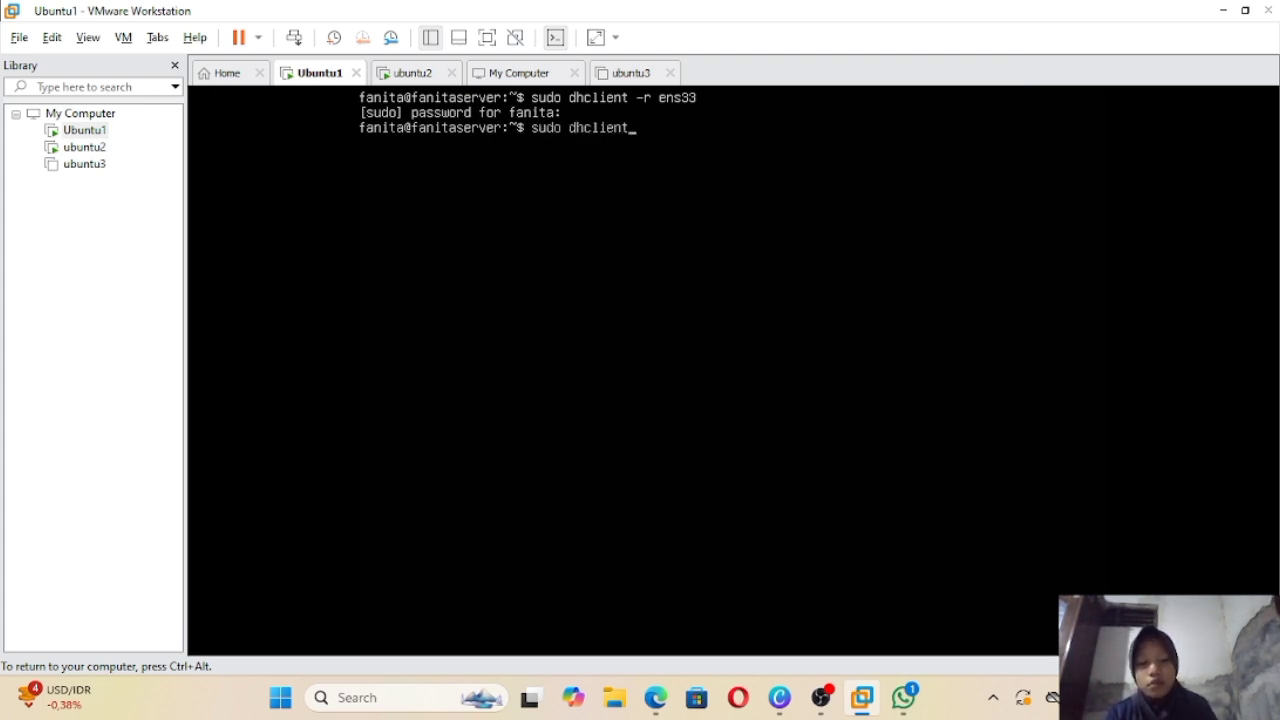
type(" ens ")
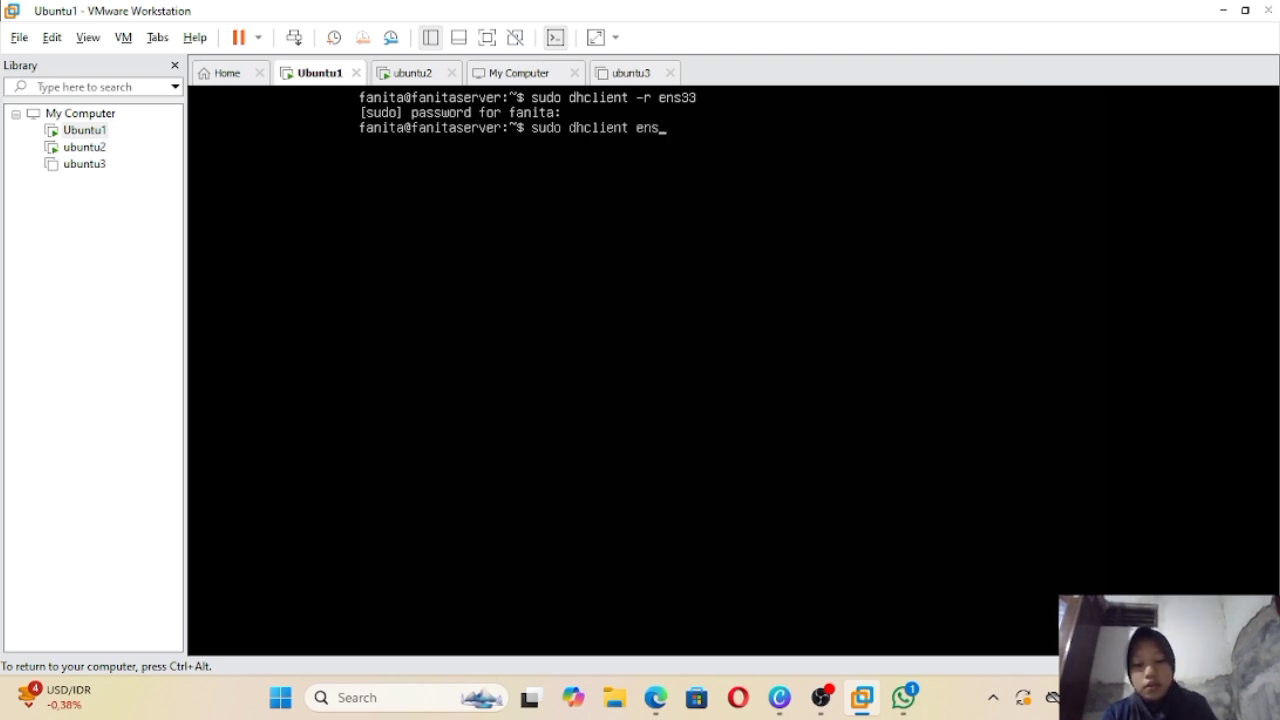
type("33")
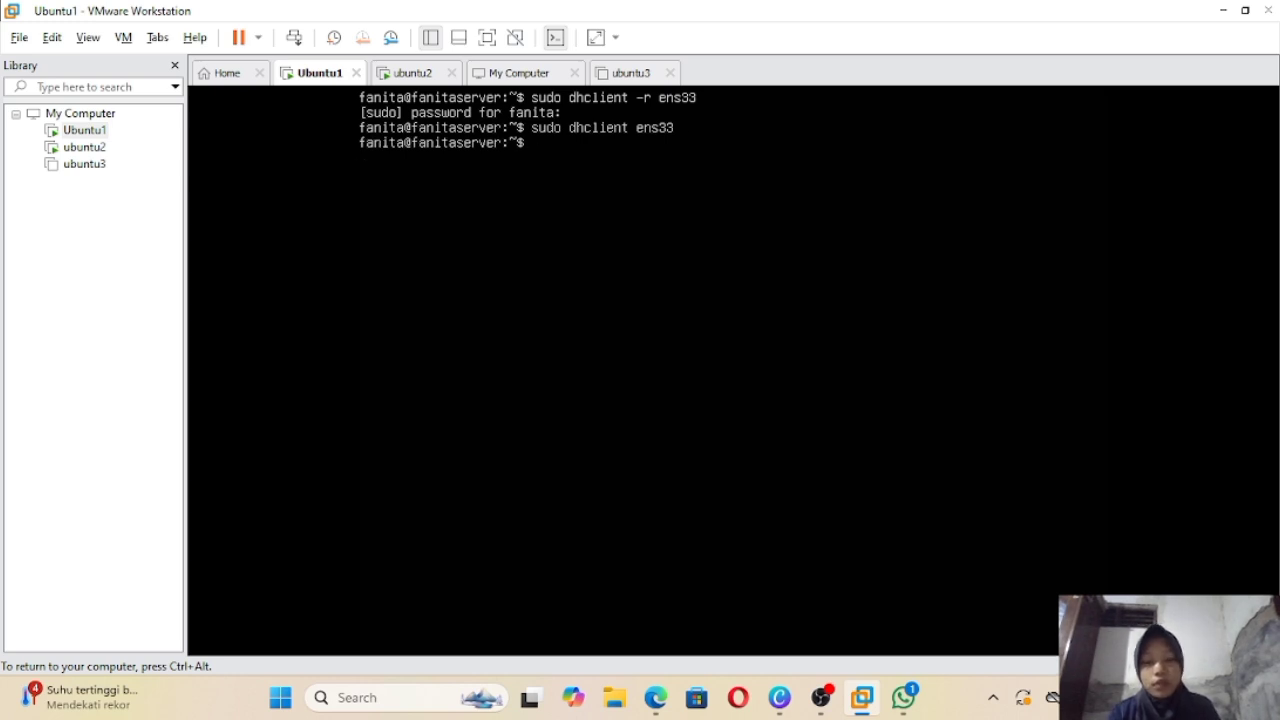
type("ip a")
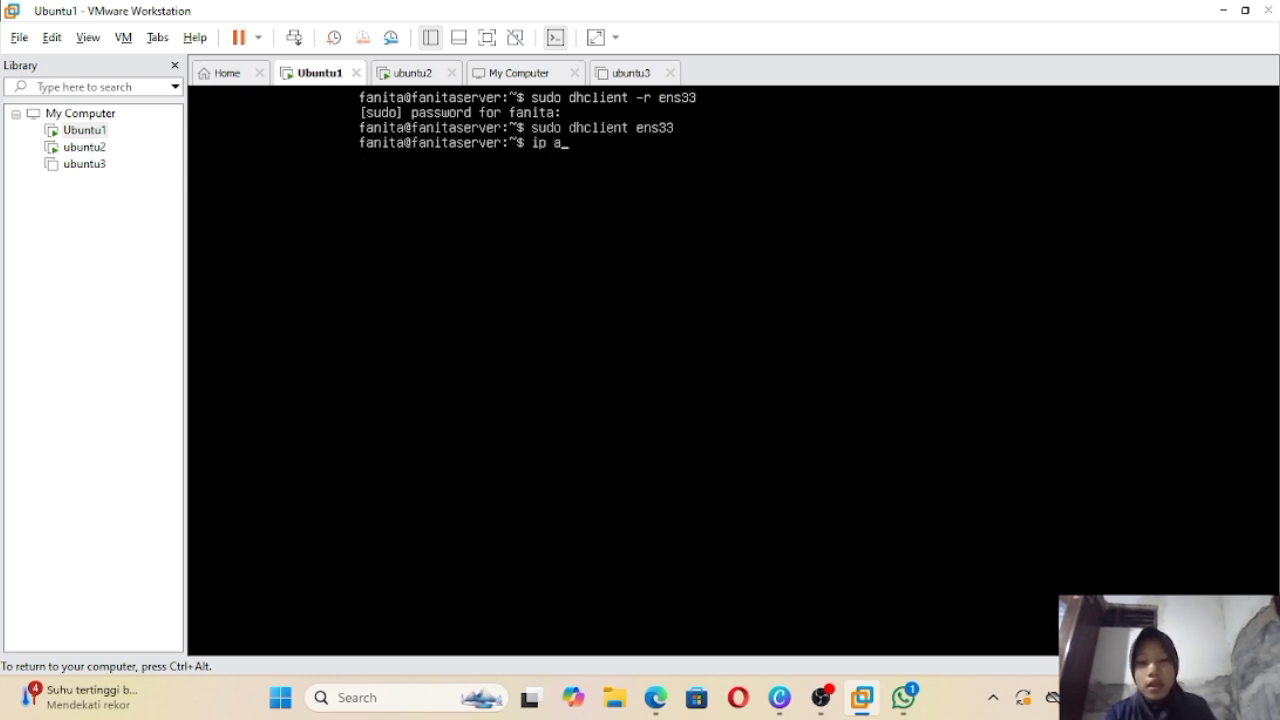
key("Return")
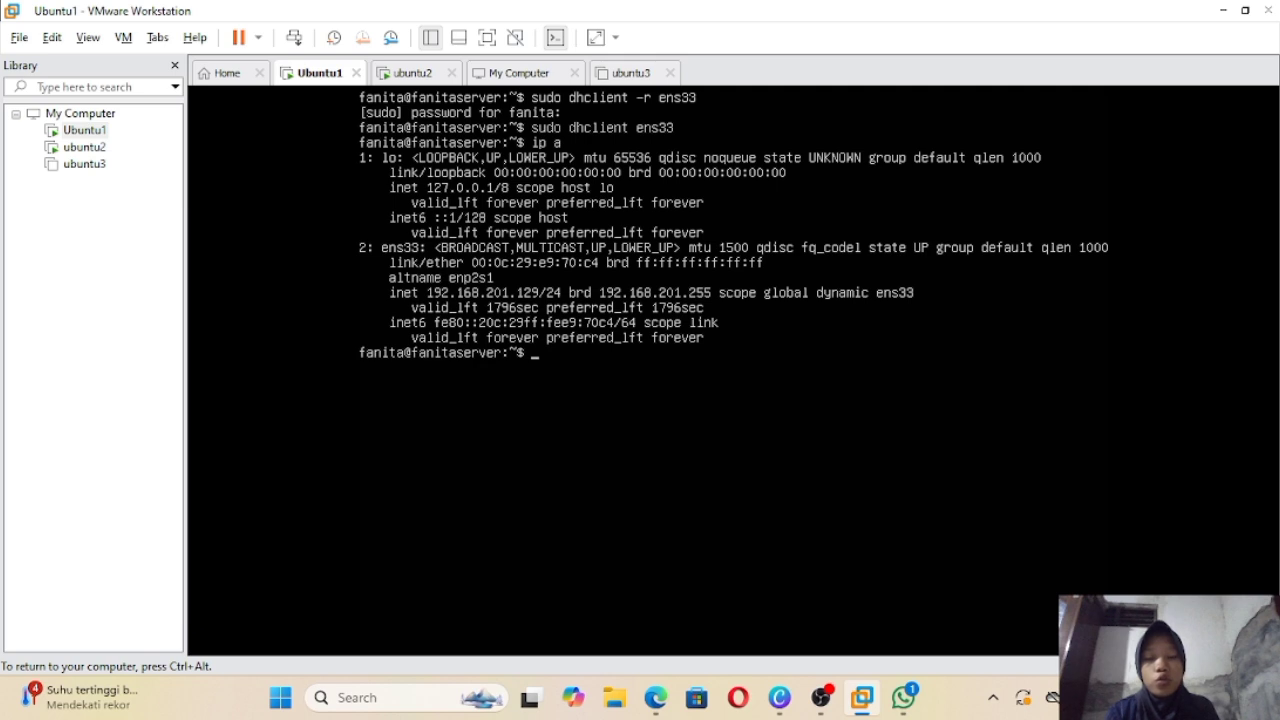
key("ctrl+alt")
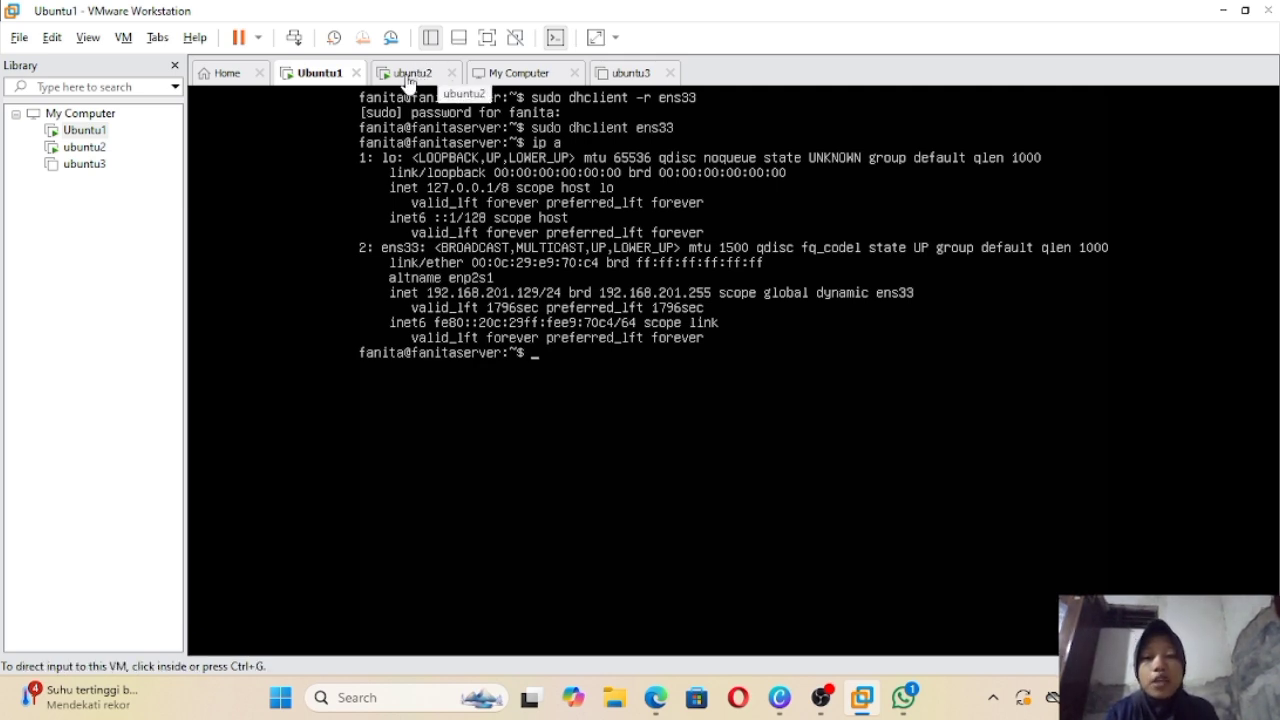
Step: On ubuntu2, release and renew ens33's lease; ip a lists 192.168.201.128 and 192.168.201.130
left_click(414, 80)
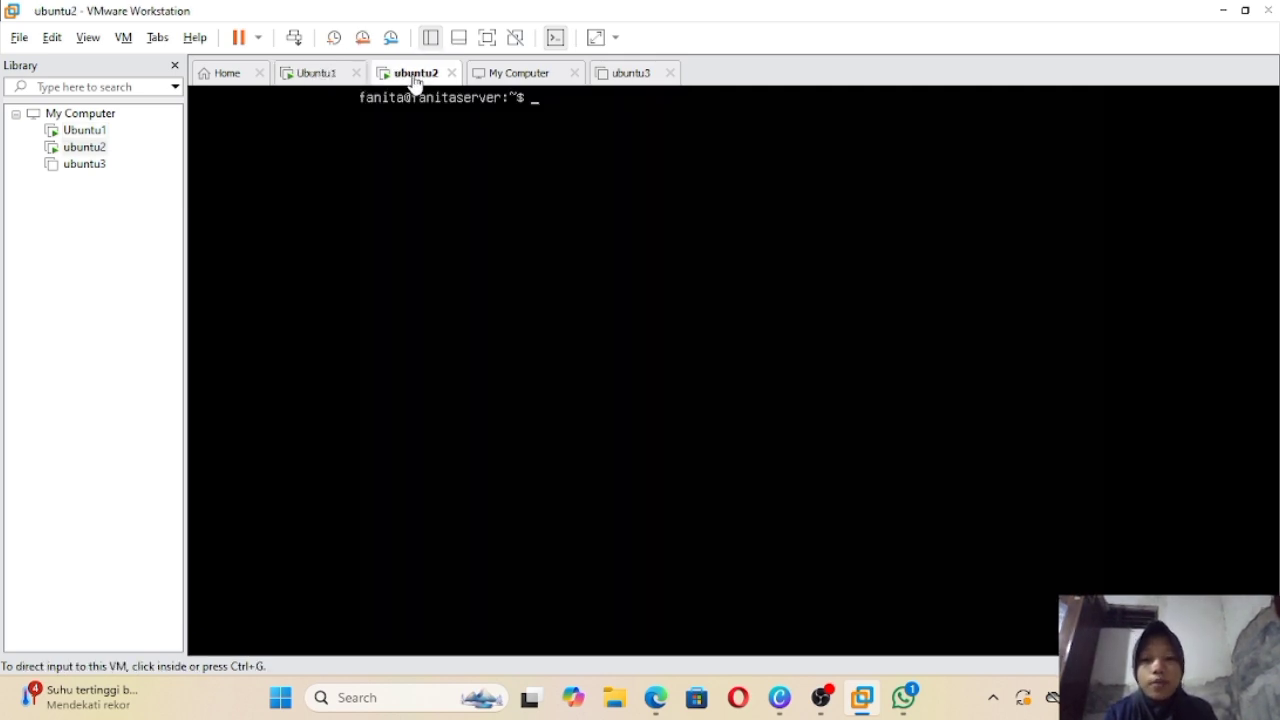
left_click(484, 138)
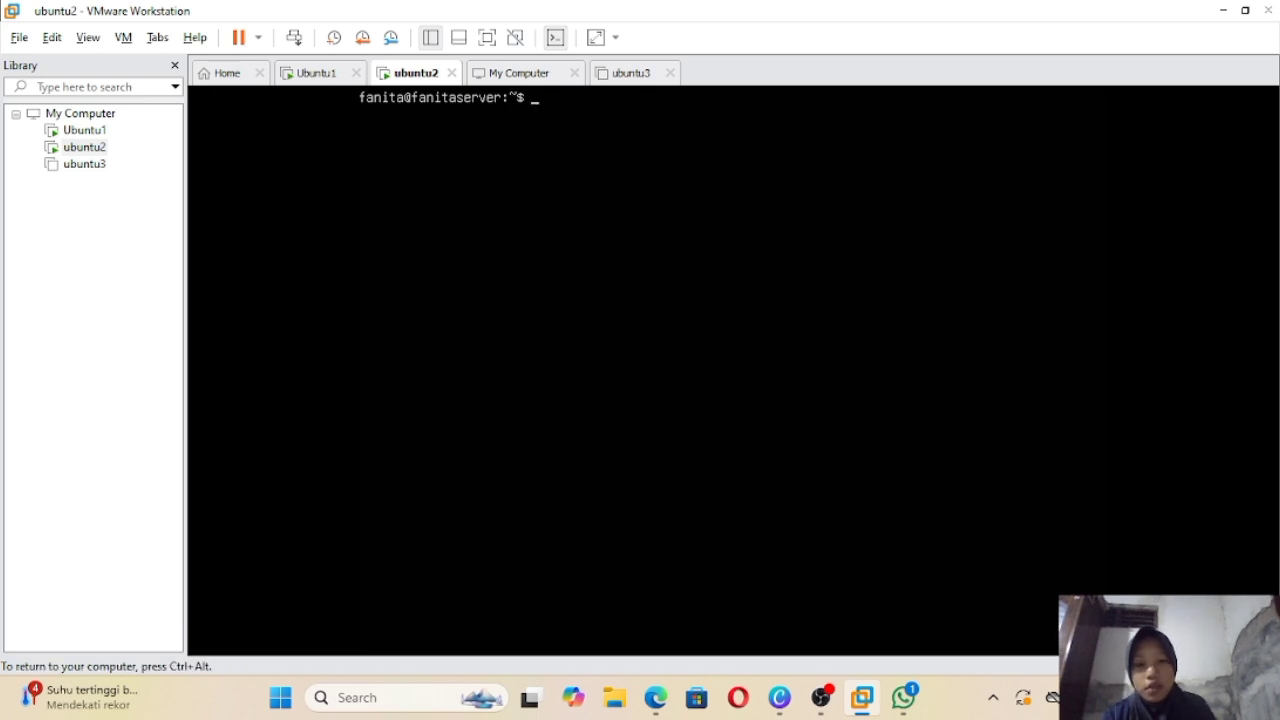
type("sudo")
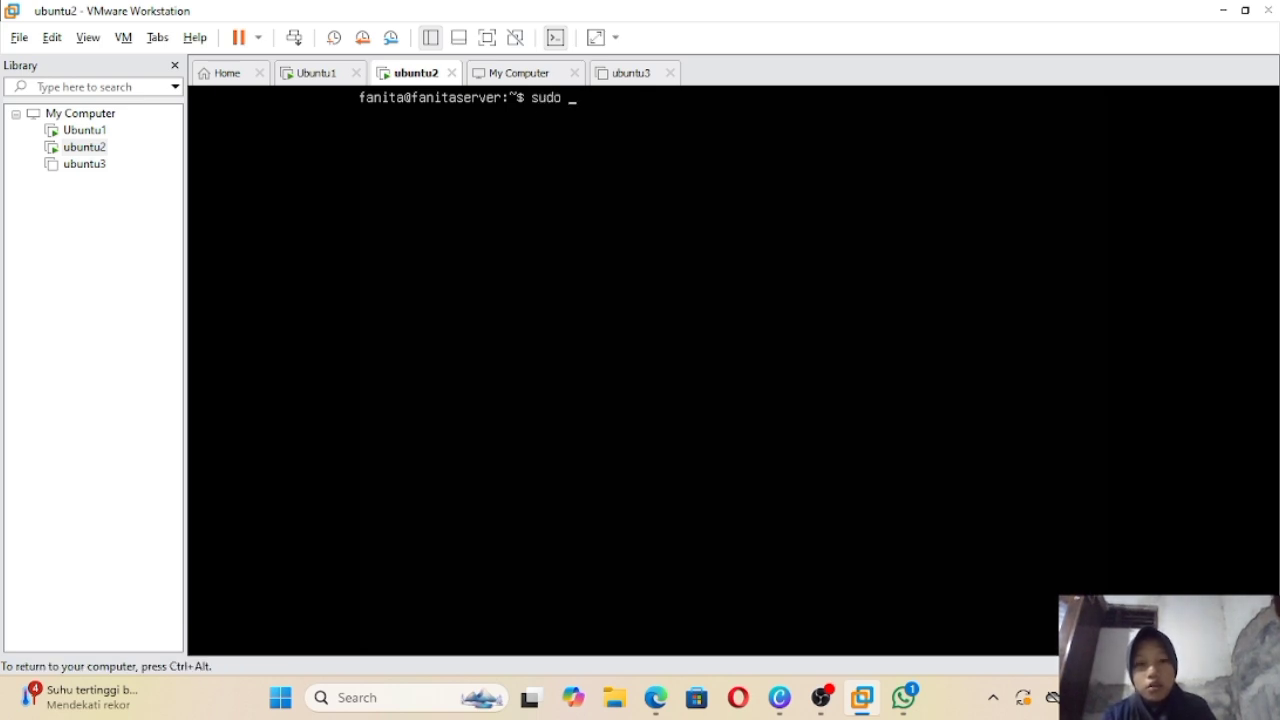
type(" dhcli")
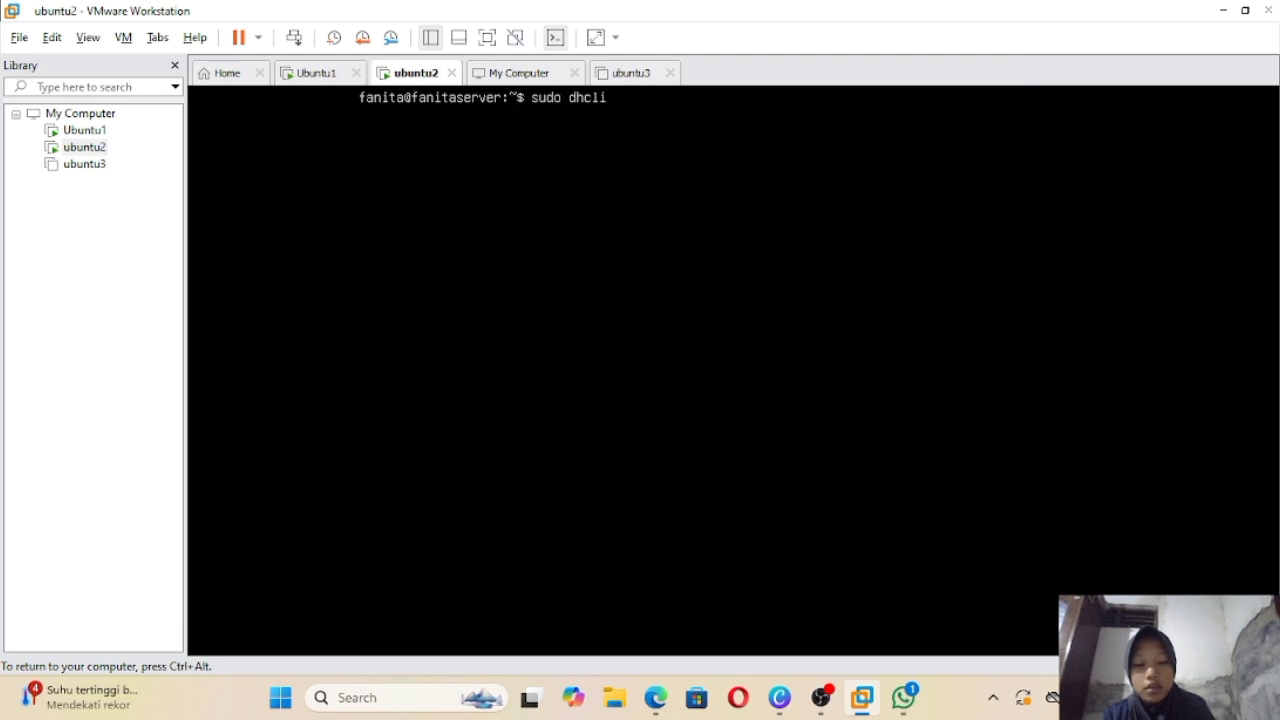
type("ent")
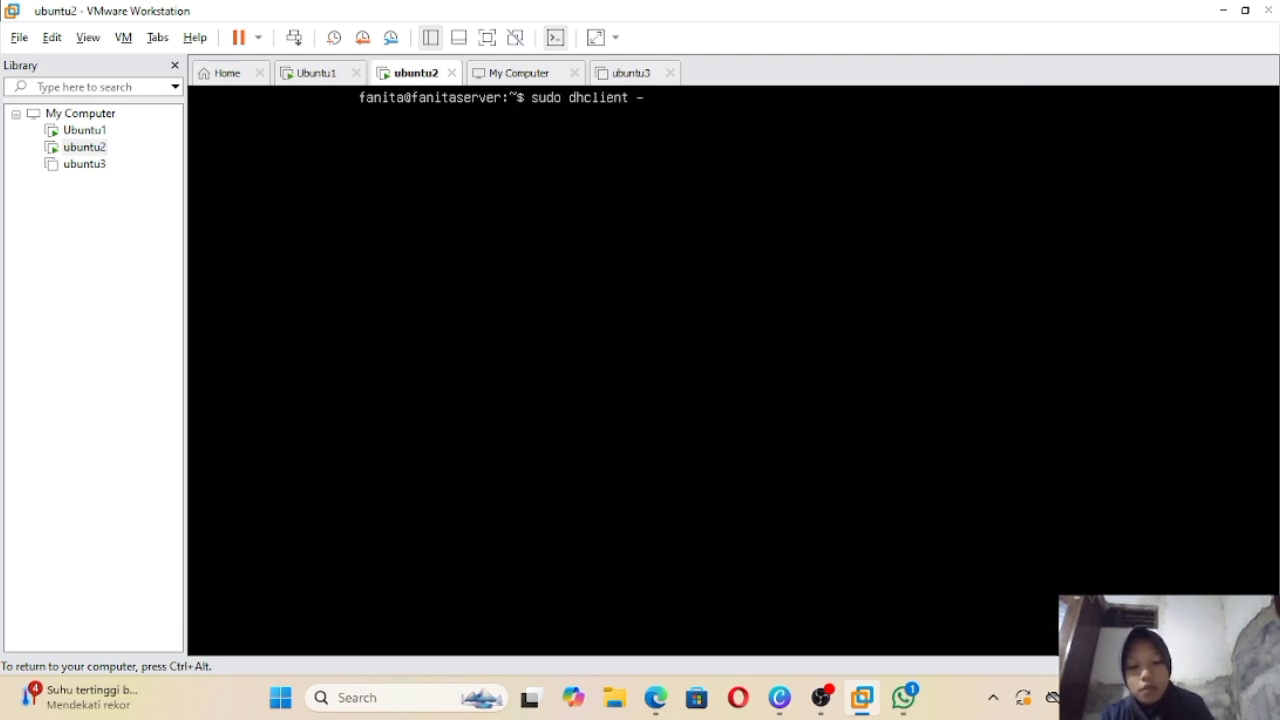
type(" -r en")
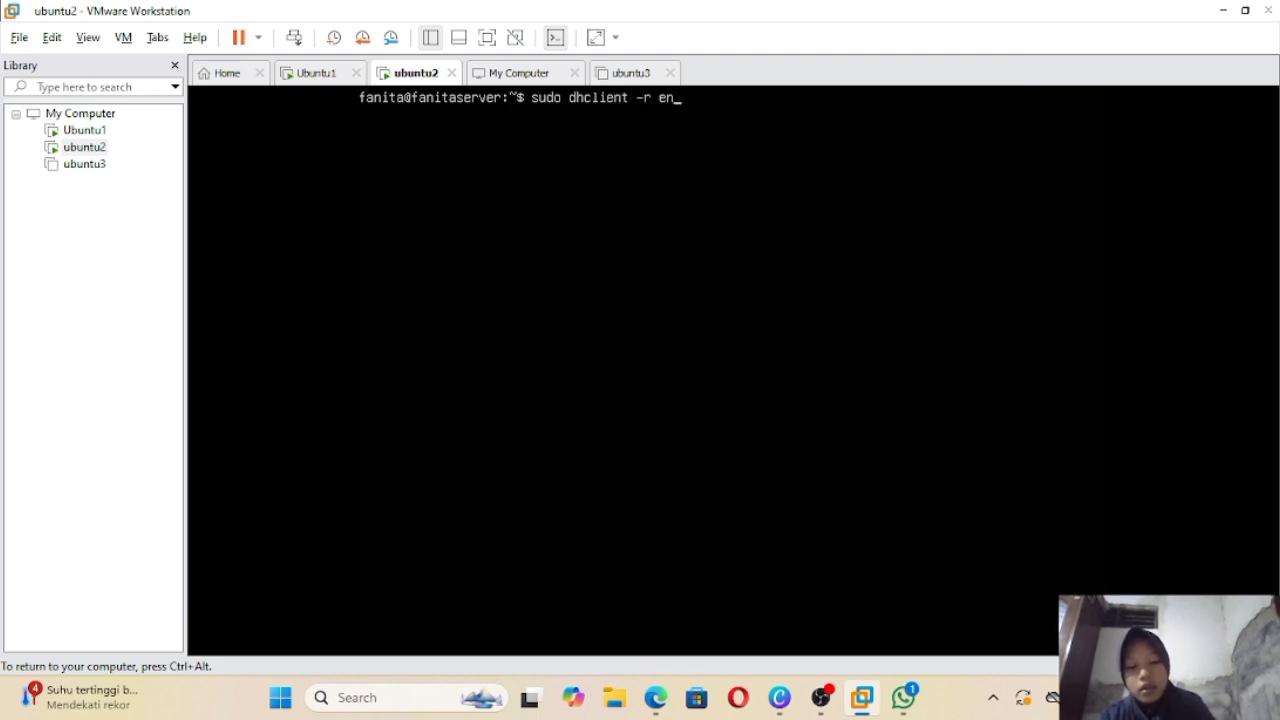
type("s33")
key("Return")
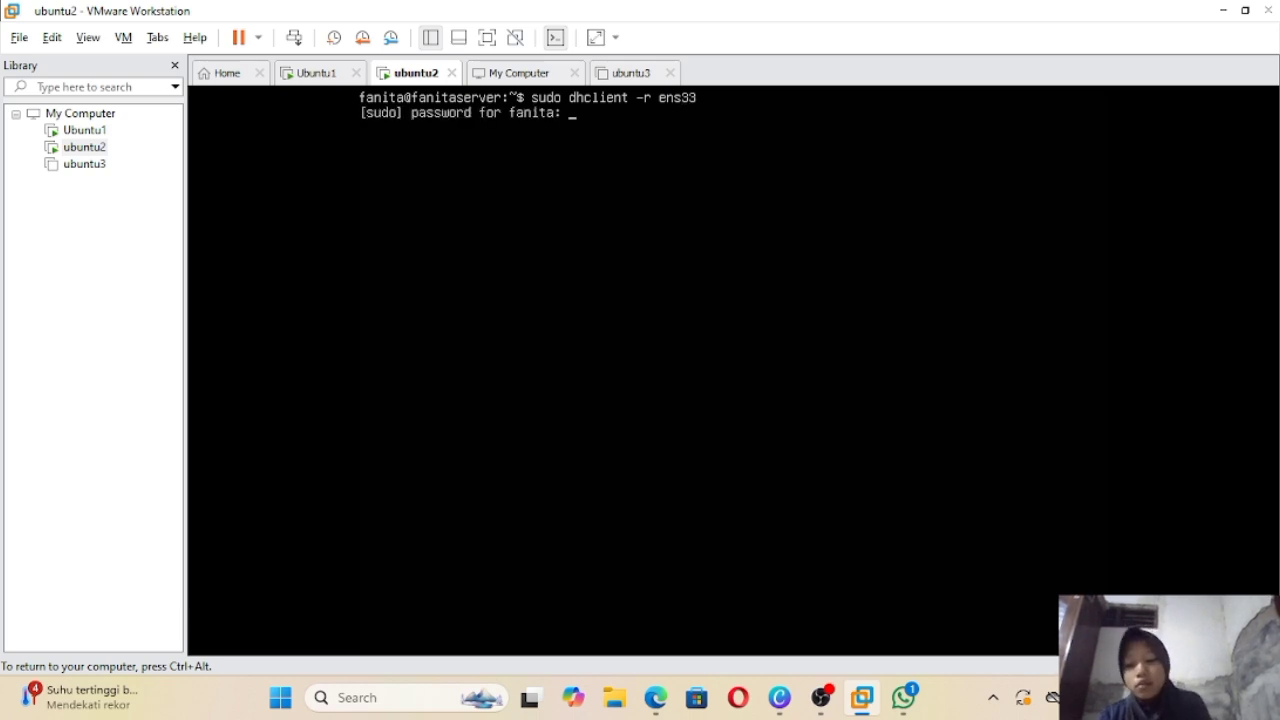
key("Return")
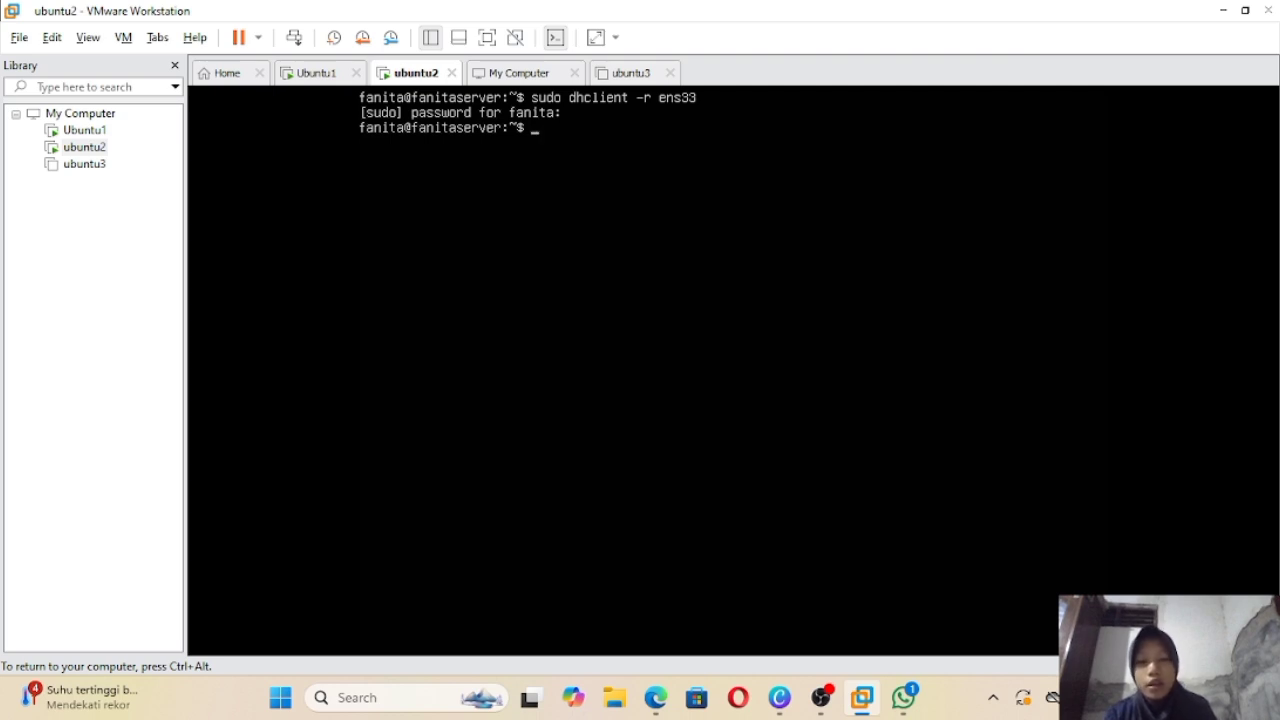
type("sudo")
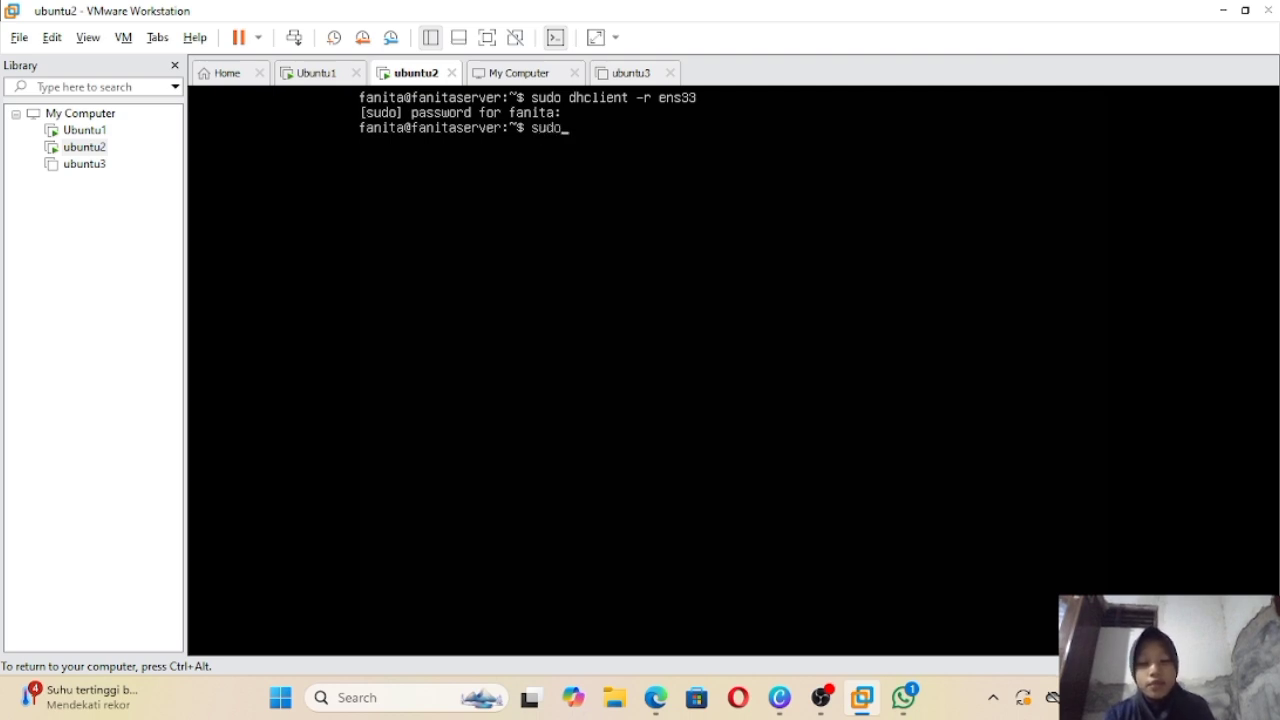
type(" dhc")
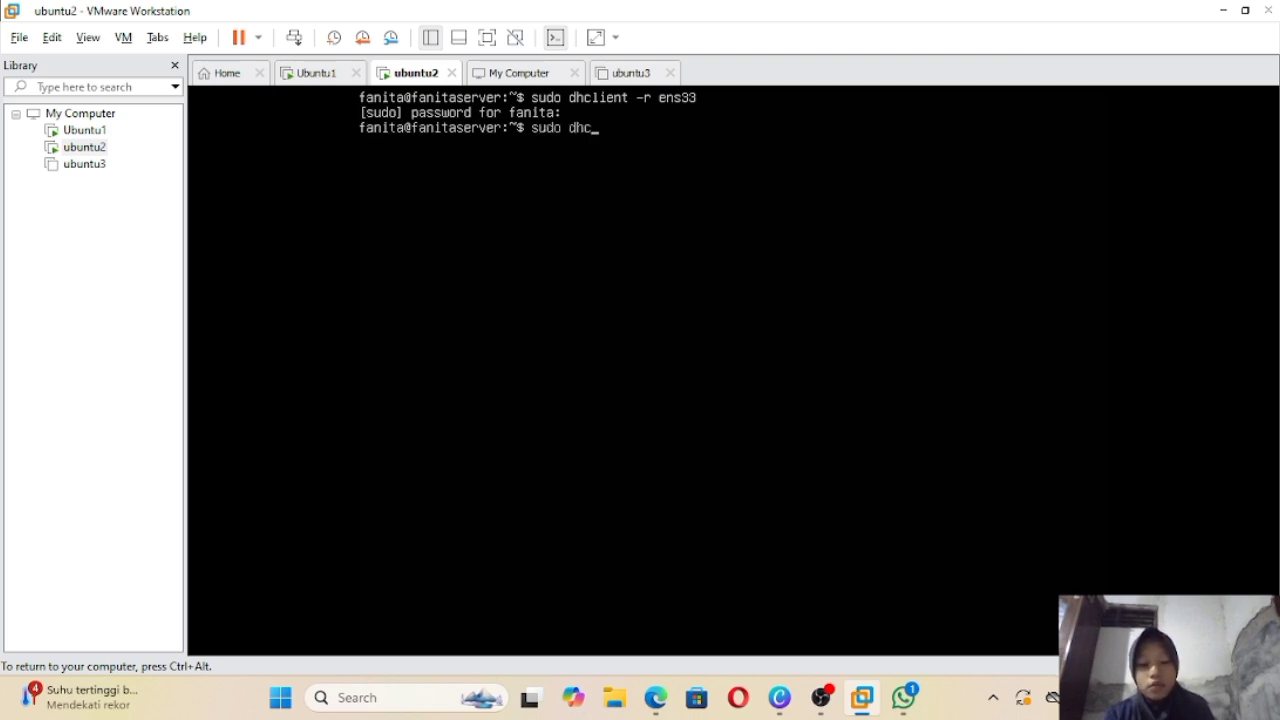
type("lient ")
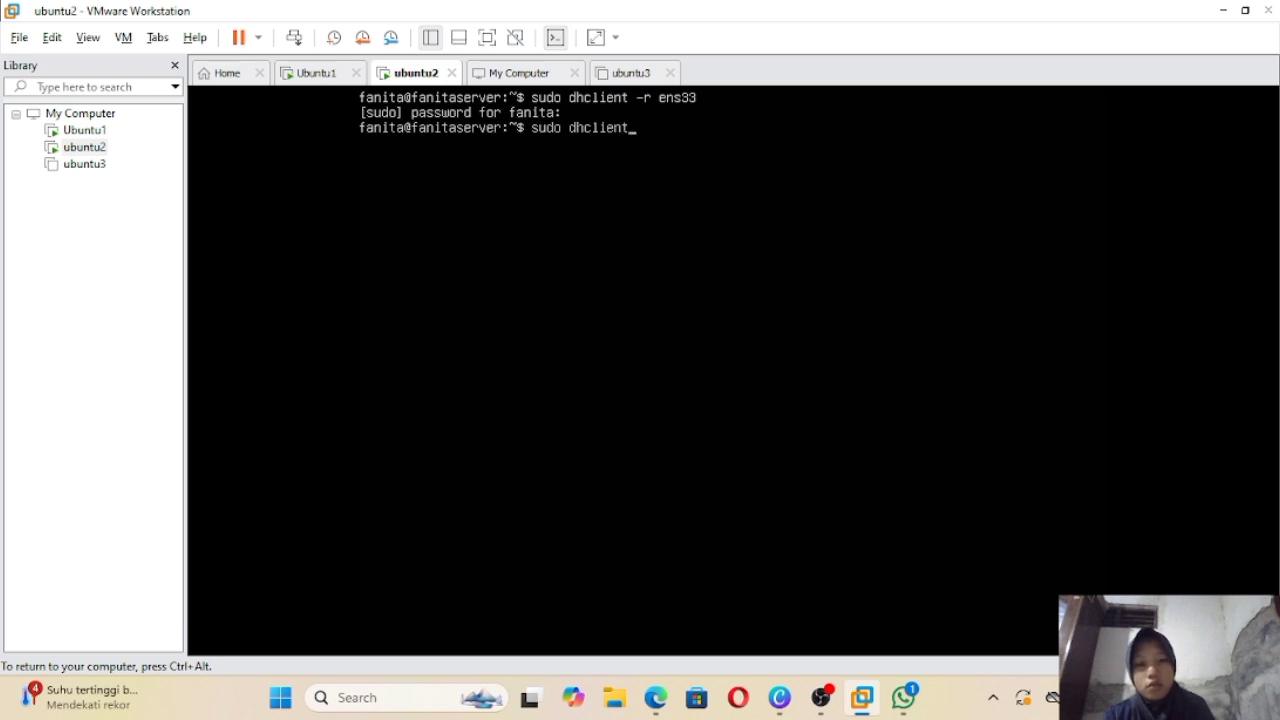
type("ens")
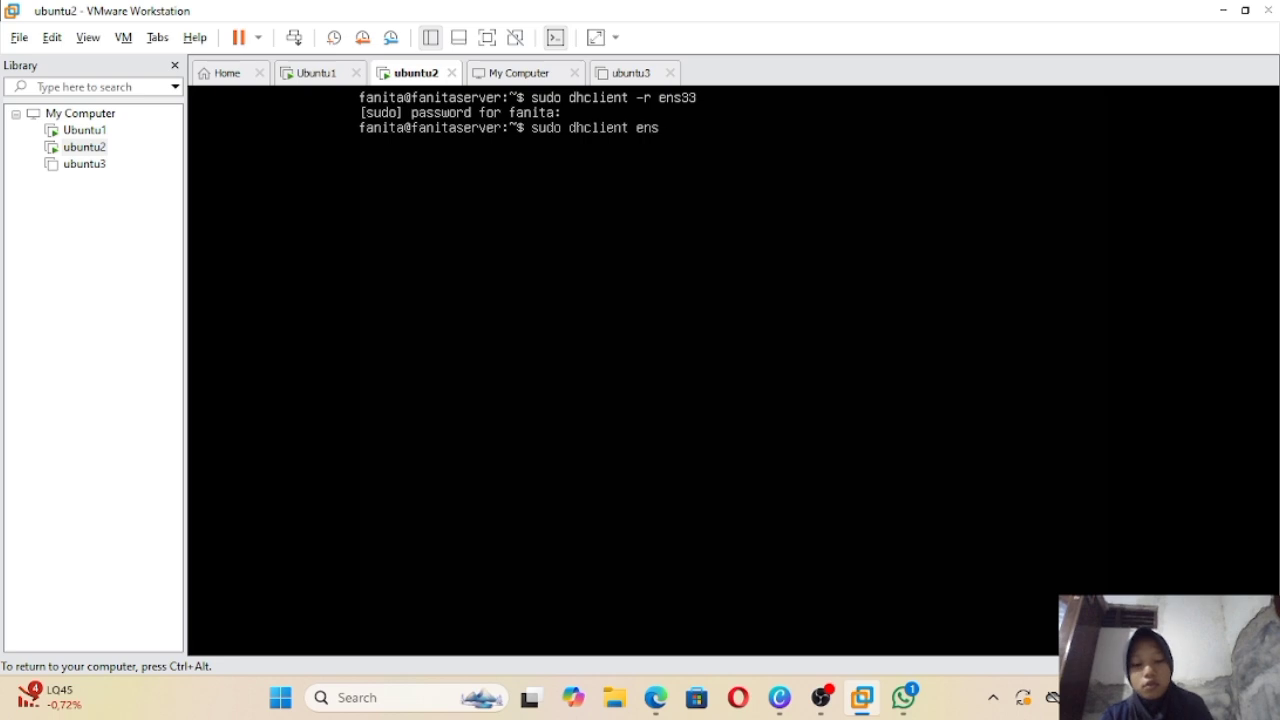
type("33")
key("Return")
type("ip a")
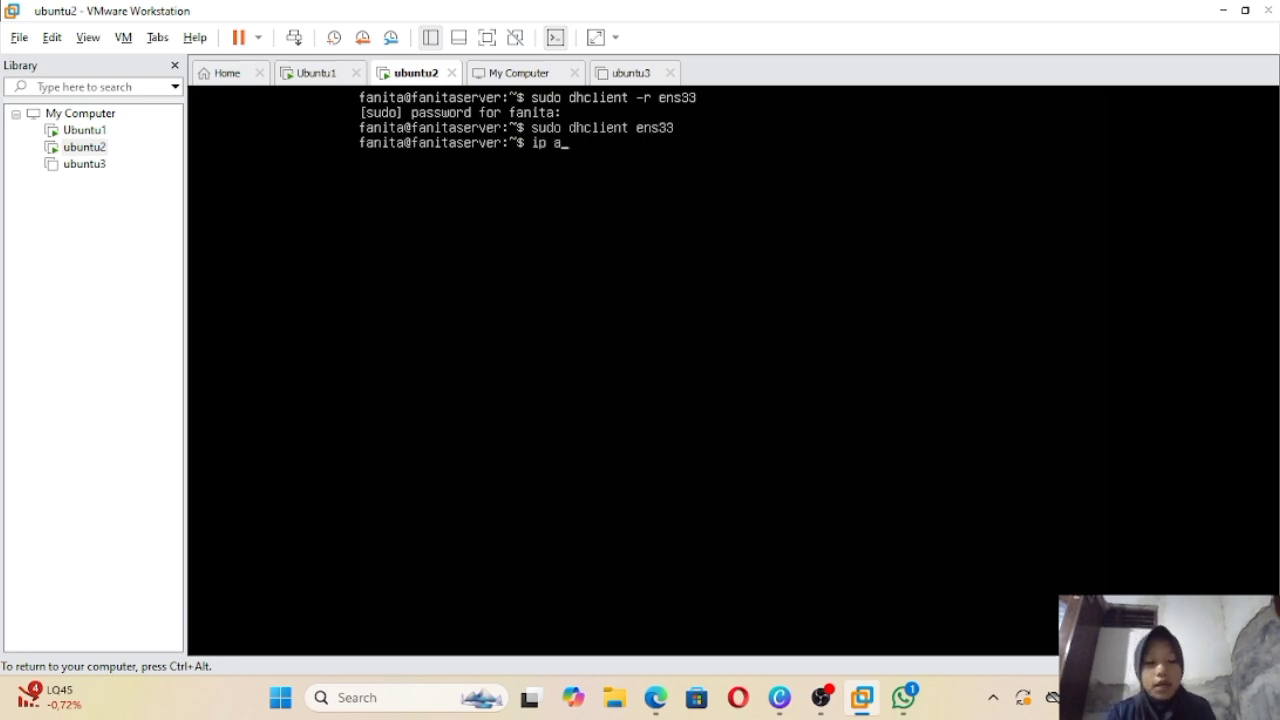
key("Return")
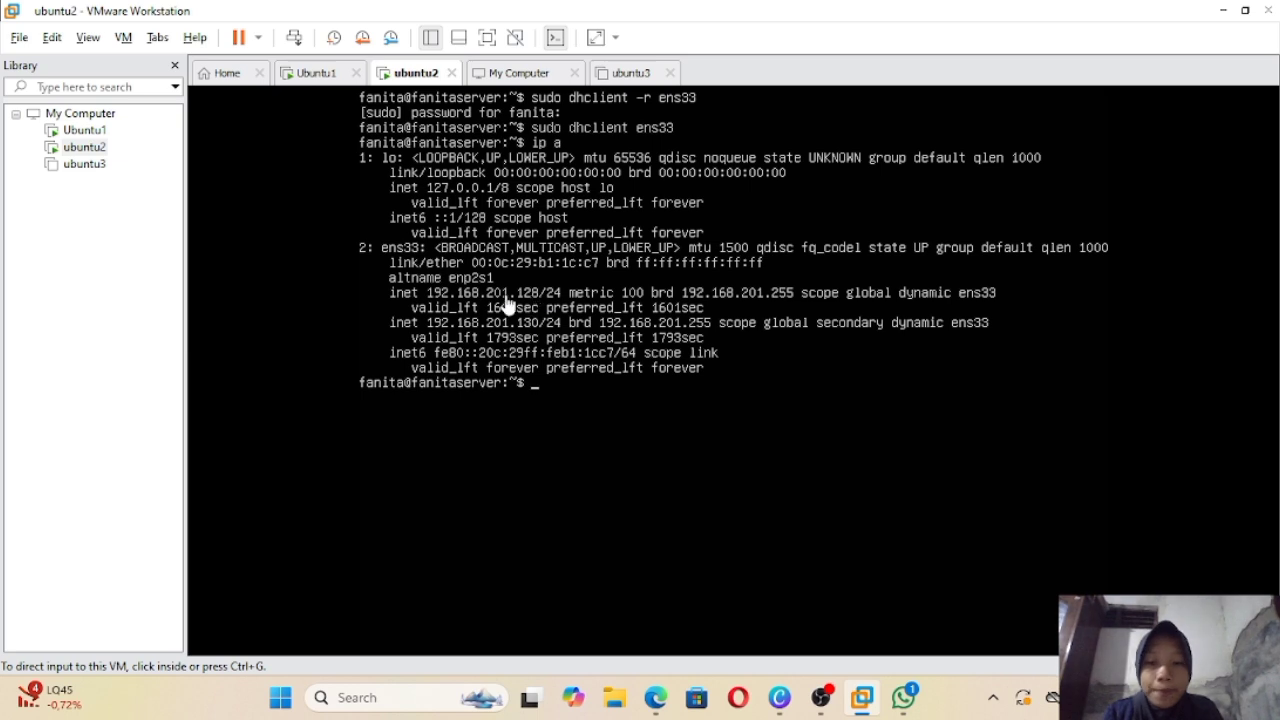
Step: On Ubuntu1, enter the command 'ping 192.168.201.128', correcting a mistyped address digit
left_click(312, 74)
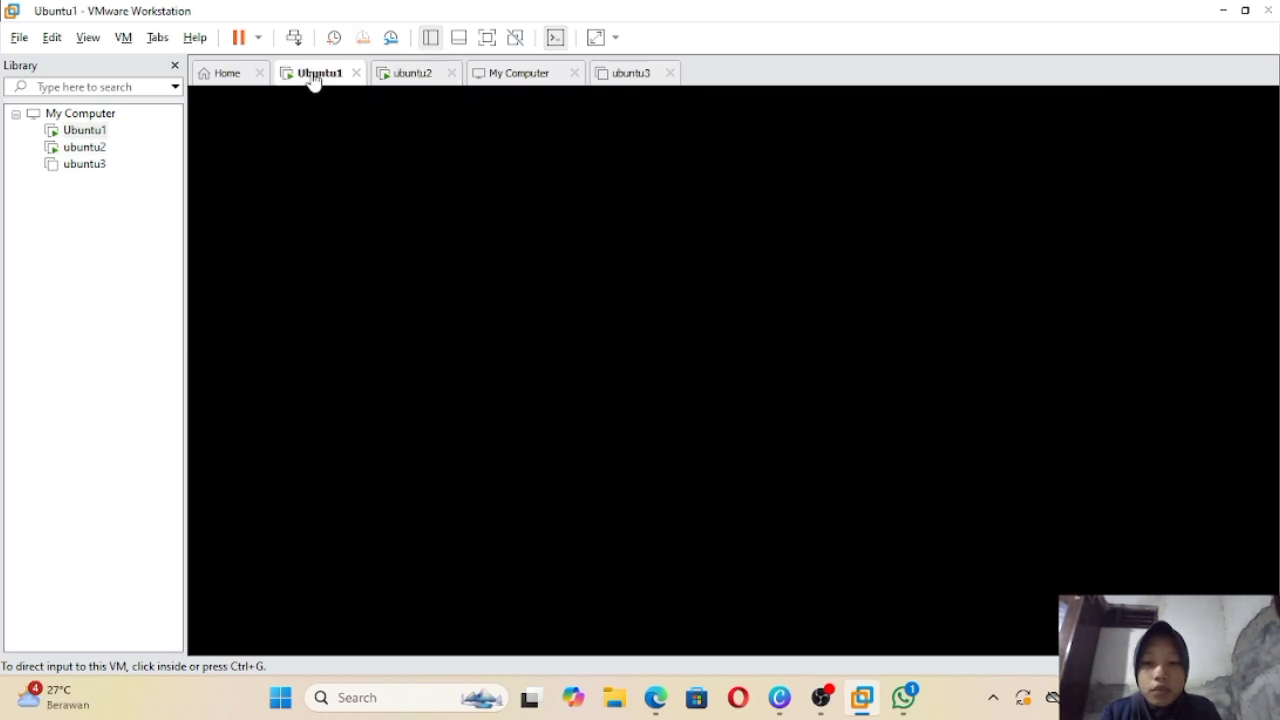
left_click(563, 347)
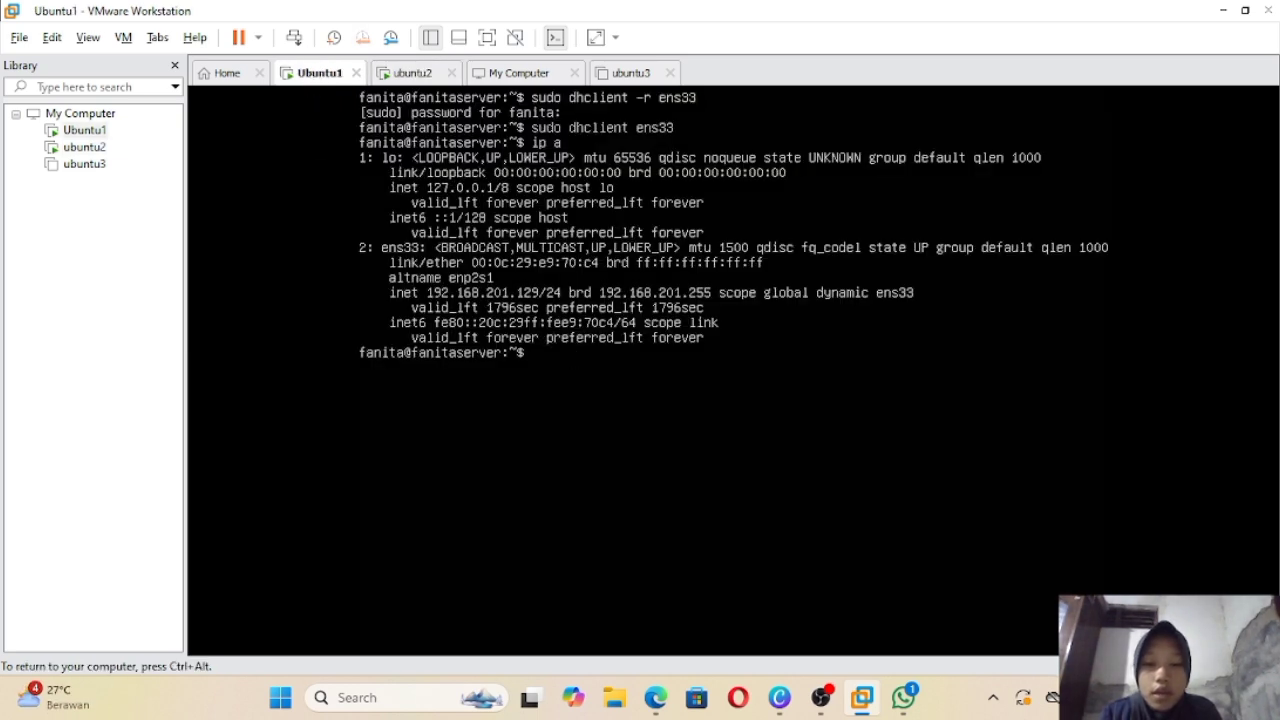
type("ping")
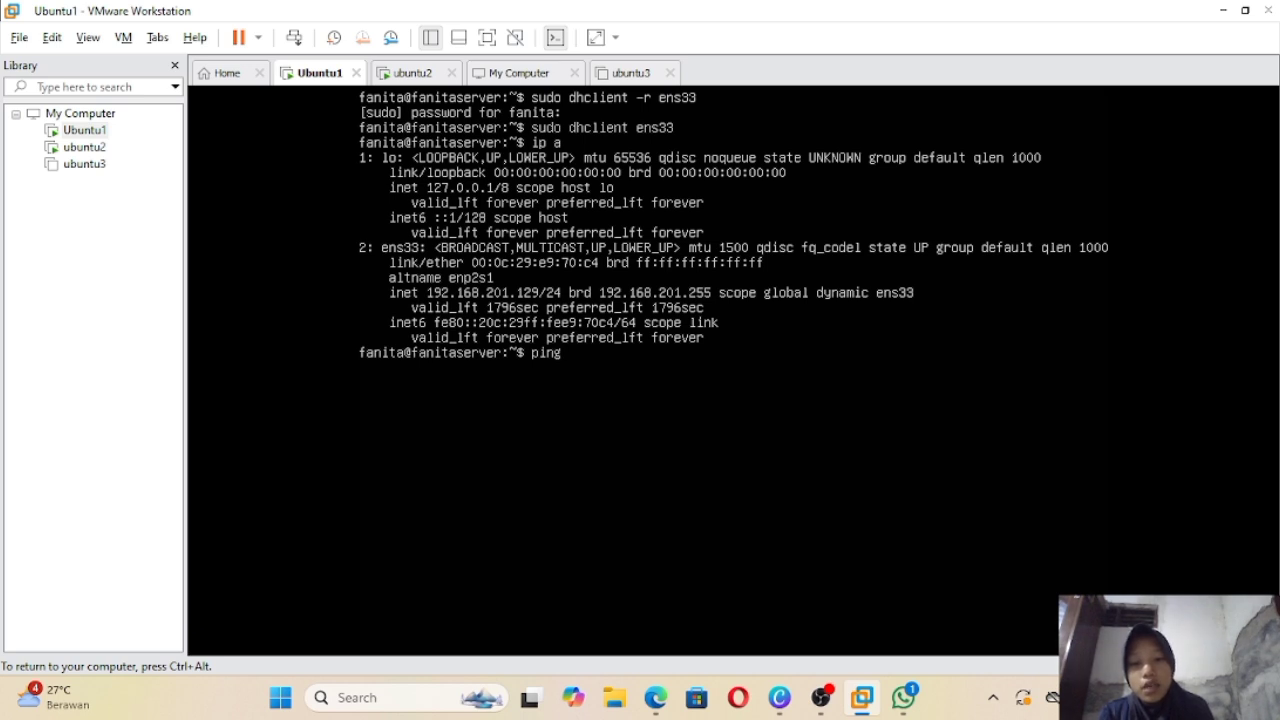
type("192")
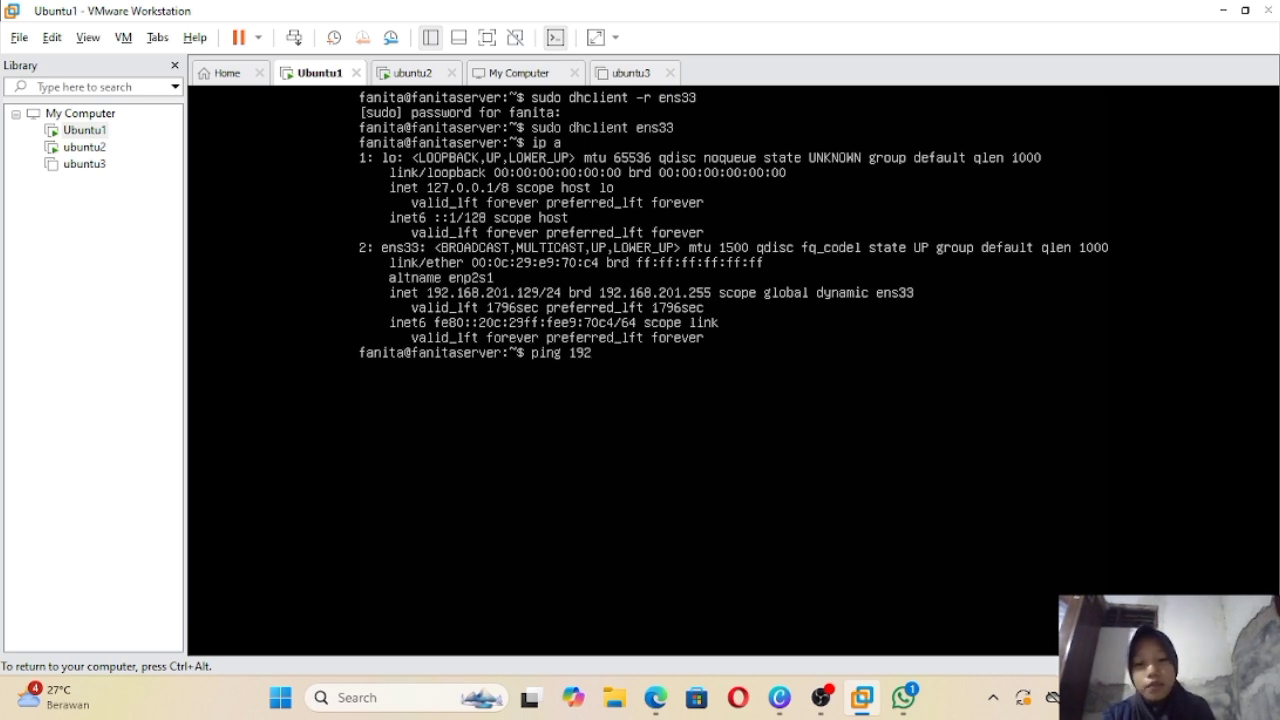
type(".16")
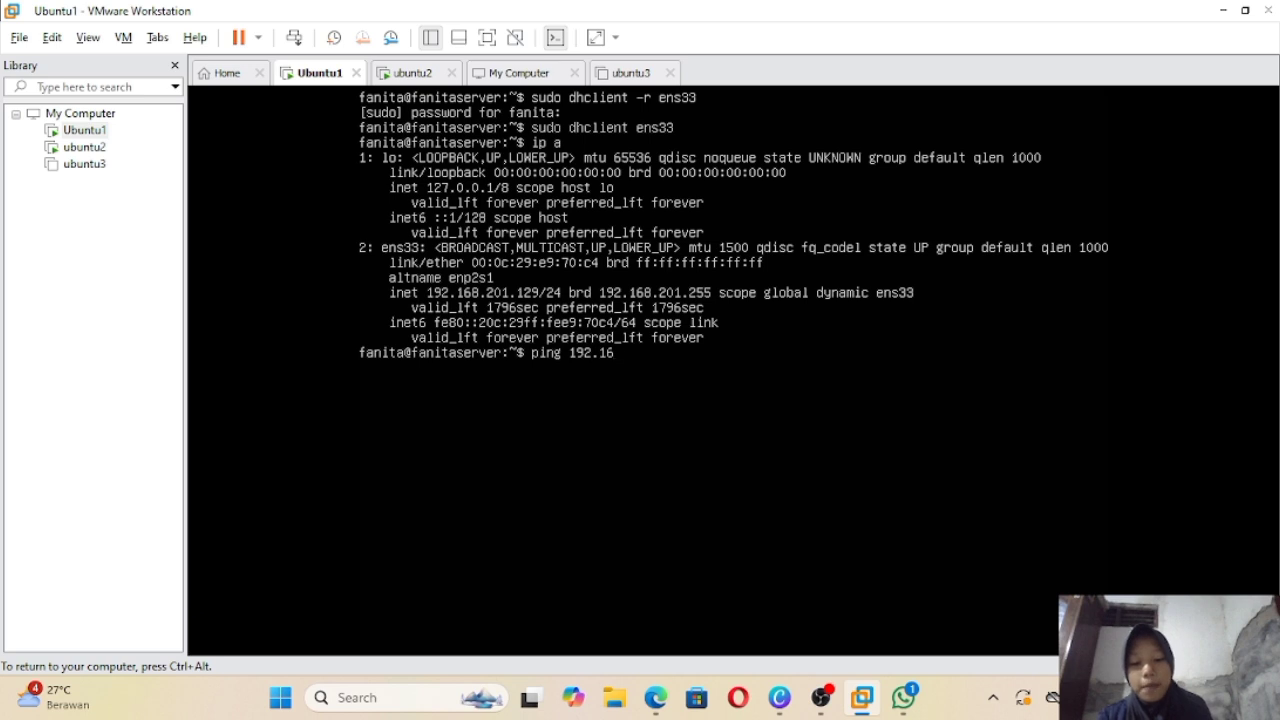
type("8")
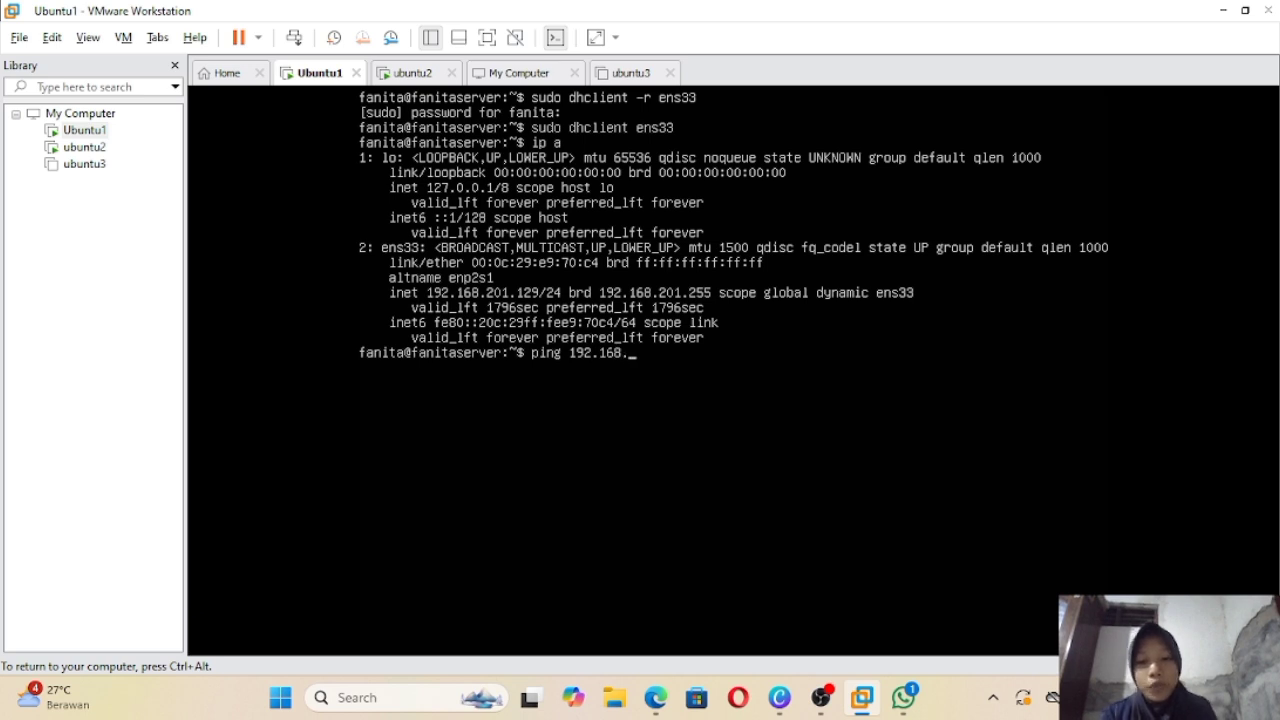
type(".201")
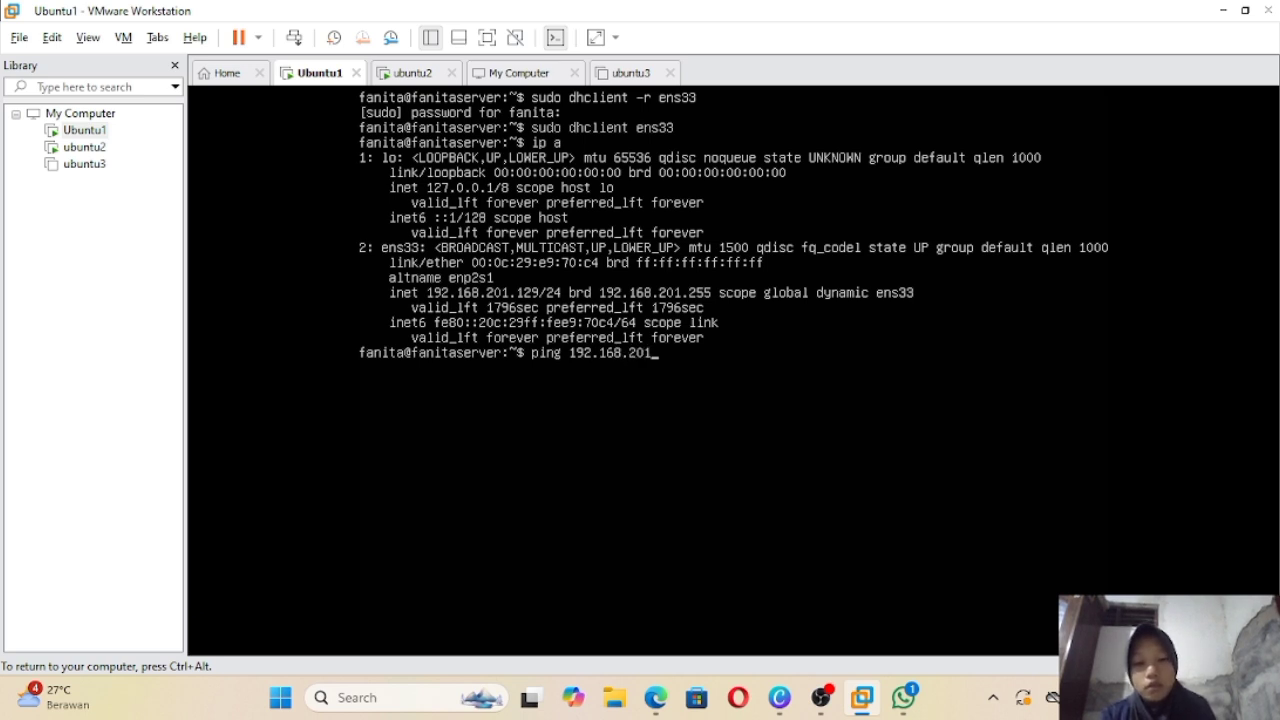
type(".")
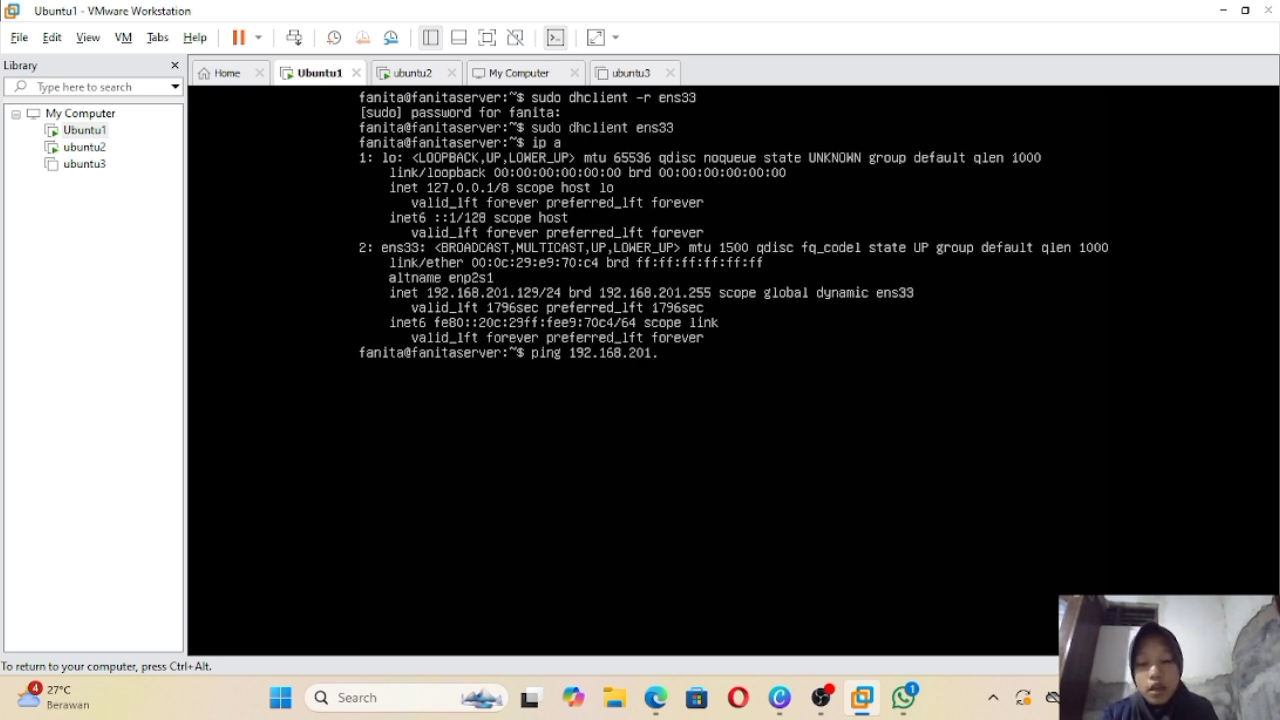
type("18")
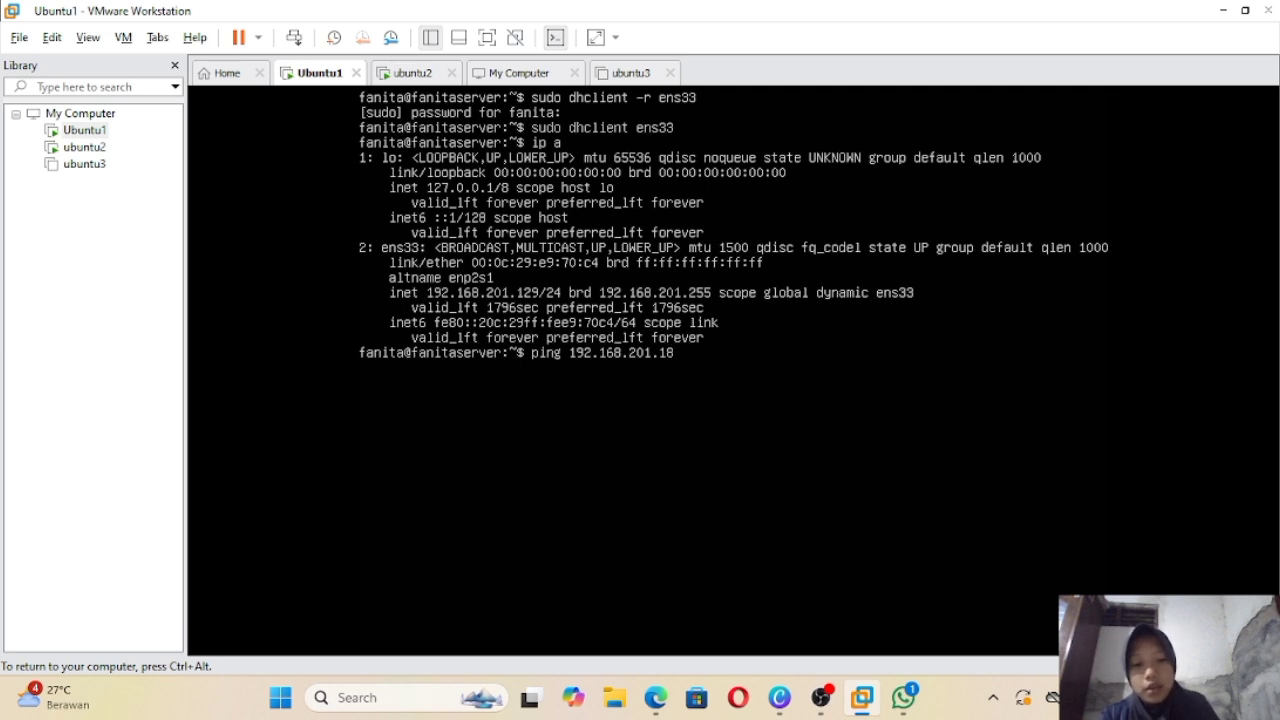
key("BackSpace")
type("2")
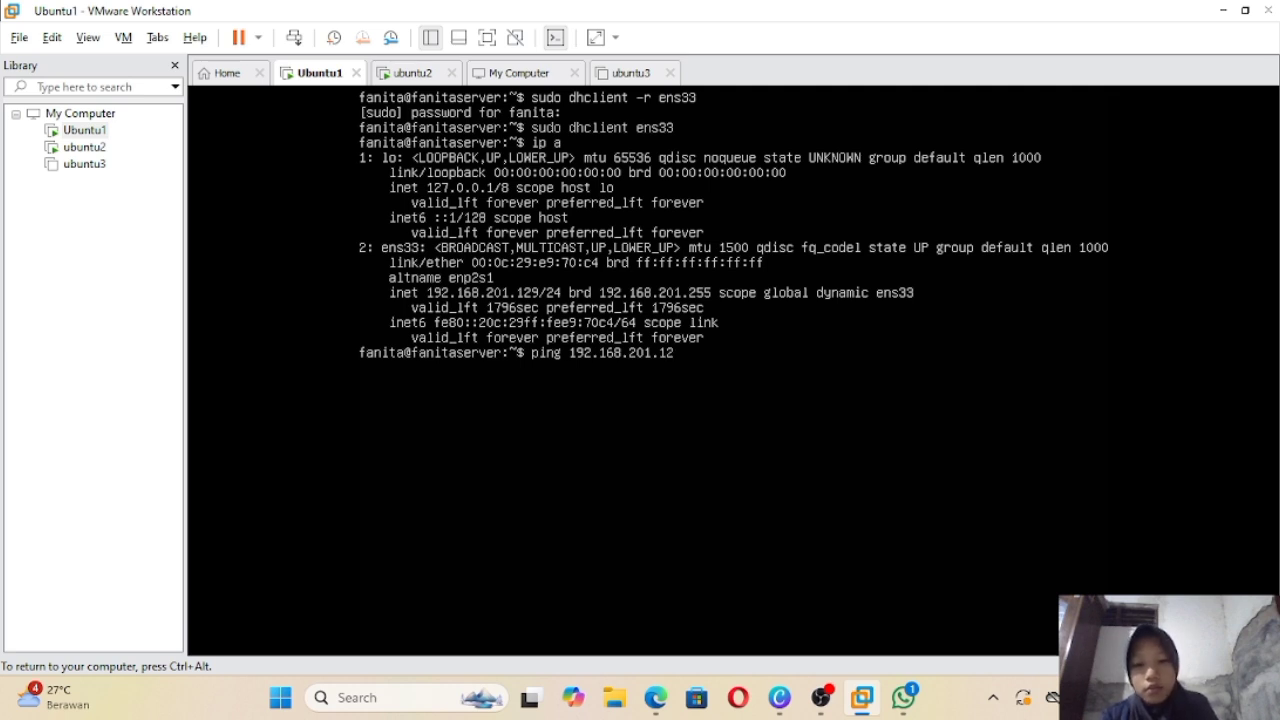
type("8")
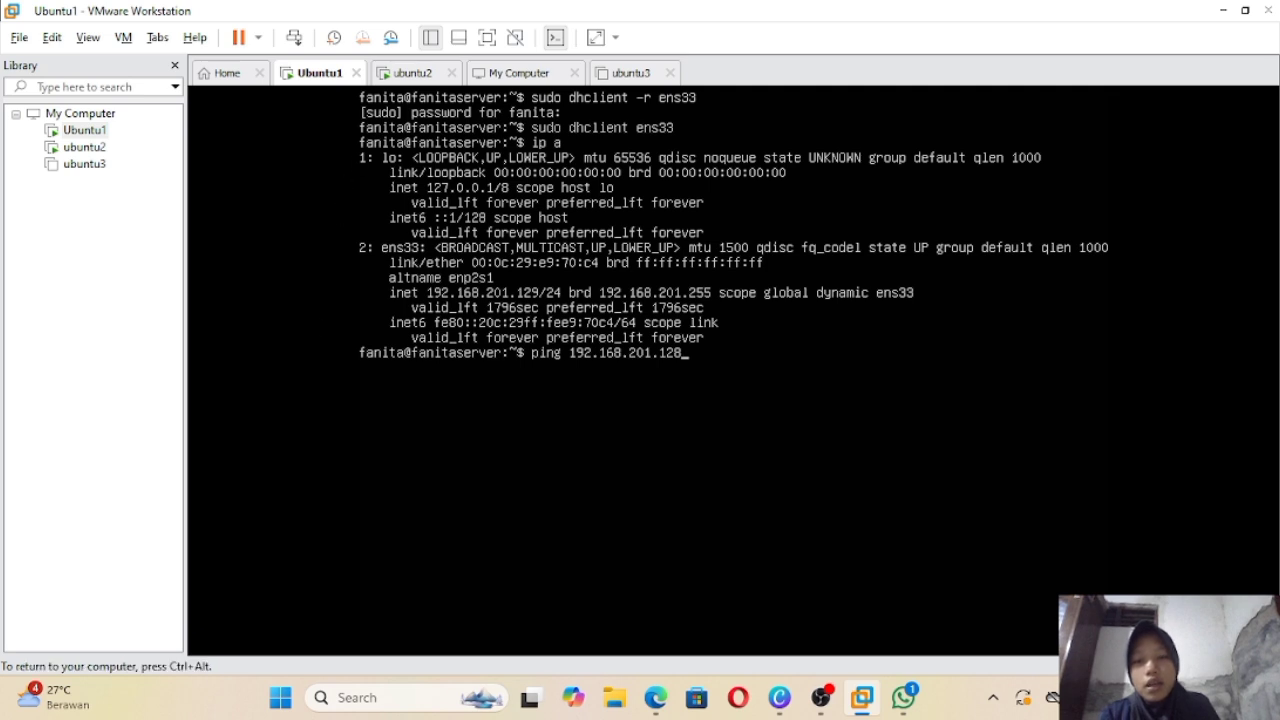
Step: After confirming ubuntu2's address, run the ping: 18 sent, 18 received, 0% loss
left_click(410, 73)
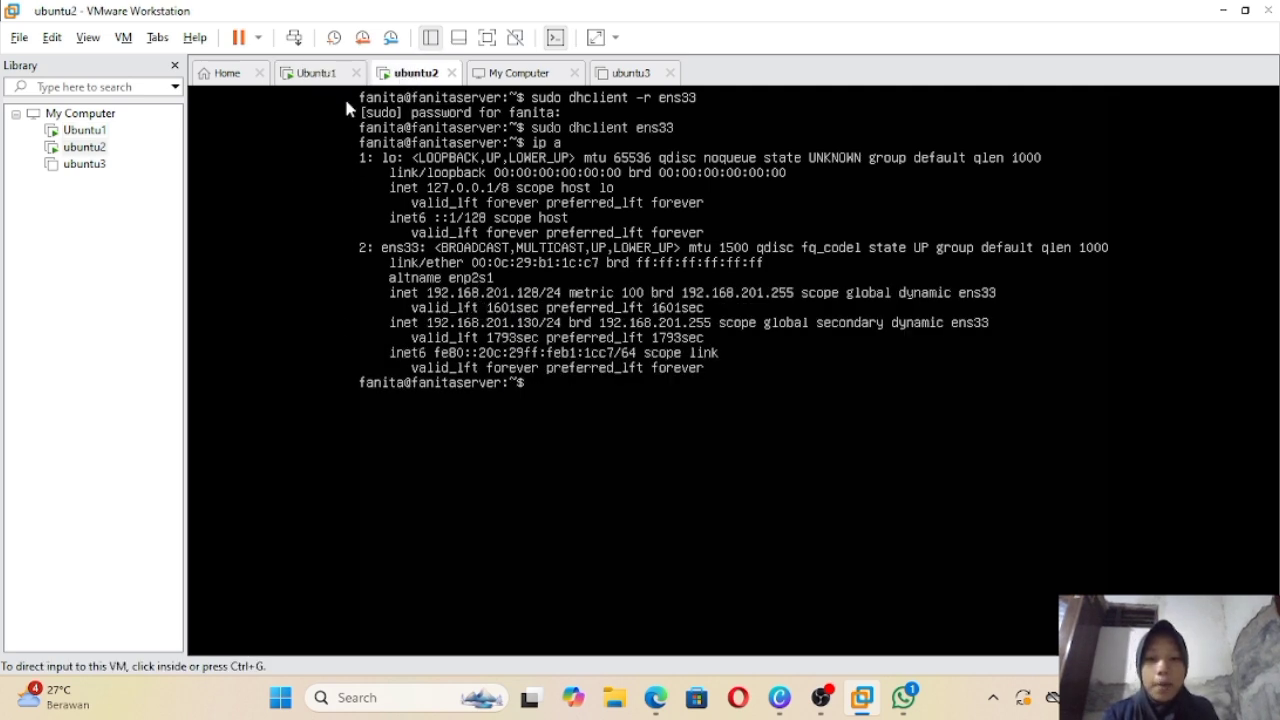
left_click(318, 75)
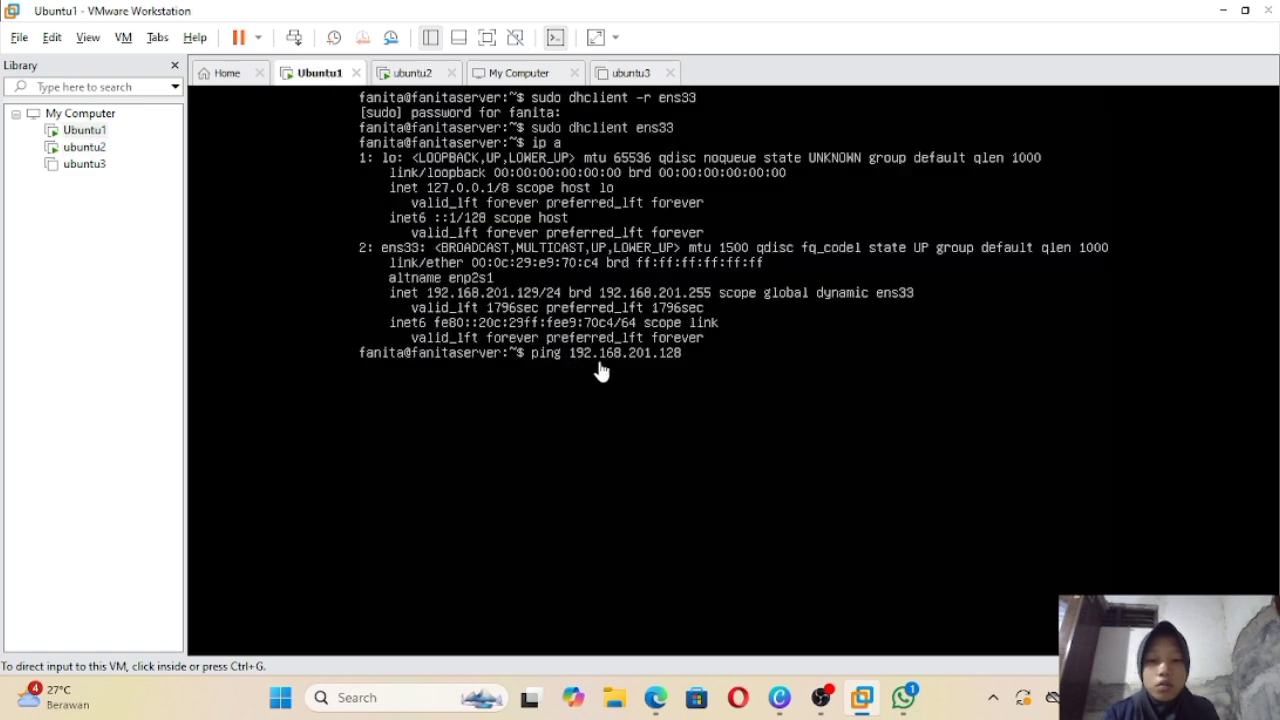
left_click(724, 384)
key("Return")
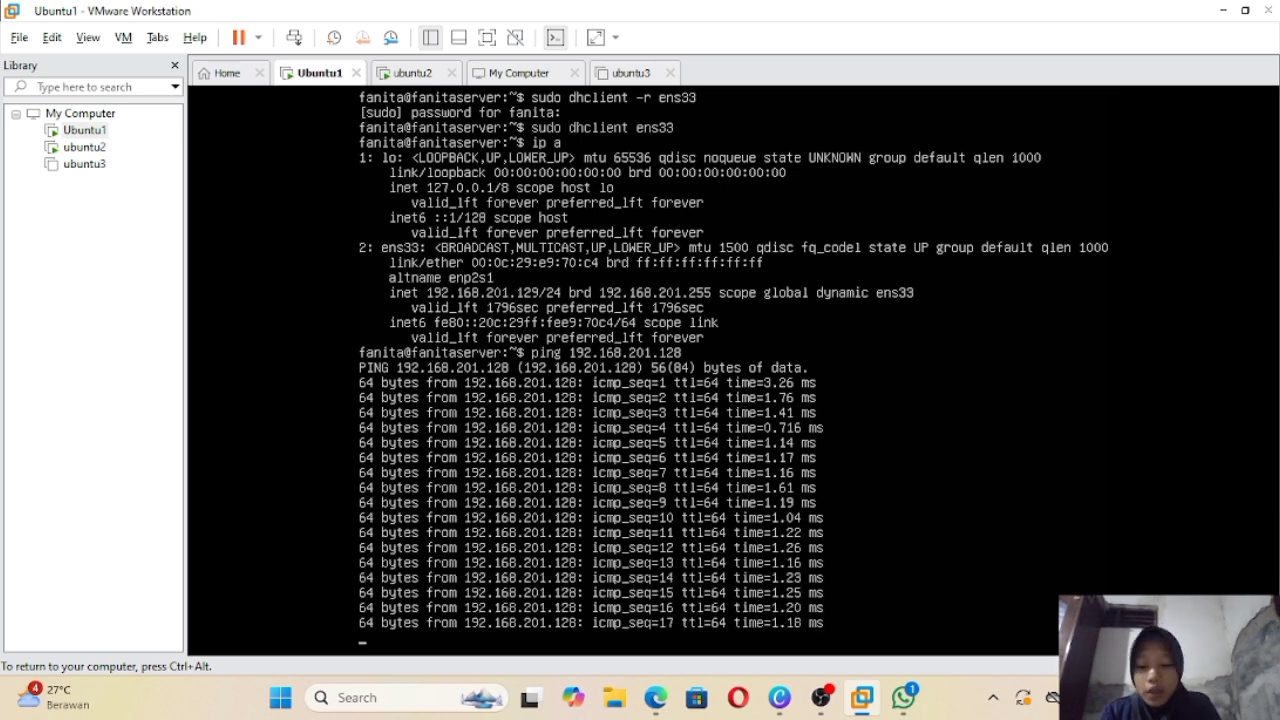
key("ctrl+c")
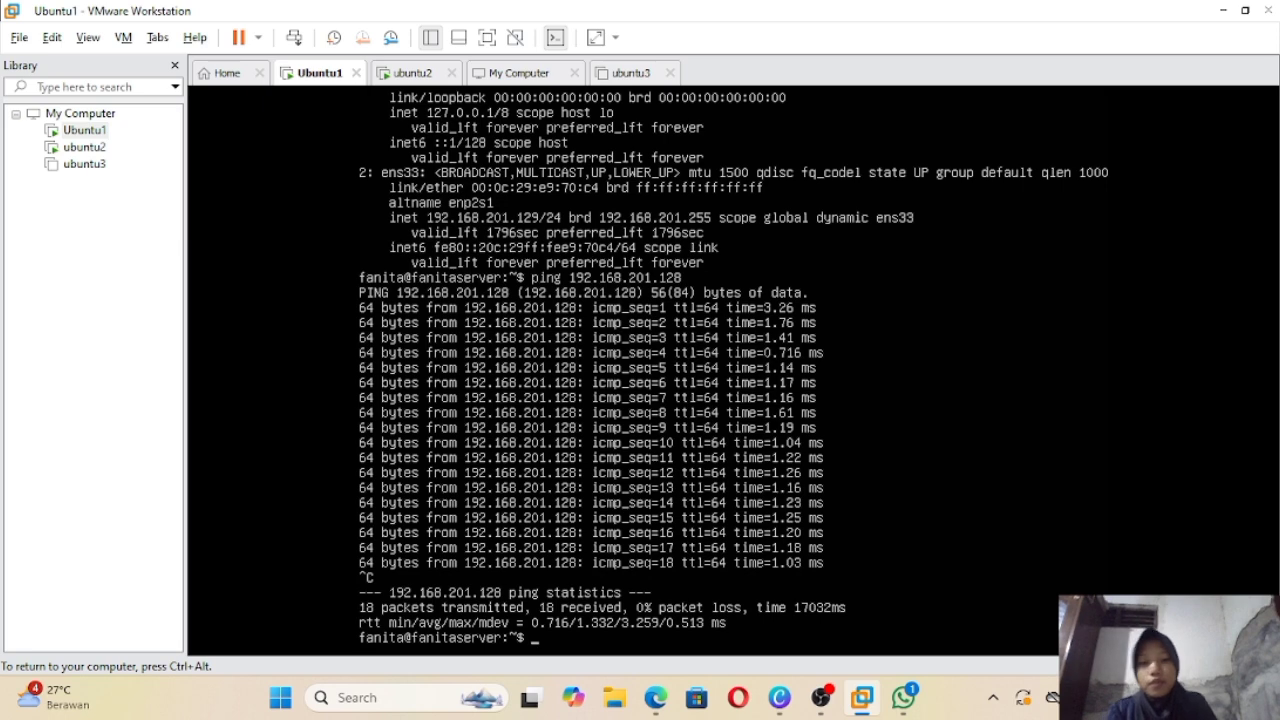
key("ctrl+alt")
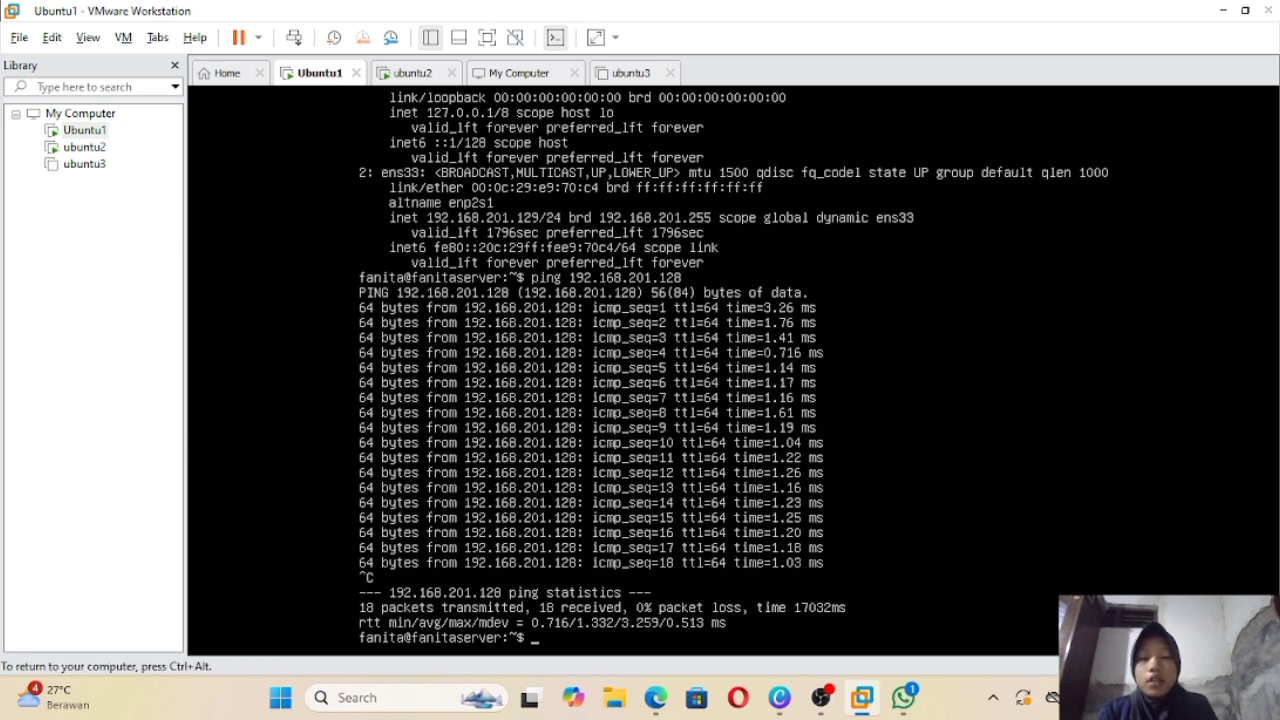
Step: On ubuntu2, enter the command 'ping 192.168.201.129'
left_click(409, 76)
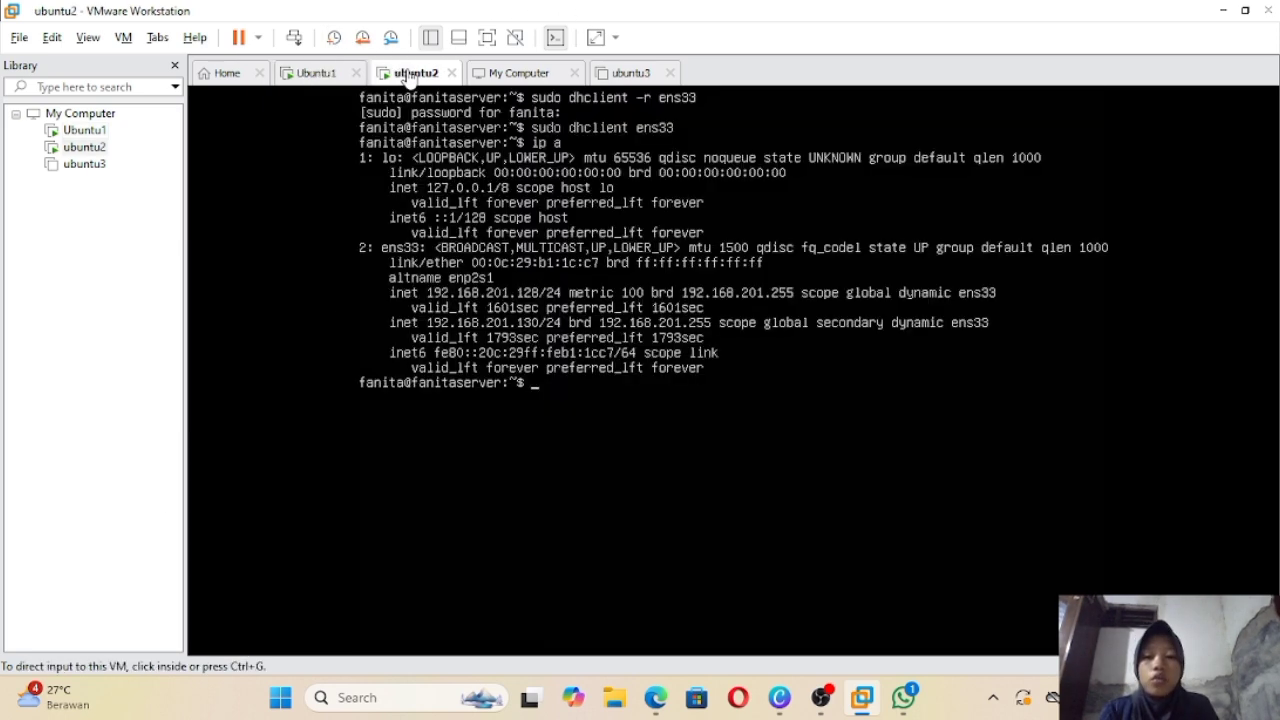
left_click(585, 403)
type("ping")
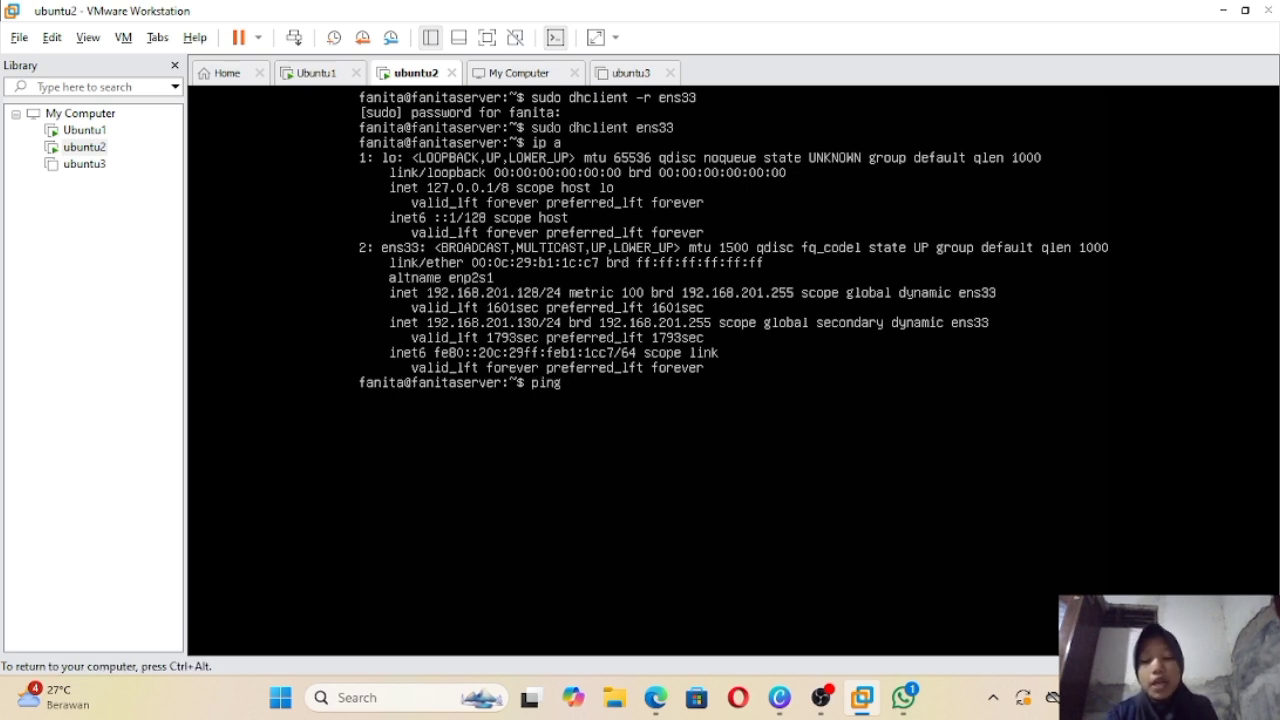
type(" 1")
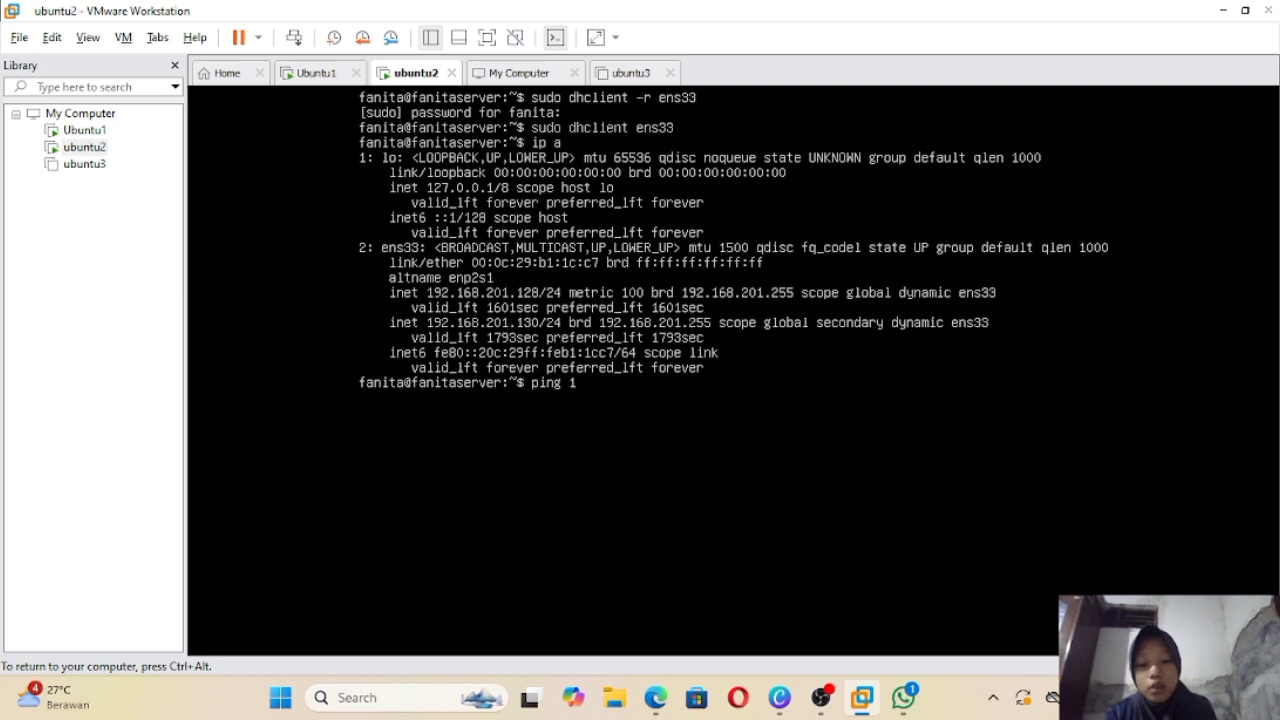
type("92.")
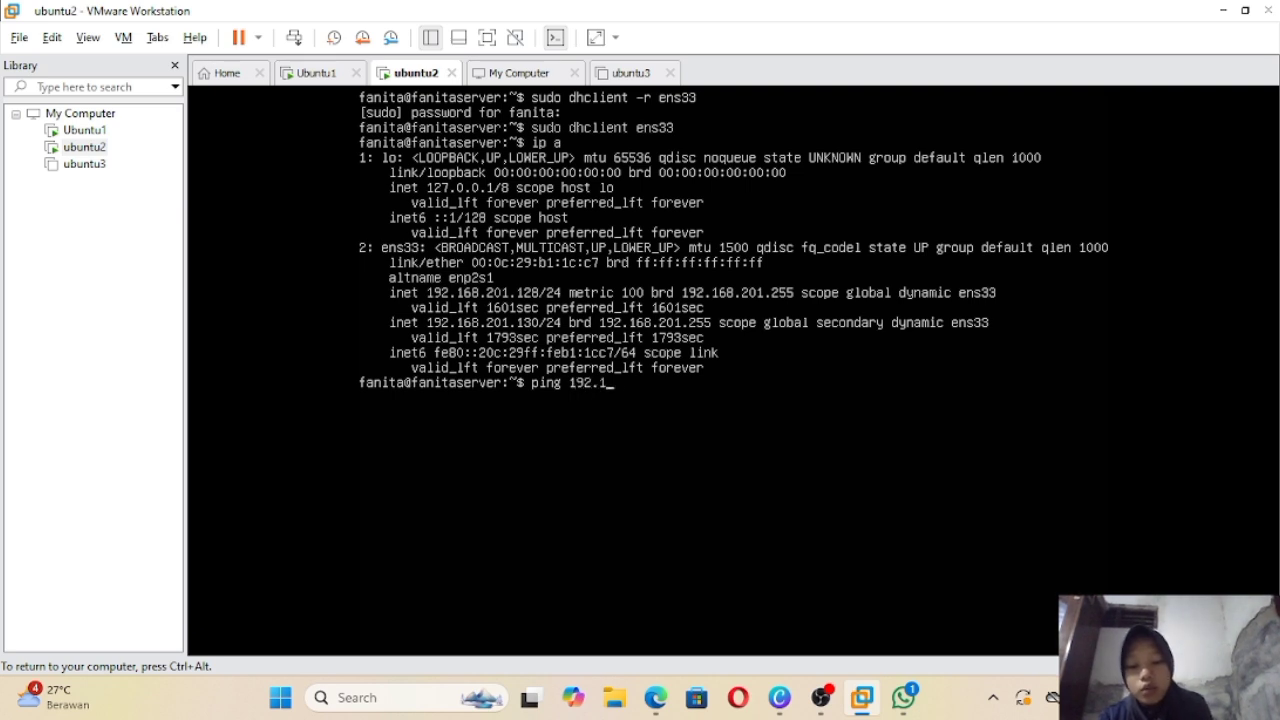
type("168.")
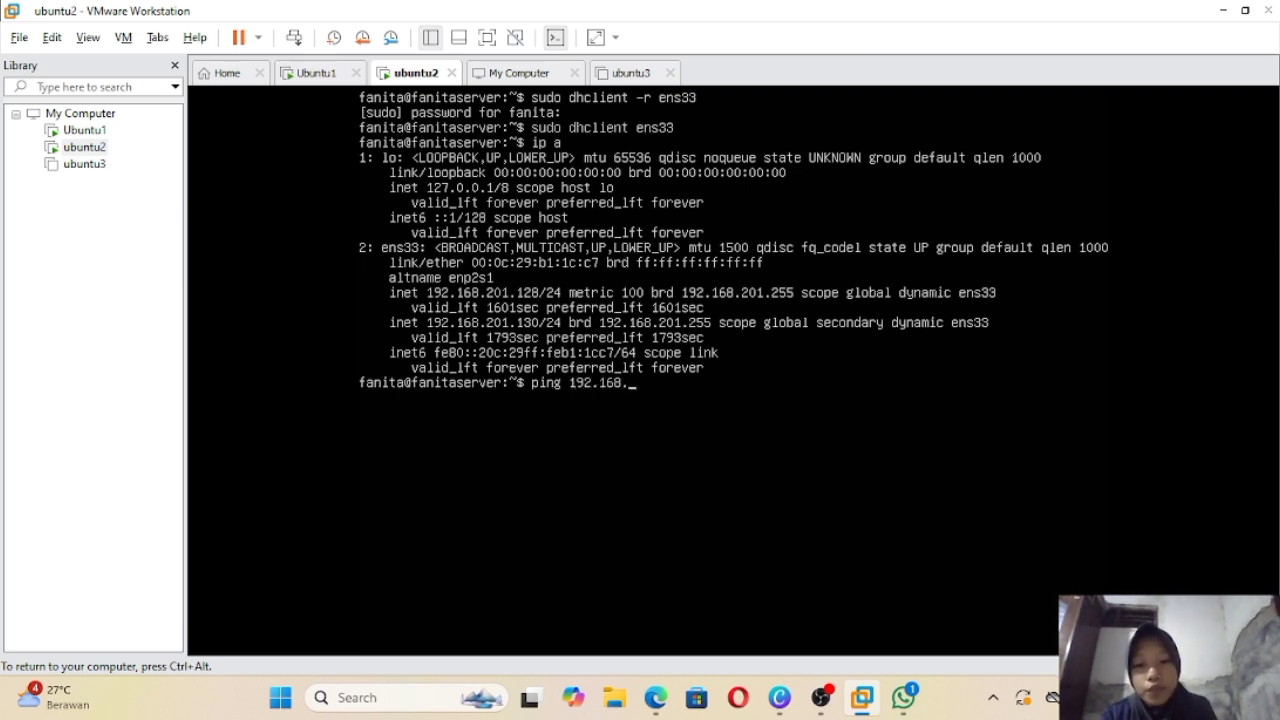
type("201")
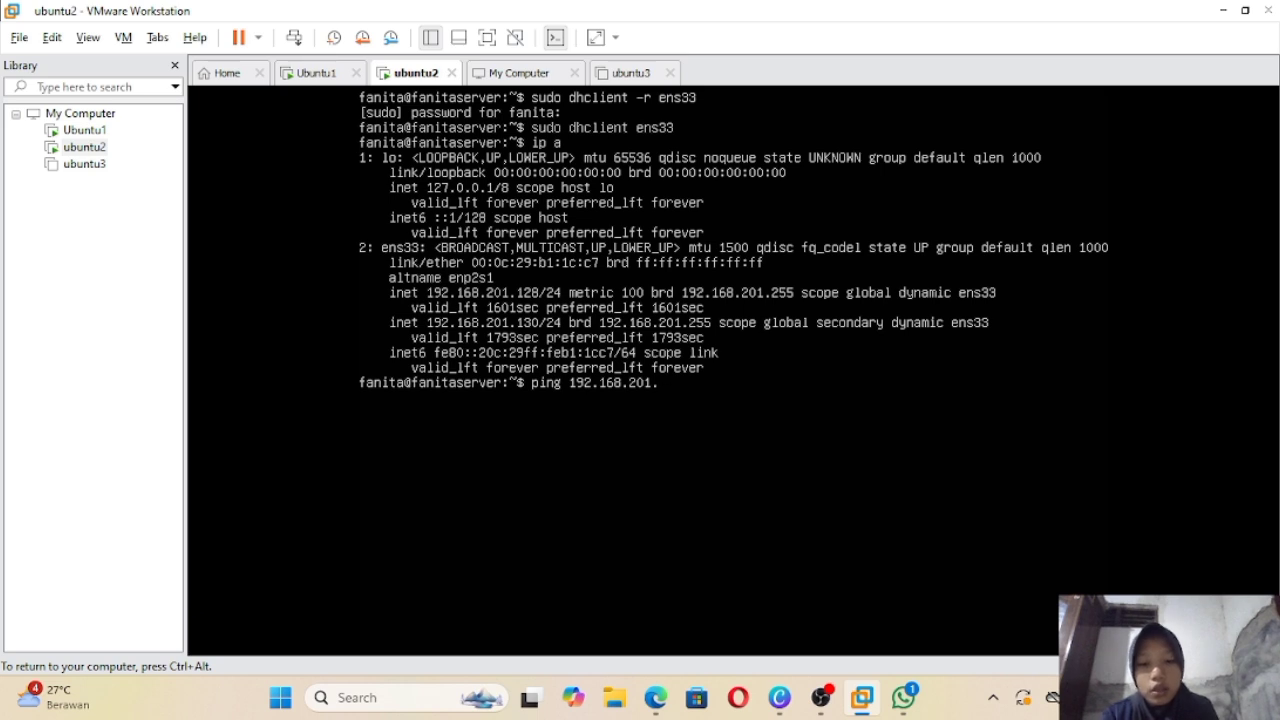
type(".129")
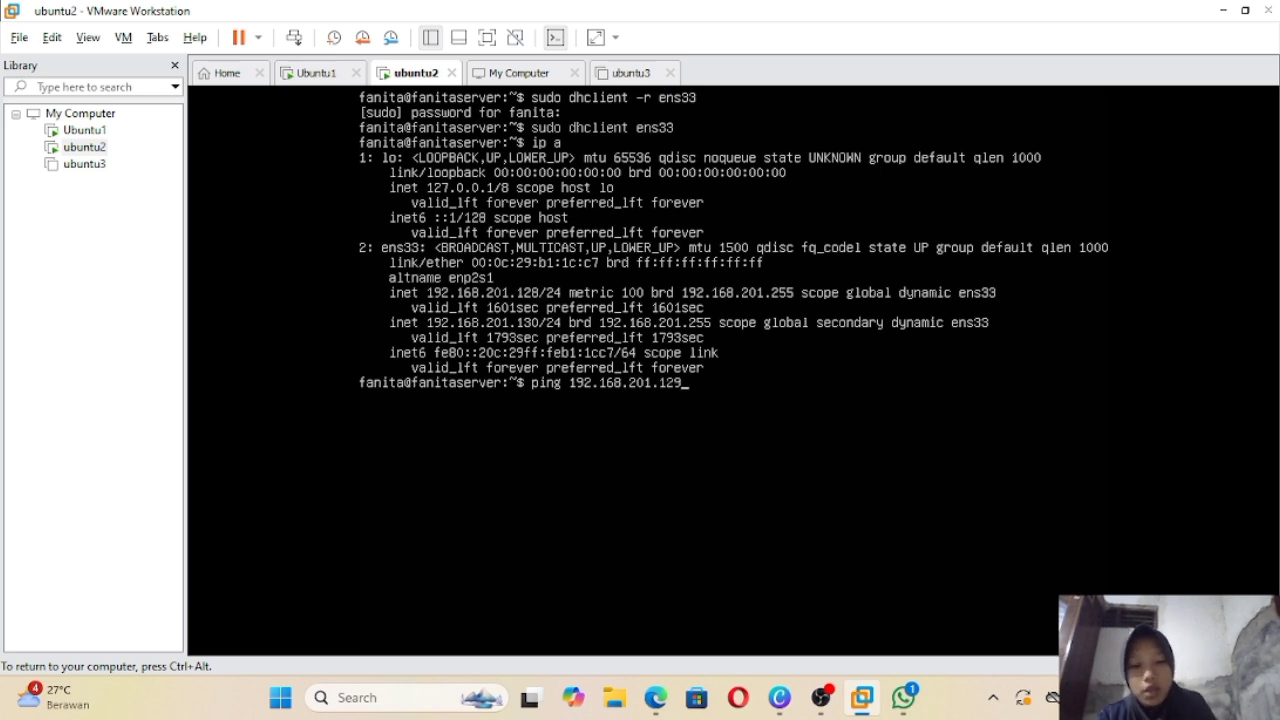
key("ctrl+alt")
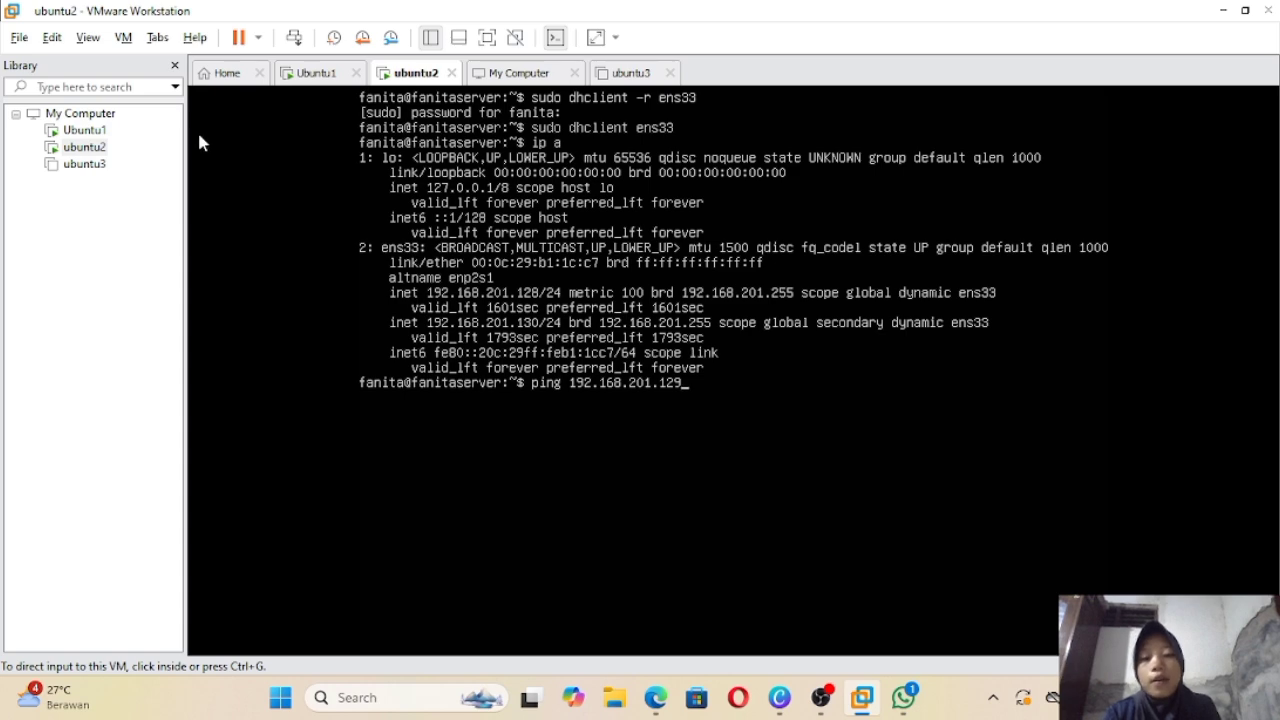
Step: Review Ubuntu1's results, then run ubuntu2's ping: 7 of 7 packets, 0% loss
left_click(310, 76)
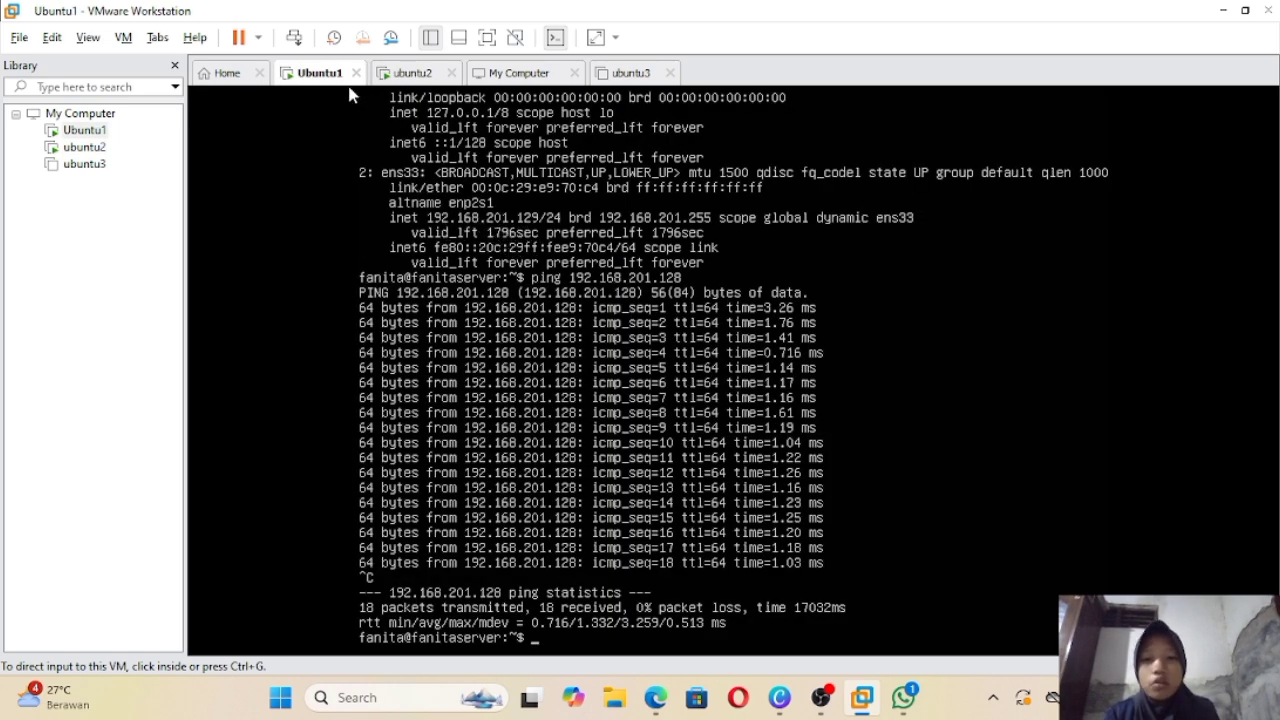
left_click(418, 78)
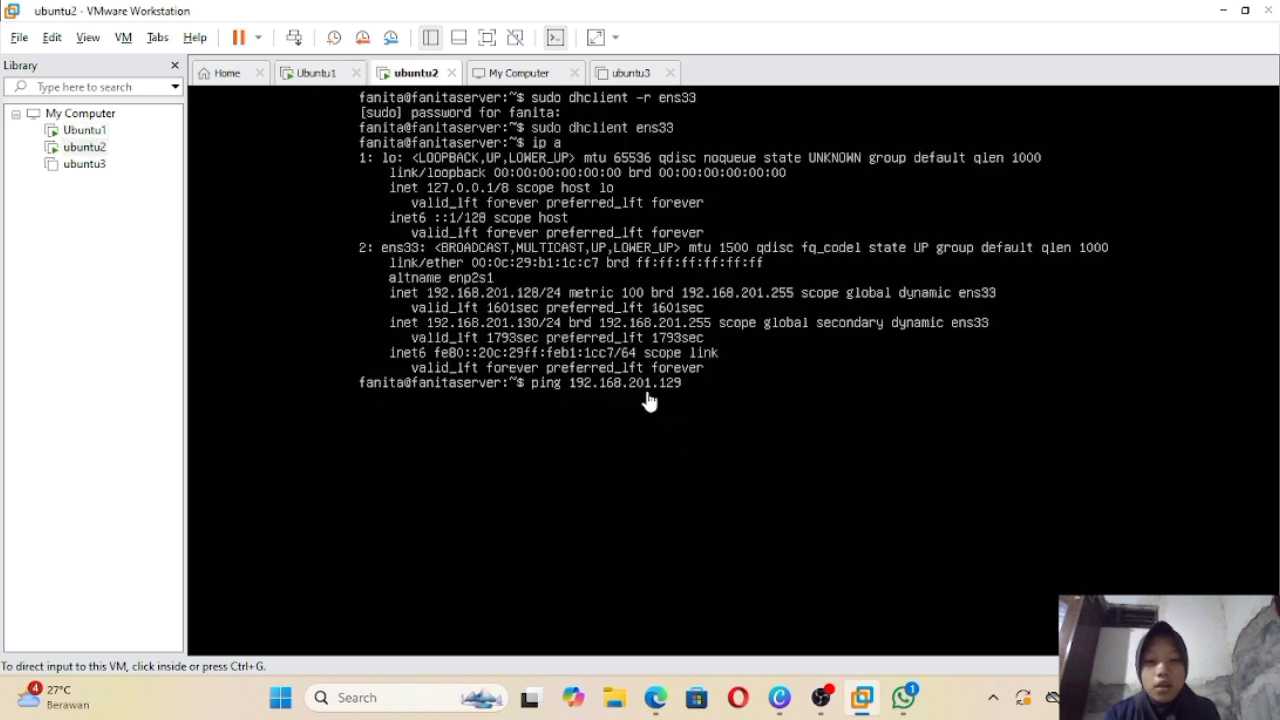
left_click(695, 401)
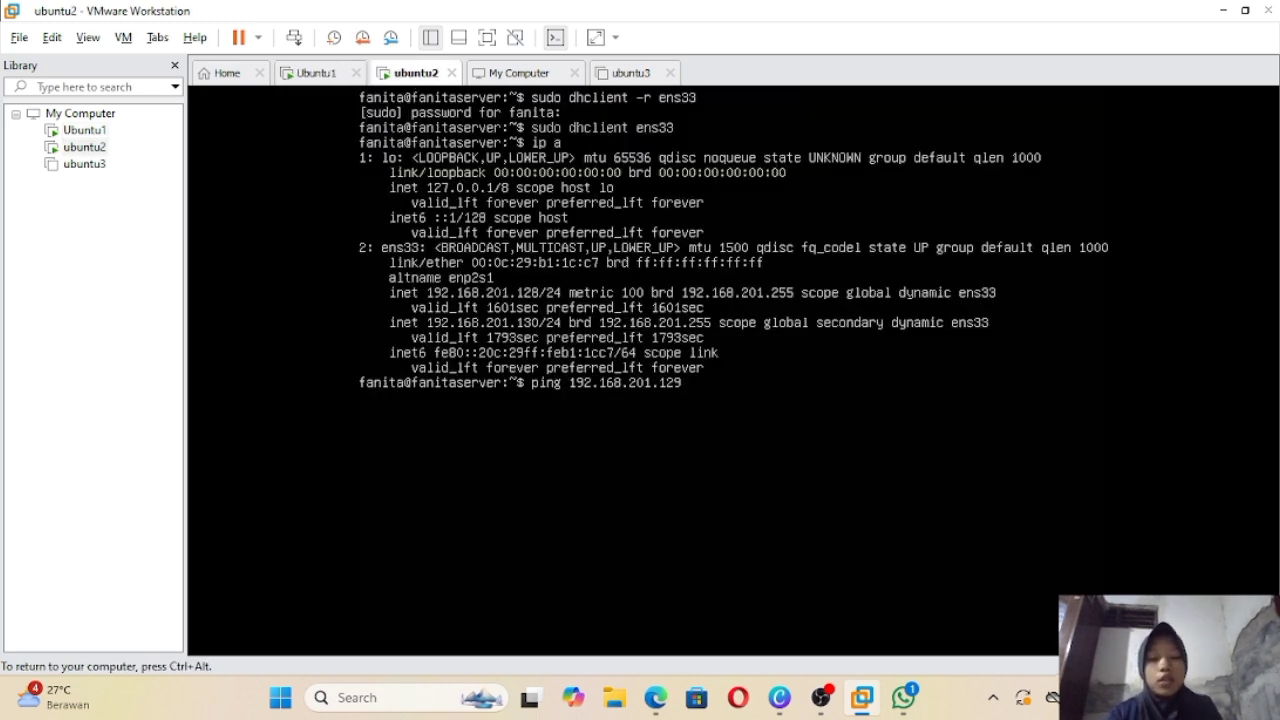
key("Return")
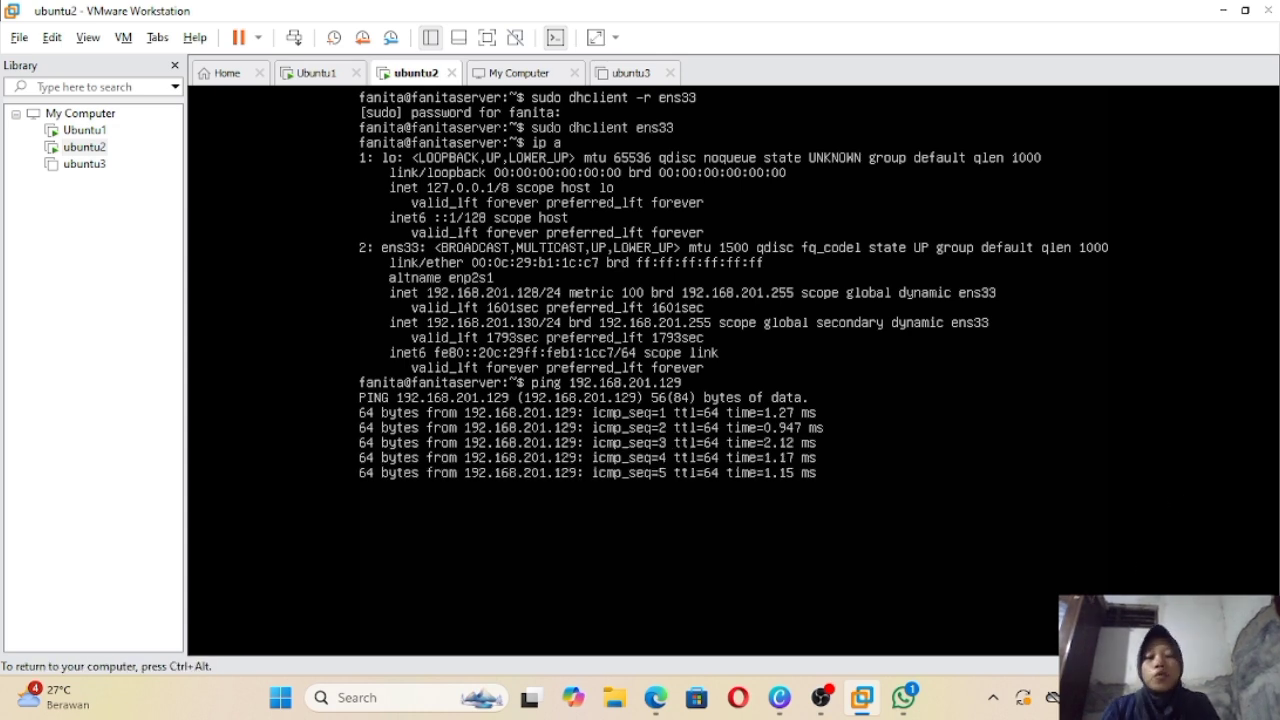
key("ctrl+c")
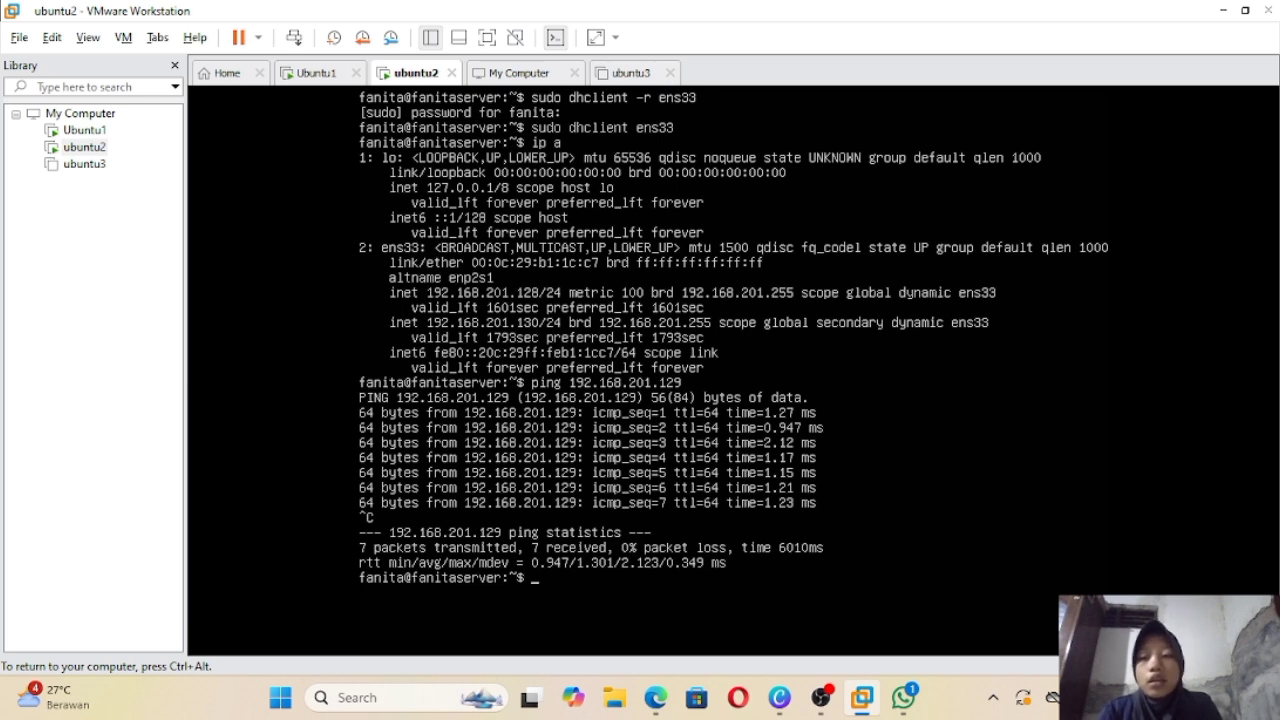
key("ctrl+alt")
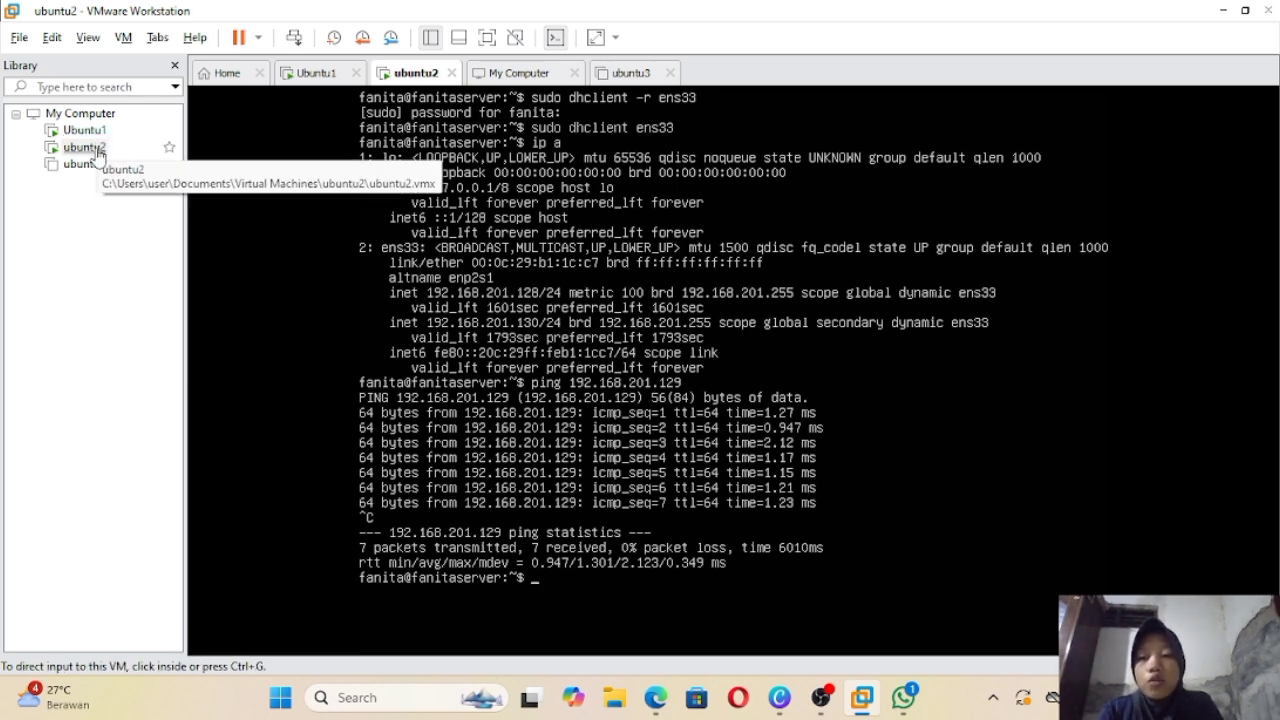
Step: Release keyboard and mouse input from ubuntu2 back to the Windows host
left_click(259, 295)
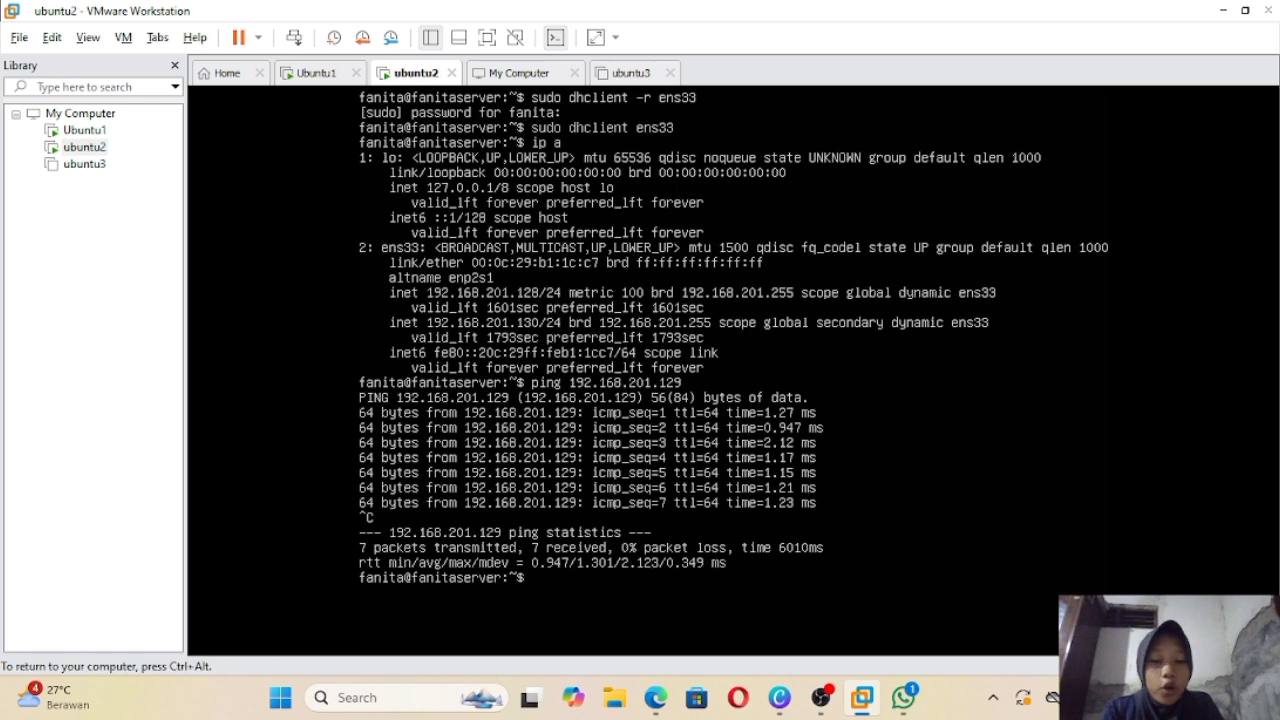
key("ctrl+alt")
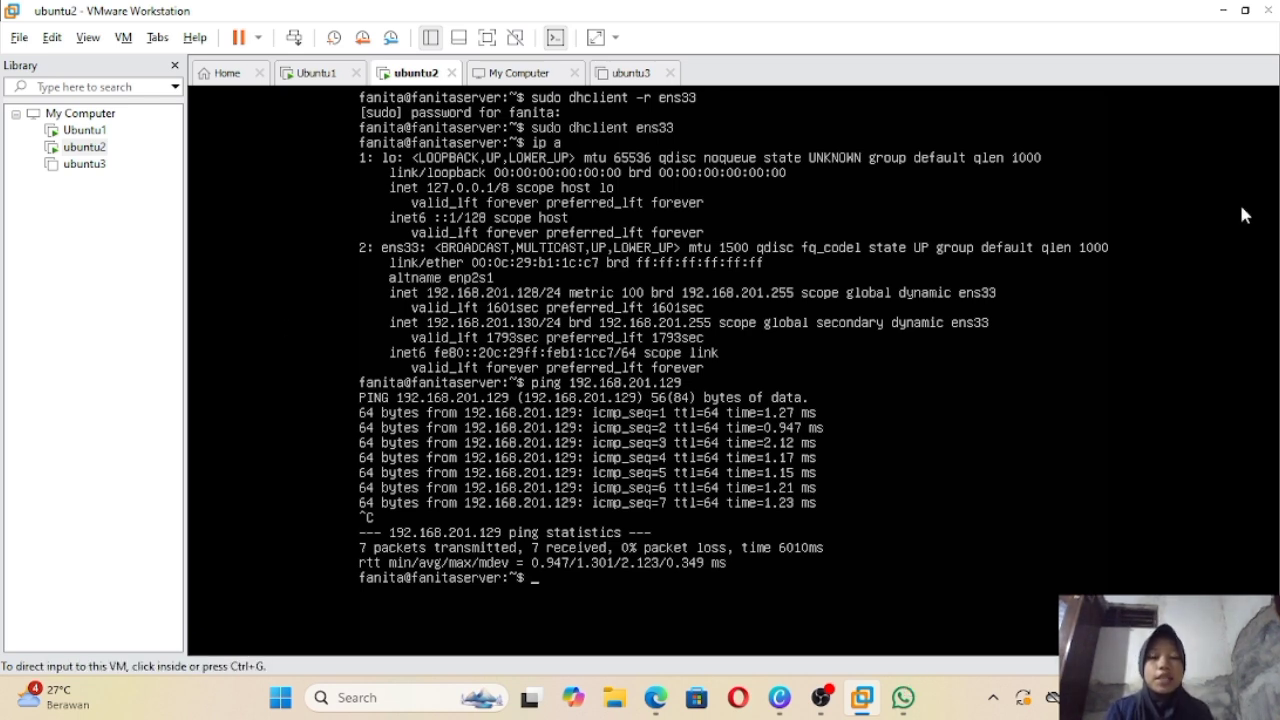
left_click(1245, 215)
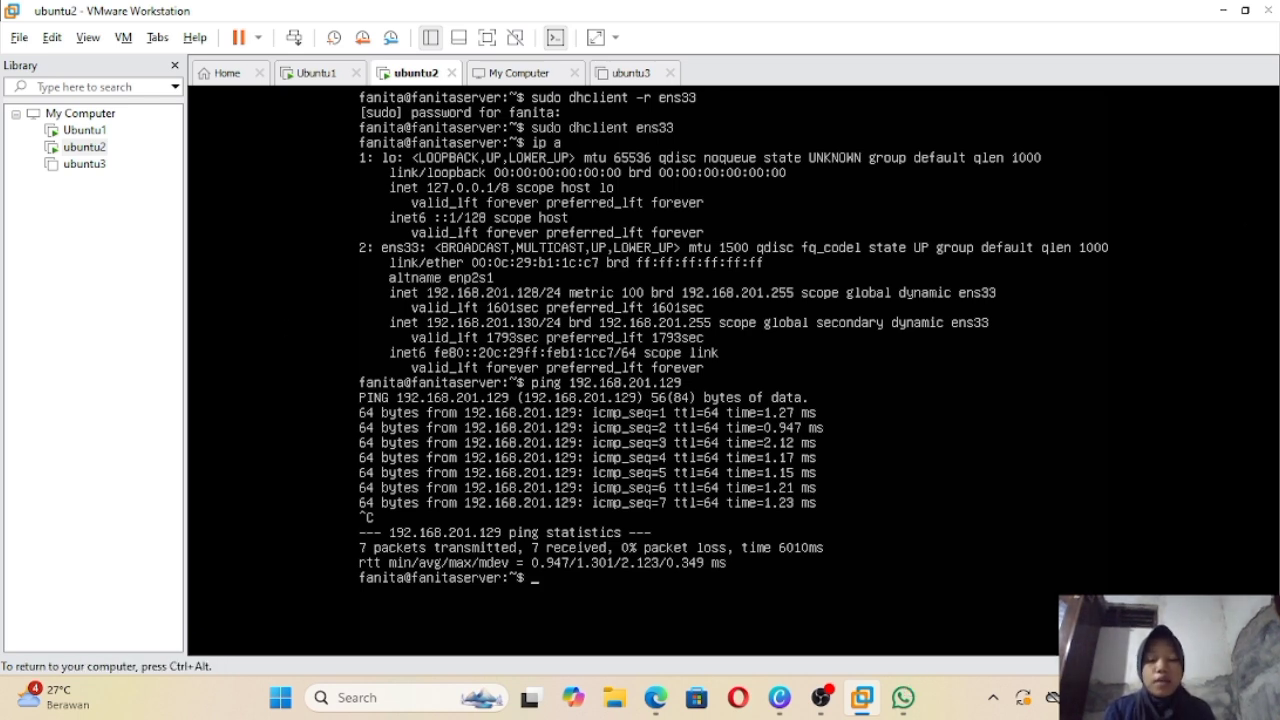
key("ctrl+alt")
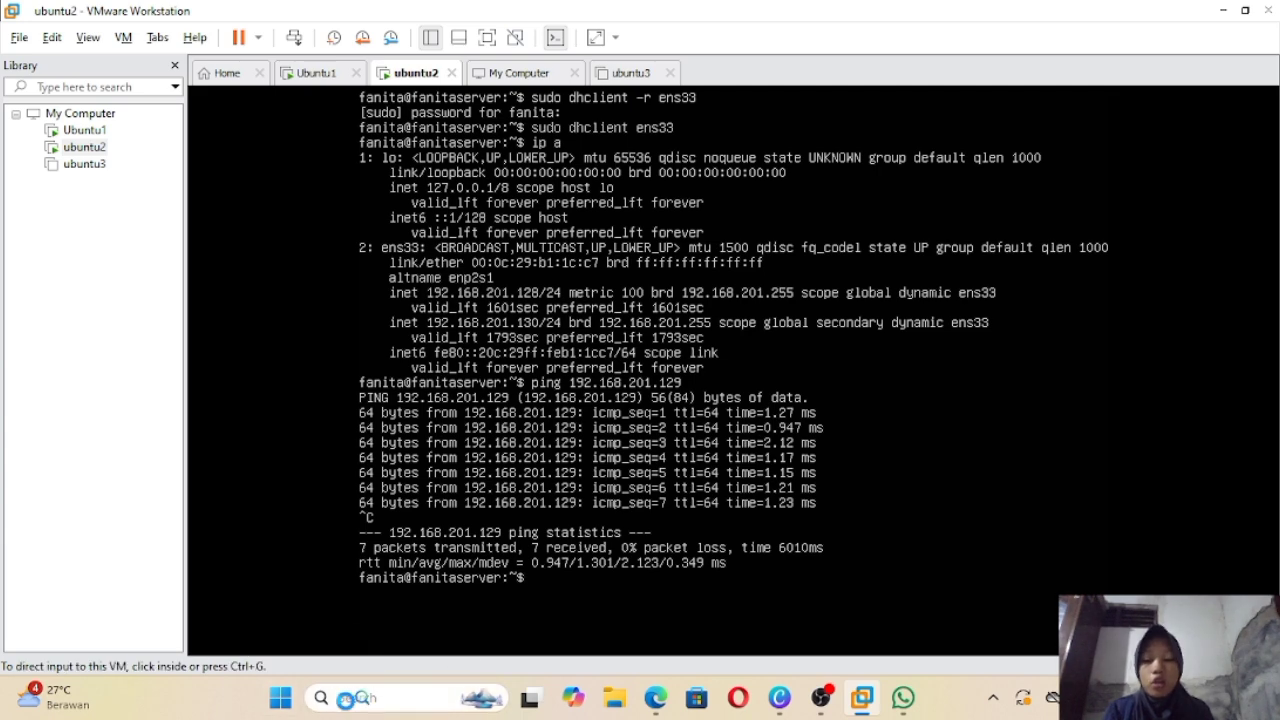
Step: Check the VMnet1 adapter's details on the host, confirming IPv4 address 192.168.201.1
left_click(346, 698)
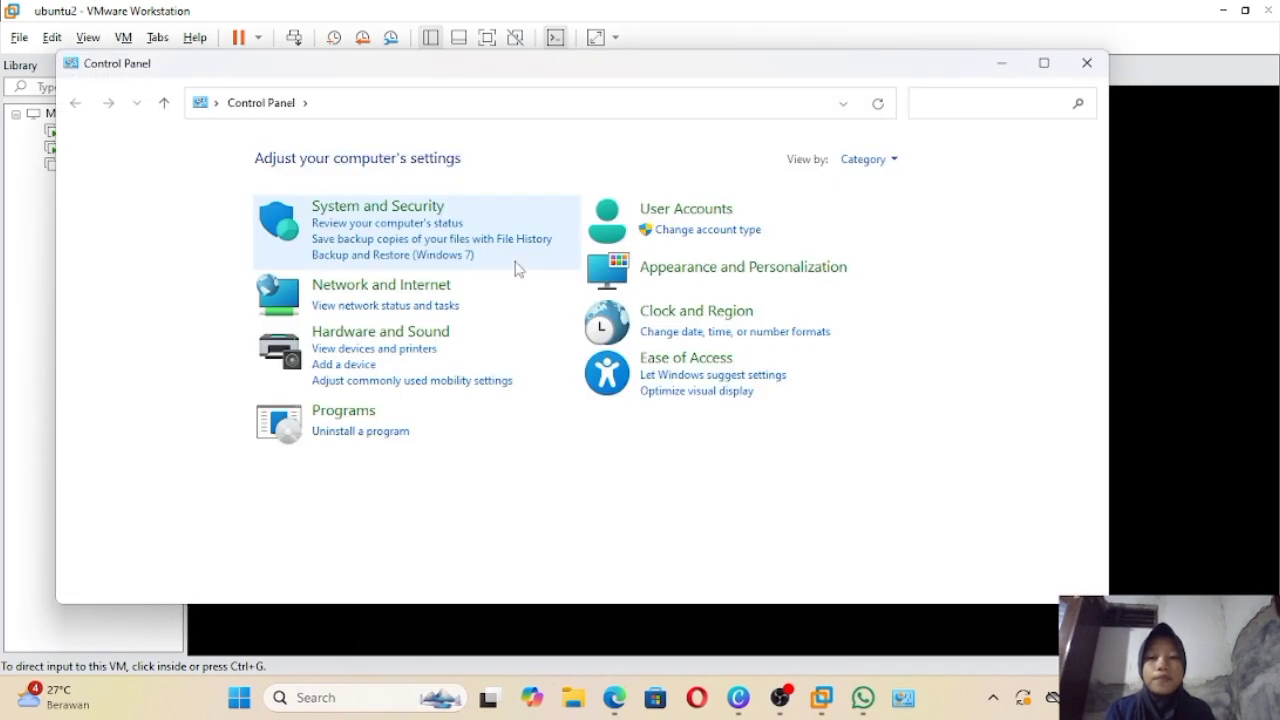
left_click(383, 288)
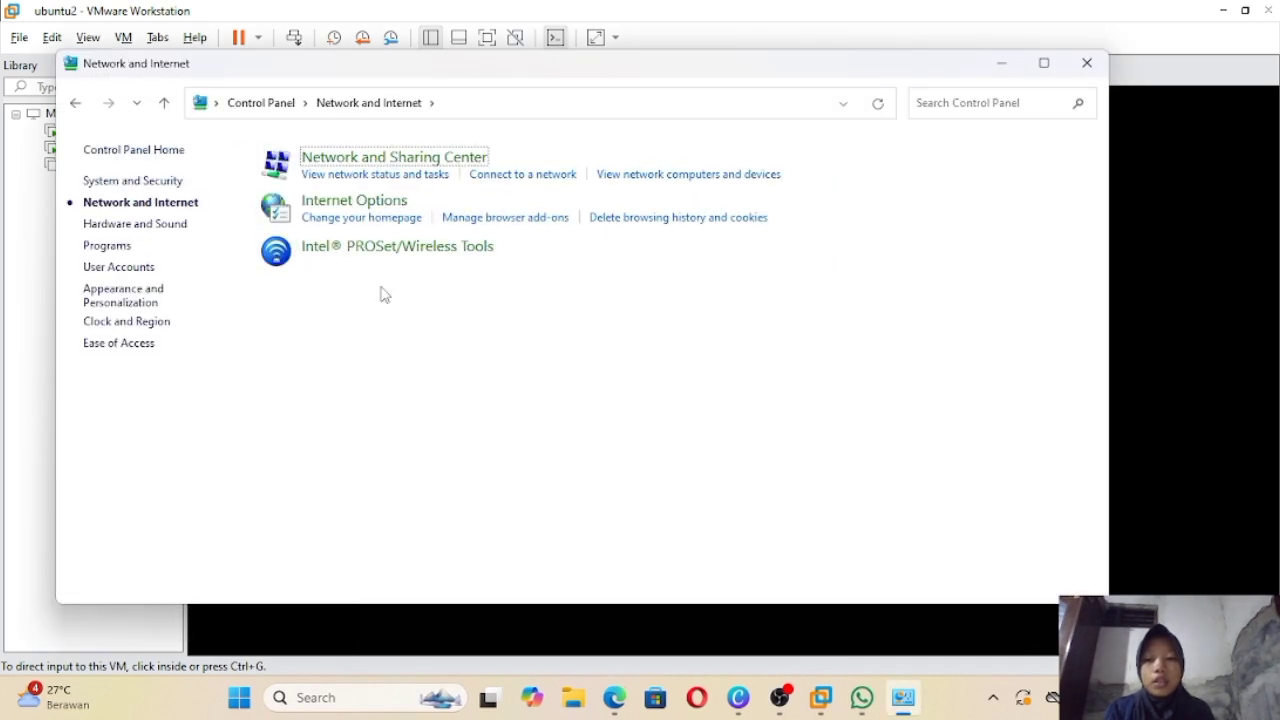
left_click(355, 160)
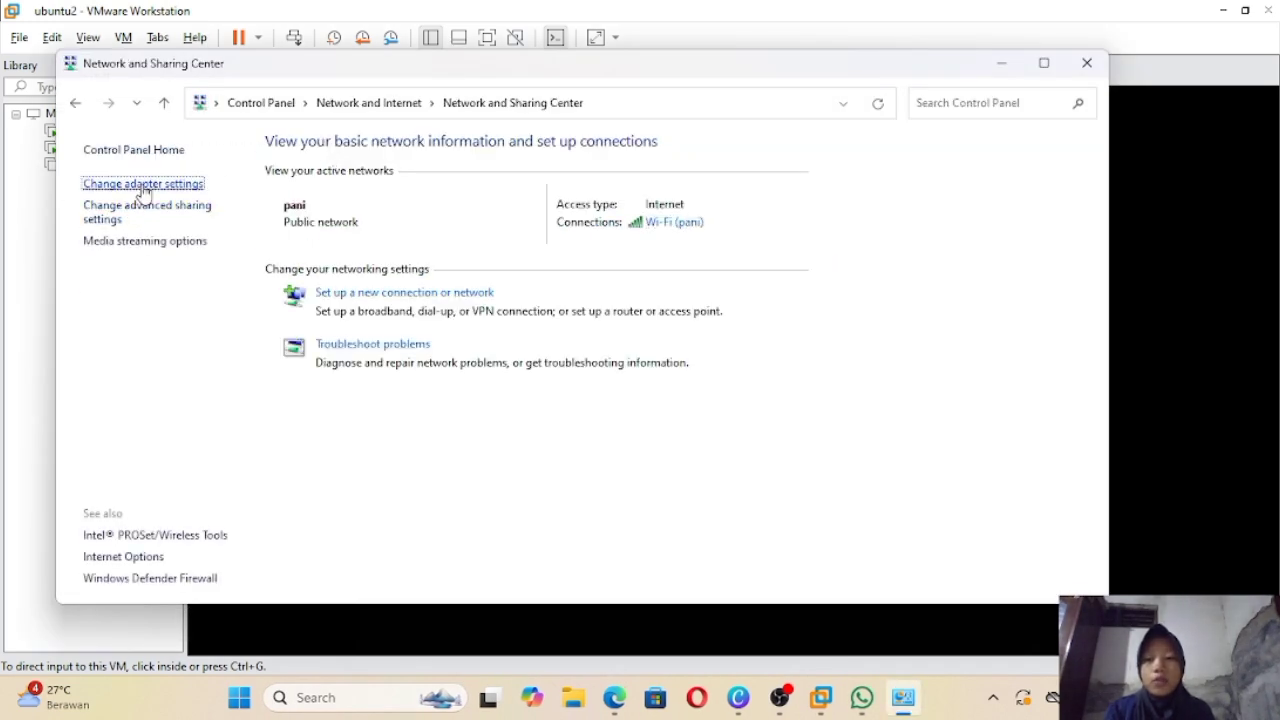
left_click(145, 184)
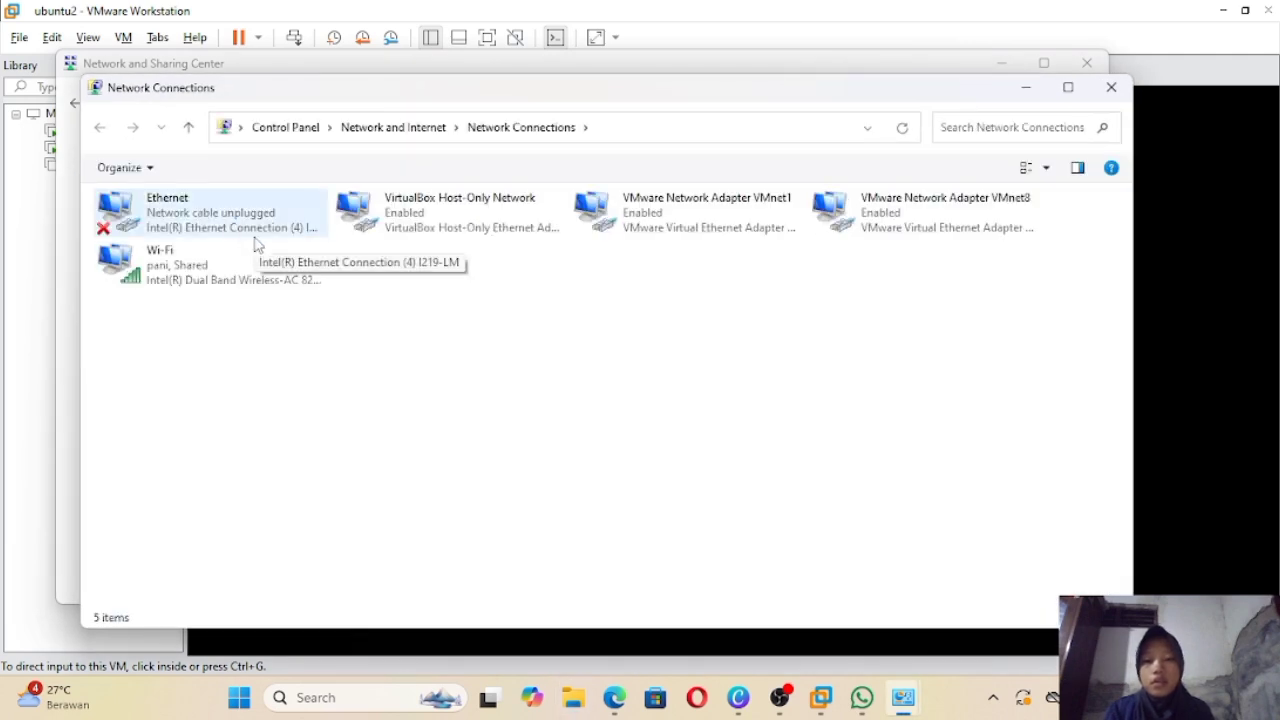
double_click(767, 213)
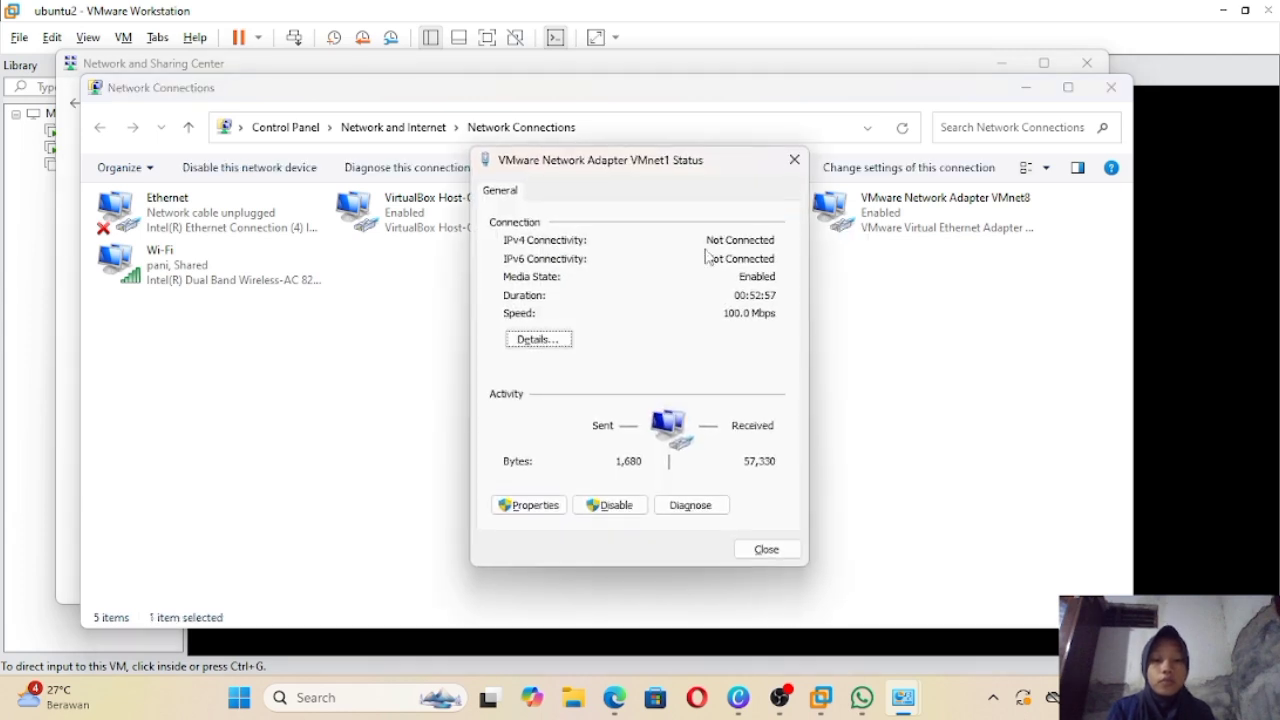
left_click(538, 340)
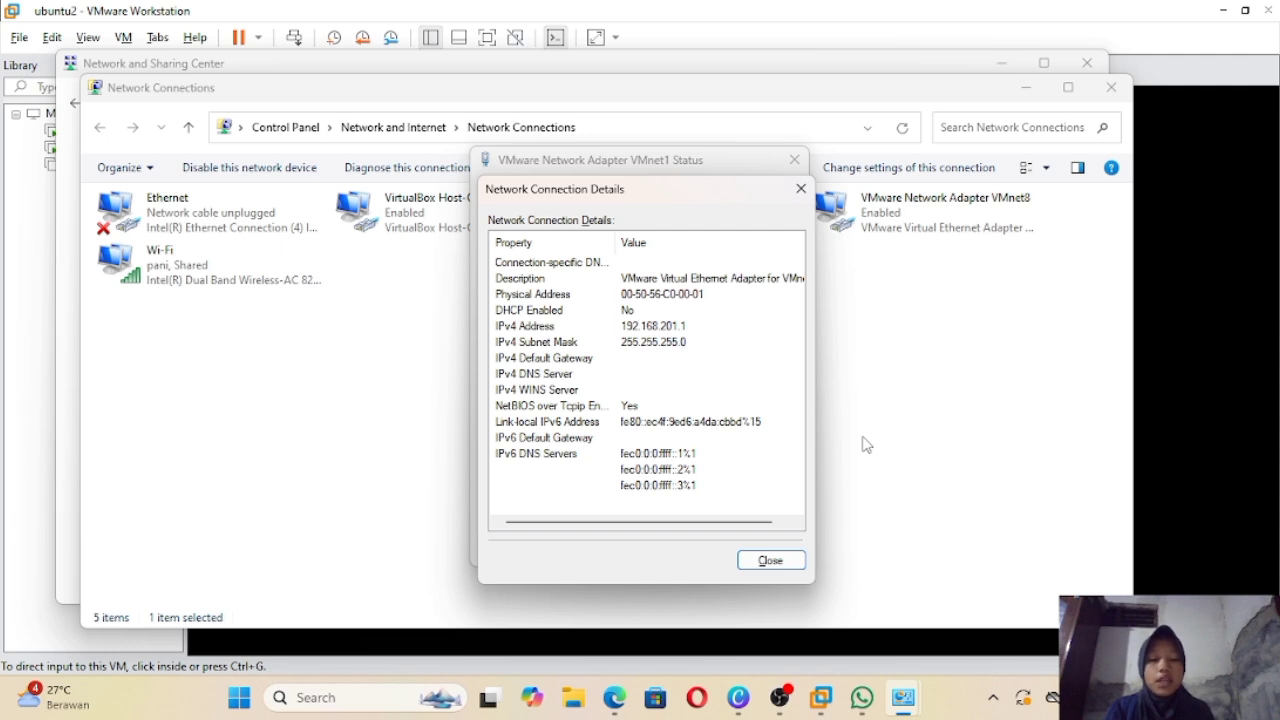
left_click(1120, 89)
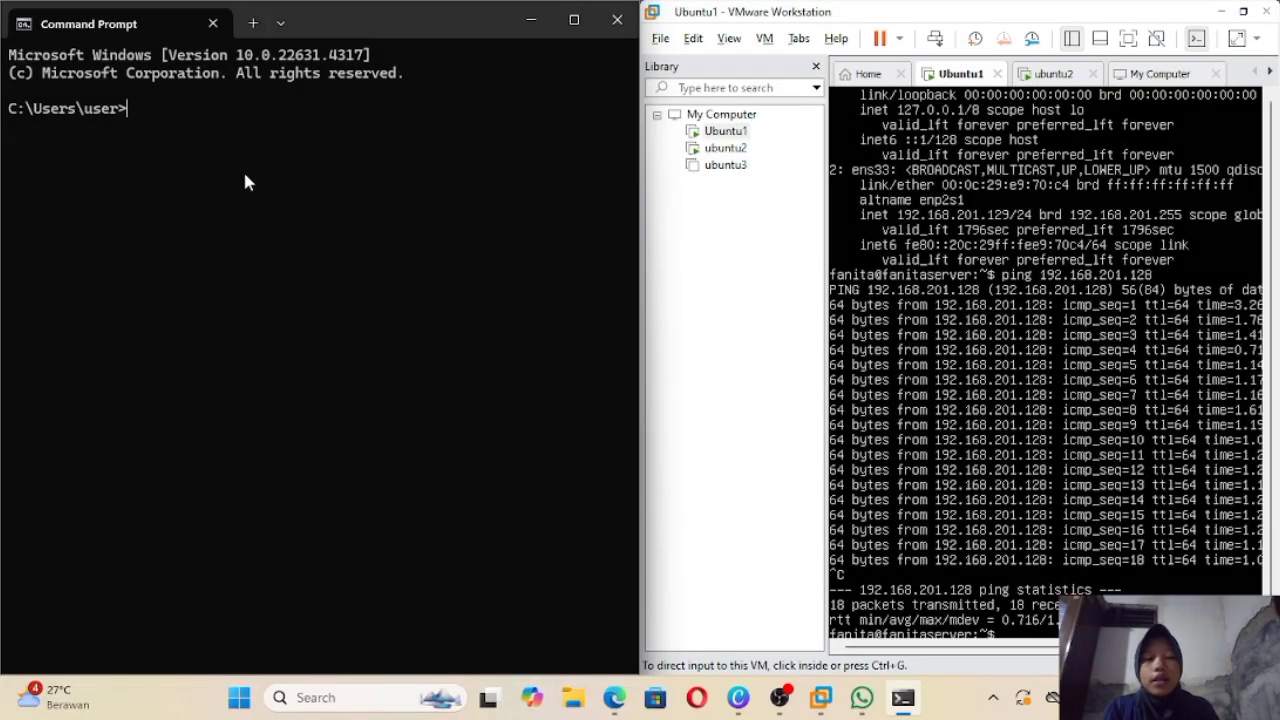
Step: Ping ubuntu2 at 192.168.201.128 from the host Command Prompt: 4 sent, 4 received
type("p")
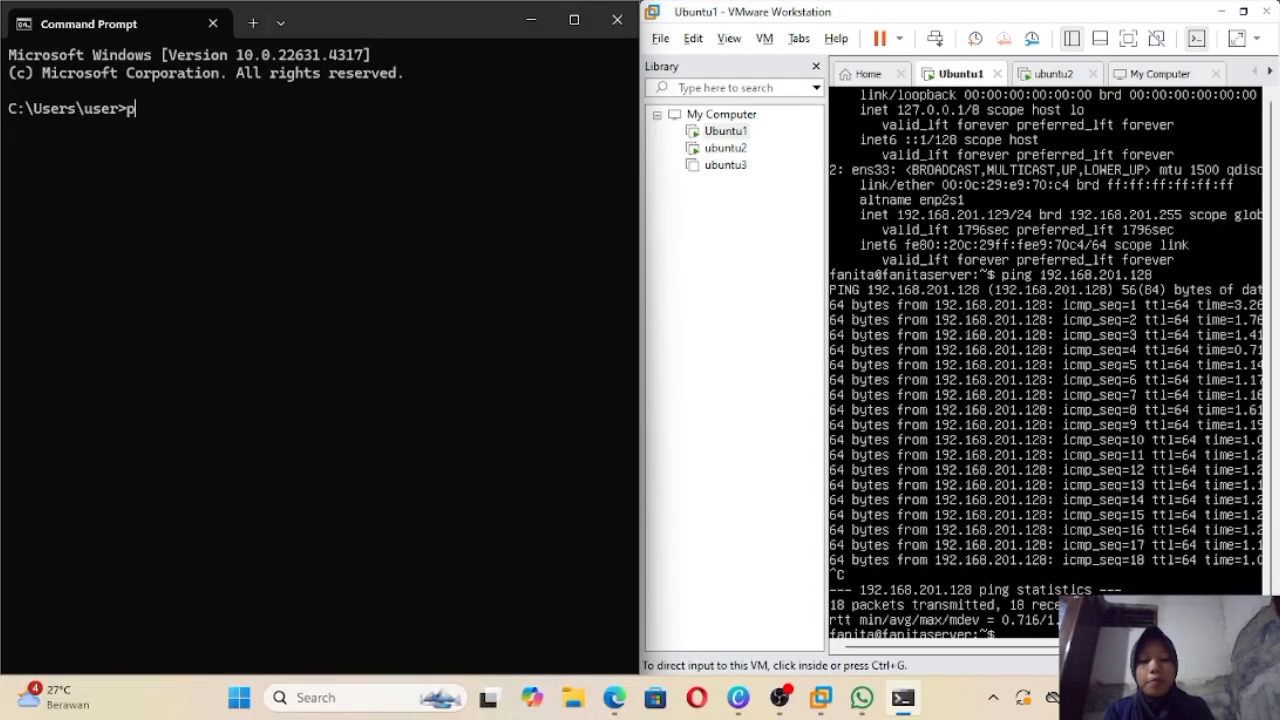
type("ing ")
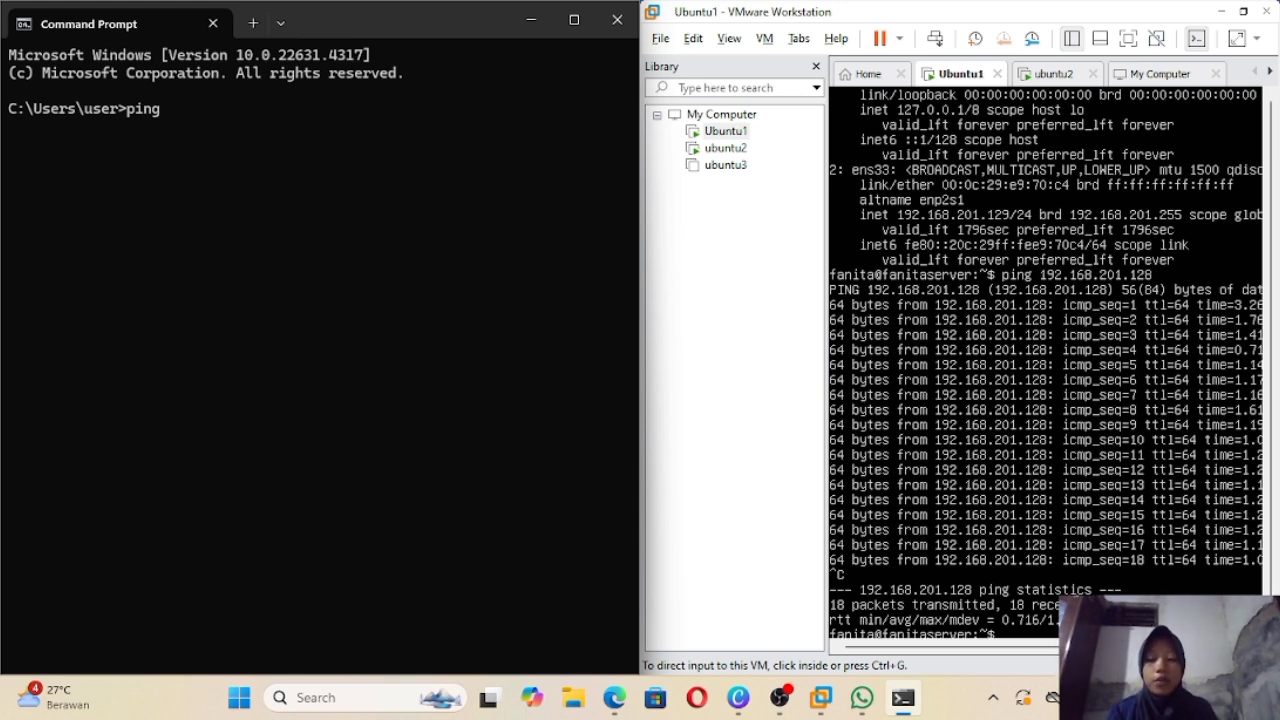
type("192")
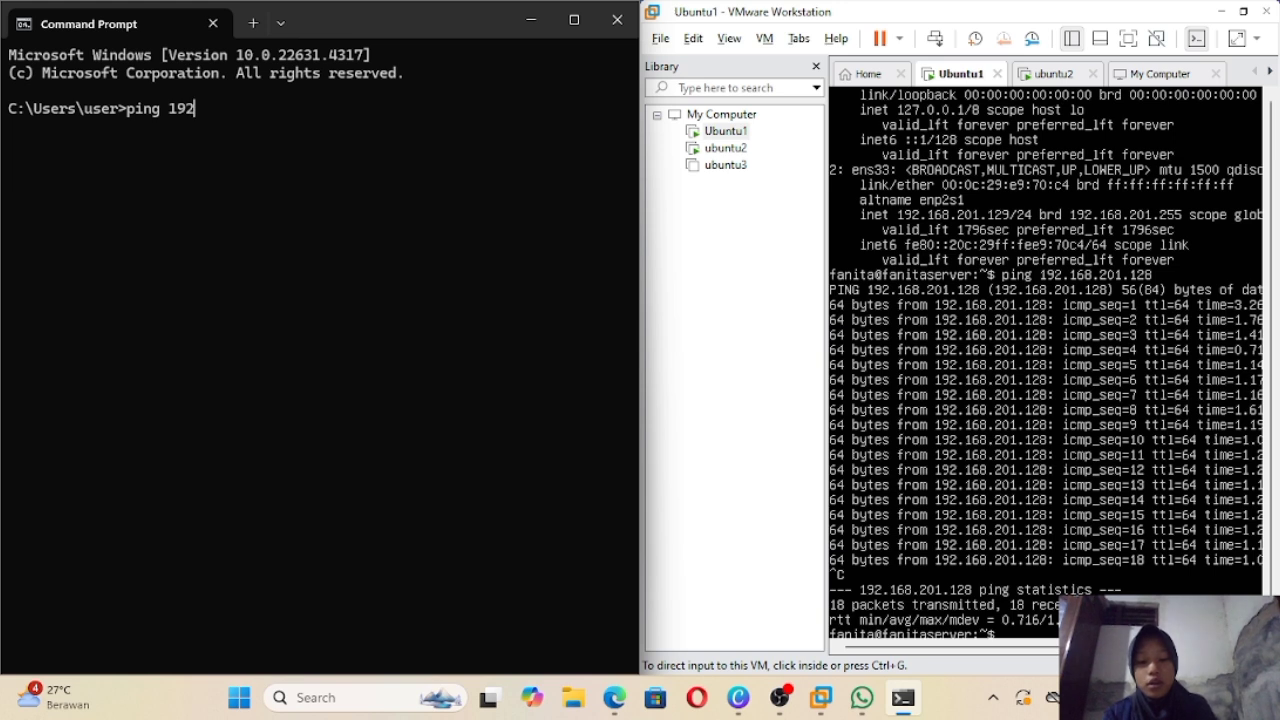
type(".168.")
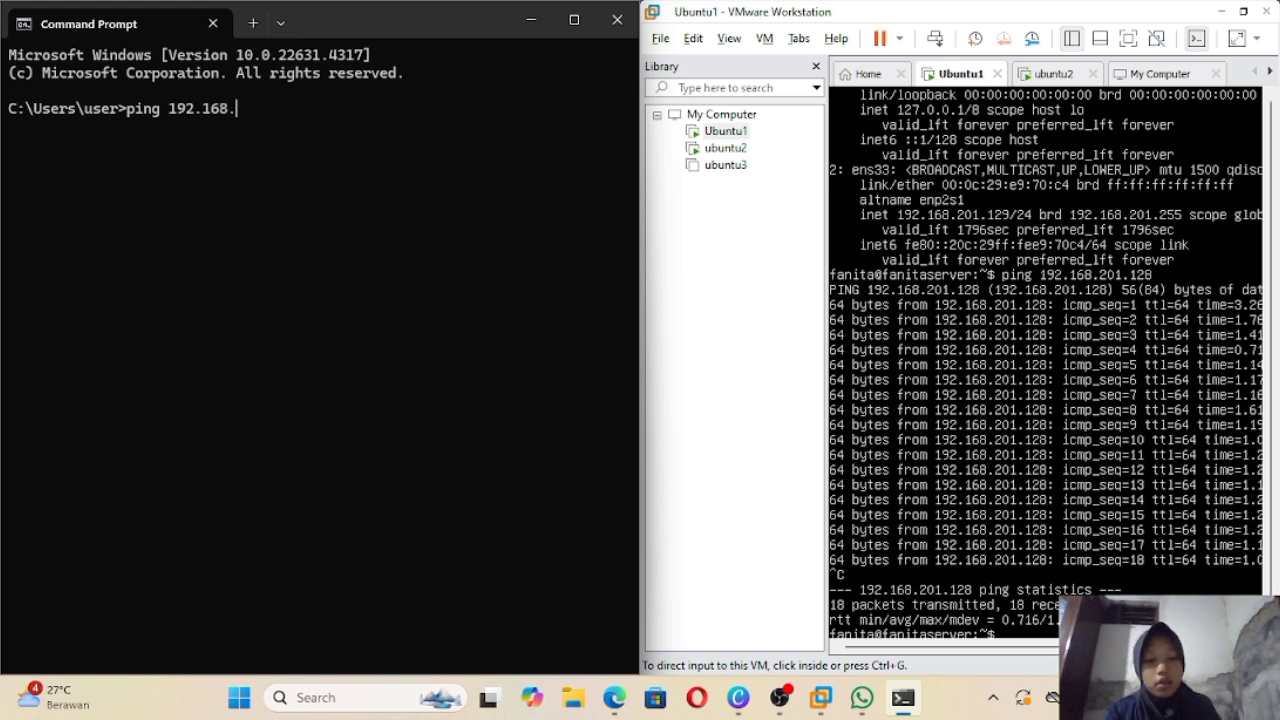
type("201.")
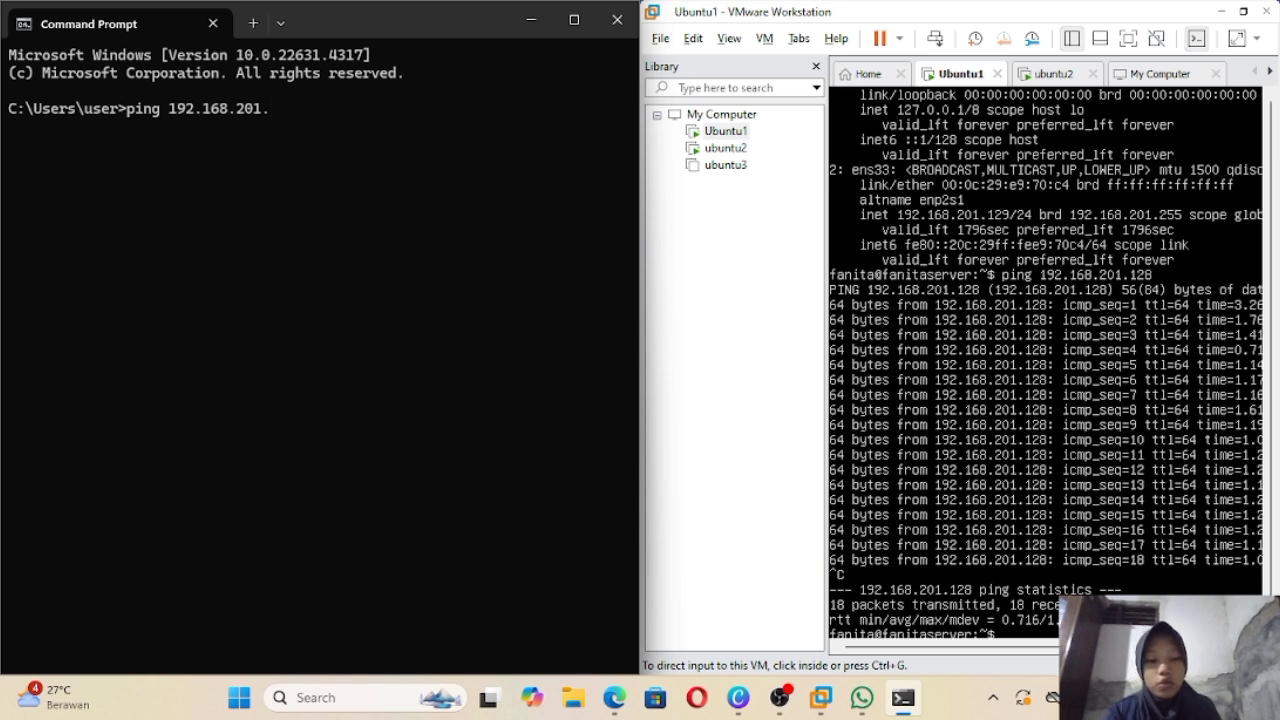
type("128")
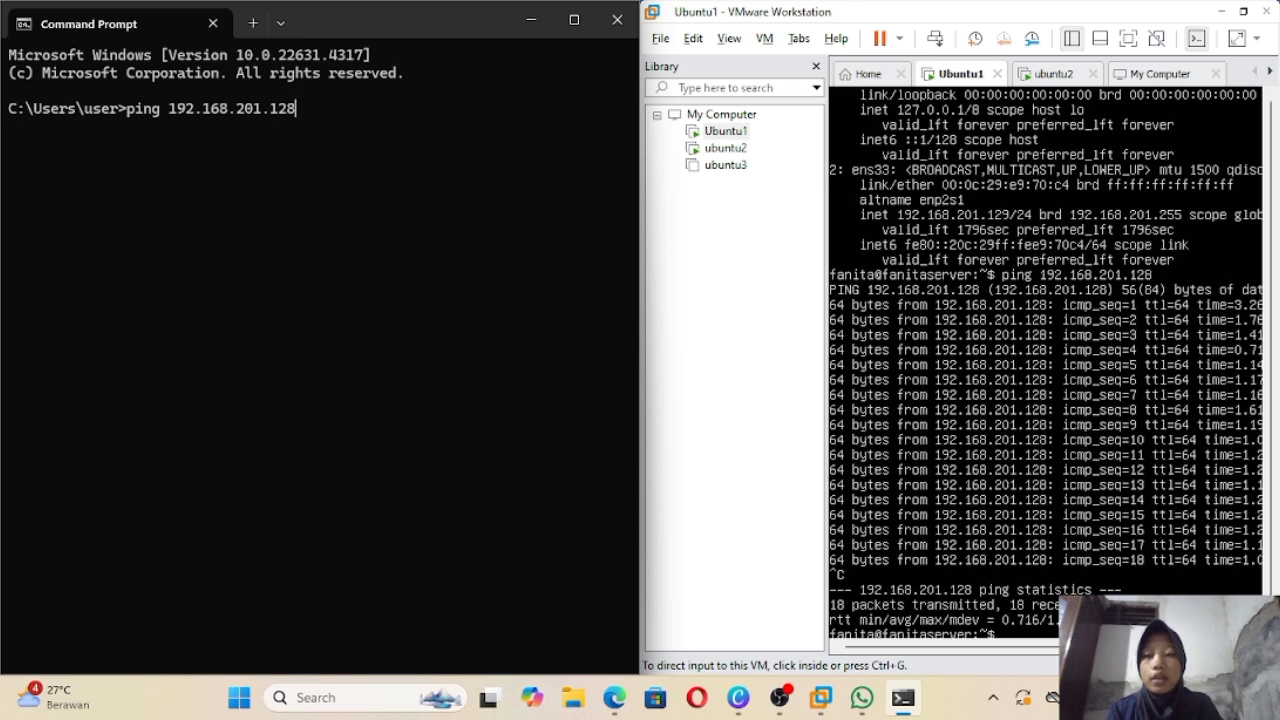
key("Return")
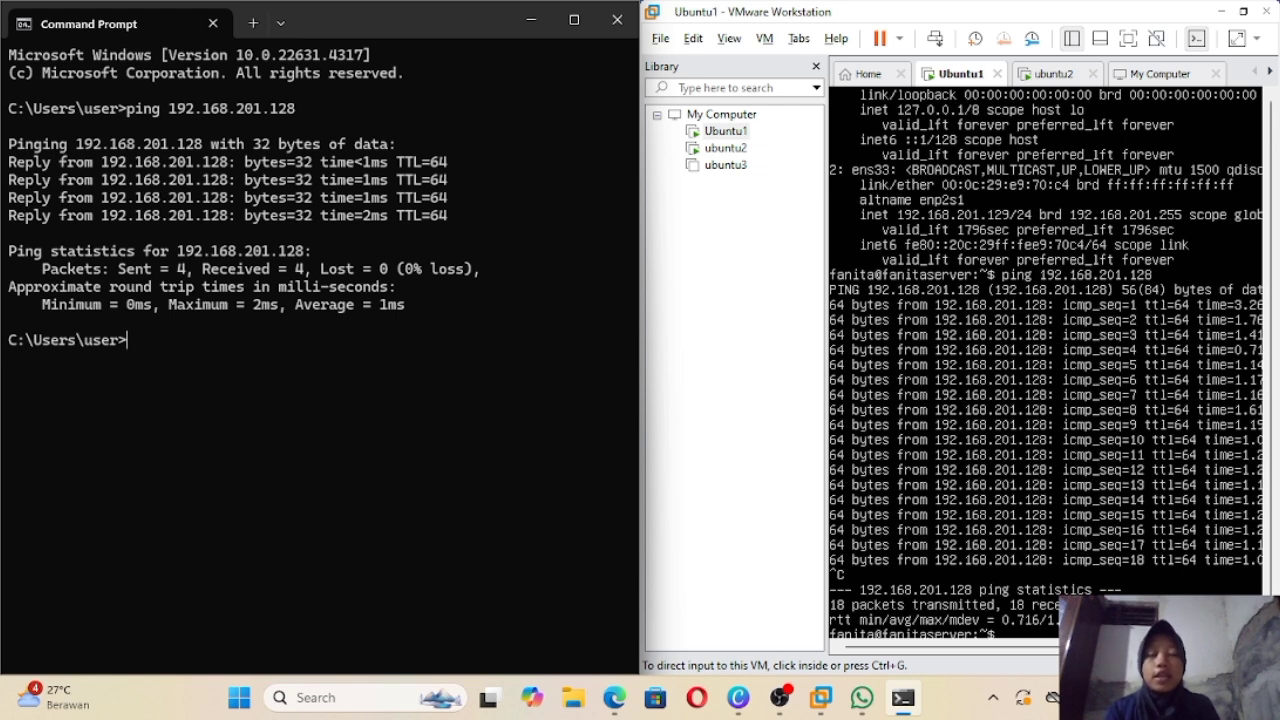
Step: Launch a host ping to Ubuntu1 at 192.168.201.129 from Command Prompt
left_click(1054, 76)
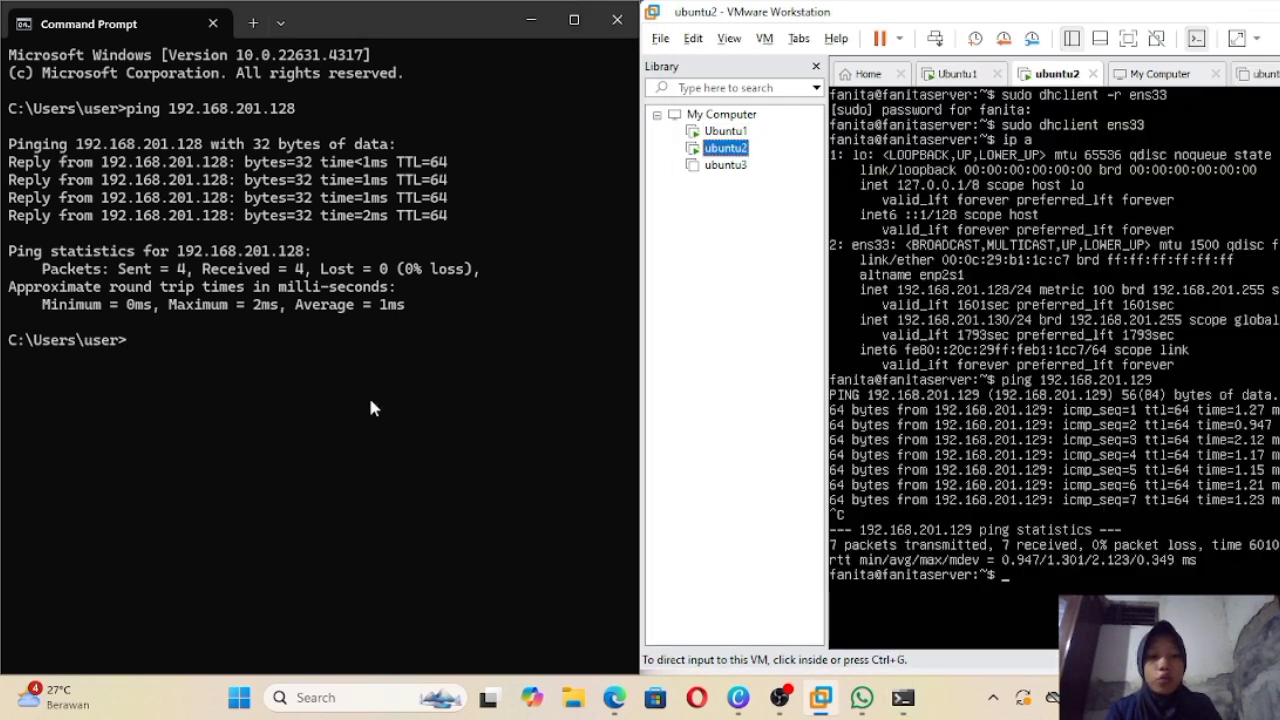
left_click(327, 393)
type("ping")
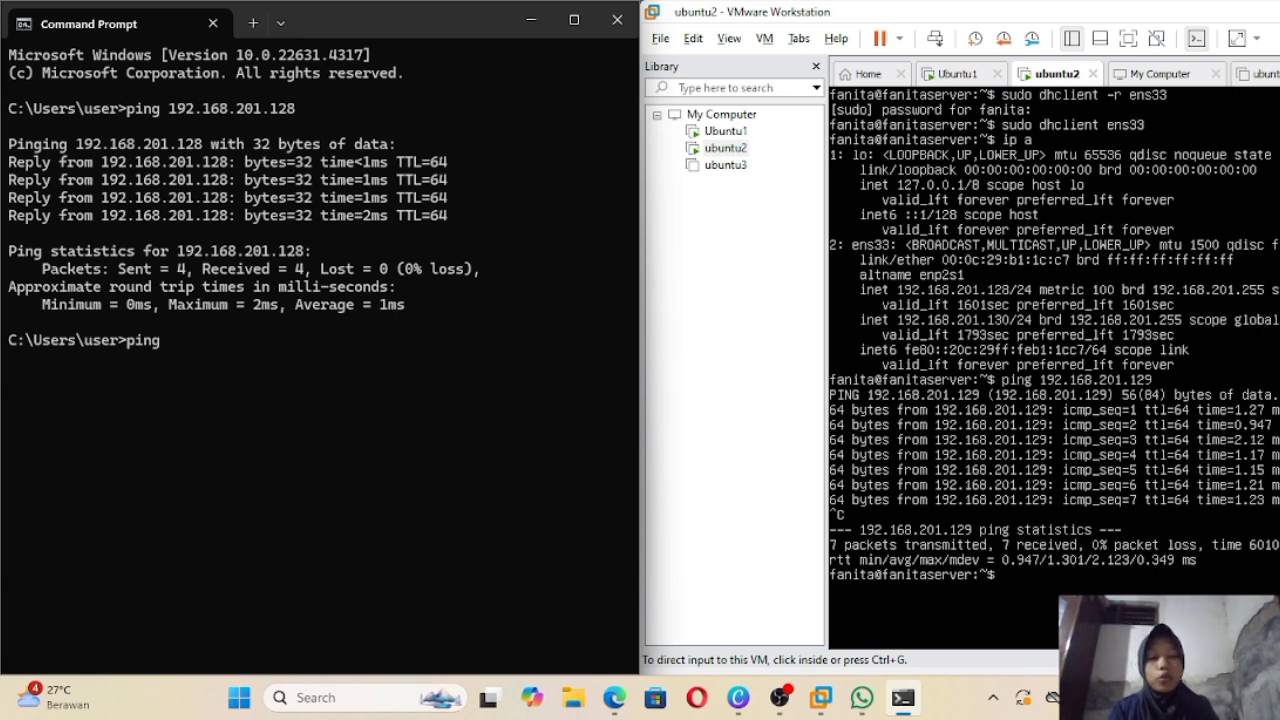
type(" 1")
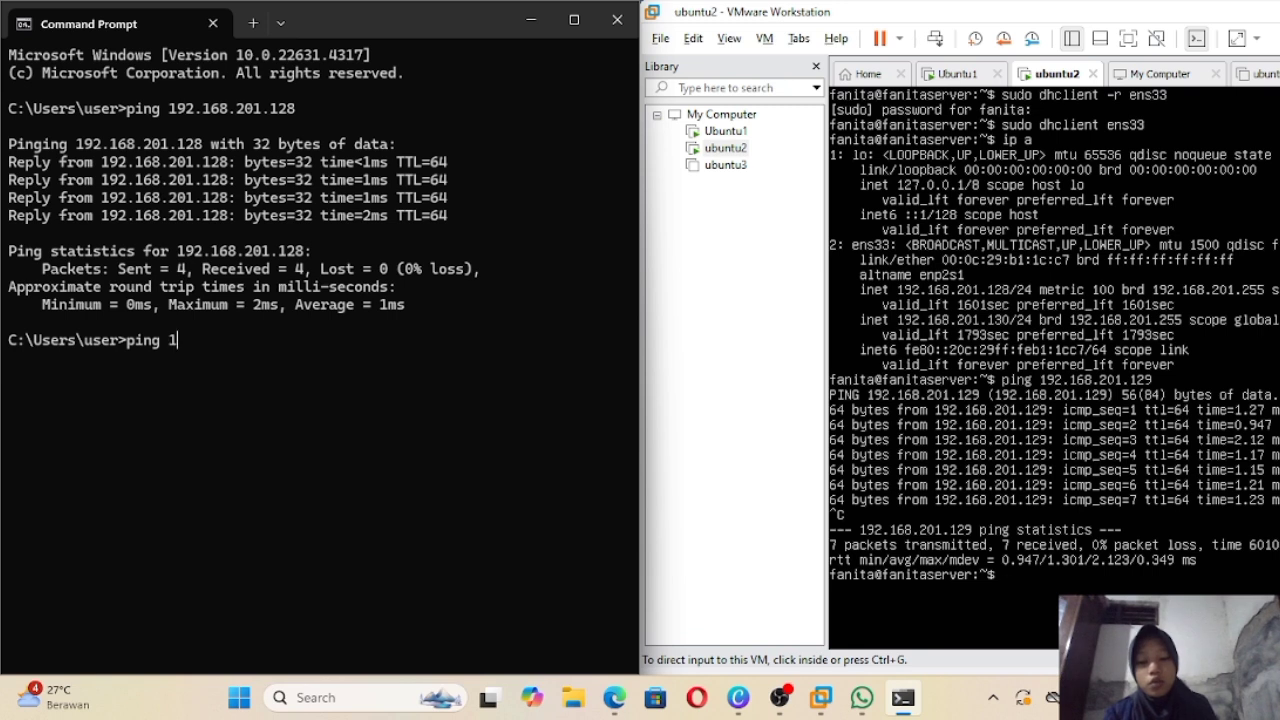
type("92.168")
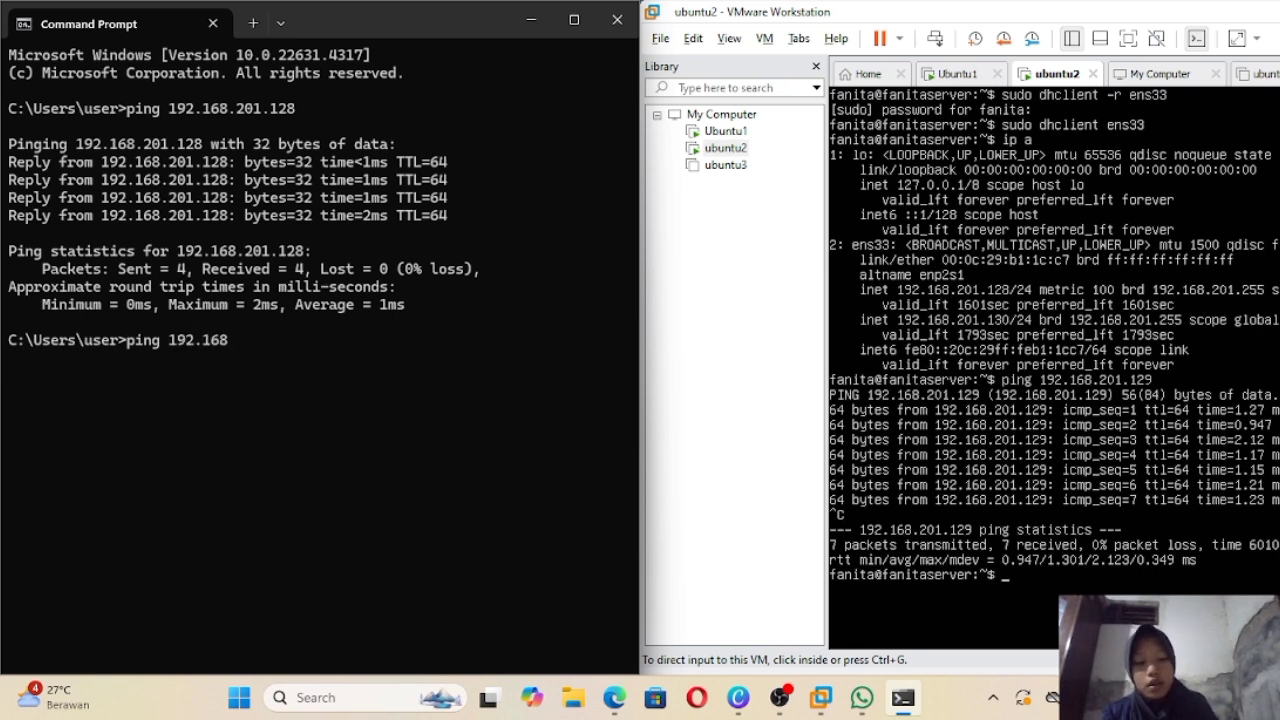
type(".201.")
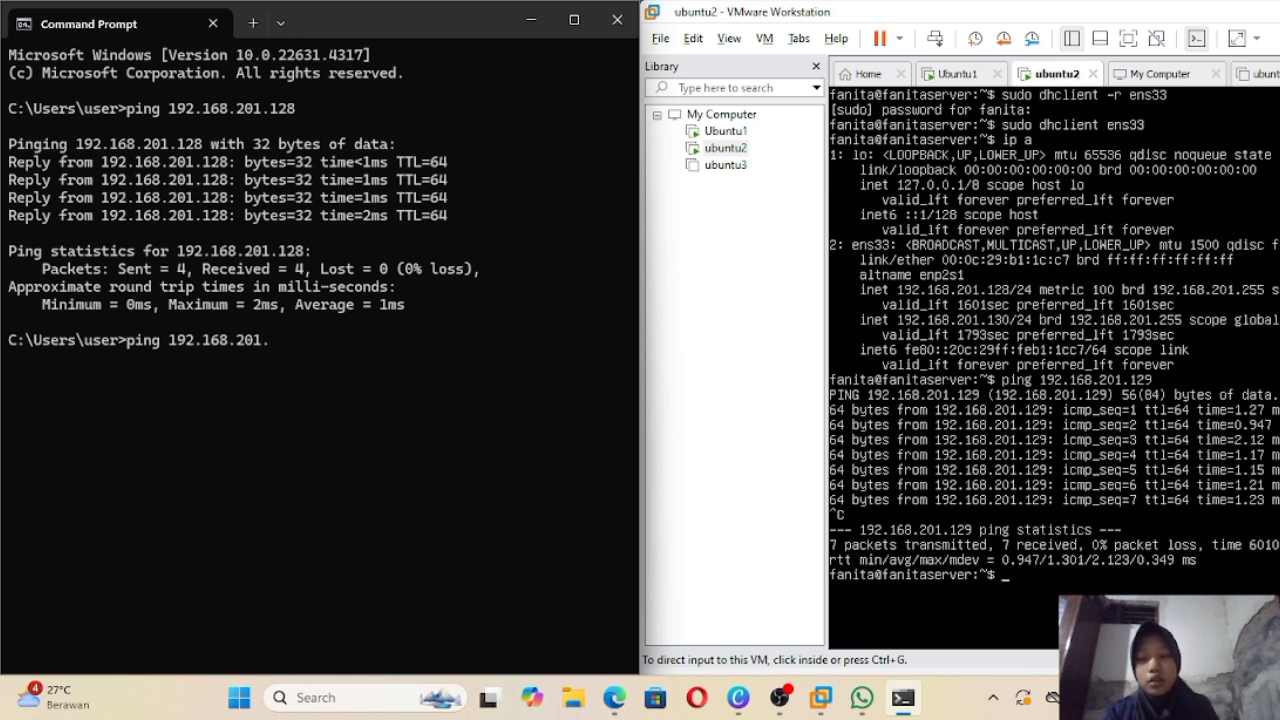
type("12")
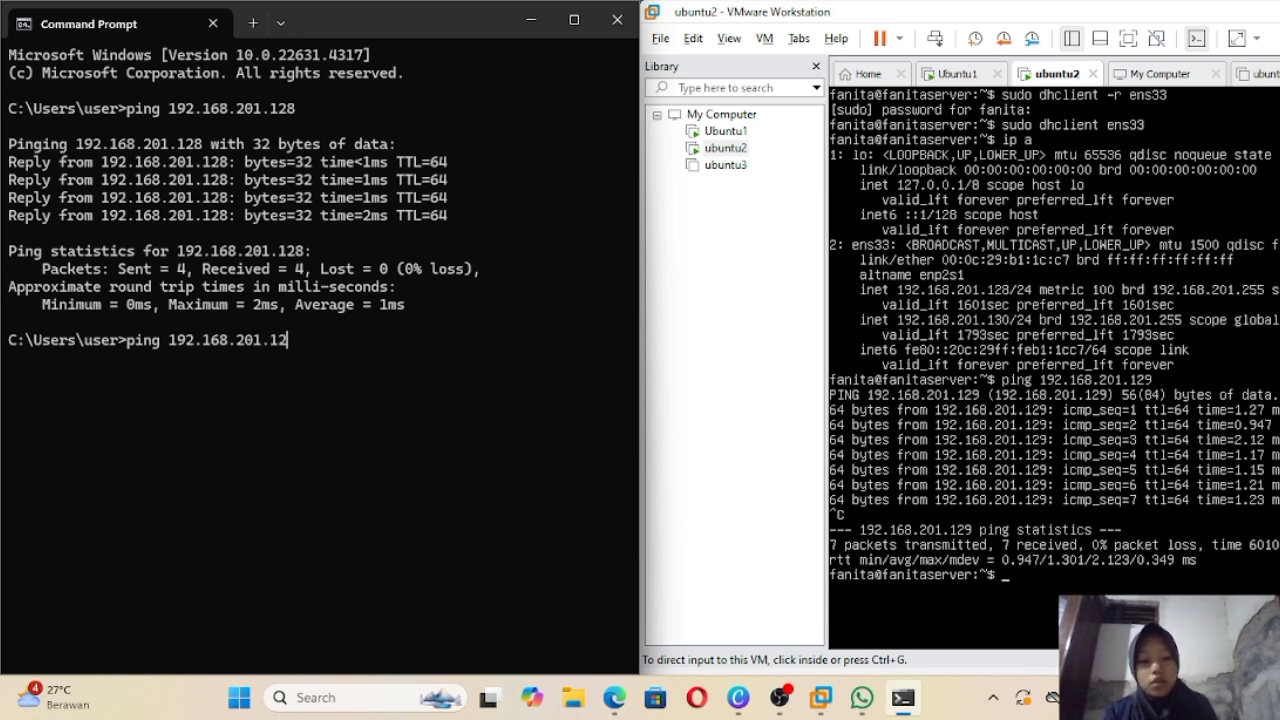
type("9")
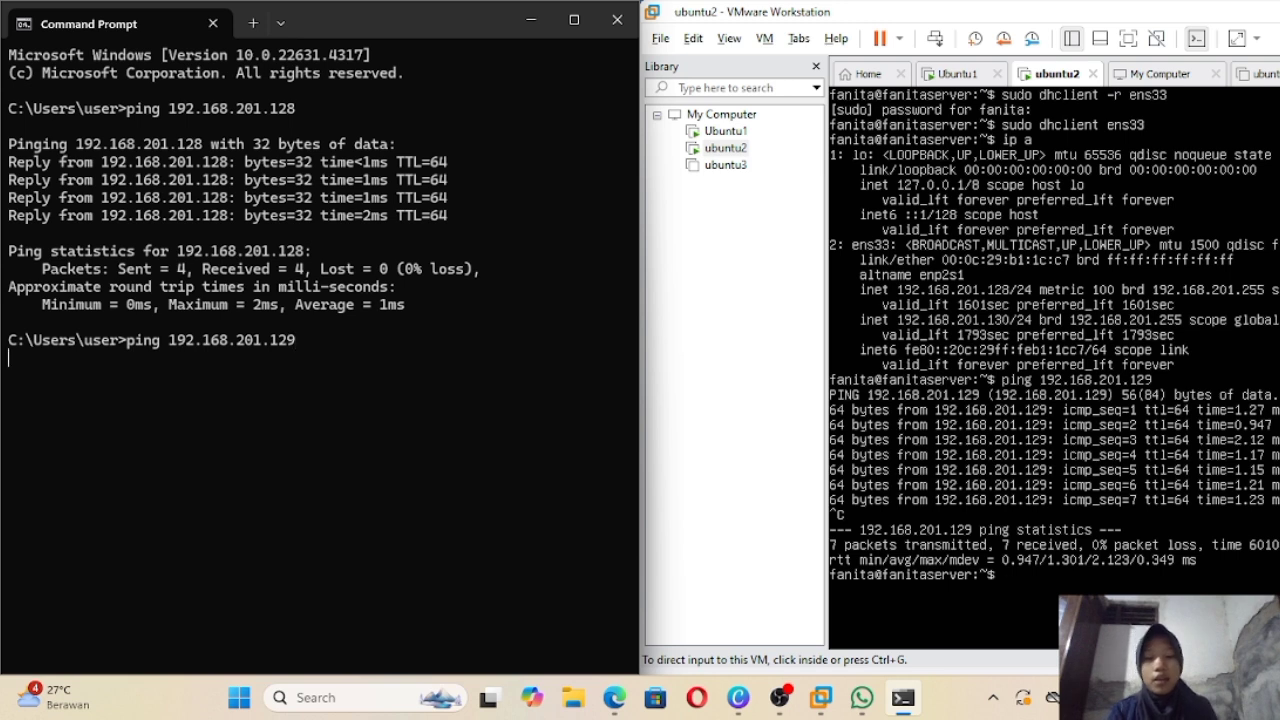
key("Return")
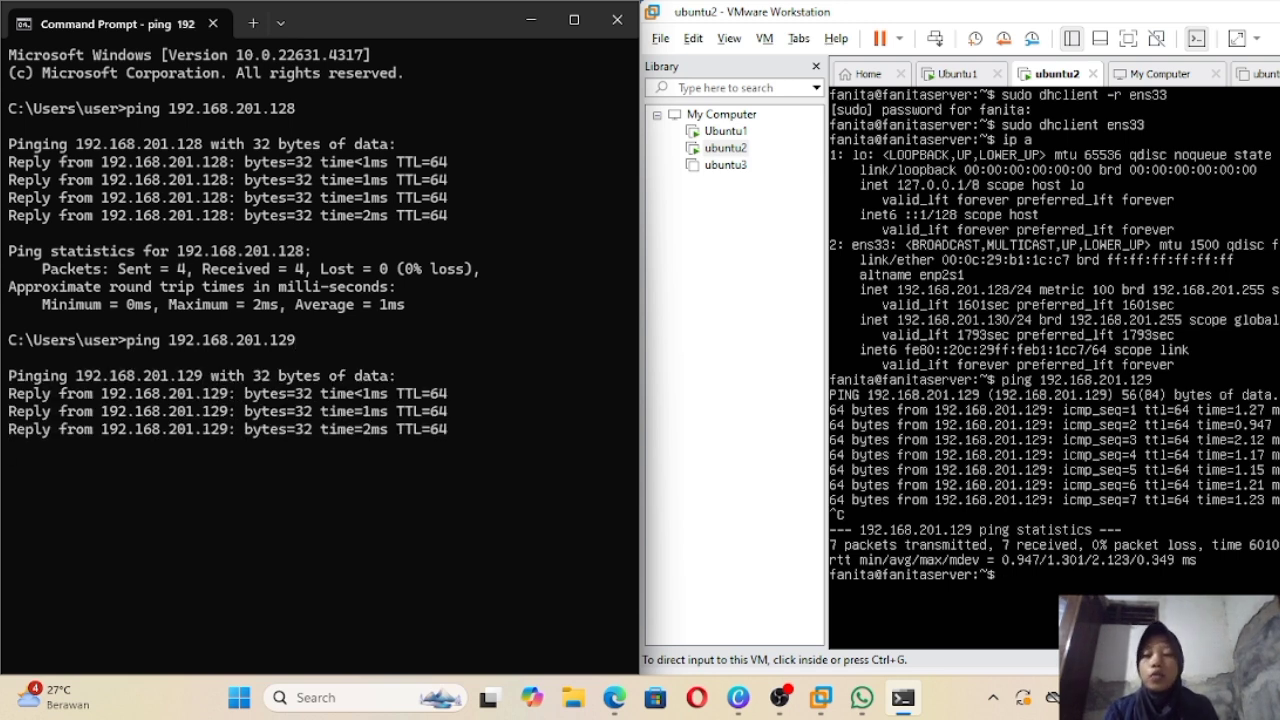